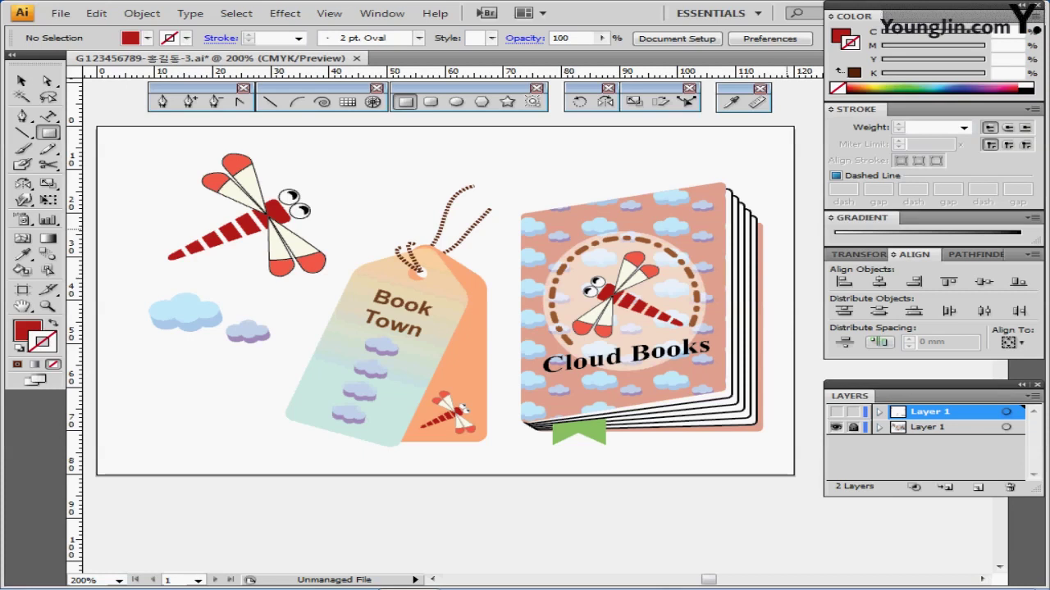
- Hide the locked finished-artwork layer, show the working layer with the colour swatches, and display the guides
{"action": "key", "text": "ctrl+y"}
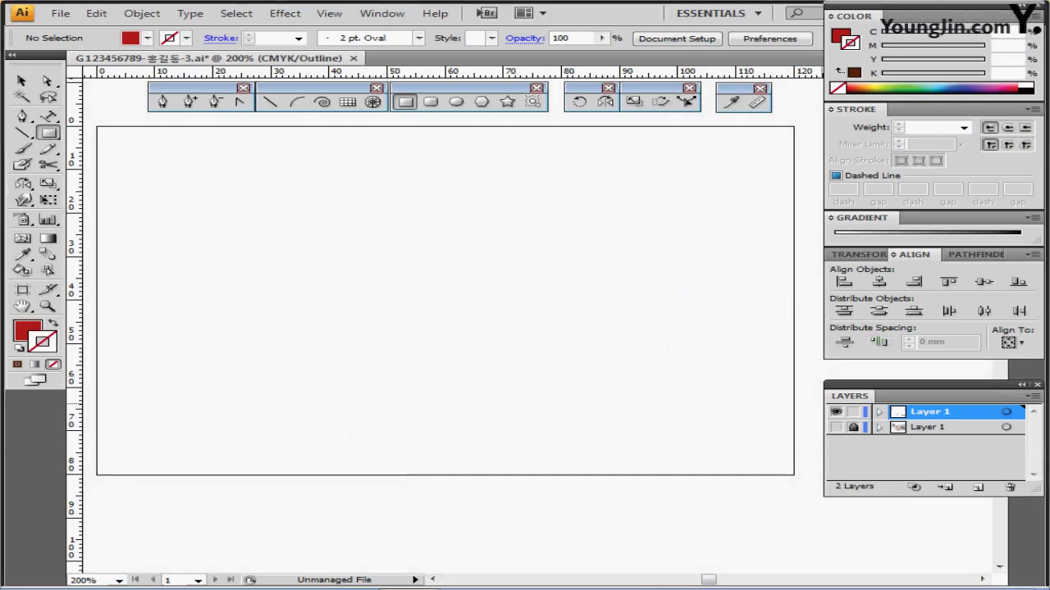
{"action": "key", "text": "ctrl+y"}
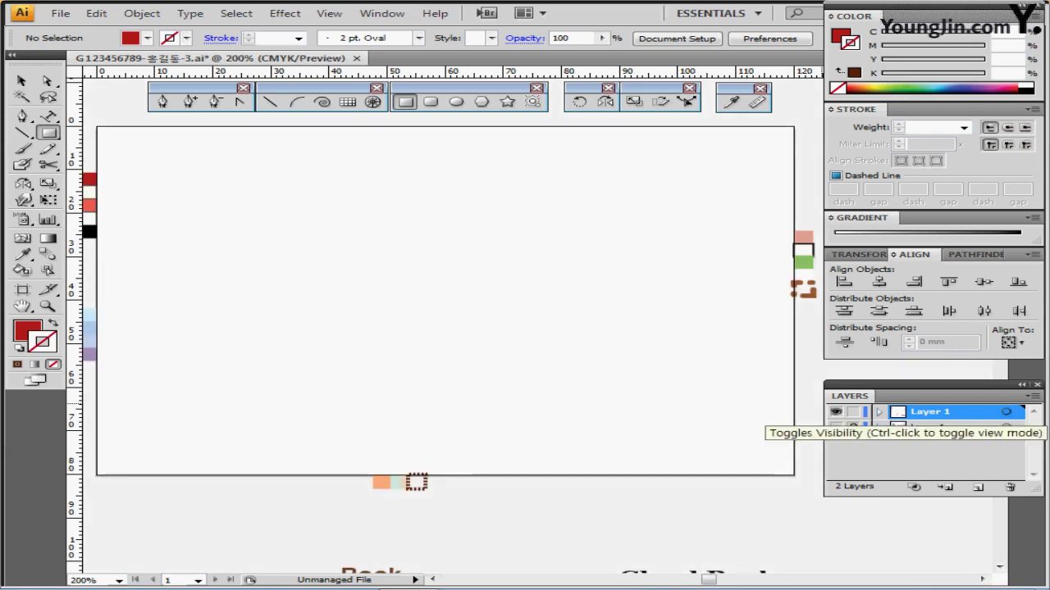
{"action": "key", "text": "ctrl+semicolon"}
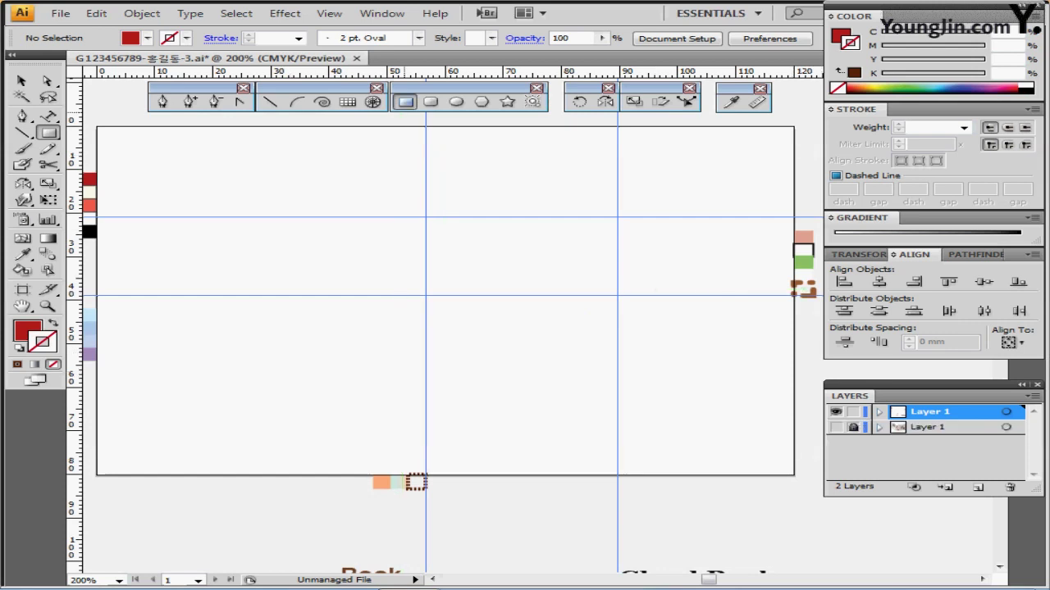
- Create a red rectangle 23 mm wide and 4 mm high in the upper-left part of the artboard
{"action": "left_click", "coordinate": [215, 243]}
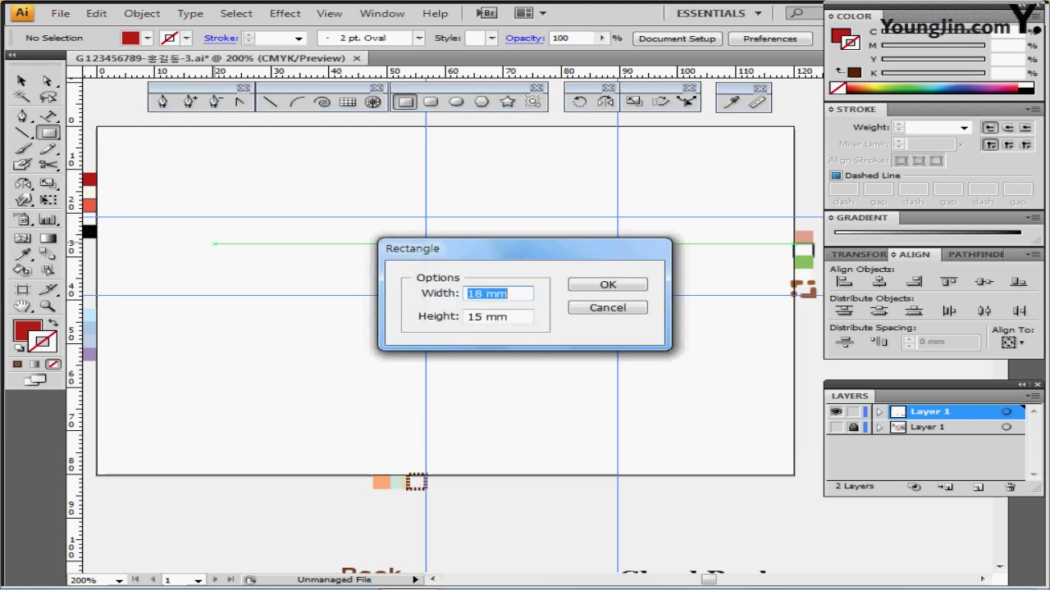
{"action": "type", "text": "23"}
{"action": "key", "text": "Tab"}
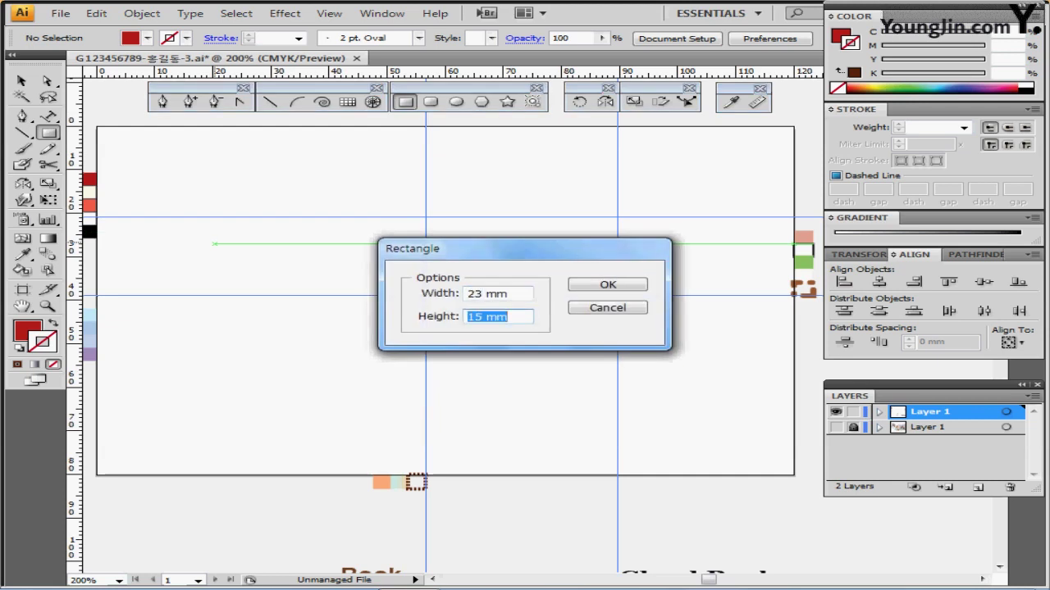
{"action": "type", "text": "4"}
{"action": "key", "text": "Return"}
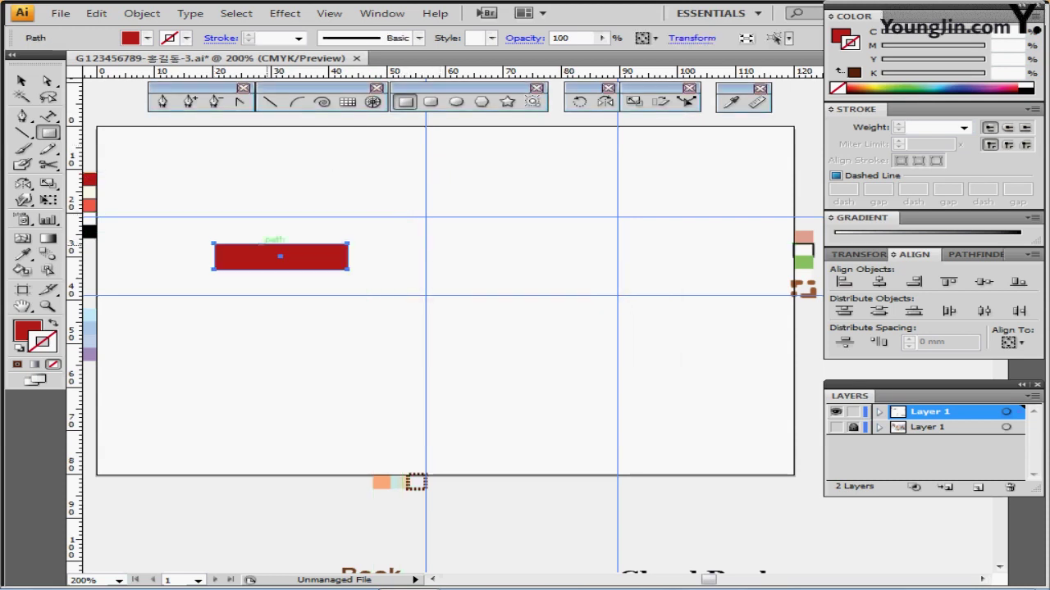
- Taper the red rectangle by scaling only its two left-end anchor points uniformly to 20%
{"action": "left_click", "coordinate": [301, 269], "text": "ctrl"}
{"action": "left_click_drag", "start_coordinate": [519, 379], "coordinate": [331, 343]}
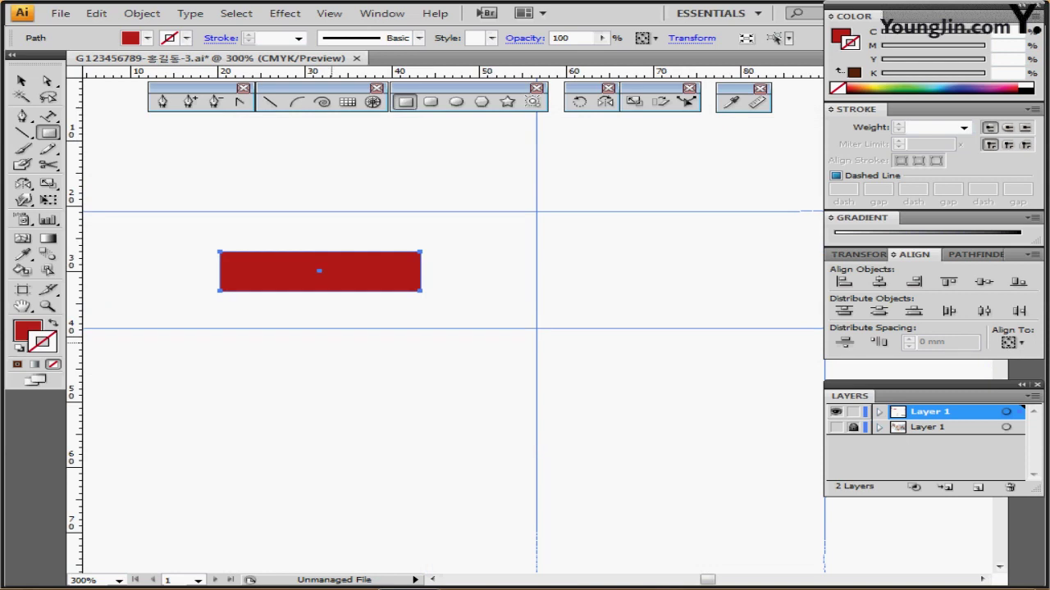
{"action": "left_click", "coordinate": [331, 343], "text": "ctrl"}
{"action": "left_click_drag", "start_coordinate": [331, 285], "coordinate": [353, 303]}
{"action": "key", "text": "a"}
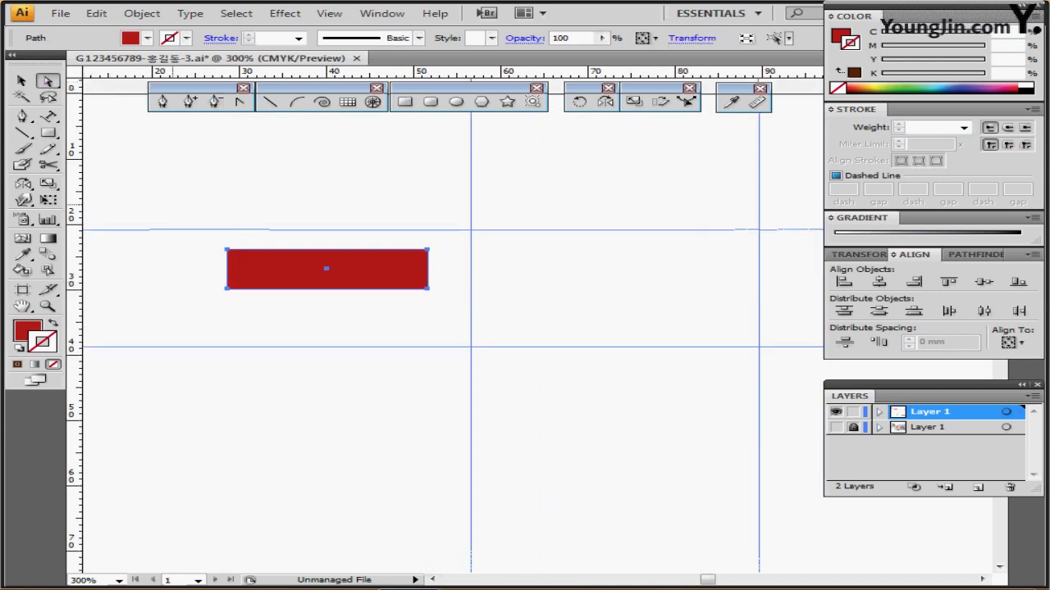
{"action": "left_click_drag", "start_coordinate": [175, 180], "coordinate": [256, 343]}
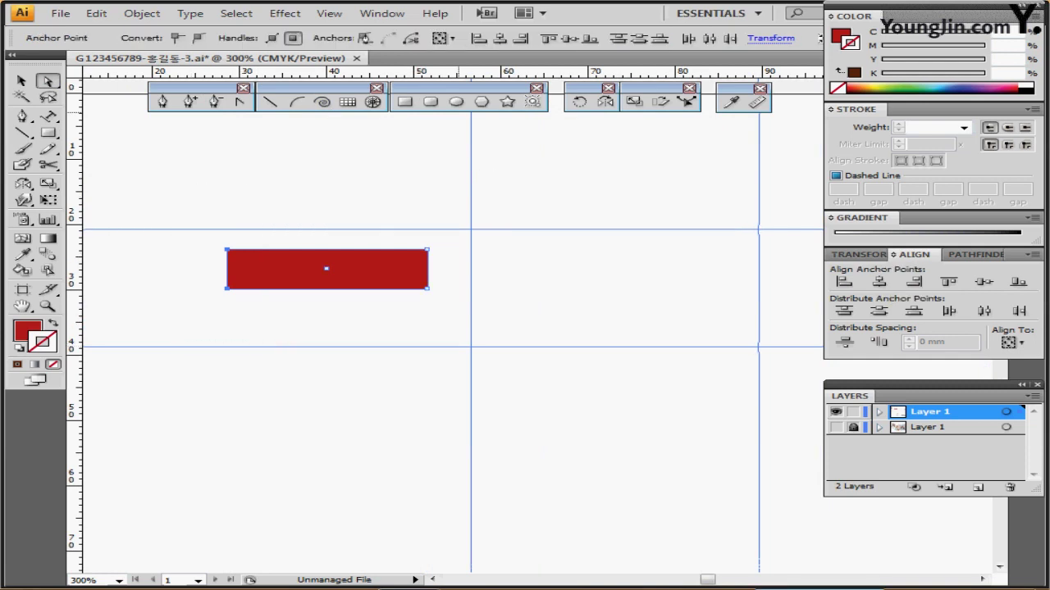
{"action": "left_click", "coordinate": [634, 101]}
{"action": "double_click", "coordinate": [633, 101]}
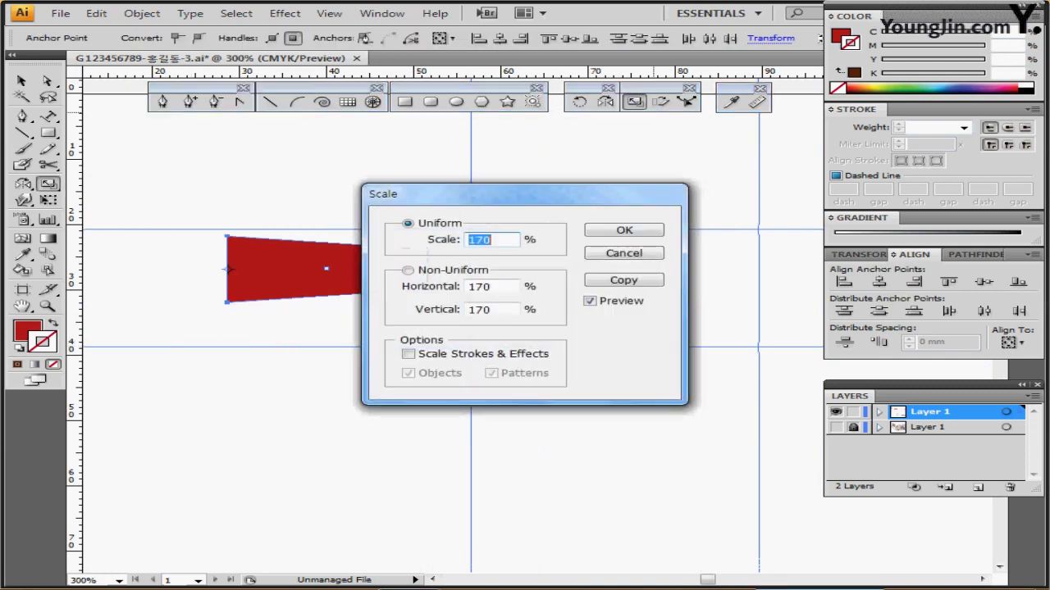
{"action": "type", "text": "20"}
{"action": "key", "text": "Return"}
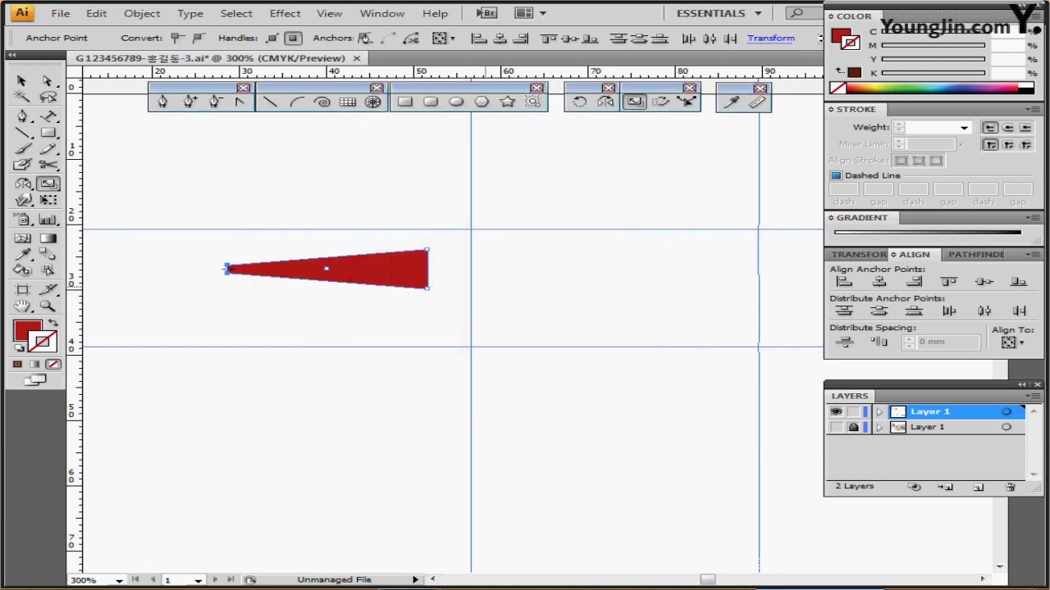
- Apply the Round Corners effect to the tapered red shape and expand its appearance
{"action": "left_click", "coordinate": [285, 13]}
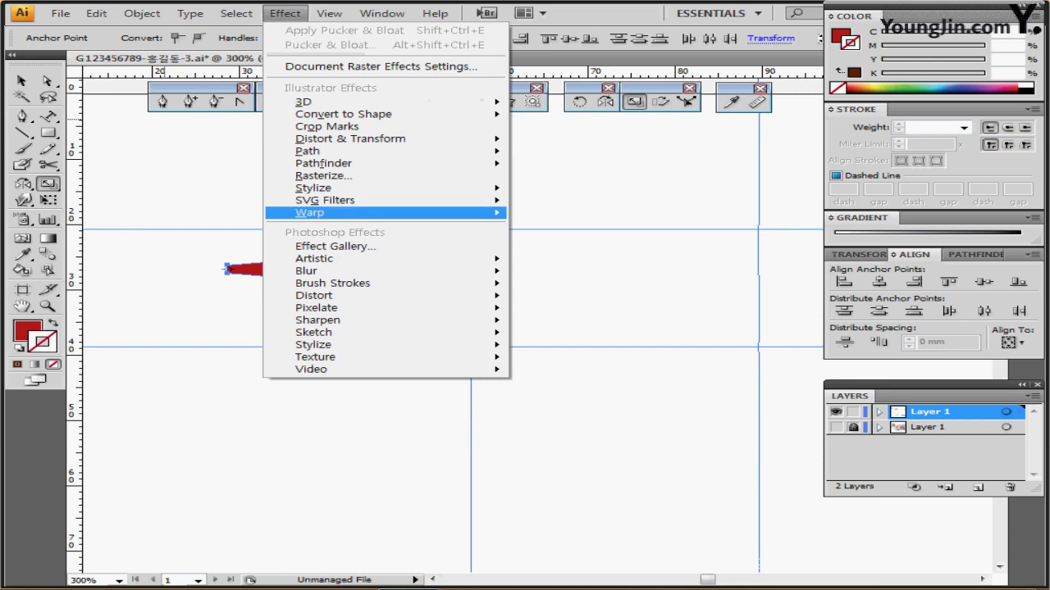
{"action": "mouse_move", "coordinate": [313, 188]}
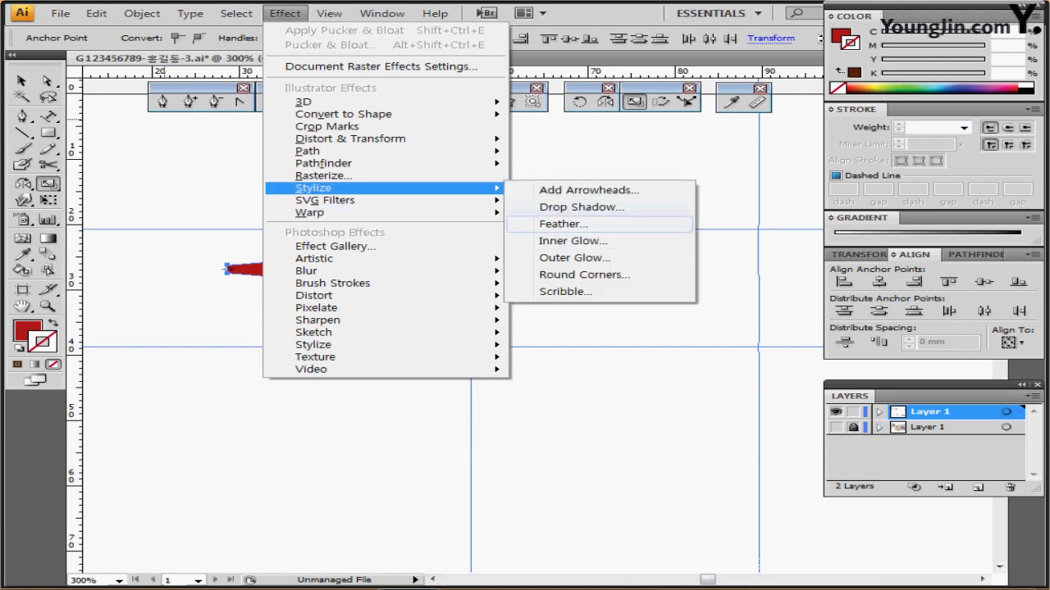
{"action": "left_click", "coordinate": [584, 274]}
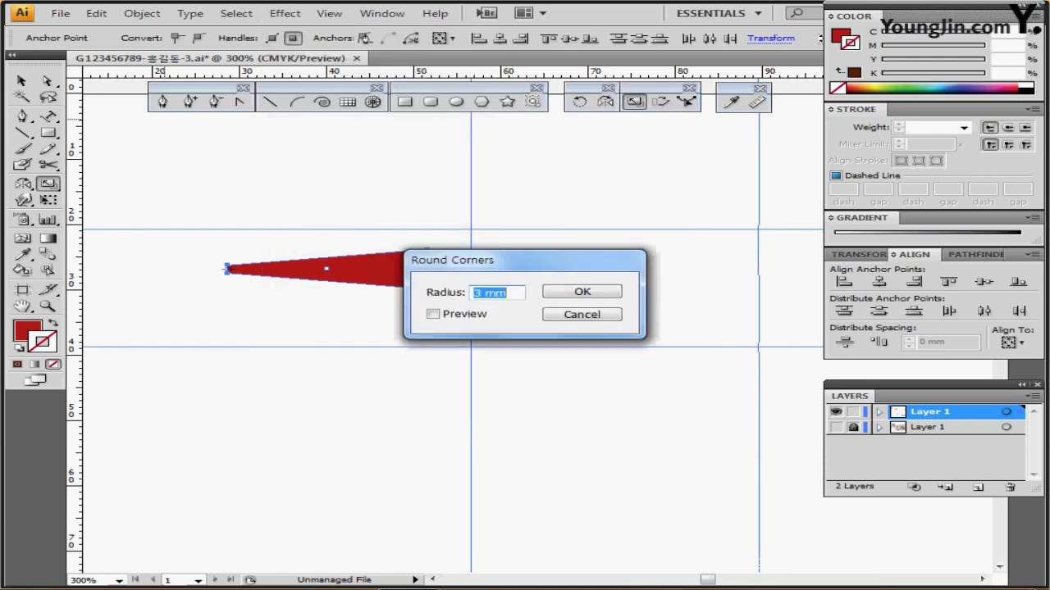
{"action": "key", "text": "Escape"}
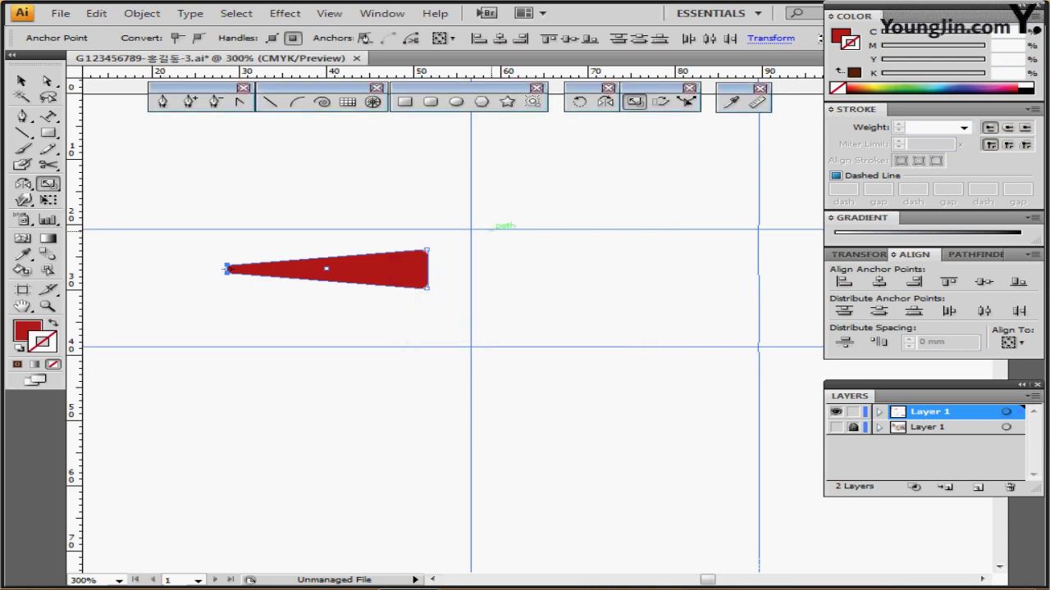
{"action": "left_click", "coordinate": [142, 13]}
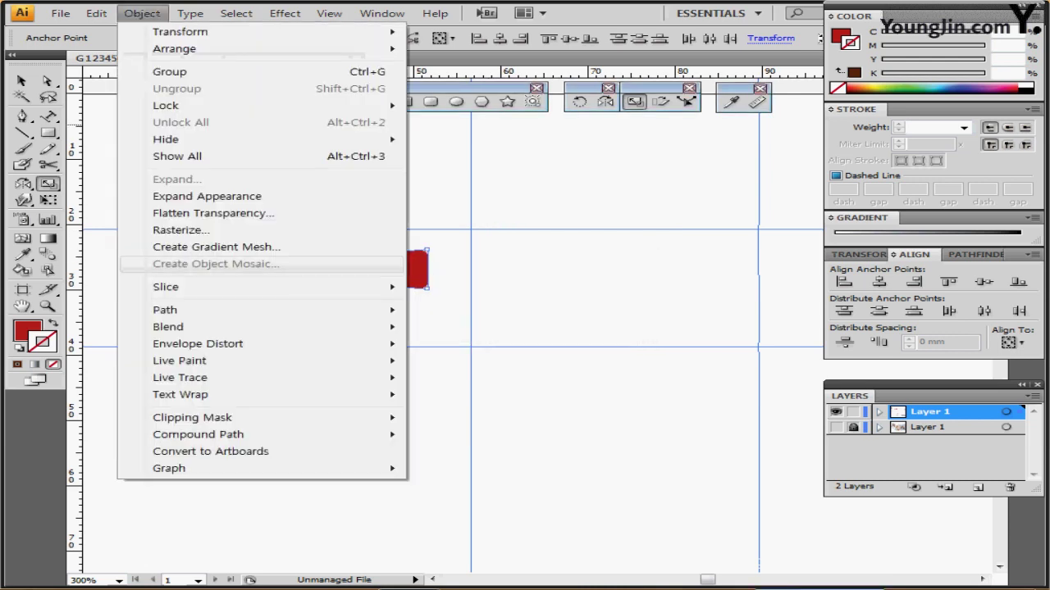
{"action": "left_click", "coordinate": [221, 196]}
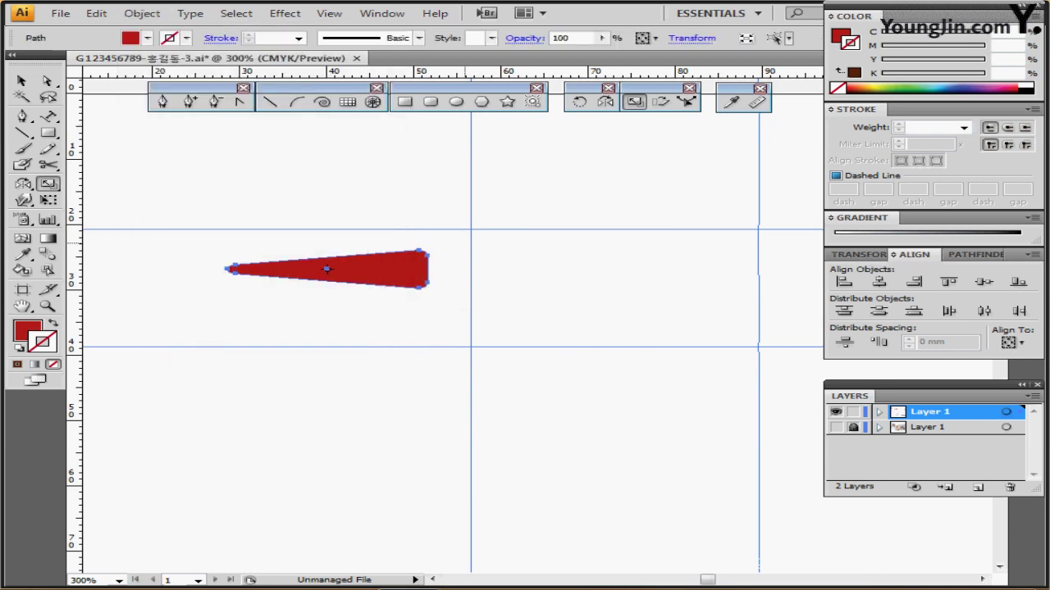
{"action": "key", "text": "ctrl+shift+a"}
- Draw a narrow upright rectangle with the default white fill and 1 pt black stroke across the red shape's thin end
{"action": "key", "text": "ctrl+plus"}
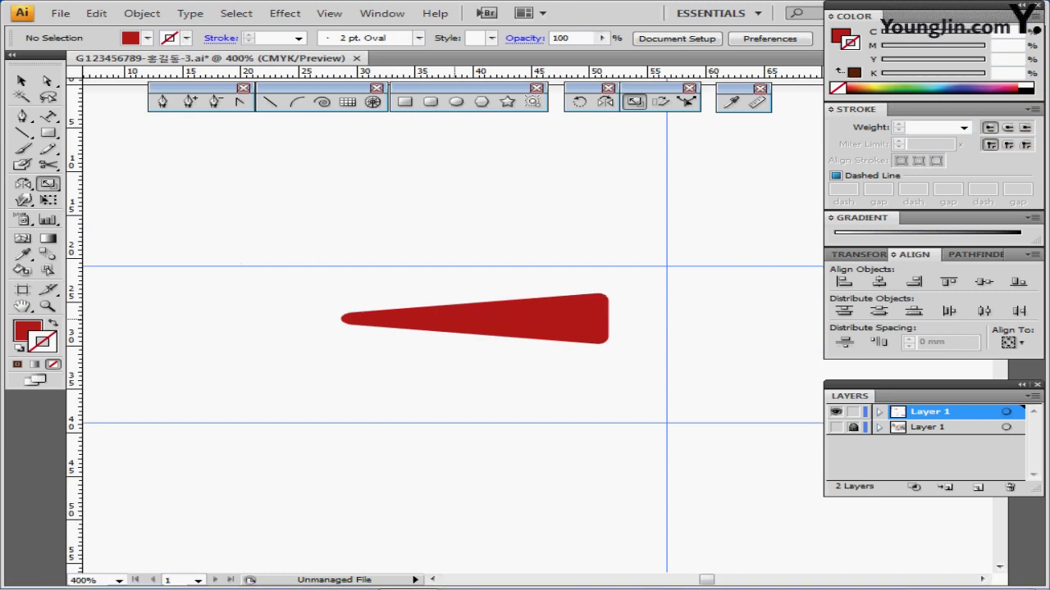
{"action": "left_click_drag", "start_coordinate": [454, 319], "coordinate": [319, 274]}
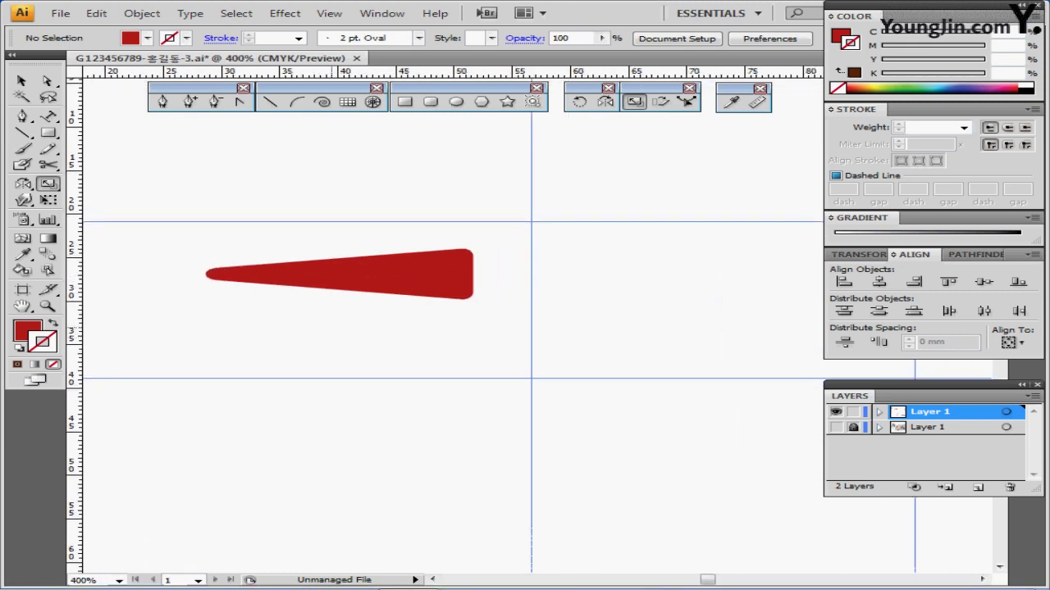
{"action": "left_click", "coordinate": [406, 101]}
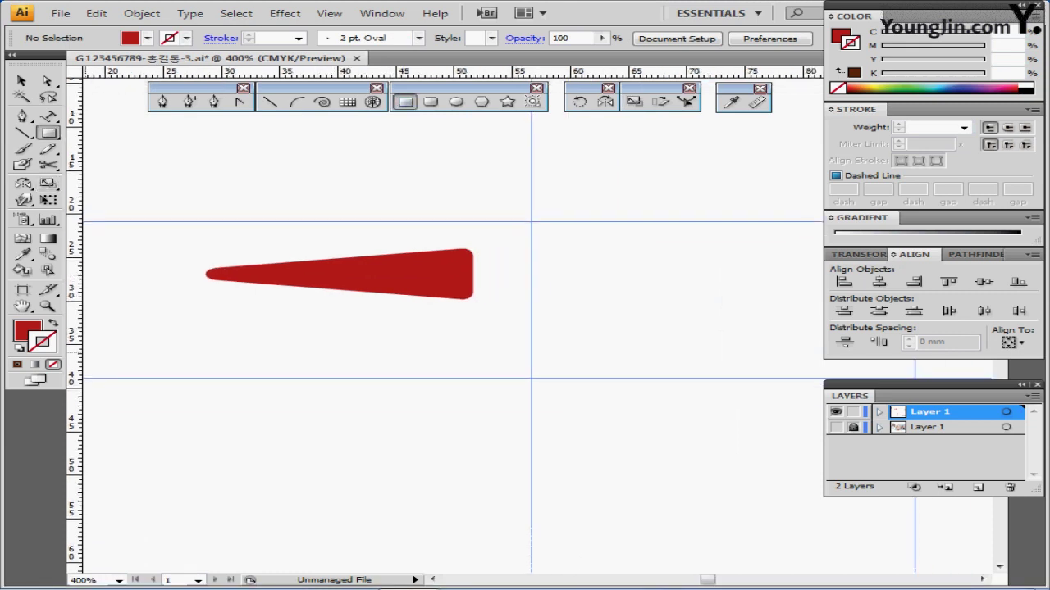
{"action": "key", "text": "d"}
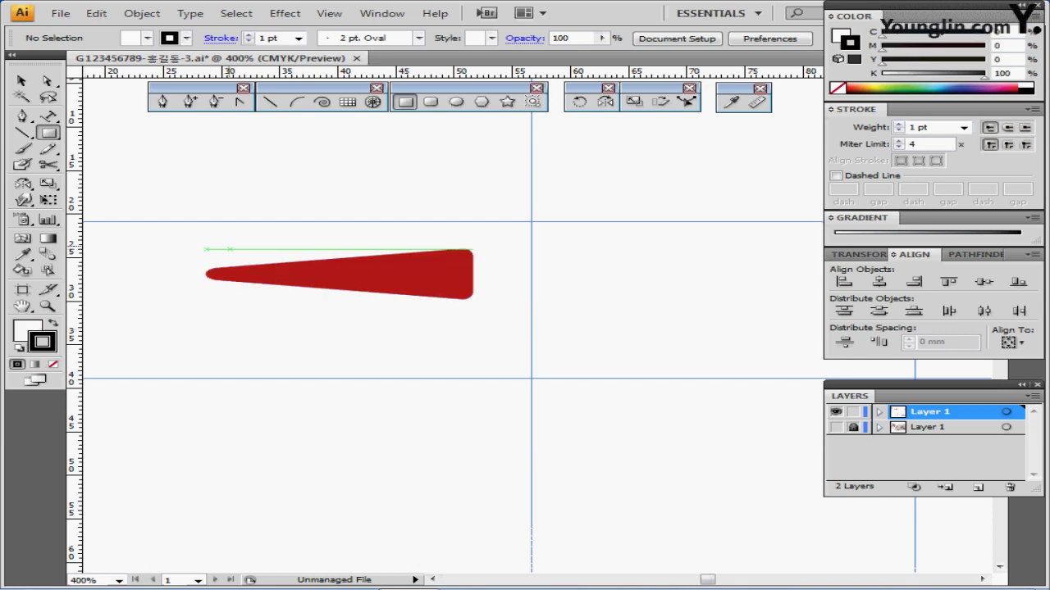
{"action": "left_click_drag", "start_coordinate": [229, 249], "coordinate": [234, 275]}
{"action": "left_click", "coordinate": [270, 327], "text": "ctrl"}
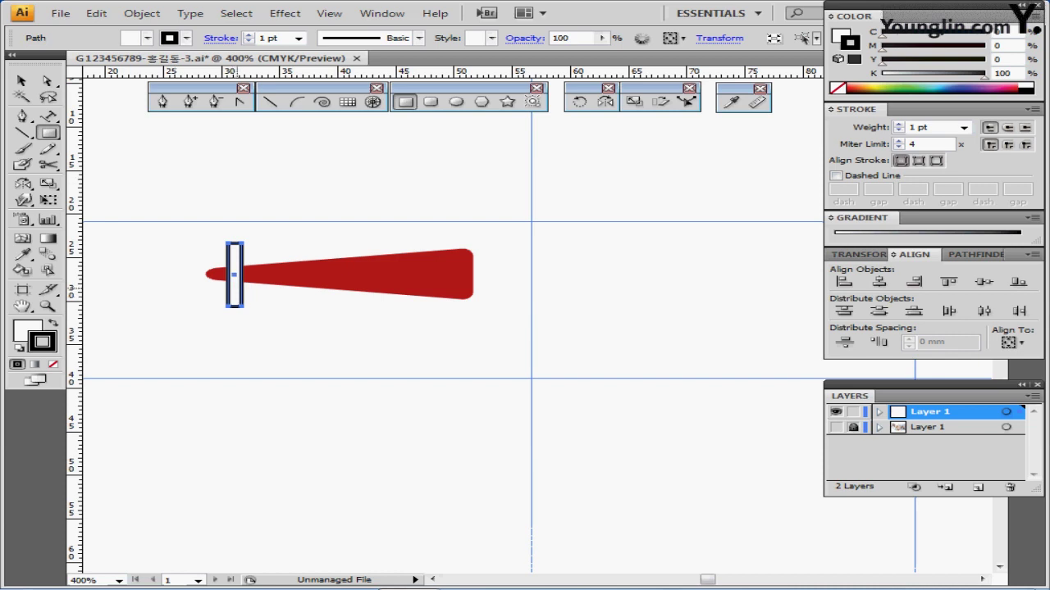
- Copy the narrow bar 3 mm to the right and repeat the copy three times to make five bars
{"action": "left_click_drag", "start_coordinate": [235, 275], "coordinate": [270, 276]}
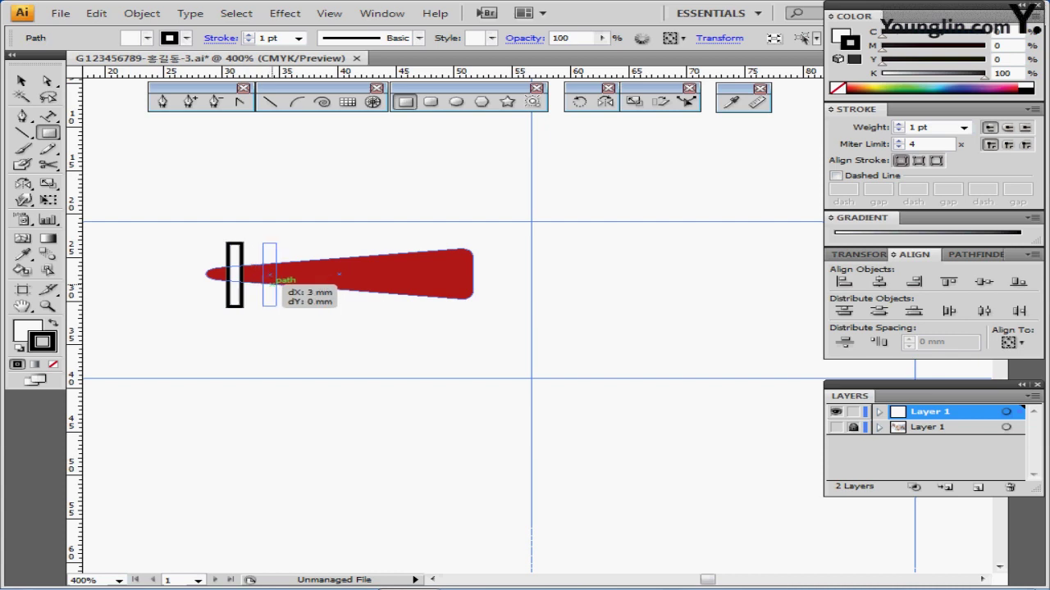
{"action": "left_click_drag", "start_coordinate": [270, 277], "coordinate": [268, 276]}
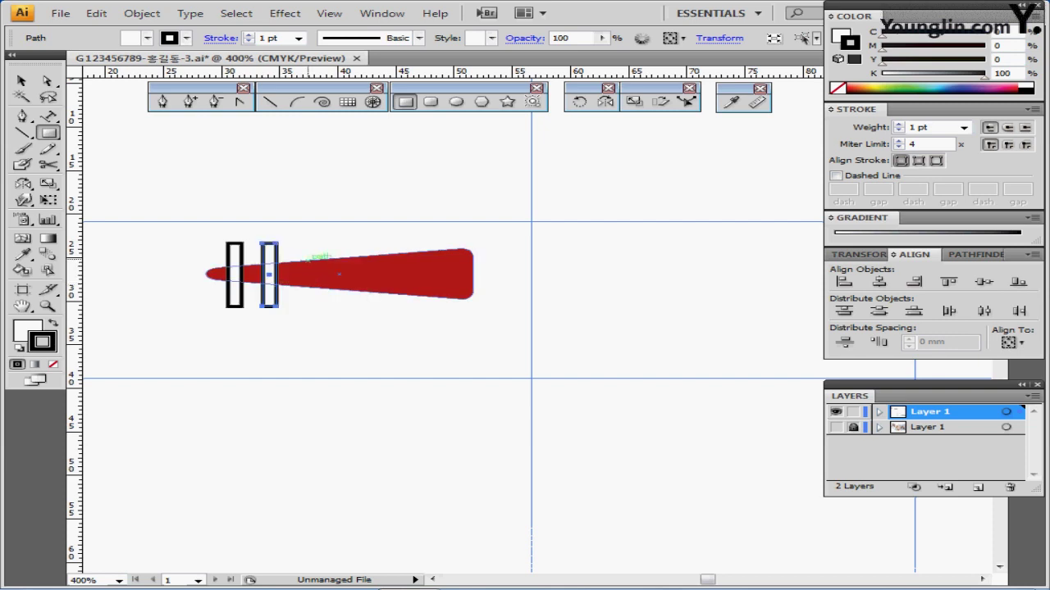
{"action": "key", "text": "ctrl+d"}
{"action": "key", "text": "ctrl+d"}
{"action": "key", "text": "ctrl+d"}
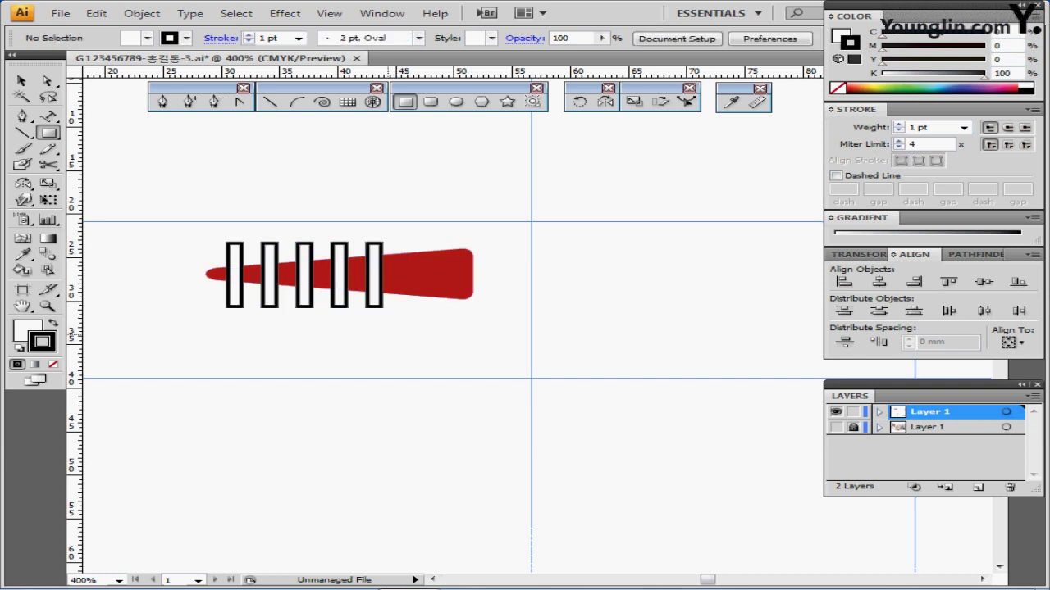
{"action": "key", "text": "ctrl+shift+a"}
- Shift all five bars slightly to the right, and move the last bar further toward the red shape's wide end
{"action": "key", "text": "v"}
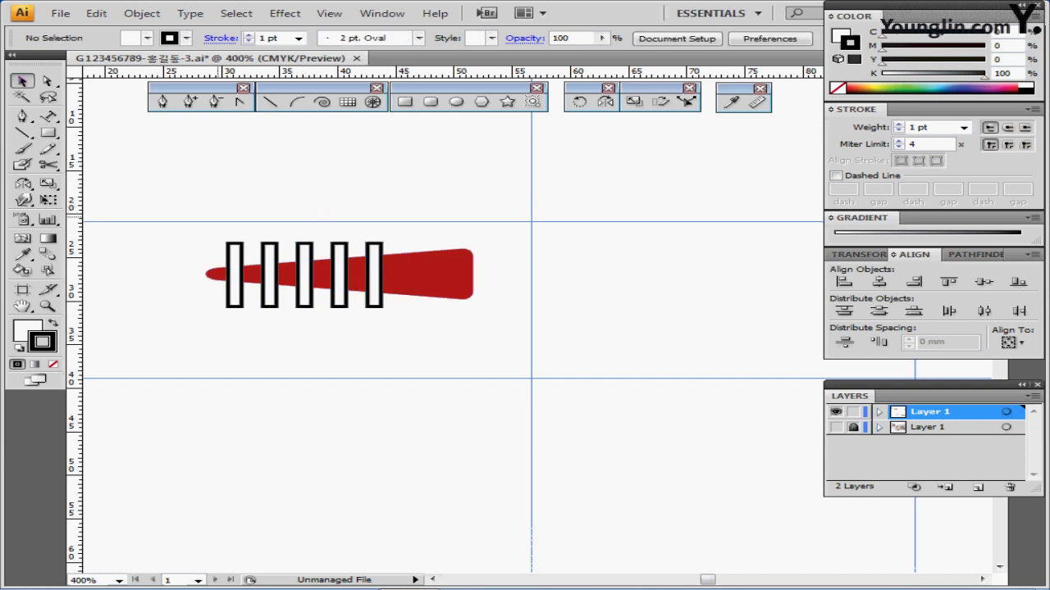
{"action": "left_click_drag", "start_coordinate": [215, 213], "coordinate": [381, 244]}
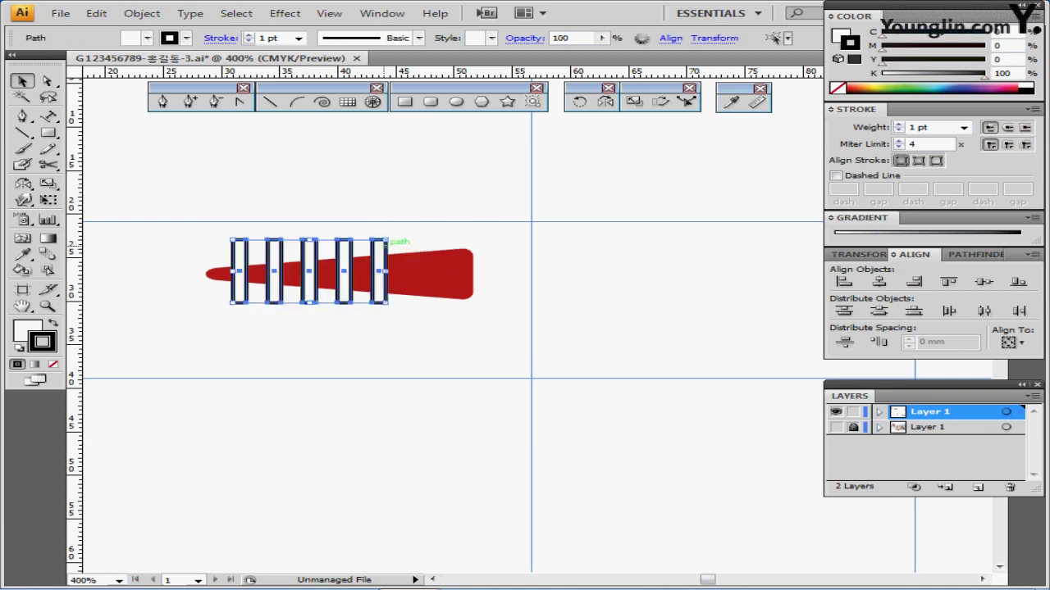
{"action": "left_click", "coordinate": [399, 214]}
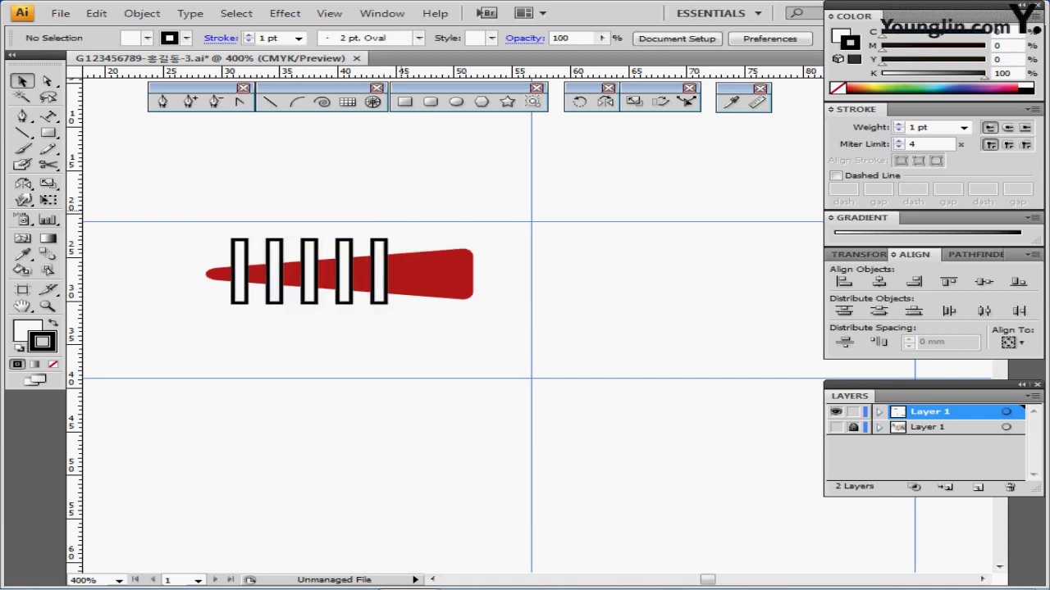
{"action": "left_click_drag", "start_coordinate": [379, 271], "coordinate": [399, 270]}
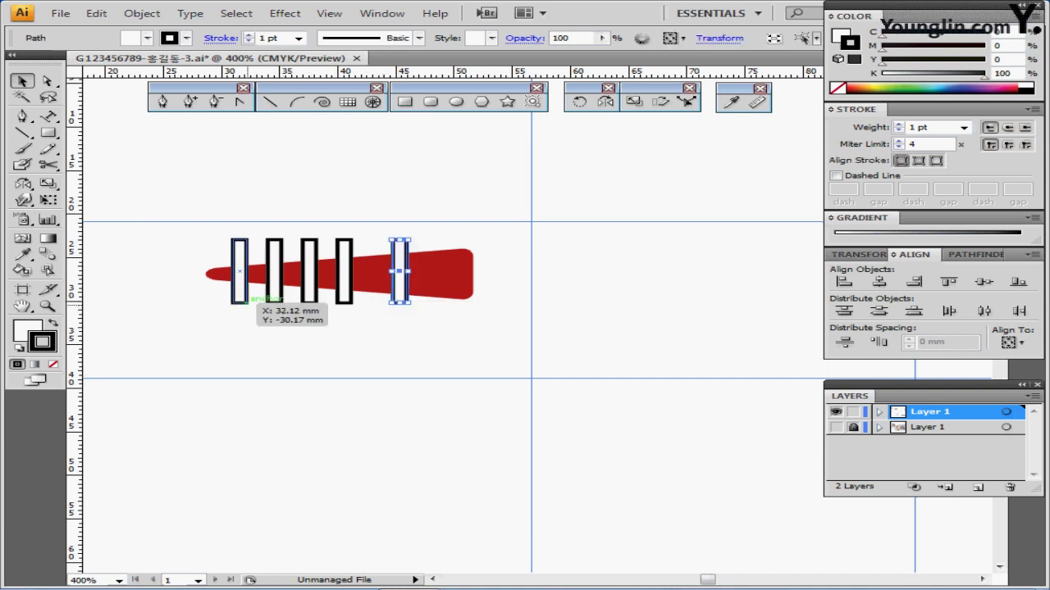
- Distribute the five bars horizontally by their centres so they are evenly spaced along the red shape
{"action": "left_click", "coordinate": [247, 303]}
{"action": "left_click", "coordinate": [278, 303], "text": "shift"}
{"action": "left_click", "coordinate": [309, 302], "text": "shift"}
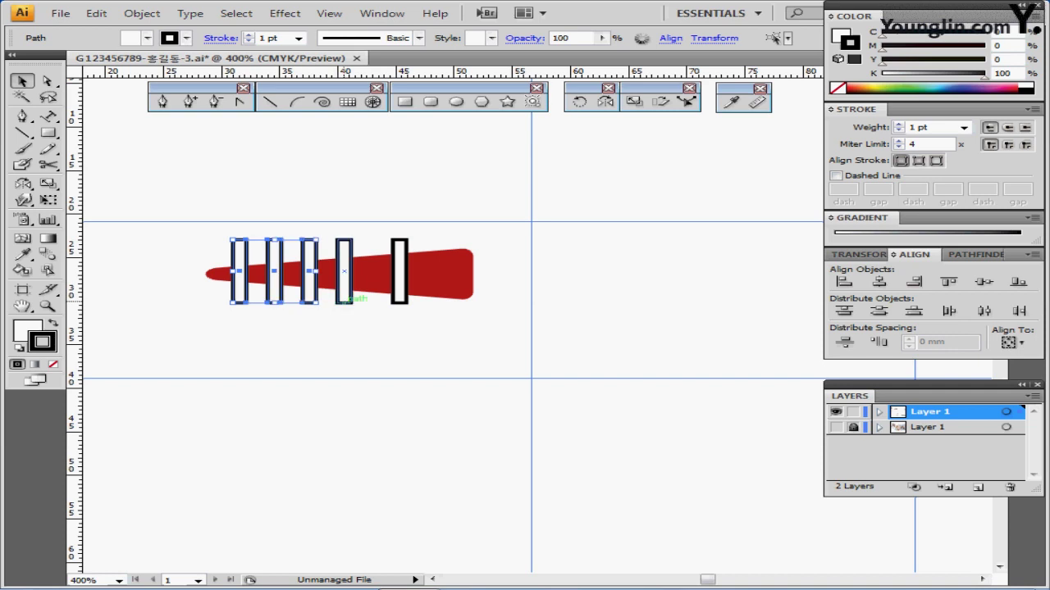
{"action": "left_click", "coordinate": [344, 302], "text": "shift"}
{"action": "left_click", "coordinate": [399, 303], "text": "shift"}
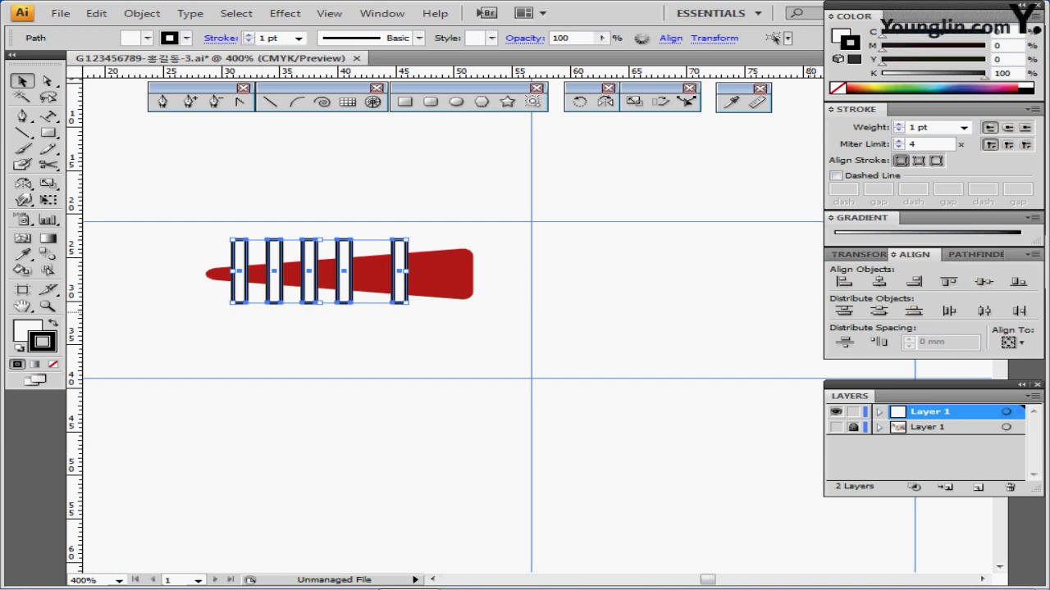
{"action": "left_click", "coordinate": [984, 310]}
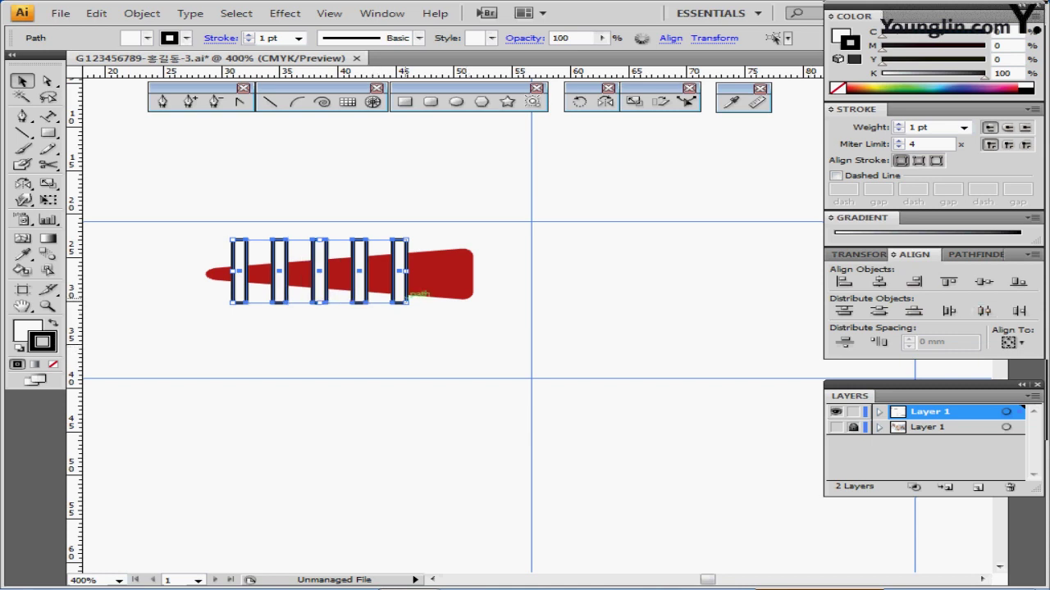
- Centre the bars vertically on the tapered red shape and cut them out of it with Minus Front
{"action": "left_click_drag", "start_coordinate": [408, 290], "coordinate": [407, 287]}
{"action": "left_click_drag", "start_coordinate": [207, 220], "coordinate": [504, 332]}
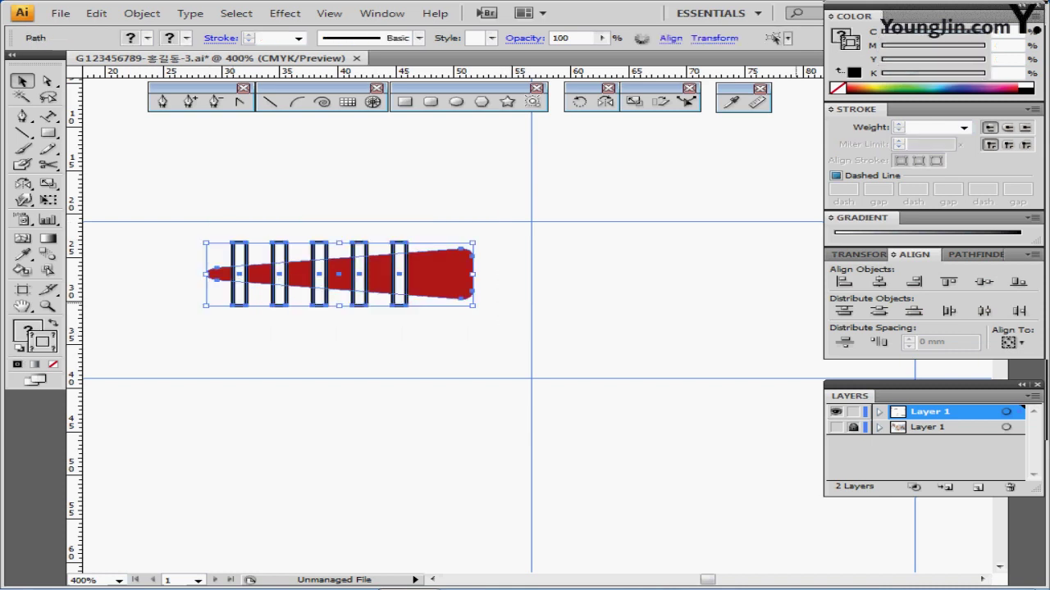
{"action": "left_click", "coordinate": [970, 254]}
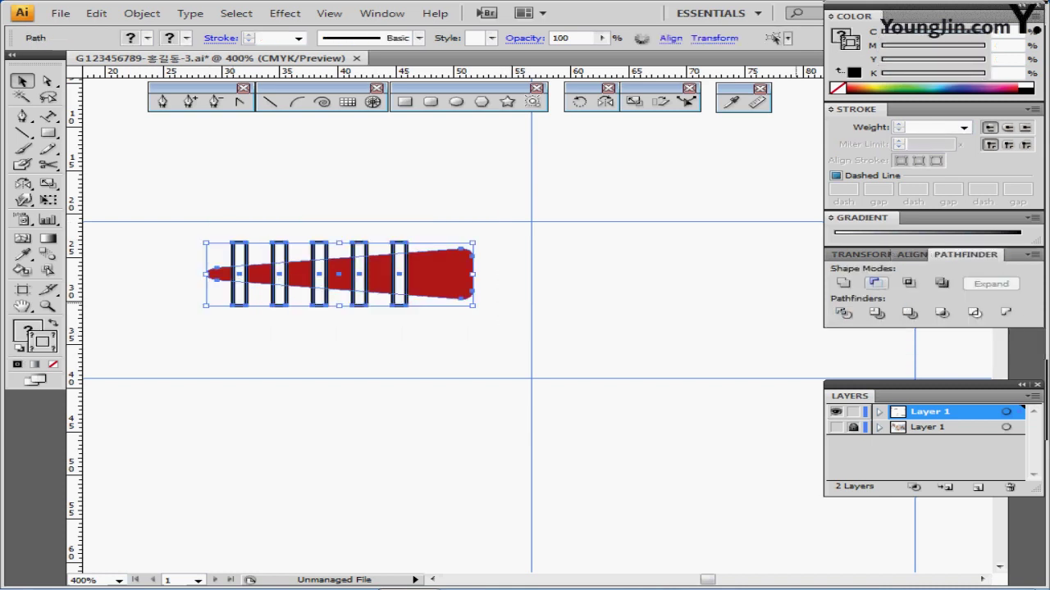
{"action": "left_click", "coordinate": [874, 282]}
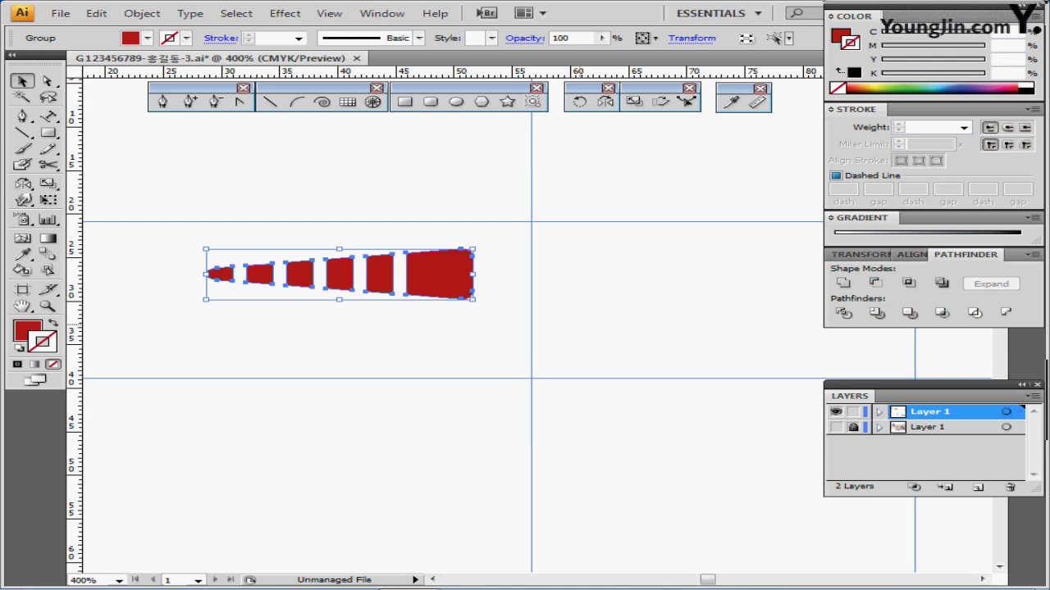
- Deselect the tail and pick up the cream fill and black 0.5 pt outline from the cream swatch beside the artboard
{"action": "left_click_drag", "start_coordinate": [529, 290], "coordinate": [538, 354]}
{"action": "left_click", "coordinate": [510, 293]}
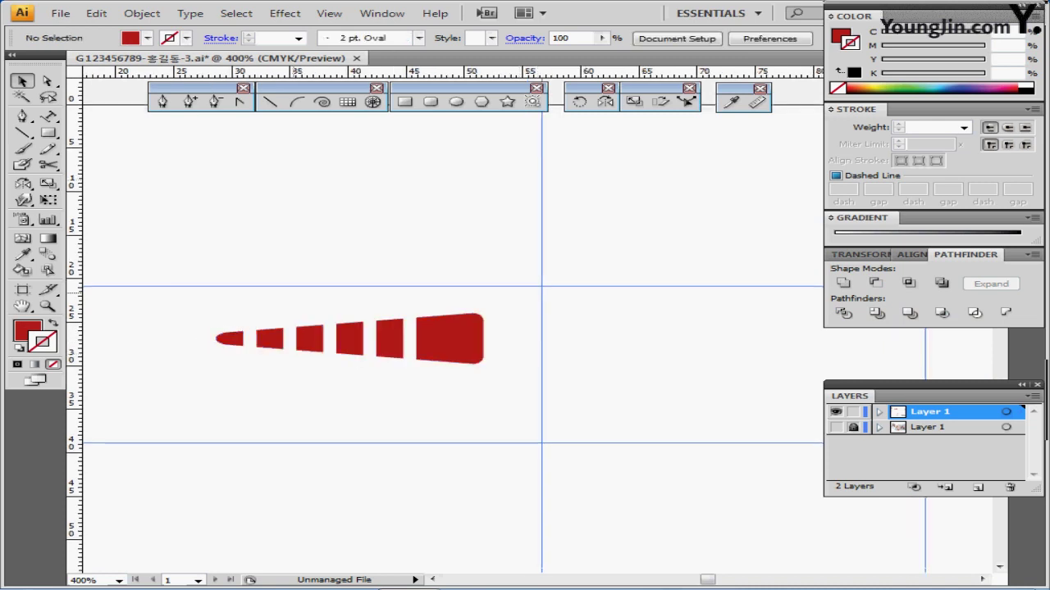
{"action": "left_click_drag", "start_coordinate": [291, 293], "coordinate": [398, 276]}
{"action": "left_click", "coordinate": [398, 289], "text": "ctrl+alt"}
{"action": "left_click", "coordinate": [466, 311], "text": "ctrl+alt"}
{"action": "left_click_drag", "start_coordinate": [466, 311], "coordinate": [291, 230]}
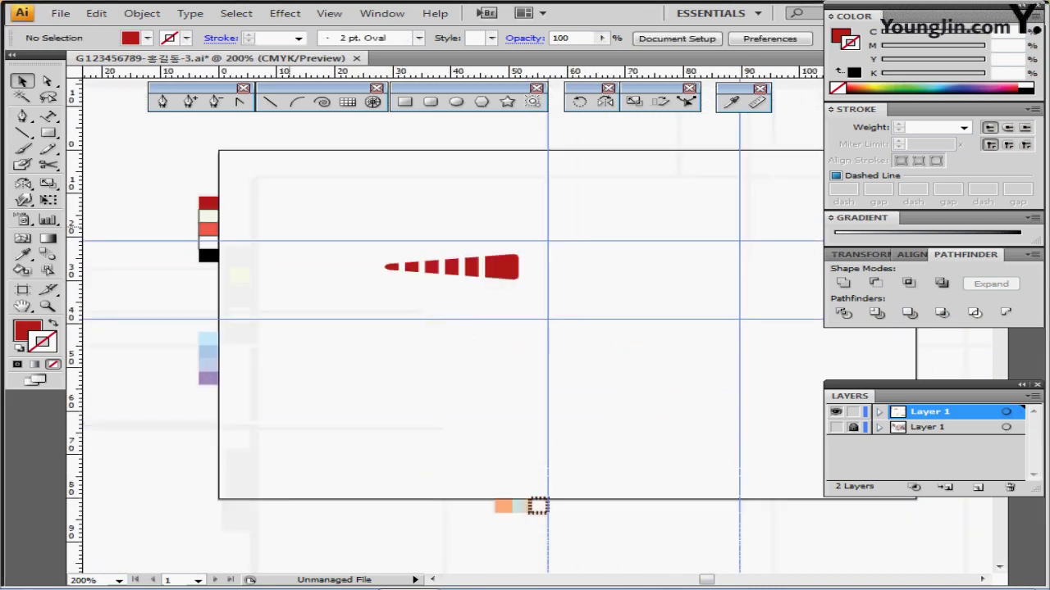
{"action": "left_click", "coordinate": [209, 220]}
{"action": "left_click", "coordinate": [476, 282], "text": "ctrl"}
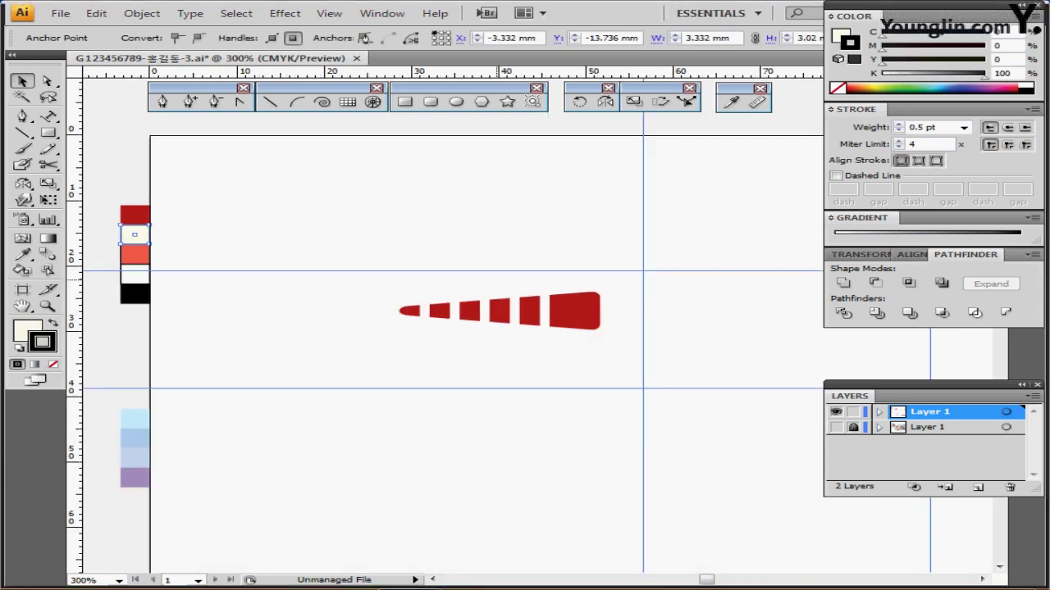
{"action": "left_click", "coordinate": [501, 279], "text": "ctrl"}
{"action": "left_click_drag", "start_coordinate": [572, 326], "coordinate": [424, 270]}
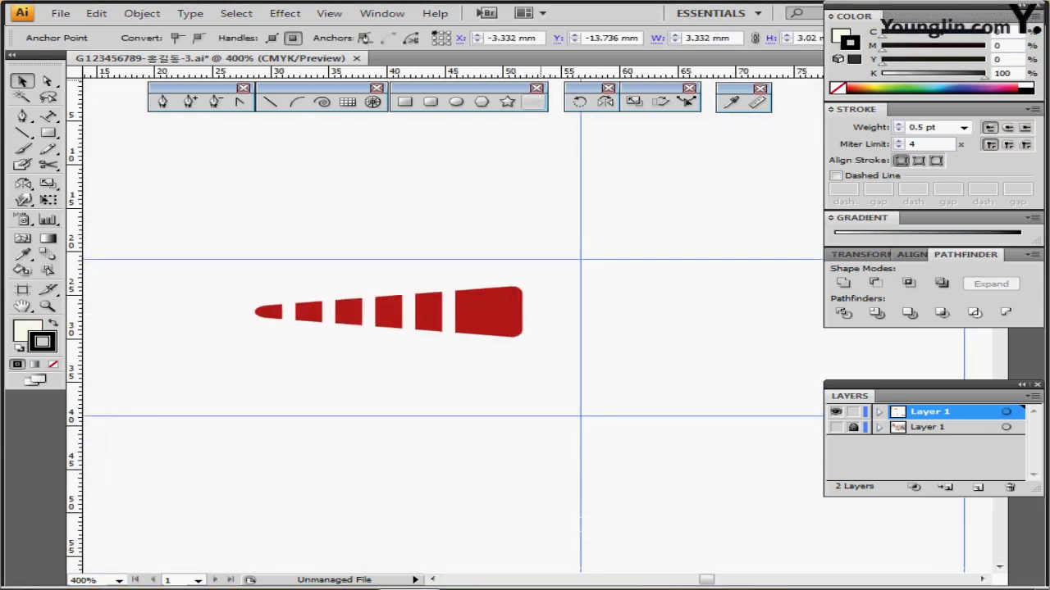
- Create a 4 × 4 mm circle above the tail and shift it slightly right, over the tail's widest segment
{"action": "left_click", "coordinate": [456, 102]}
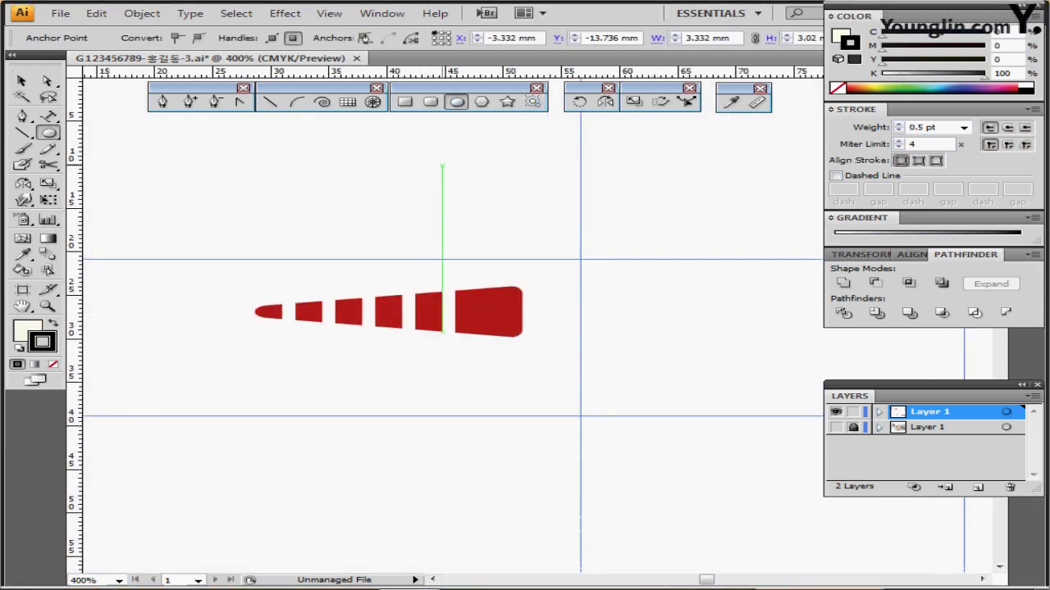
{"action": "left_click", "coordinate": [442, 164]}
{"action": "type", "text": "4"}
{"action": "key", "text": "Tab"}
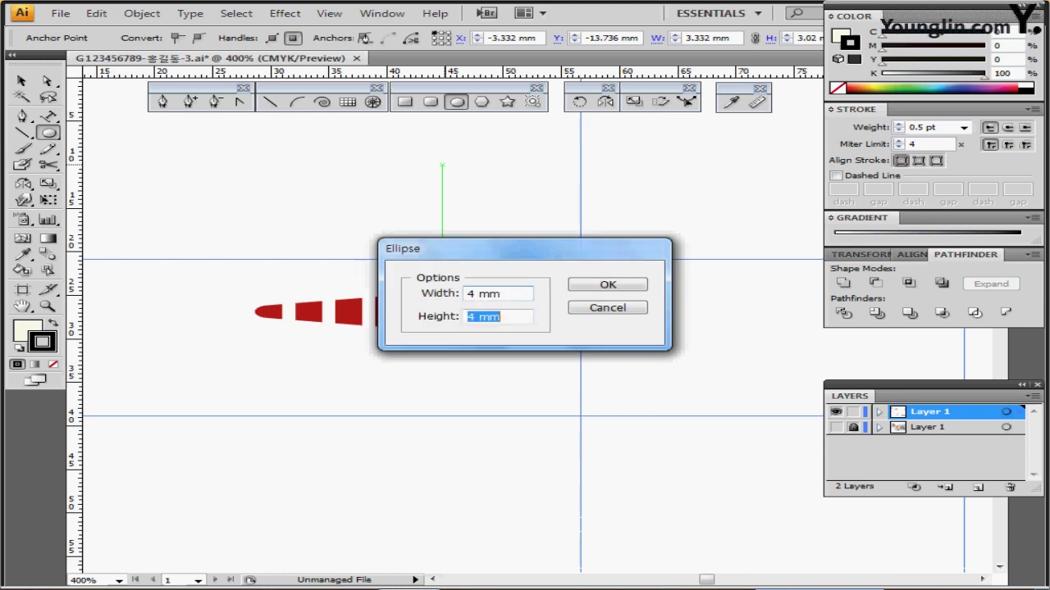
{"action": "key", "text": "Return"}
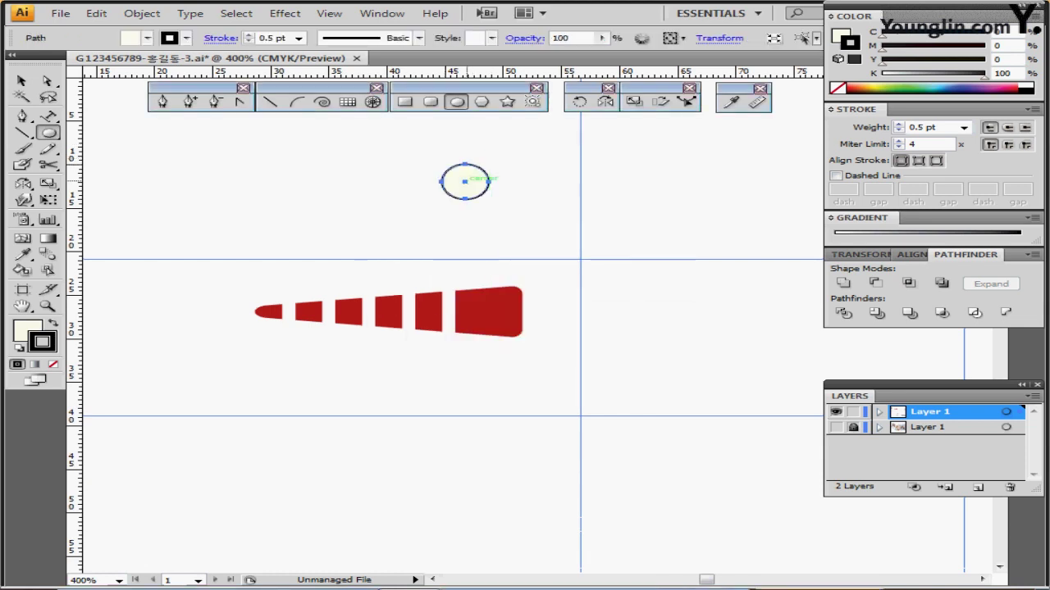
{"action": "key", "text": "ctrl"}
{"action": "left_click_drag", "start_coordinate": [465, 182], "coordinate": [480, 182]}
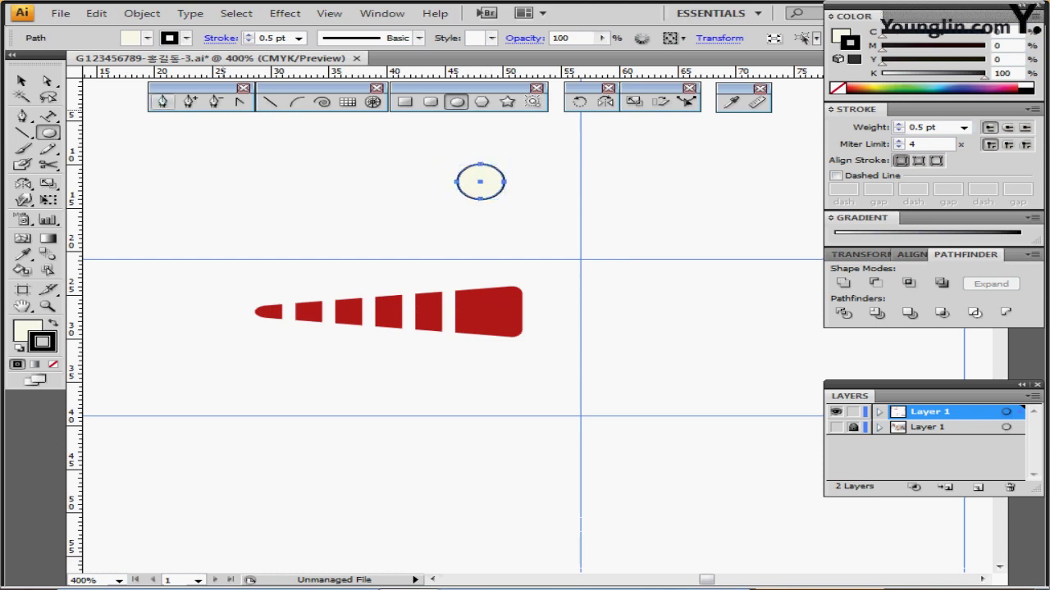
- Stretch the circle's lowest anchor down onto the widest tail segment, convert it to a sharp corner and lower the tip about 1 mm
{"action": "left_click", "coordinate": [47, 80]}
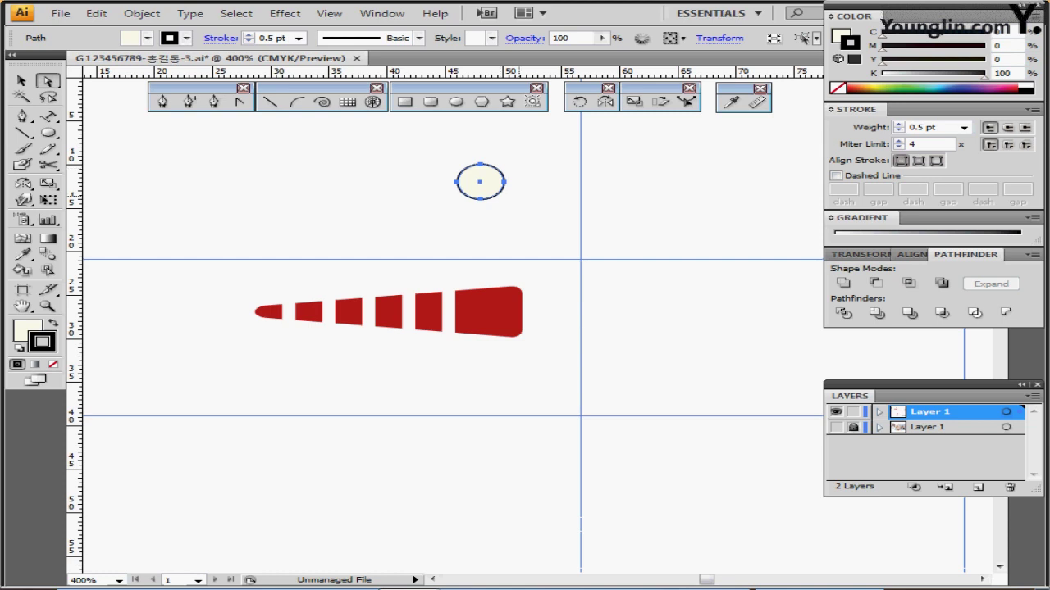
{"action": "left_click_drag", "start_coordinate": [480, 198], "coordinate": [473, 297]}
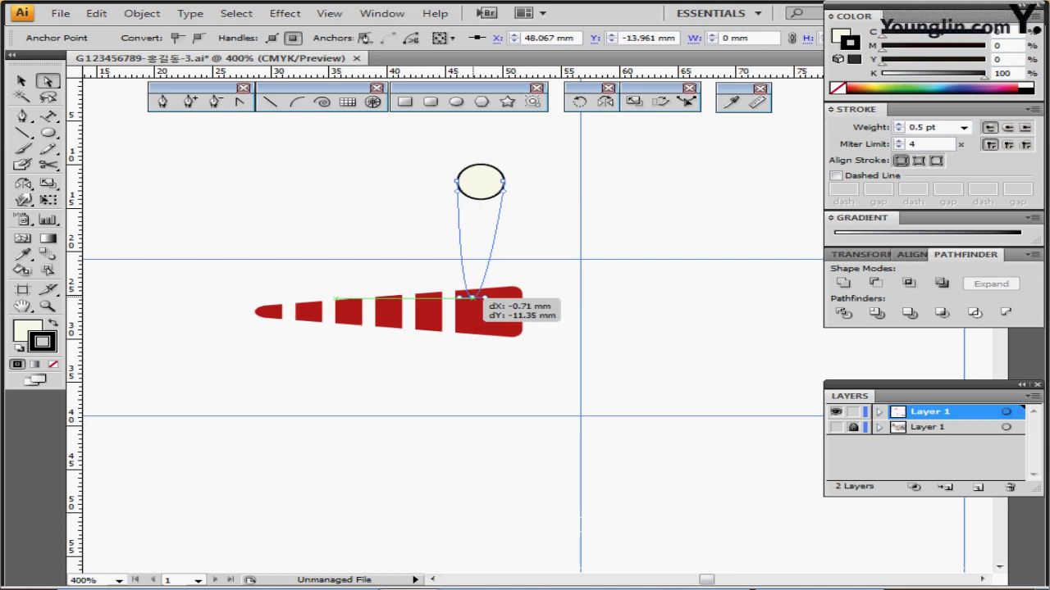
{"action": "left_click_drag", "start_coordinate": [474, 297], "coordinate": [479, 297]}
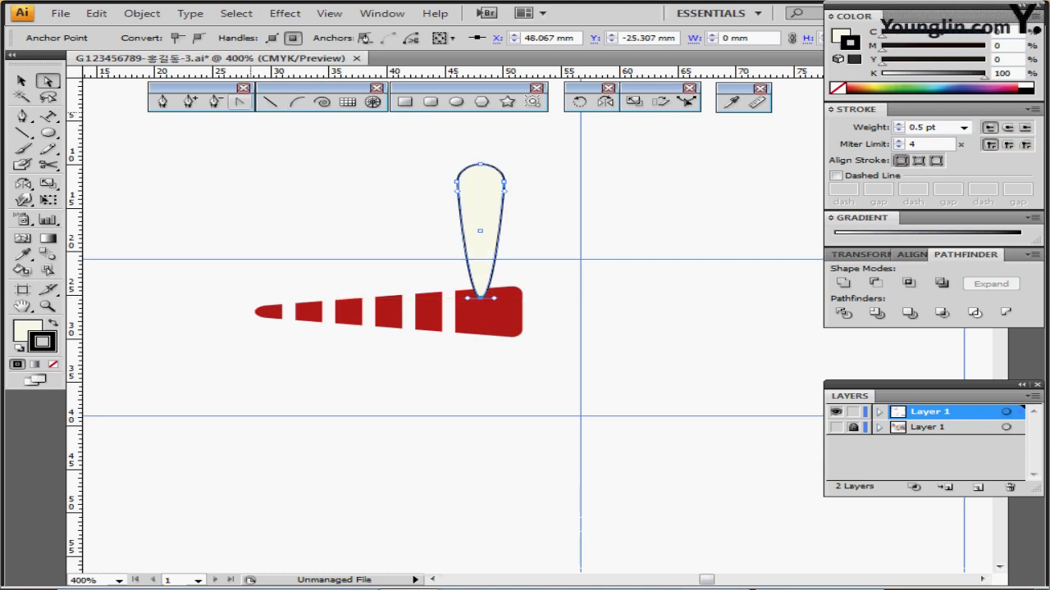
{"action": "left_click", "coordinate": [240, 102]}
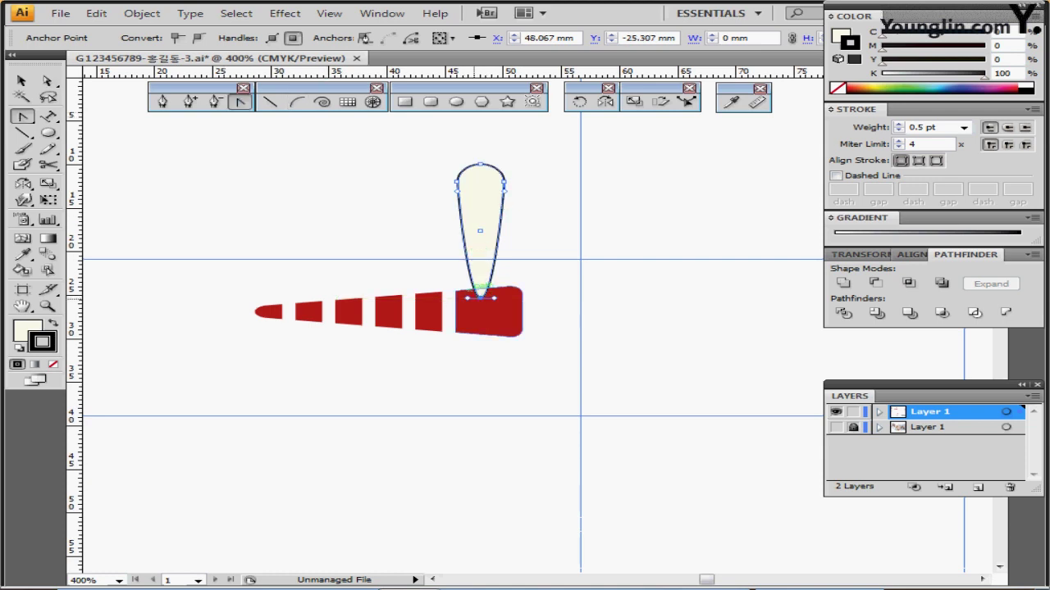
{"action": "left_click", "coordinate": [481, 297]}
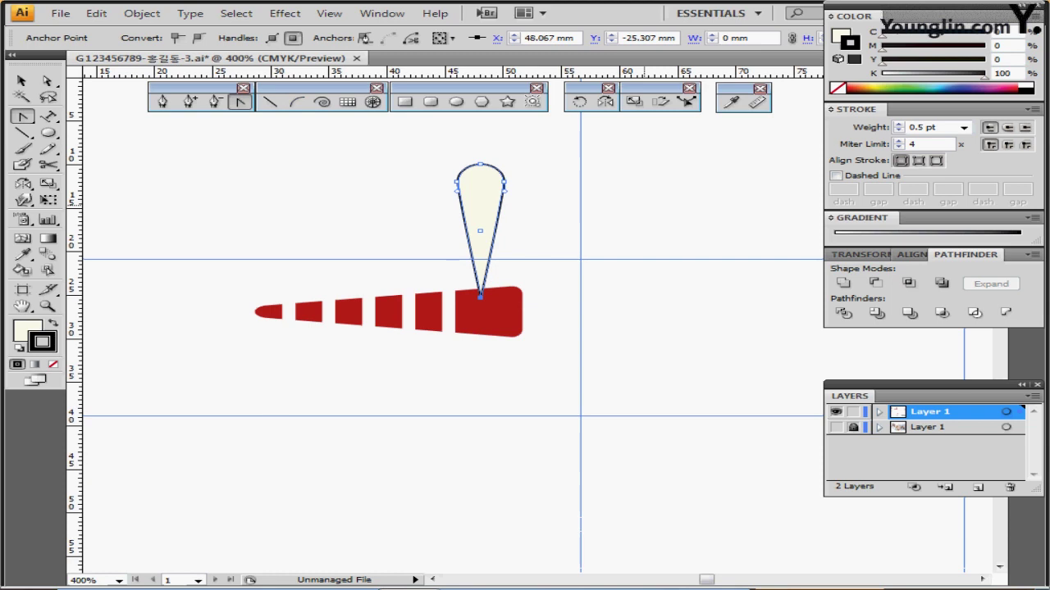
{"action": "left_click_drag", "start_coordinate": [479, 295], "coordinate": [479, 307]}
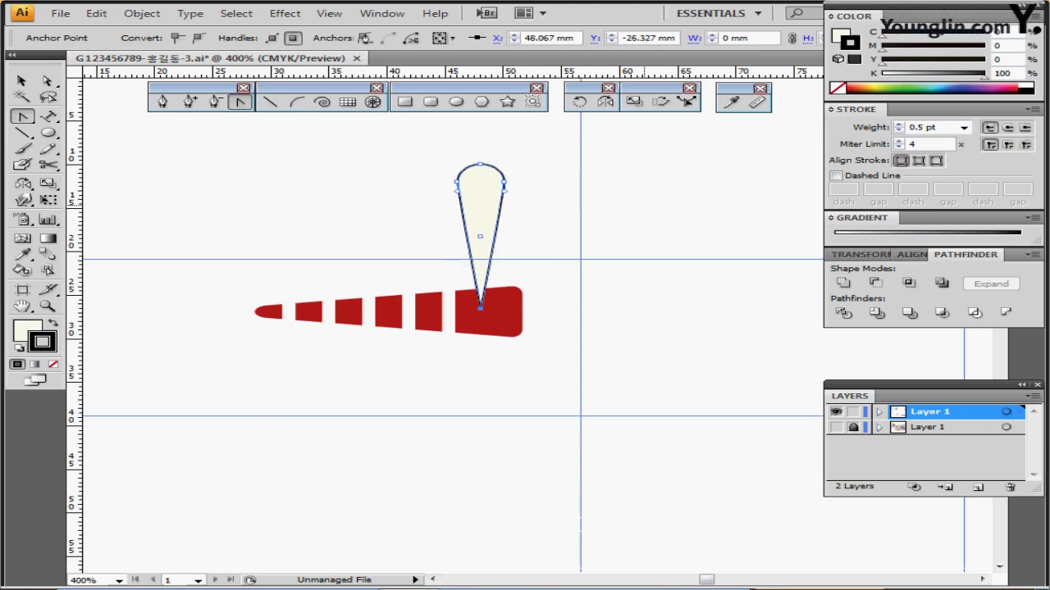
- Adjust the direction handle of the wing's right anchor so that side bulges outward in a curve
{"action": "key", "text": "a"}
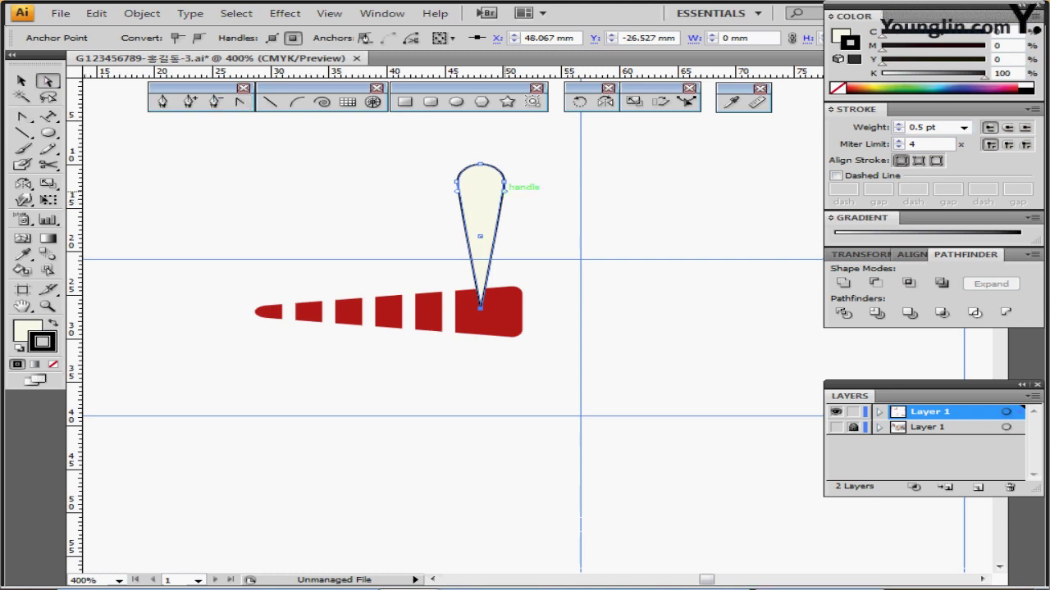
{"action": "left_click_drag", "start_coordinate": [503, 187], "coordinate": [515, 202]}
{"action": "left_click", "coordinate": [503, 177]}
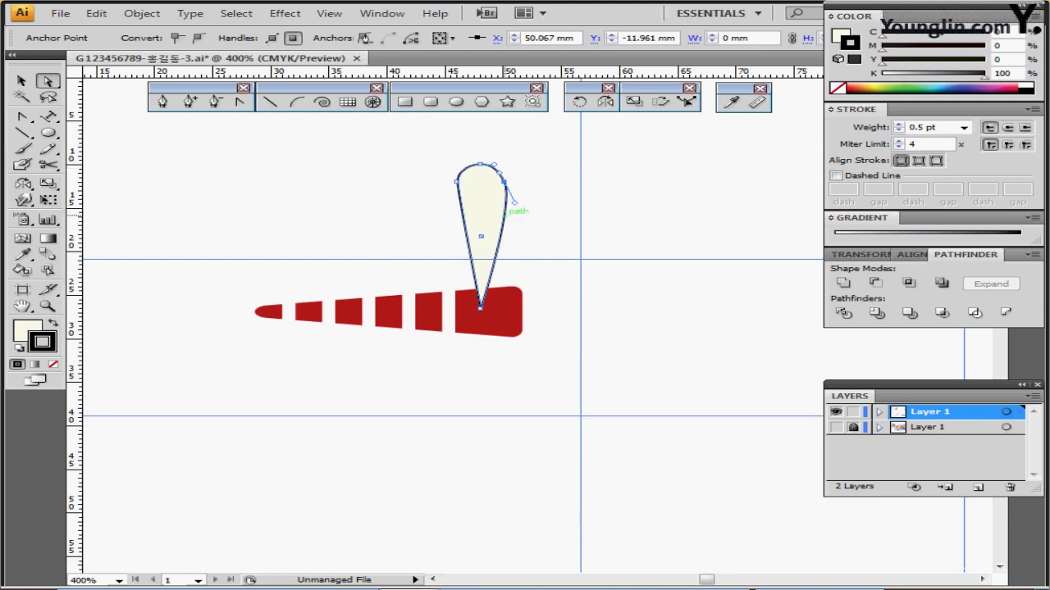
- Make a copy of the whole wing rotated 25° about its pointed lower tip
{"action": "left_click", "coordinate": [480, 207]}
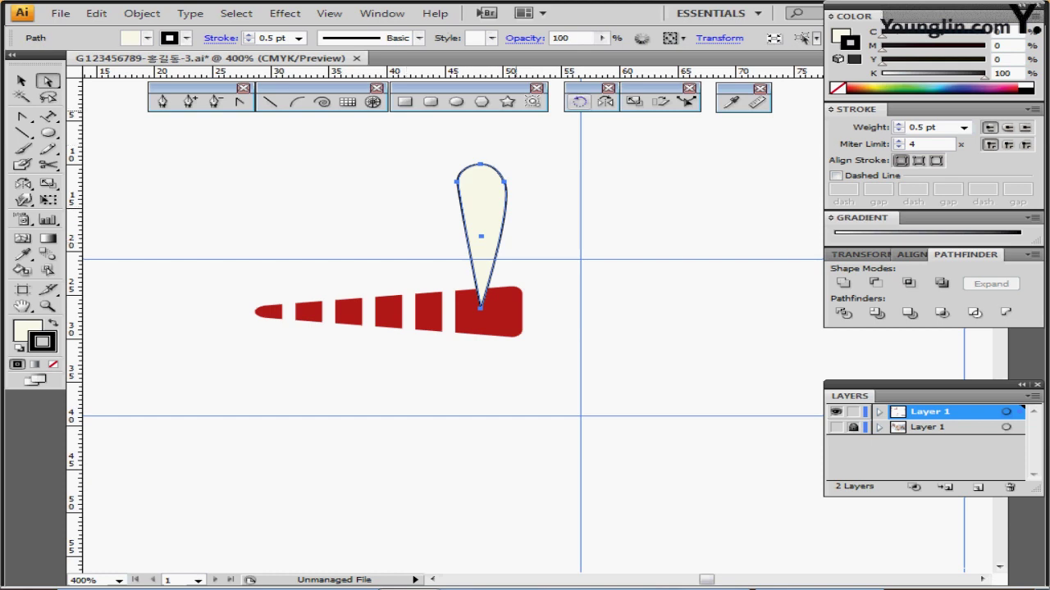
{"action": "double_click", "coordinate": [579, 101]}
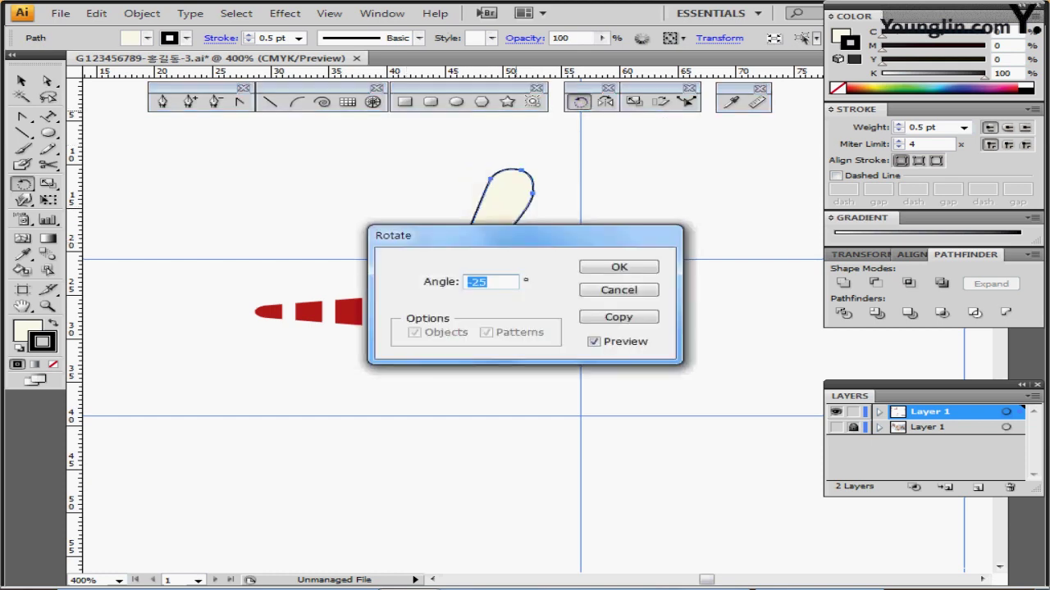
{"action": "left_click", "coordinate": [618, 290]}
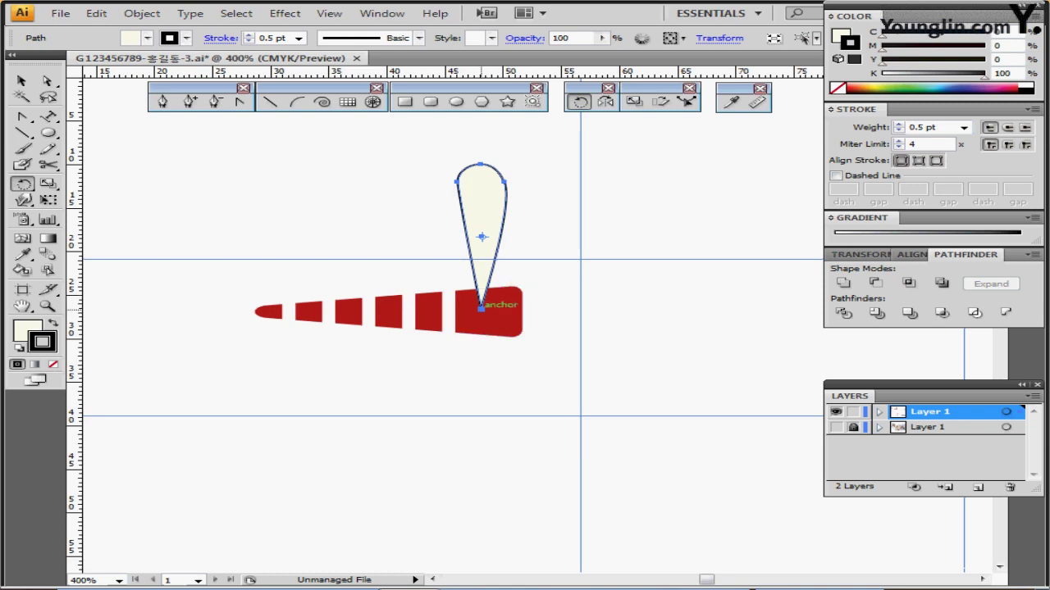
{"action": "left_click", "coordinate": [480, 307], "text": "alt"}
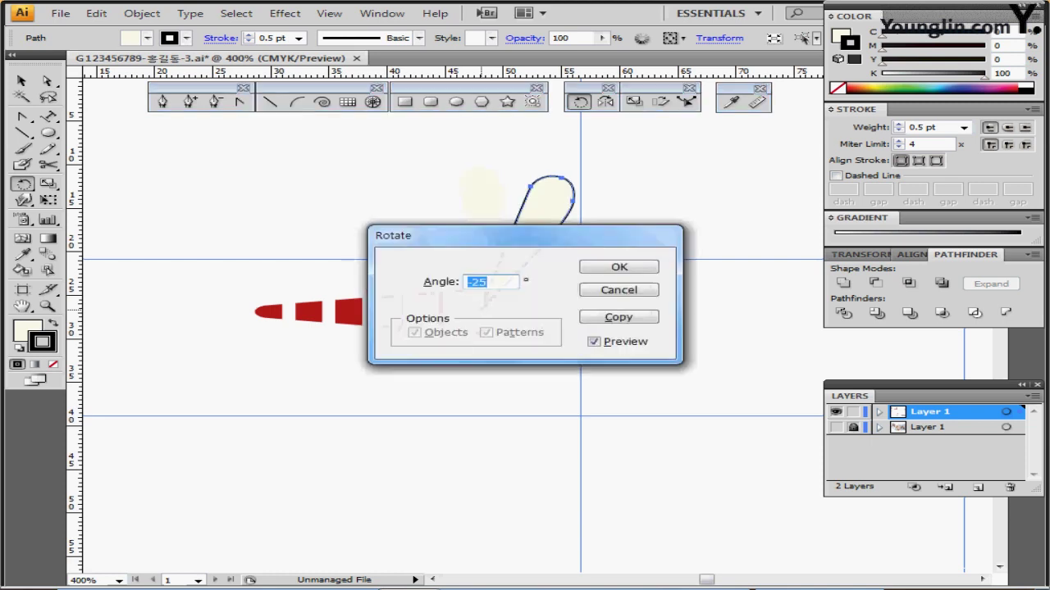
{"action": "left_click_drag", "start_coordinate": [655, 280], "coordinate": [661, 280]}
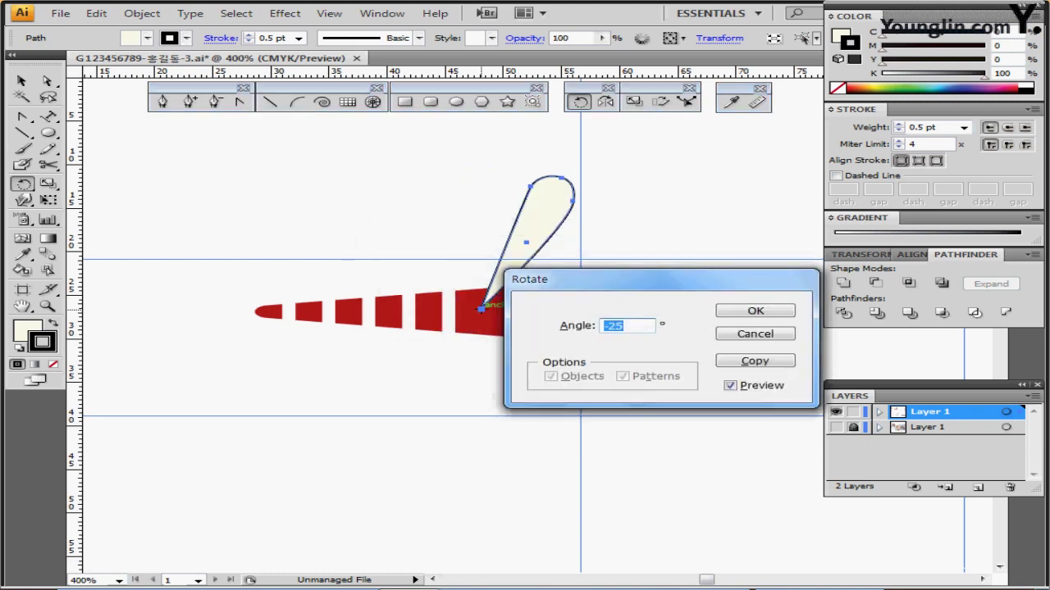
{"action": "type", "text": "25"}
{"action": "key", "text": "alt+Return"}
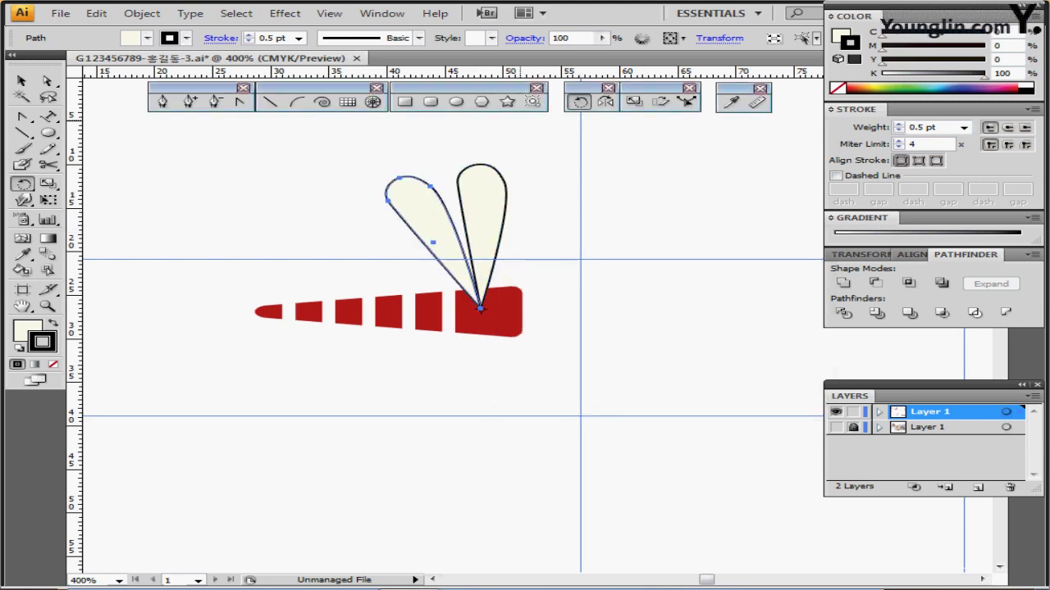
- Scale the rotated wing copy uniformly to 90% about its pointed lower tip
{"action": "left_click", "coordinate": [634, 101]}
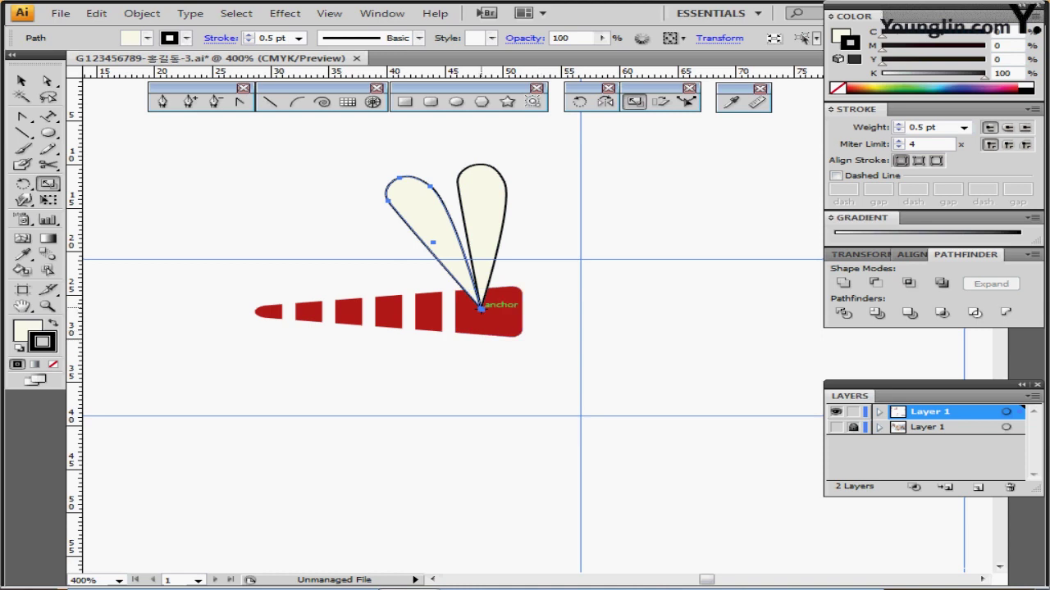
{"action": "left_click", "coordinate": [480, 308], "text": "alt"}
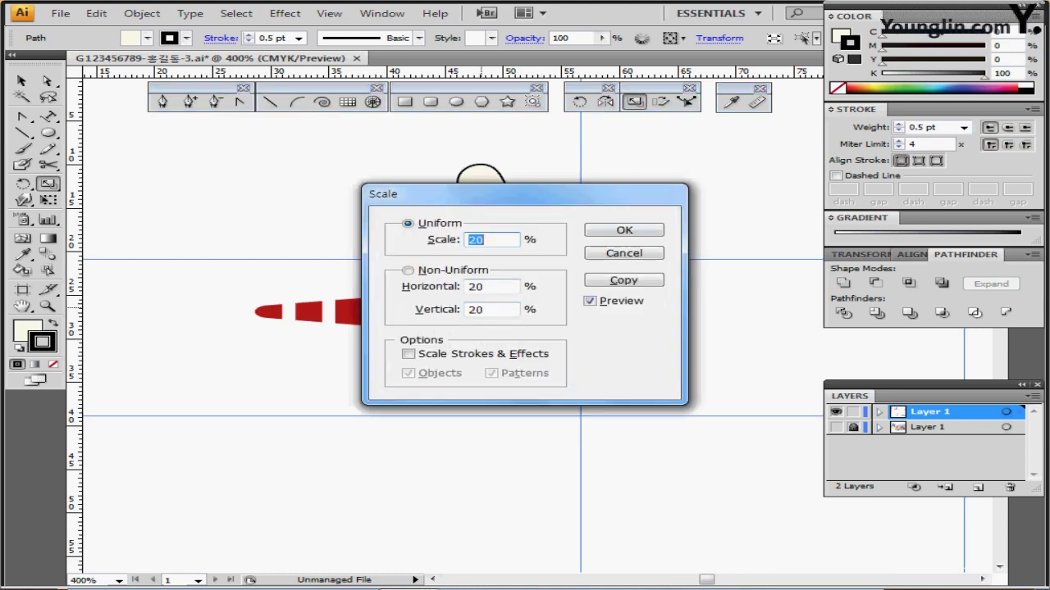
{"action": "type", "text": "90"}
{"action": "key", "text": "Tab"}
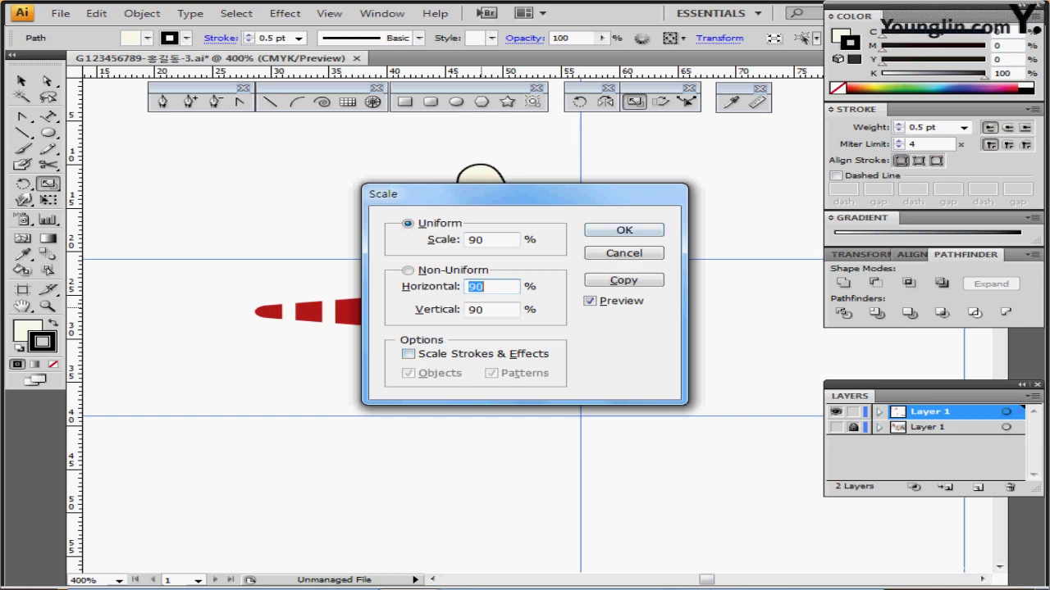
{"action": "key", "text": "Return"}
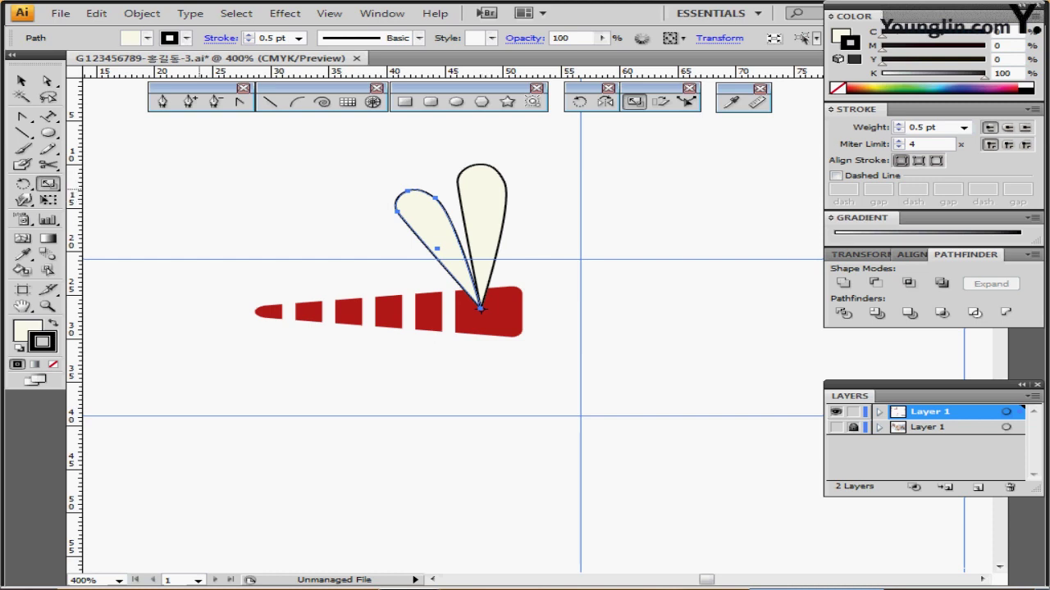
- Draw an arc across the upper part of both wings and split the wings along it with Divide
{"action": "left_click", "coordinate": [270, 101]}
{"action": "left_click", "coordinate": [296, 101]}
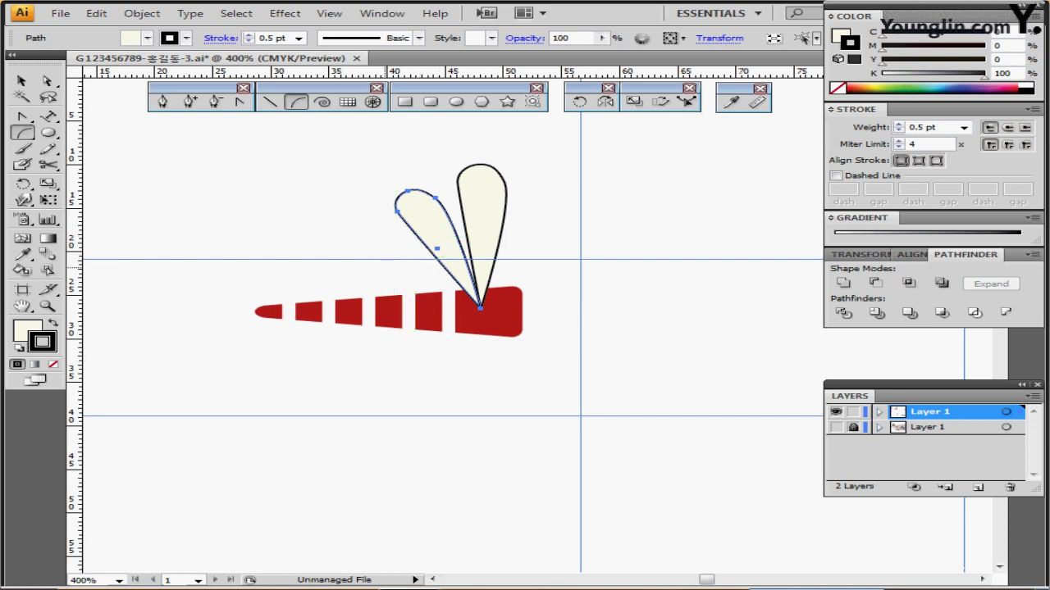
{"action": "mouse_move", "coordinate": [385, 265]}
{"action": "left_mouse_down"}
{"action": "mouse_move", "coordinate": [525, 187]}
{"action": "mouse_move", "coordinate": [580, 197]}
{"action": "left_mouse_up"}
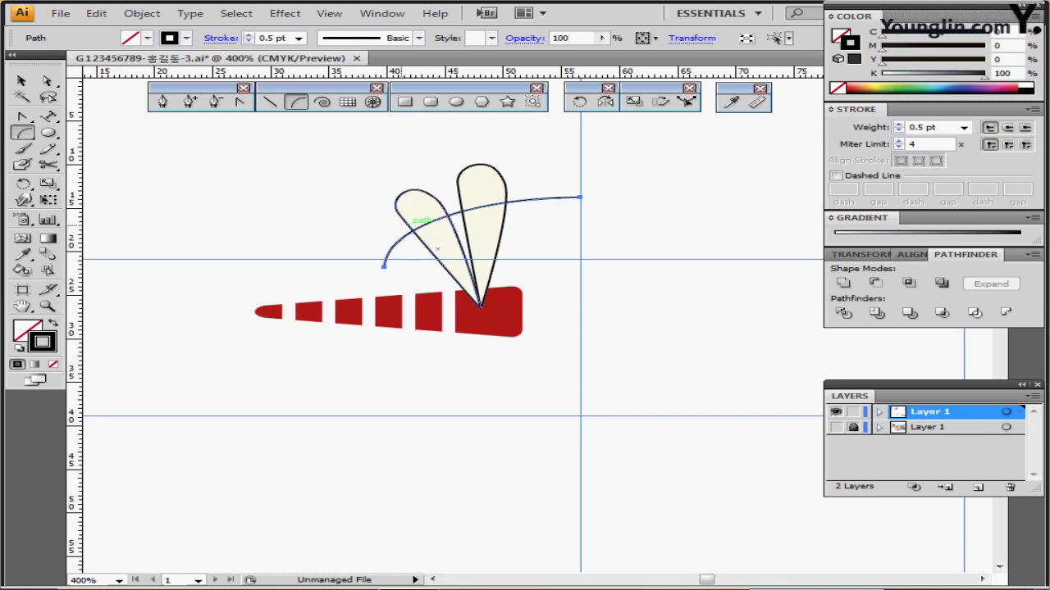
{"action": "key", "text": "v"}
{"action": "left_click_drag", "start_coordinate": [308, 153], "coordinate": [532, 229]}
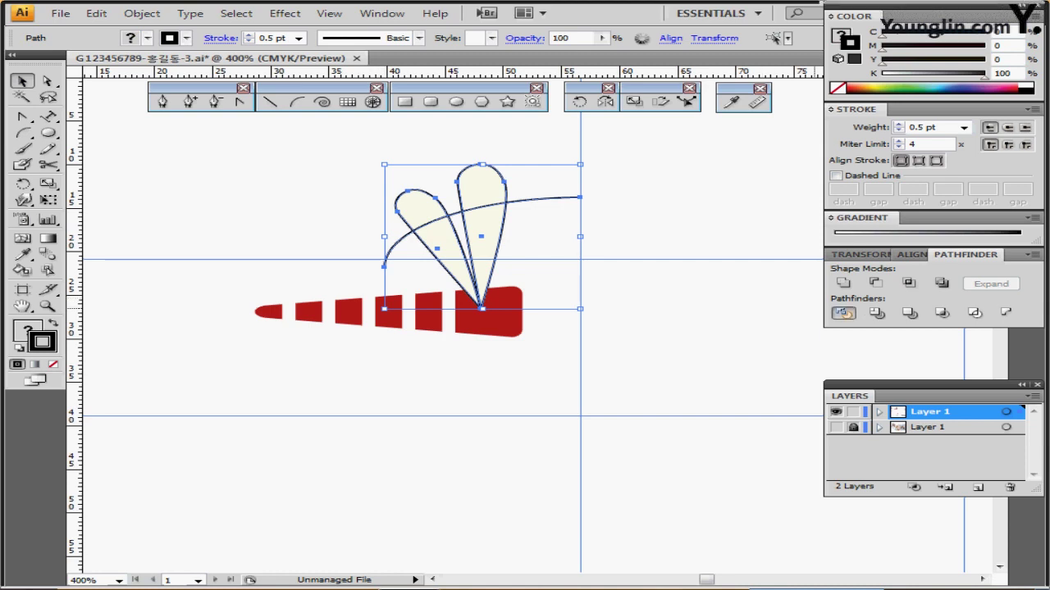
{"action": "left_click", "coordinate": [844, 312]}
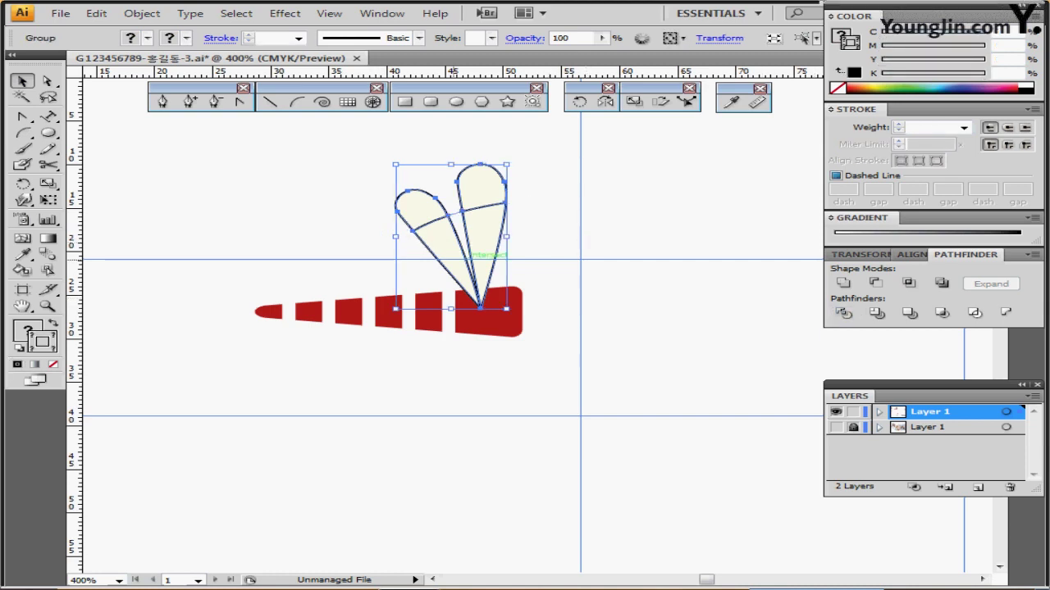
- Isolate the divided wing group, recolour both upper wing pieces with the light red swatch, and clear the selection
{"action": "double_click", "coordinate": [476, 213]}
{"action": "left_click_drag", "start_coordinate": [394, 166], "coordinate": [480, 207]}
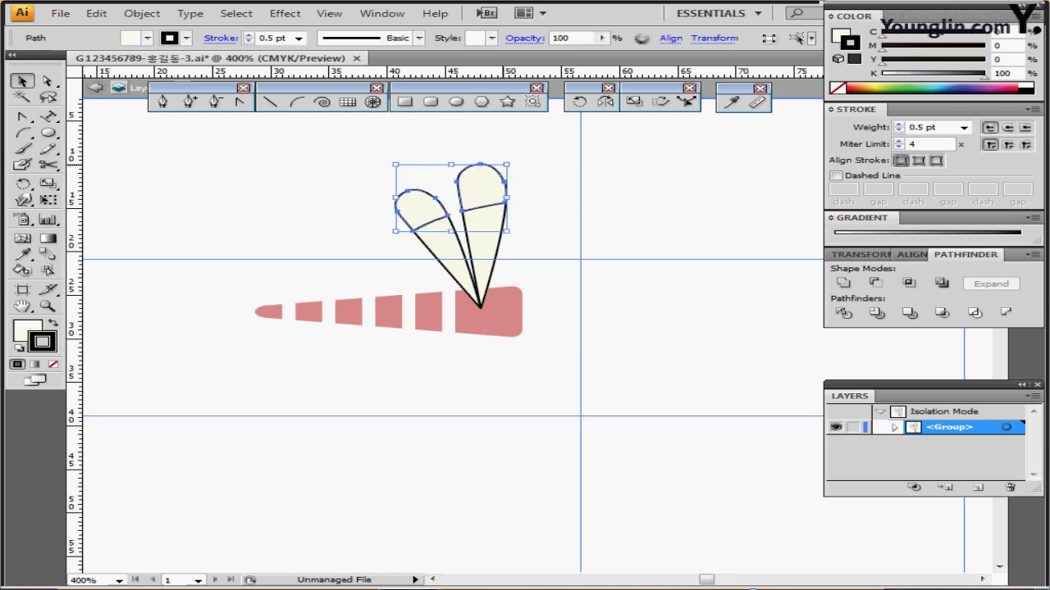
{"action": "scroll", "coordinate": [336, 300], "scroll_direction": "down", "scroll_amount": 1}
{"action": "left_click_drag", "start_coordinate": [336, 300], "coordinate": [326, 269]}
{"action": "key", "text": "i"}
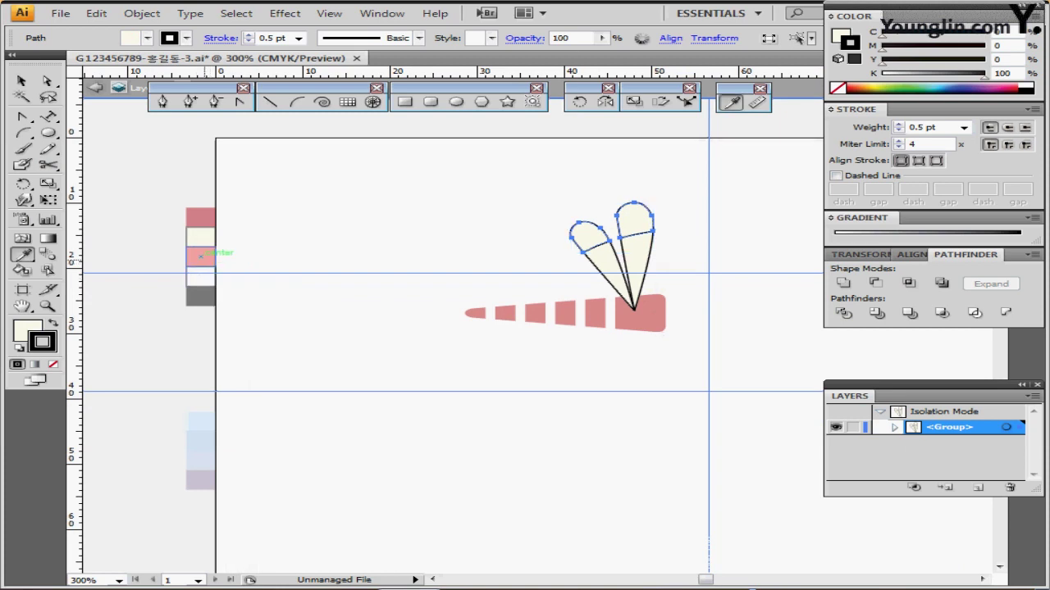
{"action": "left_click", "coordinate": [205, 257]}
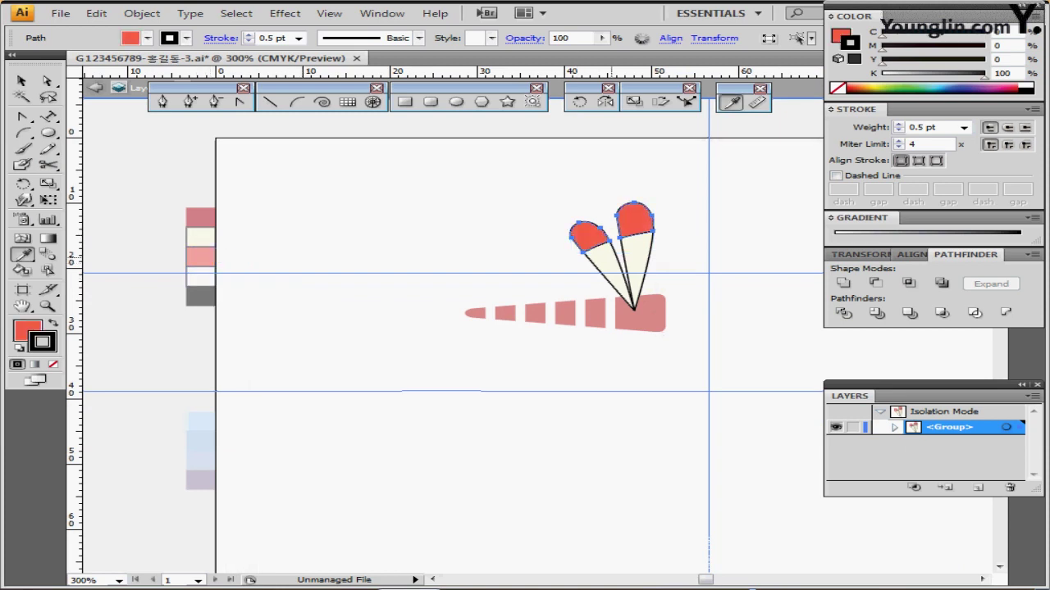
{"action": "key", "text": "ctrl+plus"}
{"action": "key", "text": "ctrl+plus"}
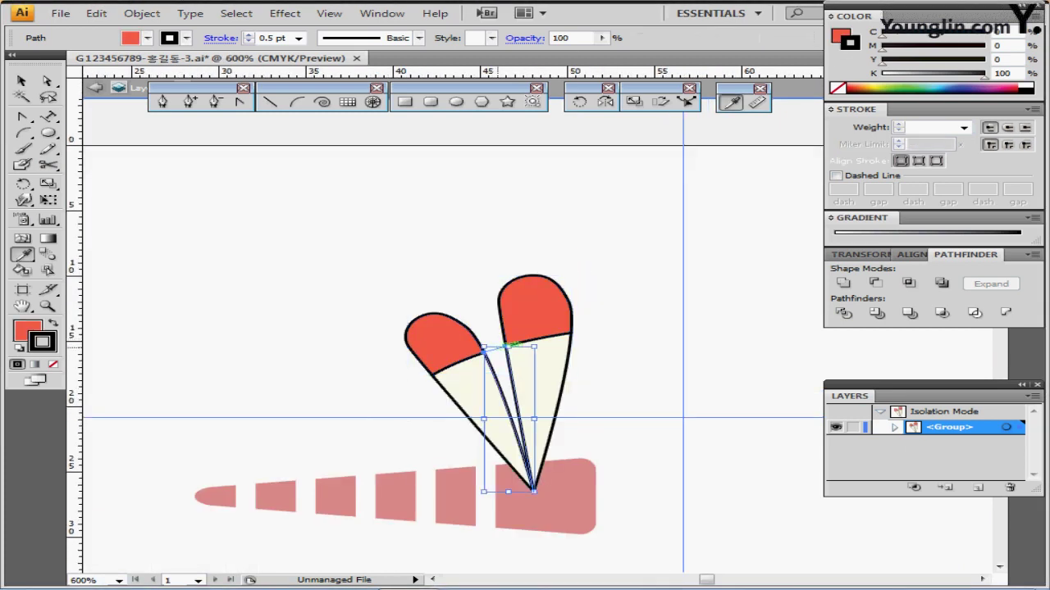
{"action": "key", "text": "ctrl+shift+a"}
{"action": "left_click_drag", "start_coordinate": [531, 380], "coordinate": [511, 263]}
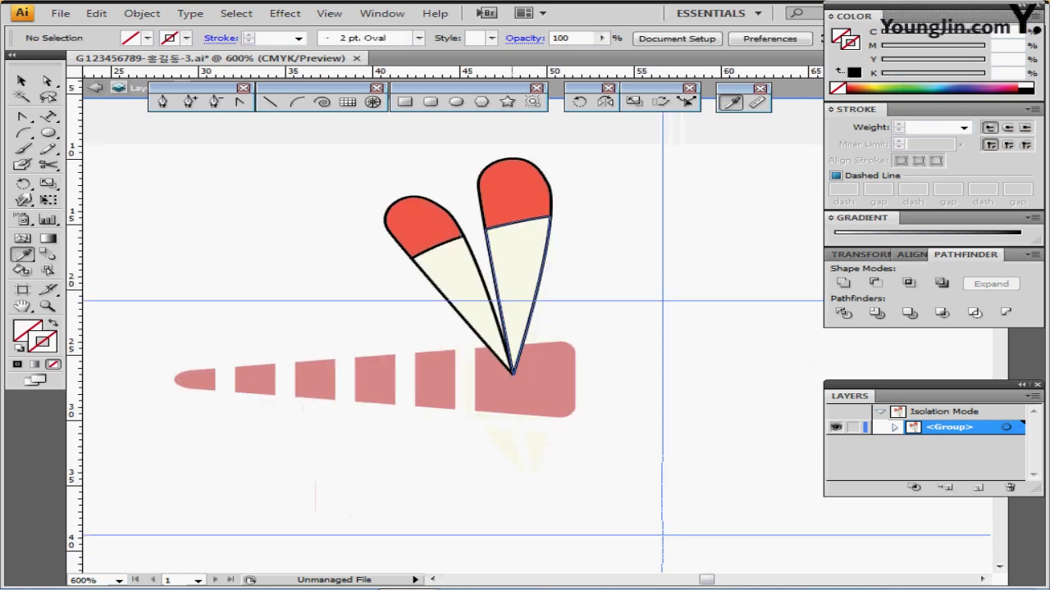
- Leave isolation mode on the divided wing group
{"action": "key", "text": "ctrl+minus"}
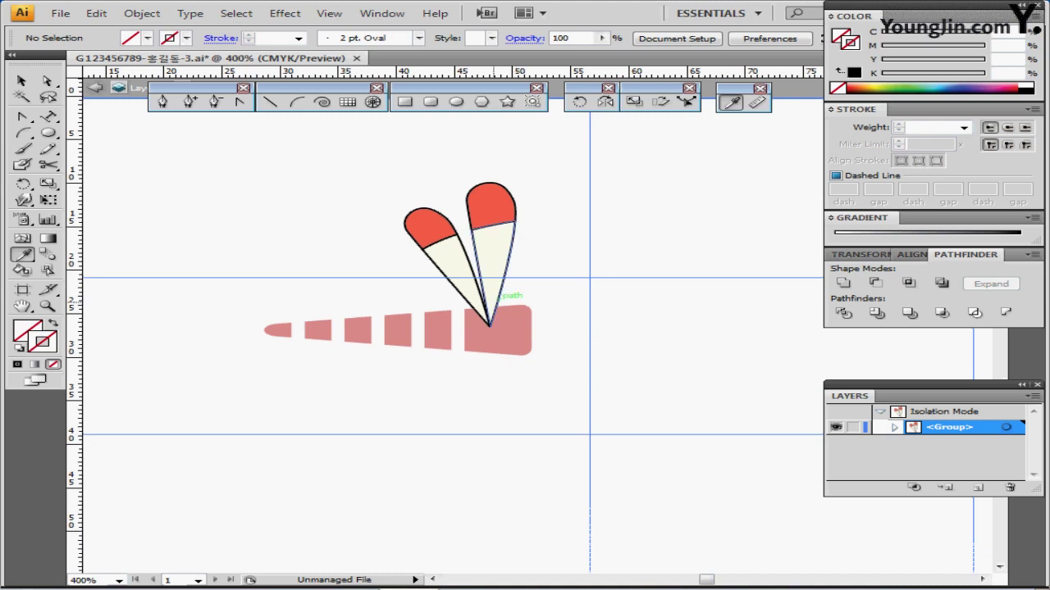
{"action": "scroll", "coordinate": [532, 342], "scroll_direction": "right", "scroll_amount": 2}
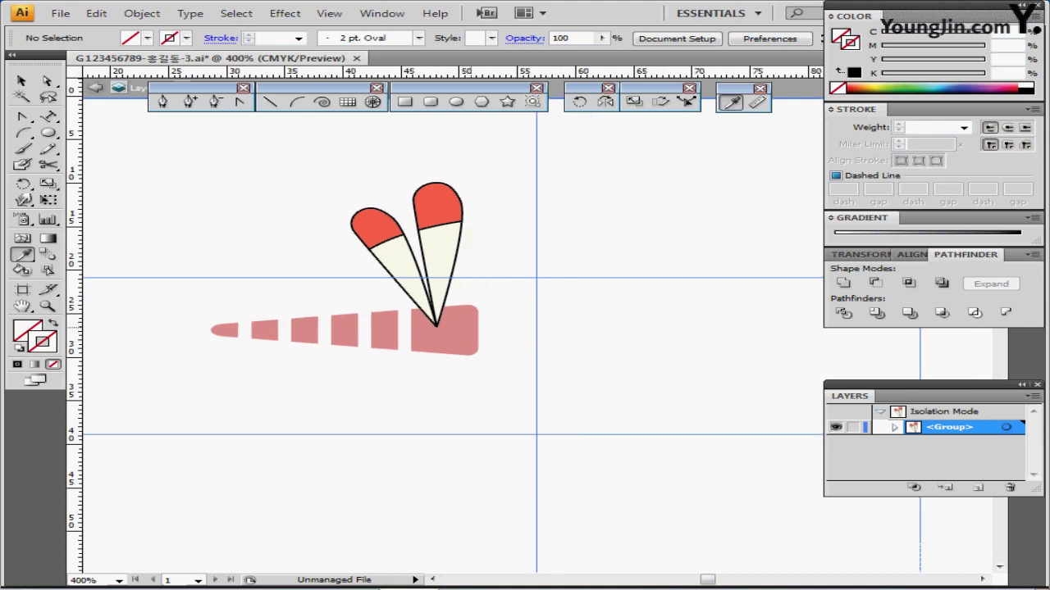
{"action": "key", "text": "Escape"}
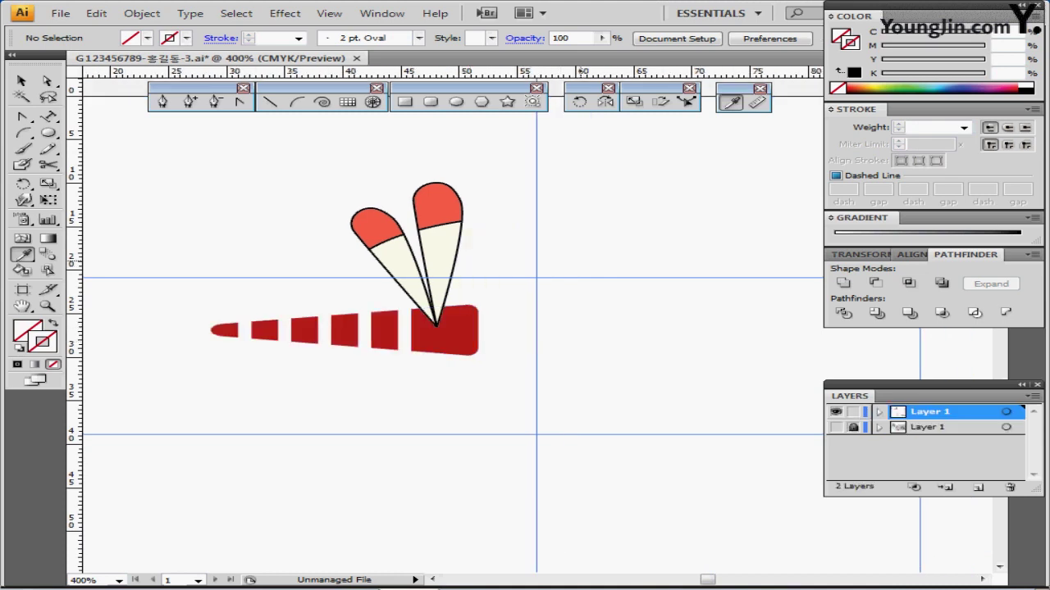
- Draw an ellipse for the eye just beyond the body's wide end, with white fill and a 0.5 pt black stroke
{"action": "key", "text": "l"}
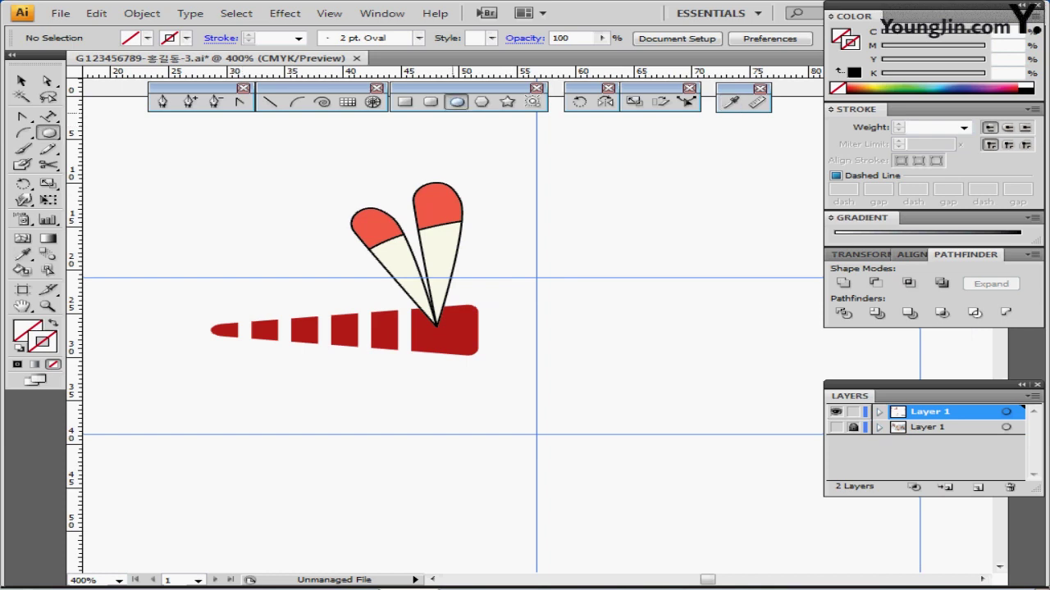
{"action": "key", "text": "d"}
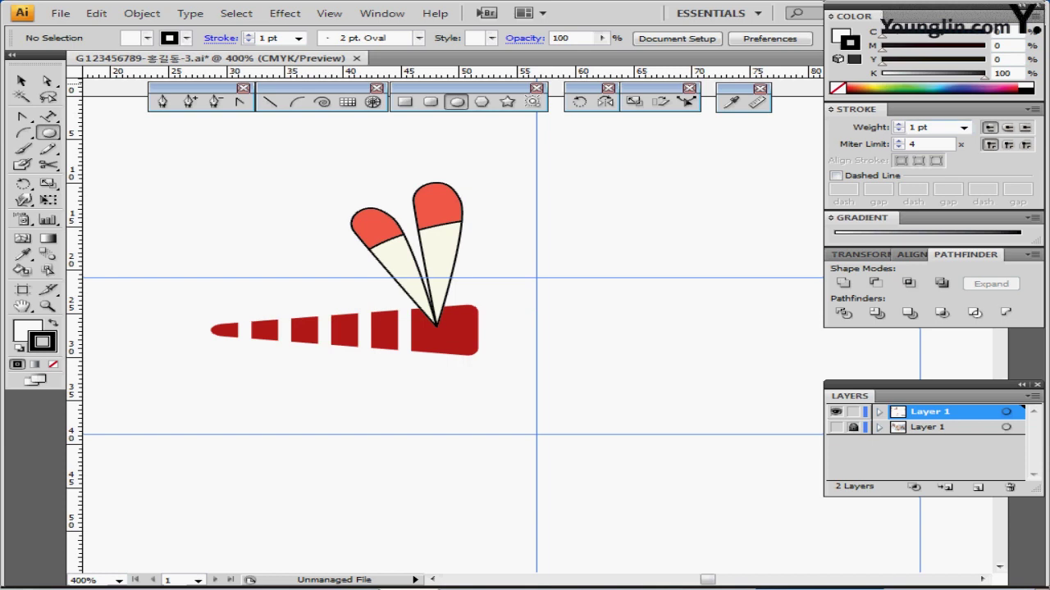
{"action": "left_click", "coordinate": [927, 127]}
{"action": "left_click", "coordinate": [964, 127]}
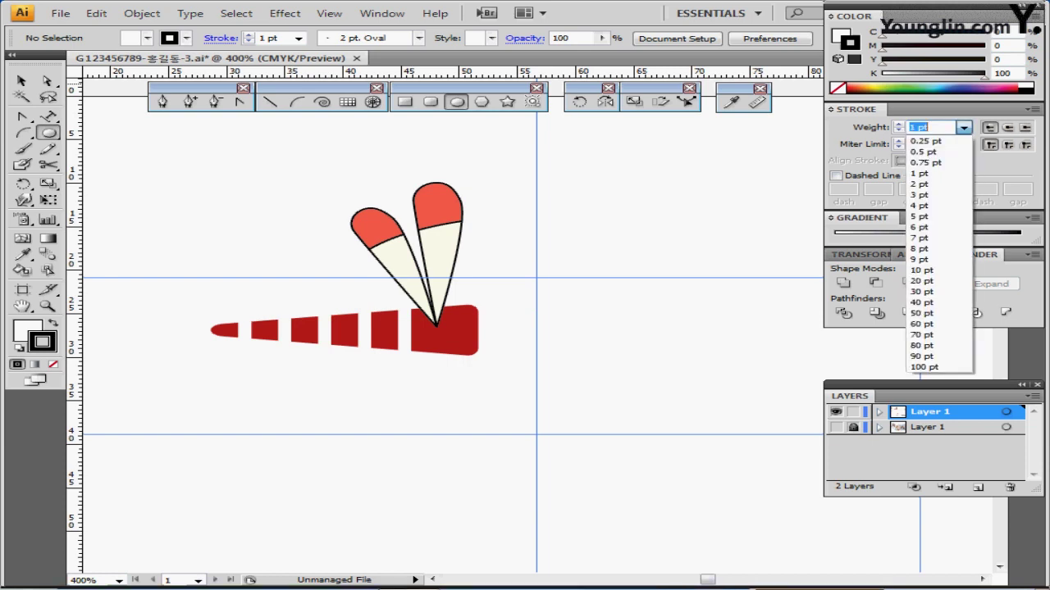
{"action": "left_click", "coordinate": [926, 152]}
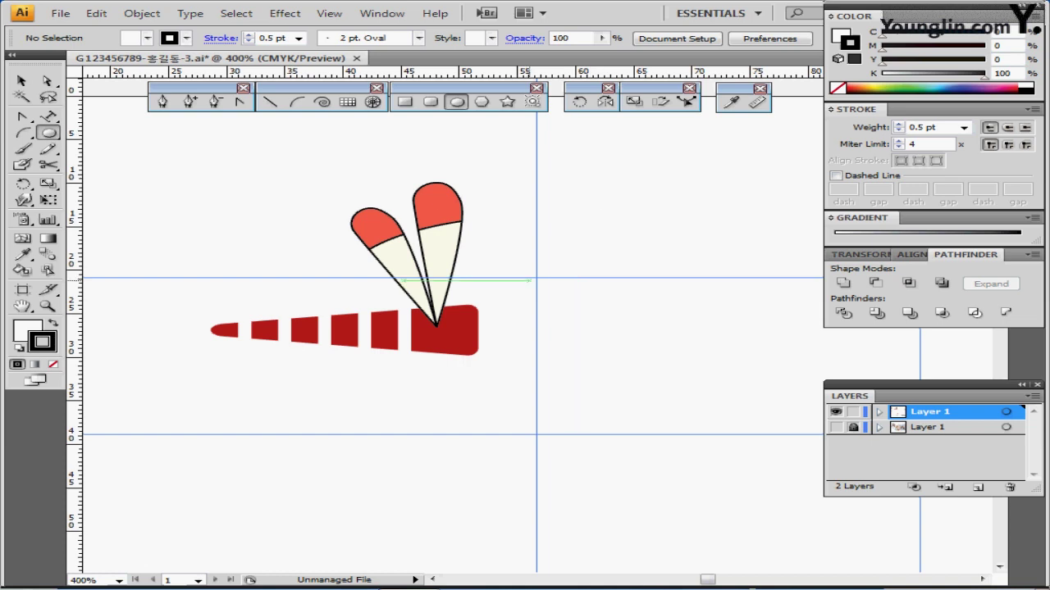
{"action": "mouse_move", "coordinate": [526, 305]}
{"action": "left_mouse_down"}
{"action": "mouse_move", "coordinate": [555, 327]}
{"action": "mouse_move", "coordinate": [531, 303]}
{"action": "mouse_move", "coordinate": [513, 304]}
{"action": "left_mouse_up"}
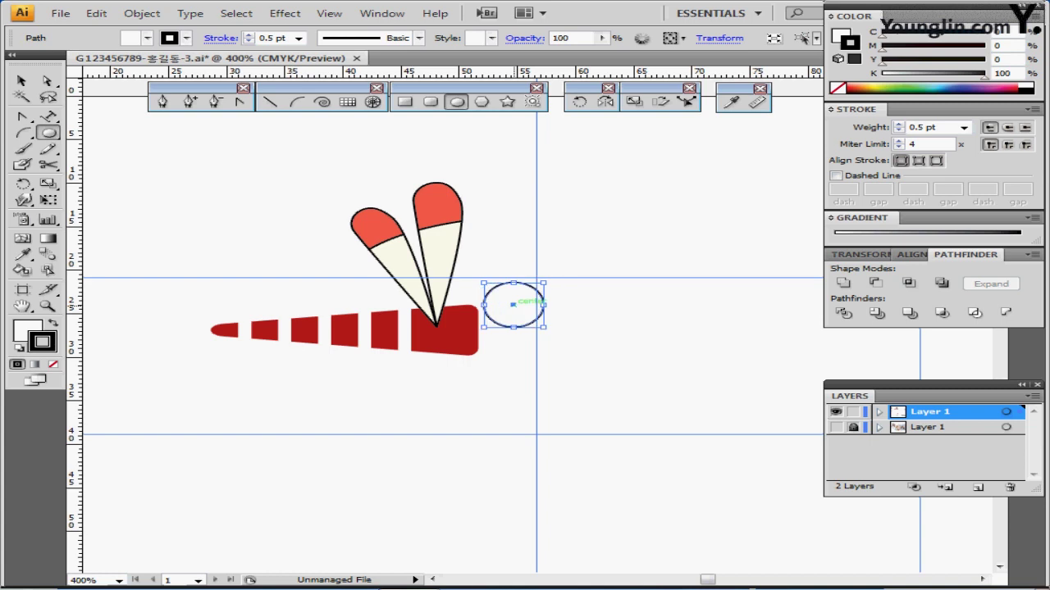
- Move all the dragonfly parts so the body is centred on the horizontal guide, and rest the eye's lower edge on that guide
{"action": "left_click_drag", "start_coordinate": [153, 183], "coordinate": [598, 429]}
{"action": "mouse_move", "coordinate": [459, 356]}
{"action": "left_mouse_down"}
{"action": "mouse_move", "coordinate": [474, 278]}
{"action": "mouse_move", "coordinate": [483, 296]}
{"action": "left_mouse_up"}
{"action": "key", "text": "ctrl+shift+a"}
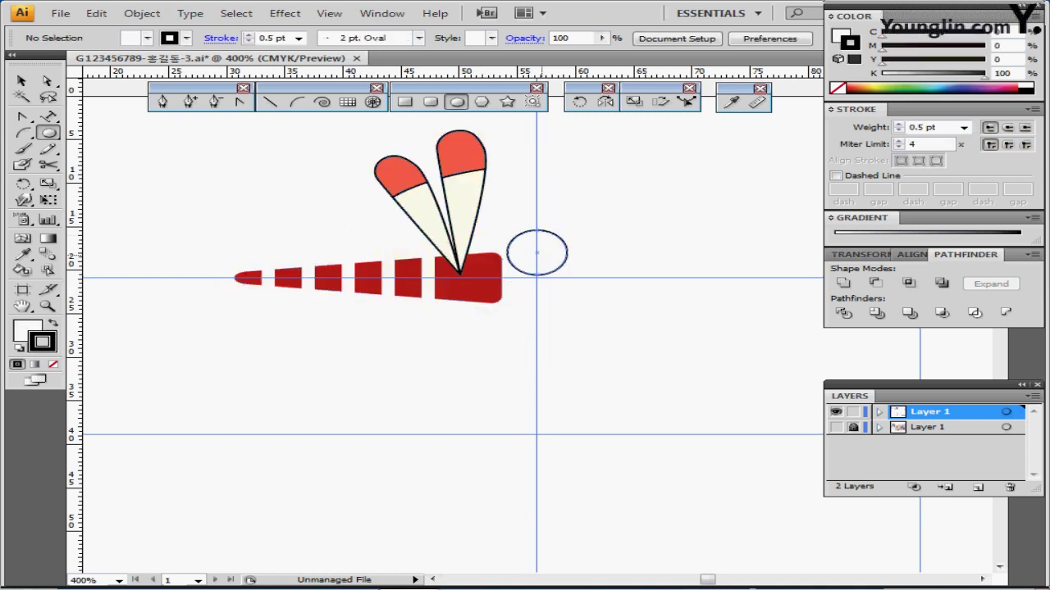
{"action": "left_click_drag", "start_coordinate": [536, 251], "coordinate": [538, 255]}
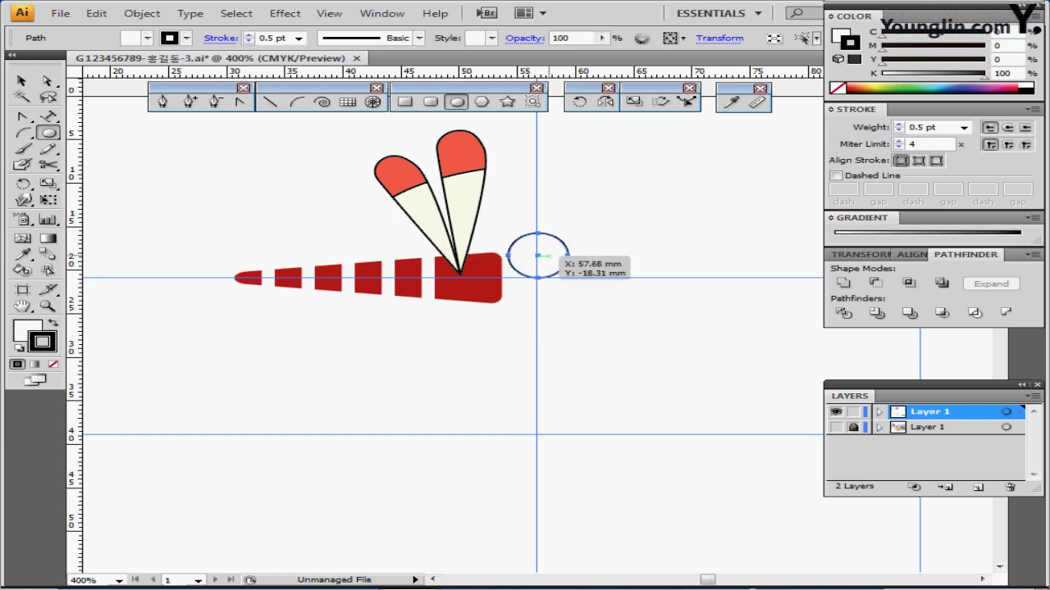
- Draw a smaller ellipse inside the front part of the eye and give it a black fill with no stroke
{"action": "mouse_move", "coordinate": [537, 255]}
{"action": "left_mouse_down"}
{"action": "mouse_move", "coordinate": [558, 270]}
{"action": "mouse_move", "coordinate": [545, 257]}
{"action": "left_mouse_up"}
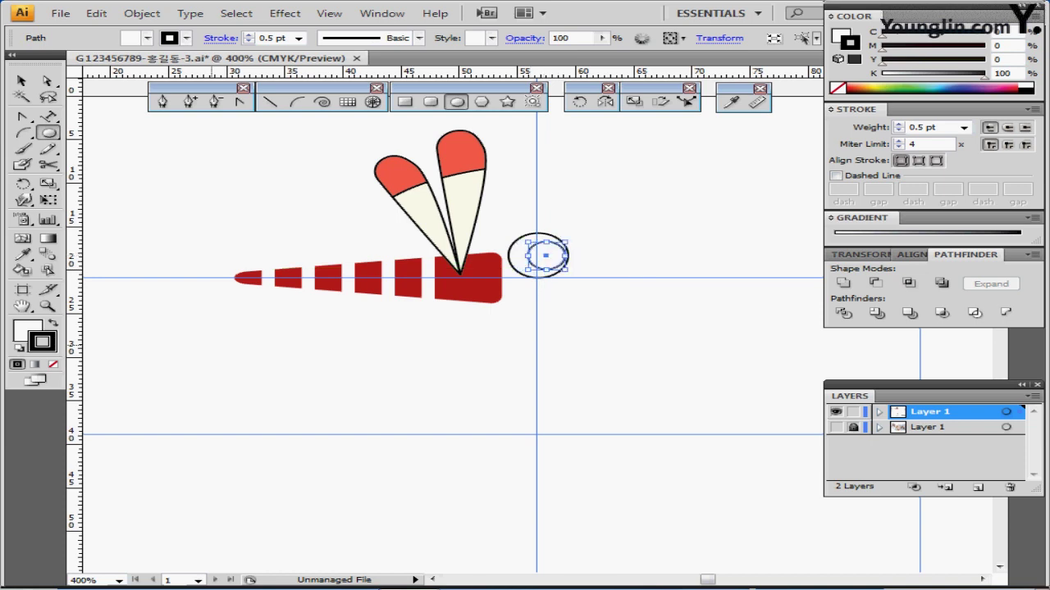
{"action": "key", "text": "shift+x"}
{"action": "key", "text": "slash"}
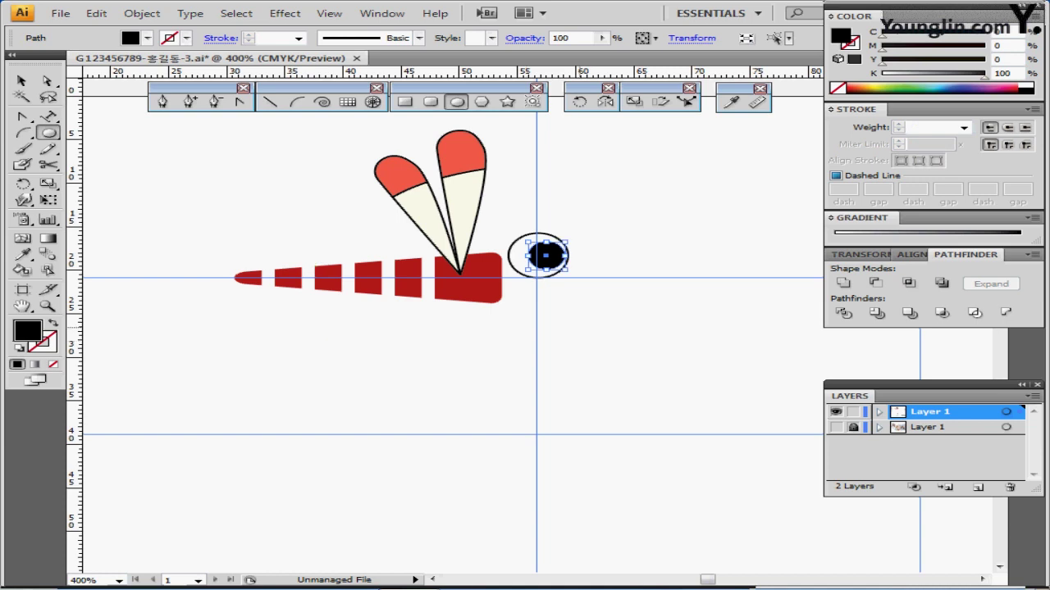
{"action": "key", "text": "ctrl+shift+a"}
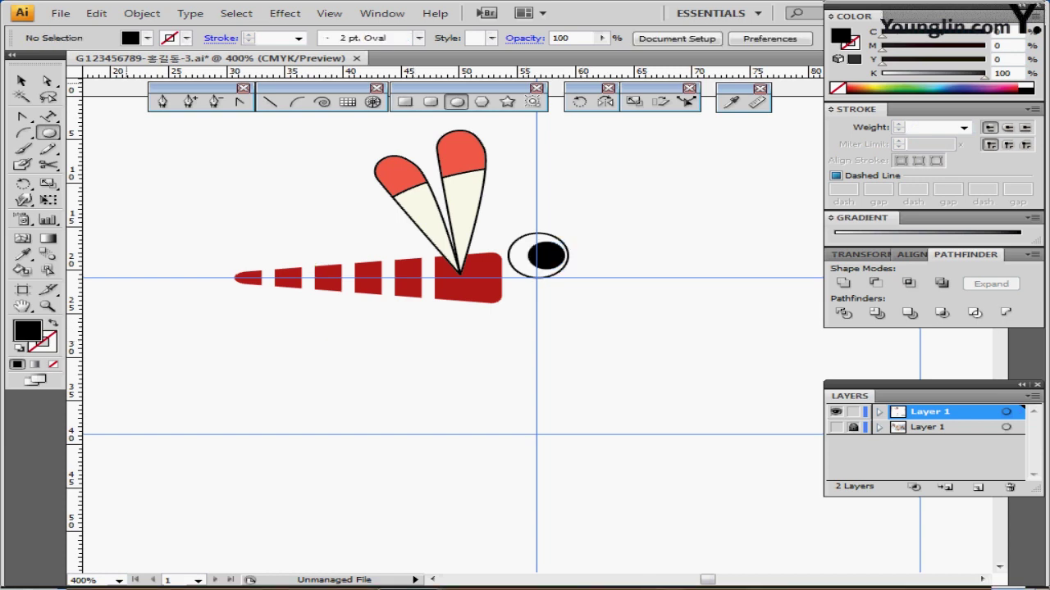
- Shape the black pupil into a crescent by moving its rear anchor point forward, and clear the selection
{"action": "key", "text": "a"}
{"action": "left_click", "coordinate": [532, 256]}
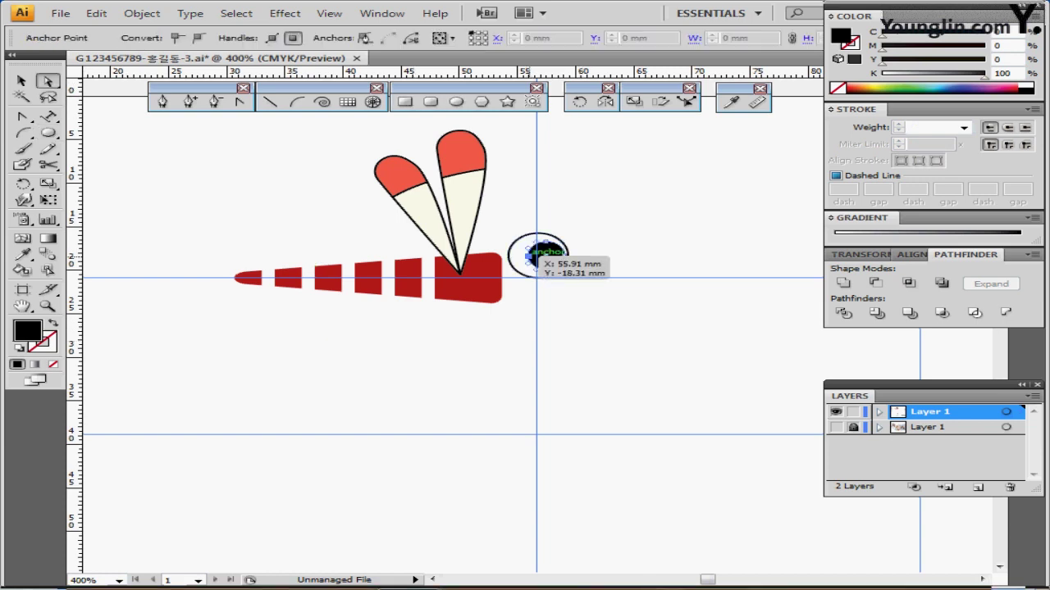
{"action": "left_click_drag", "start_coordinate": [532, 254], "coordinate": [551, 256]}
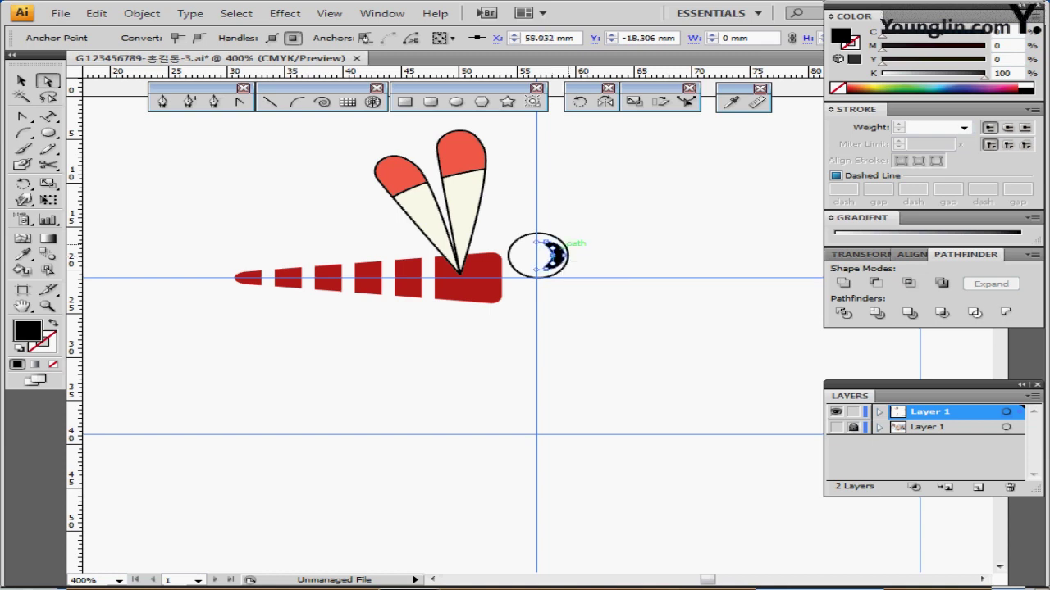
{"action": "left_click", "coordinate": [564, 297]}
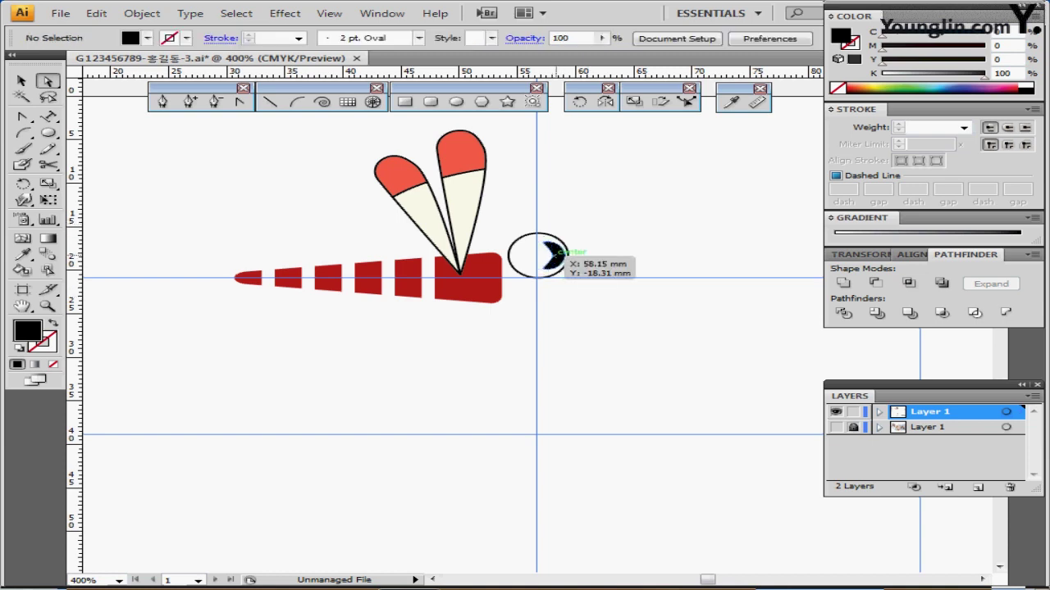
{"action": "left_click", "coordinate": [558, 256]}
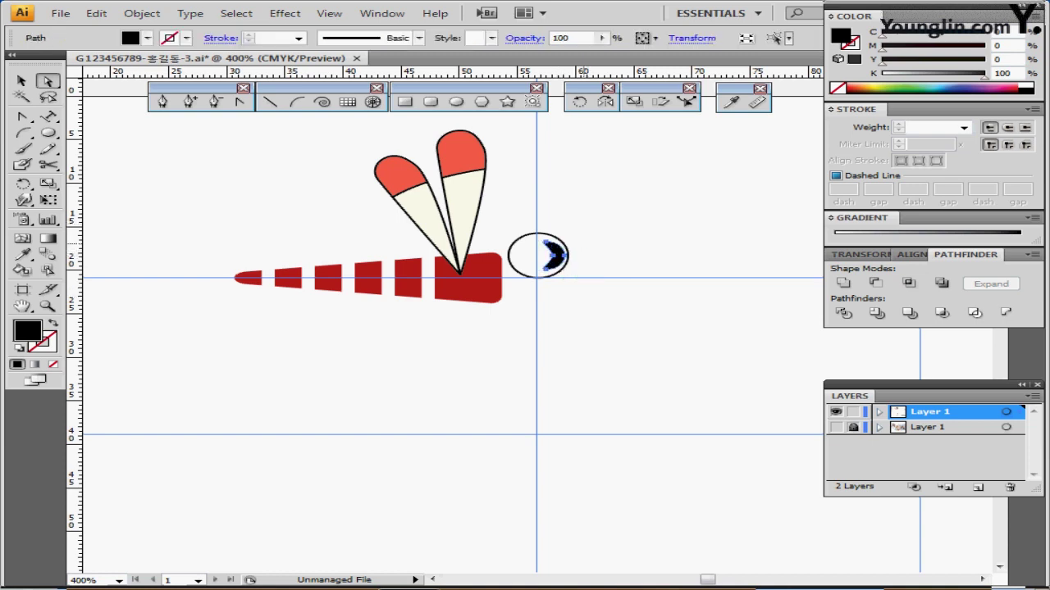
{"action": "key", "text": "ctrl+shift+a"}
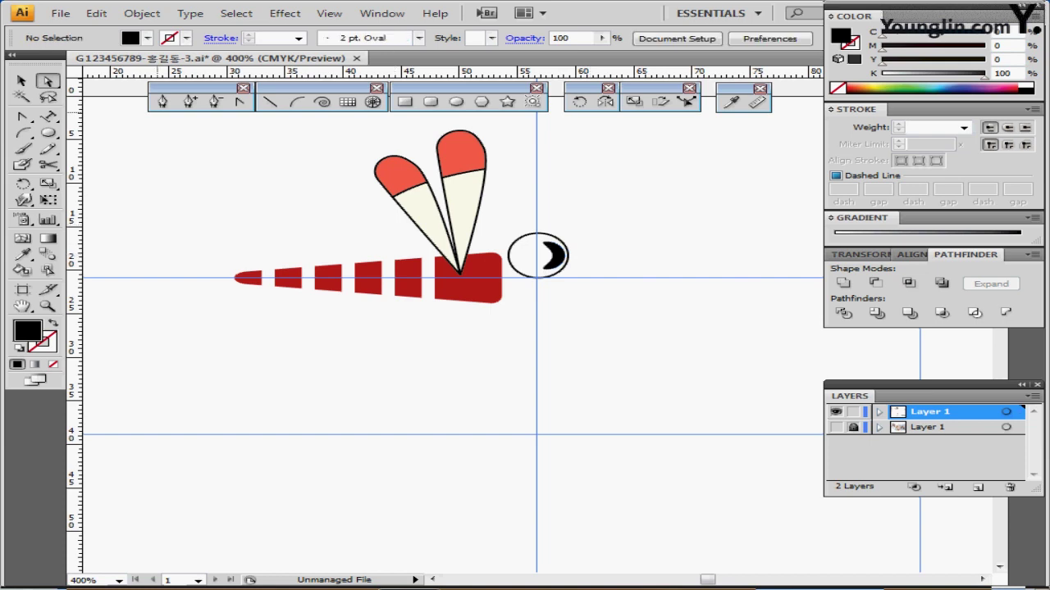
- Reflect a copy of both wings and the eye across the horizontal guide, using the horizontal axis
{"action": "left_click", "coordinate": [21, 80]}
{"action": "left_click_drag", "start_coordinate": [341, 178], "coordinate": [574, 247]}
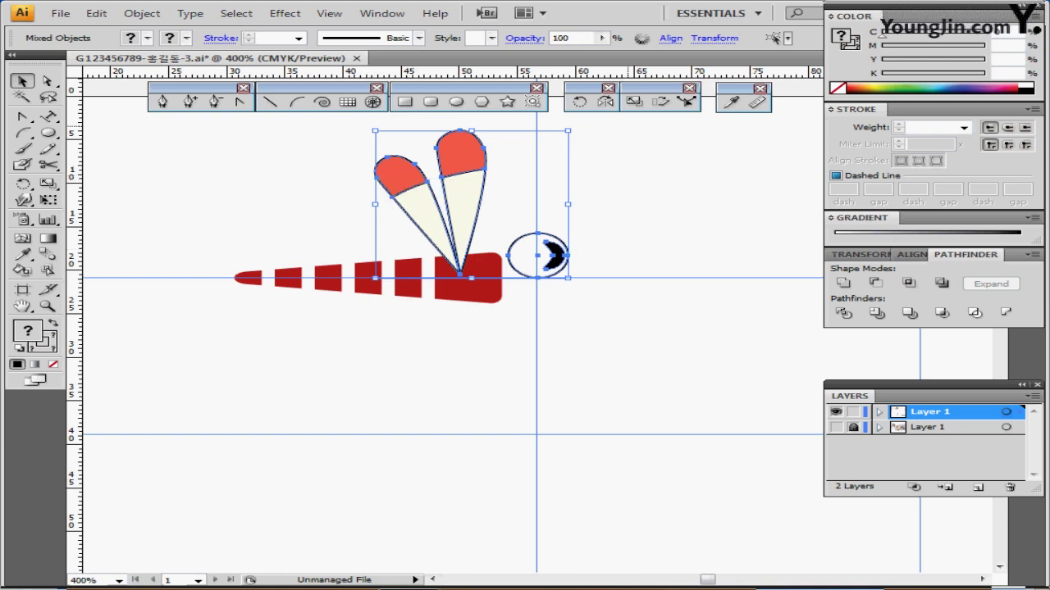
{"action": "left_click", "coordinate": [605, 102]}
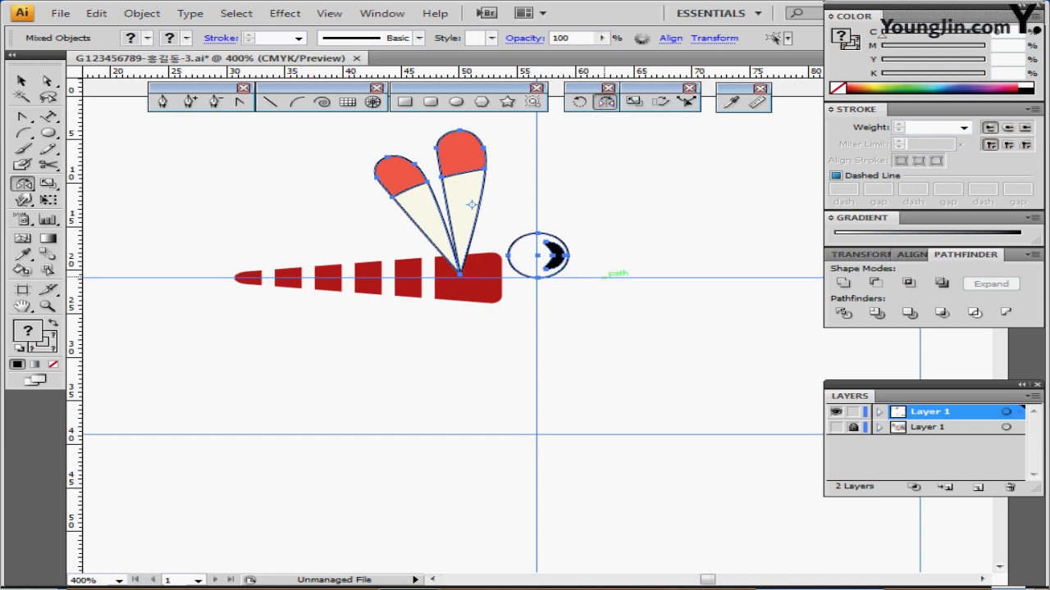
{"action": "left_click", "coordinate": [604, 278], "text": "alt"}
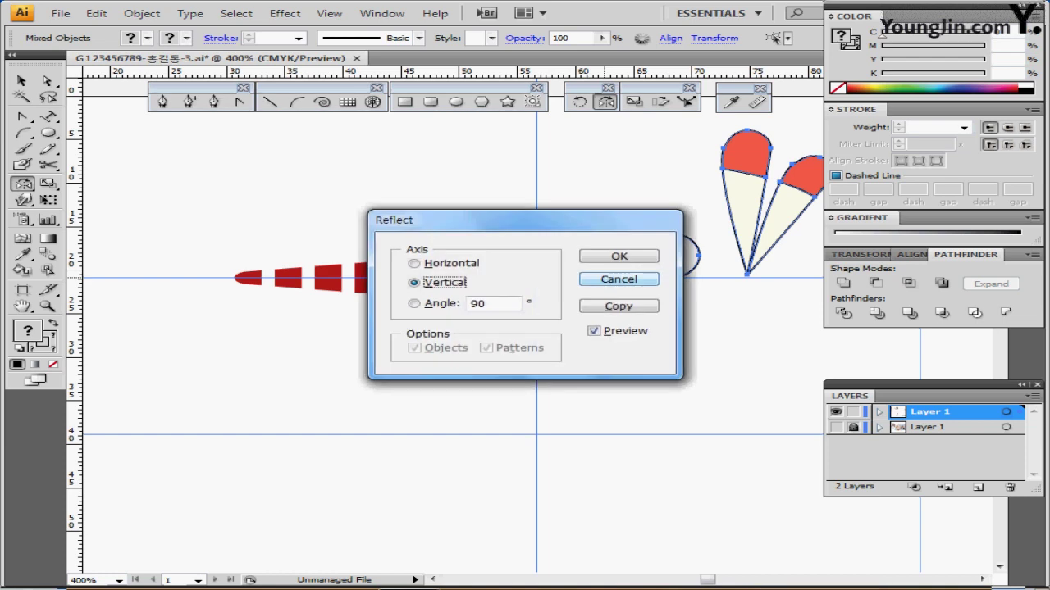
{"action": "left_click_drag", "start_coordinate": [394, 219], "coordinate": [278, 358]}
{"action": "left_click", "coordinate": [345, 363]}
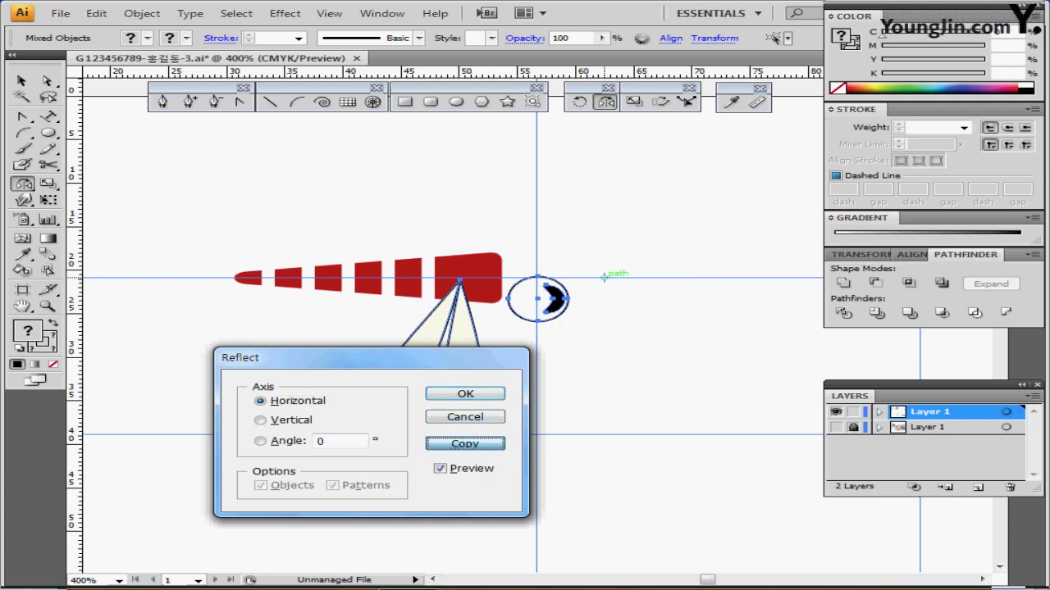
{"action": "left_click", "coordinate": [464, 444]}
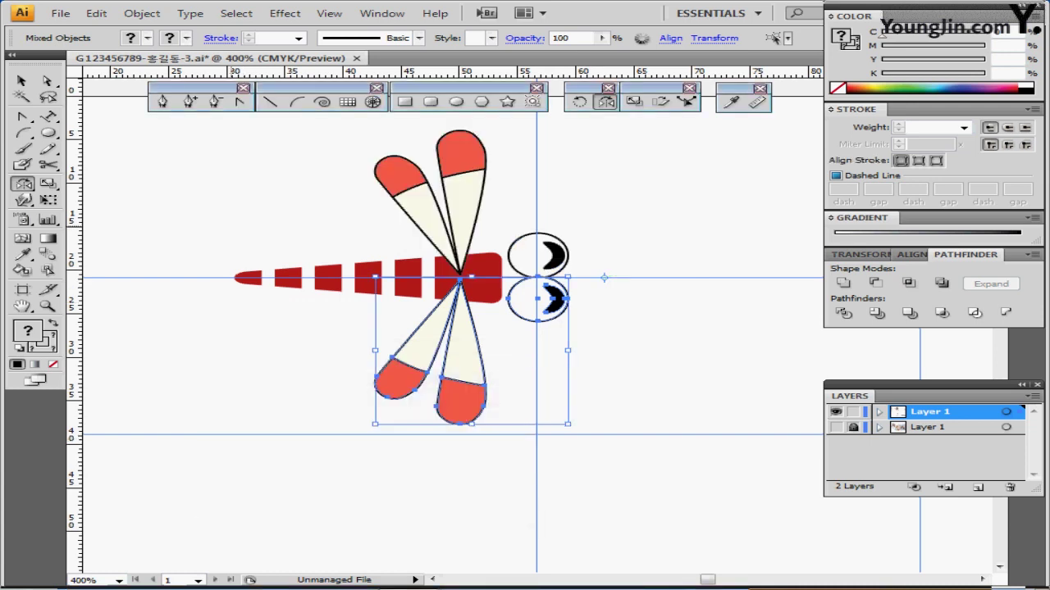
- Group all the dragonfly parts, hide the bounding box, and rotate the group by 30°
{"action": "key", "text": "ctrl+a"}
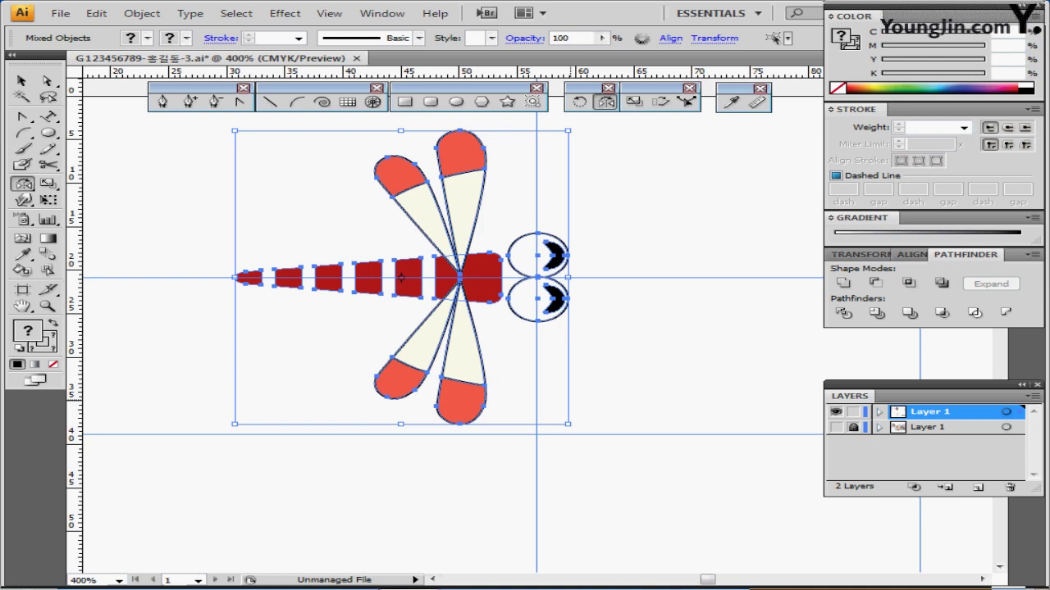
{"action": "key", "text": "ctrl+g"}
{"action": "key", "text": "ctrl+shift+b"}
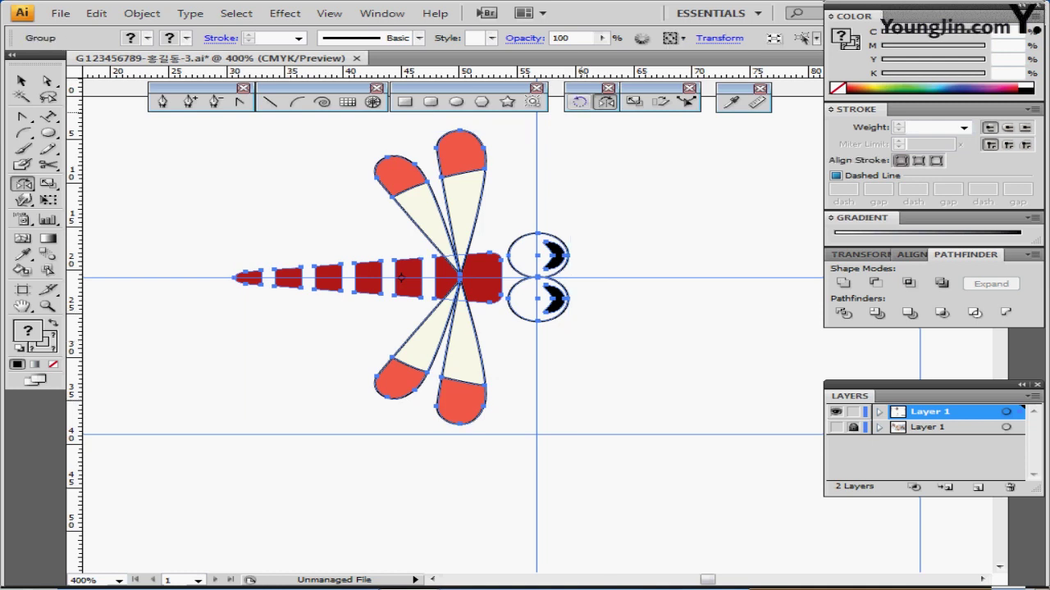
{"action": "double_click", "coordinate": [579, 101]}
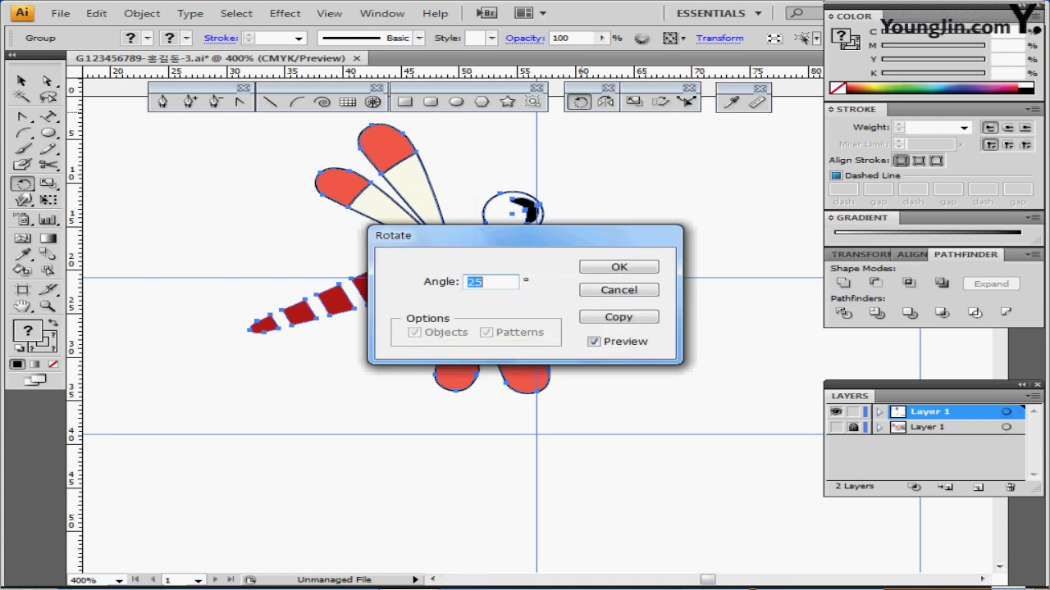
{"action": "type", "text": "30"}
{"action": "key", "text": "Return"}
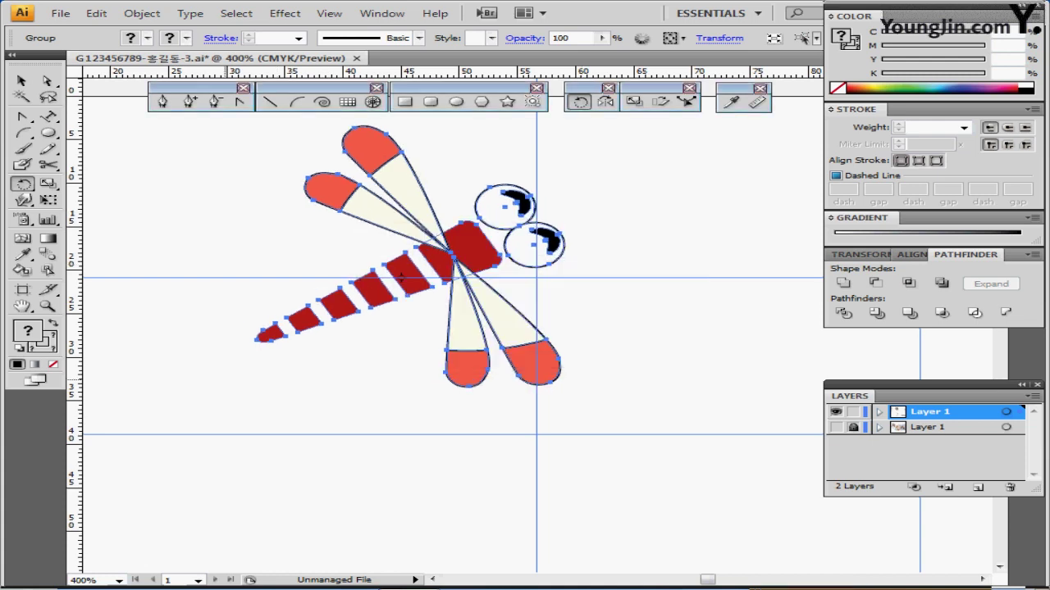
- Show the locked template layer and move the dragonfly group over its outline above the clouds
{"action": "left_click_drag", "start_coordinate": [369, 283], "coordinate": [354, 310]}
{"action": "left_click", "coordinate": [382, 377], "text": "ctrl+alt"}
{"action": "left_click_drag", "start_coordinate": [598, 346], "coordinate": [383, 343]}
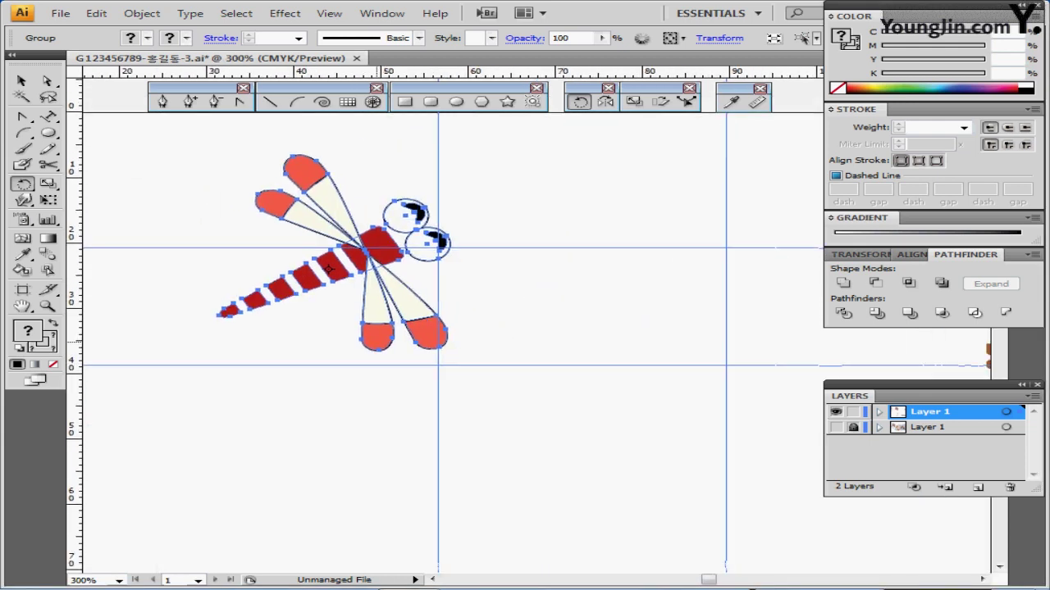
{"action": "key", "text": "ctrl"}
{"action": "left_click_drag", "start_coordinate": [219, 323], "coordinate": [206, 310]}
{"action": "left_click", "coordinate": [435, 397], "text": "ctrl"}
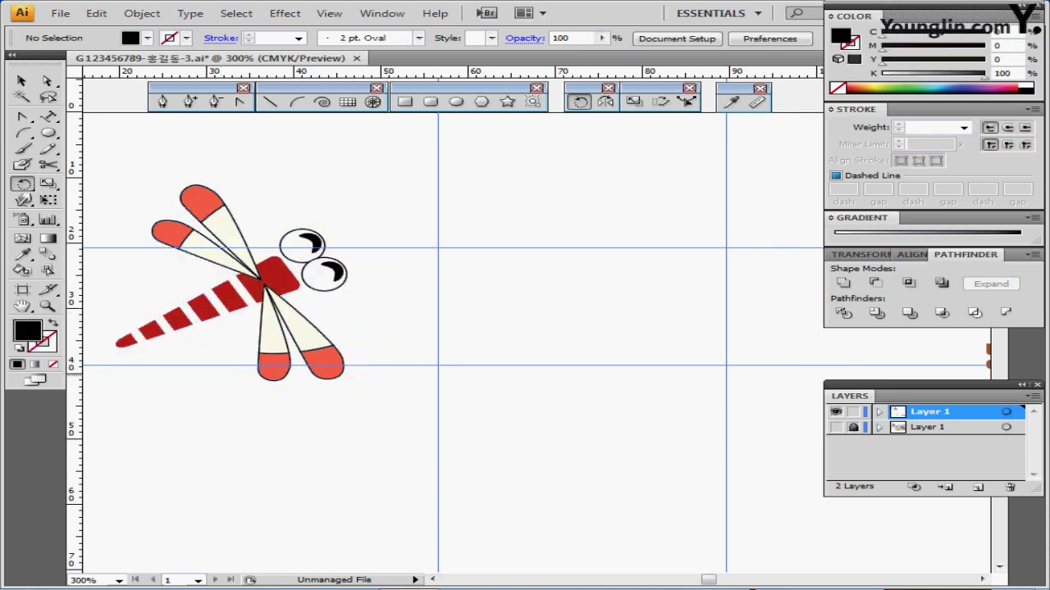
{"action": "left_click", "coordinate": [836, 427]}
{"action": "left_click_drag", "start_coordinate": [231, 290], "coordinate": [400, 285]}
{"action": "left_click_drag", "start_coordinate": [416, 287], "coordinate": [364, 250]}
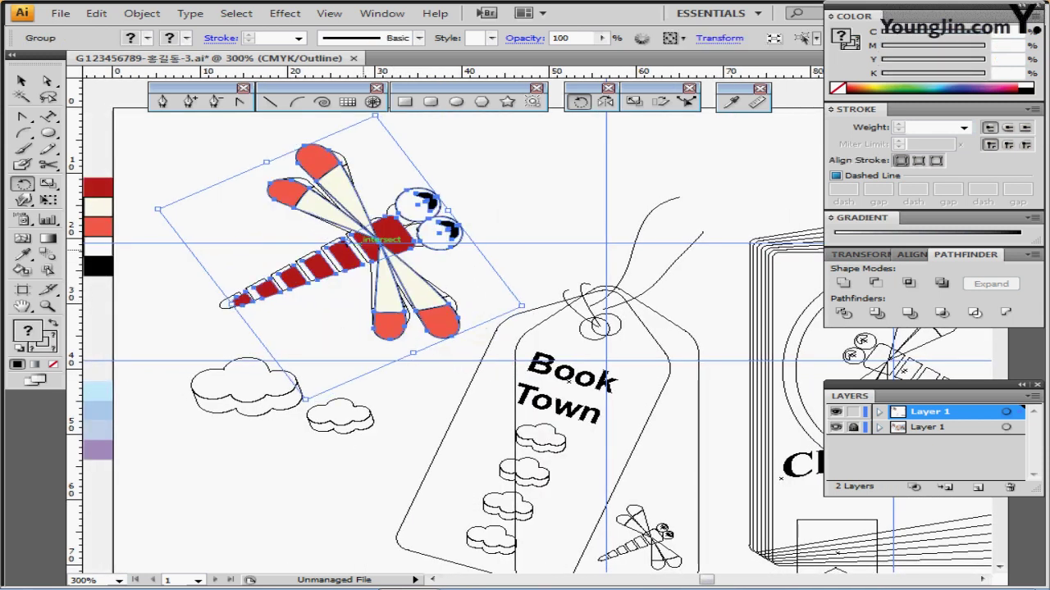
- Draw an ellipse over the left lobe of the larger cloud outline, with the default white fill and 1 pt black stroke
{"action": "left_click", "coordinate": [347, 423], "text": "ctrl"}
{"action": "left_click", "coordinate": [462, 323], "text": "ctrl"}
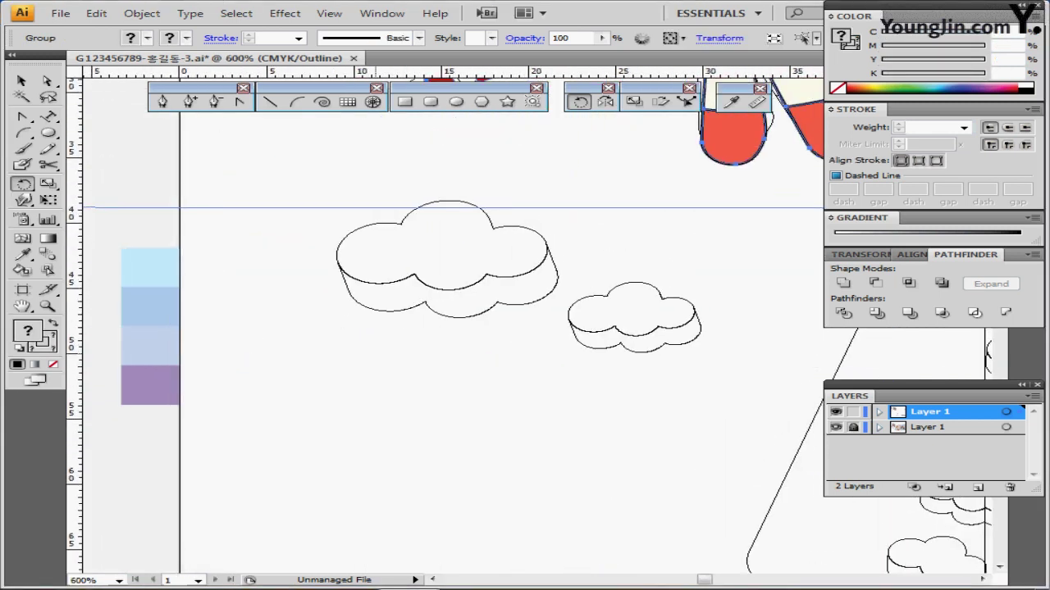
{"action": "key", "text": "ctrl+shift+a"}
{"action": "key", "text": "l"}
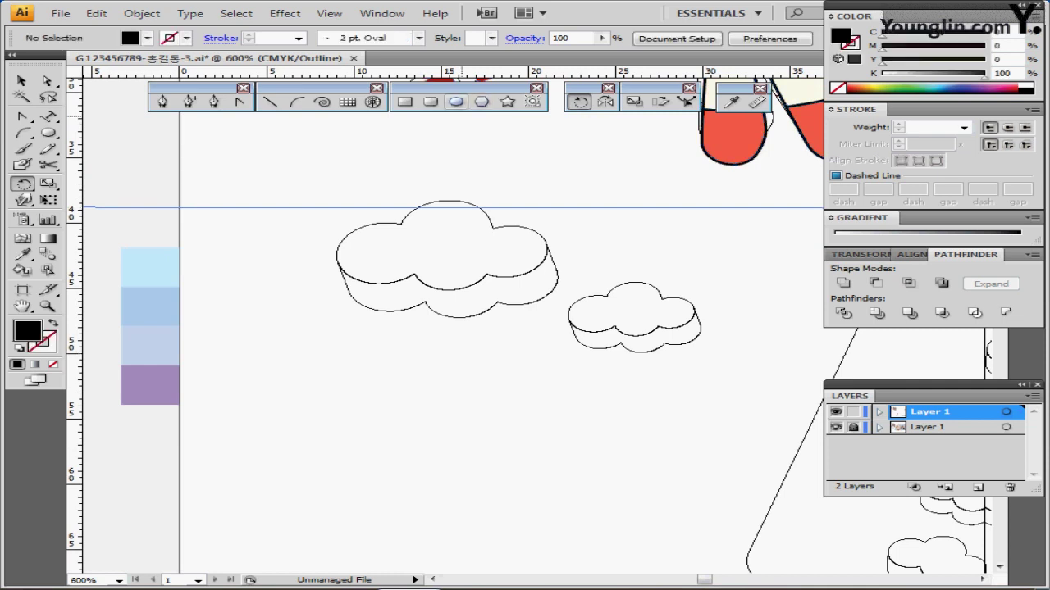
{"action": "left_click_drag", "start_coordinate": [336, 223], "coordinate": [421, 287]}
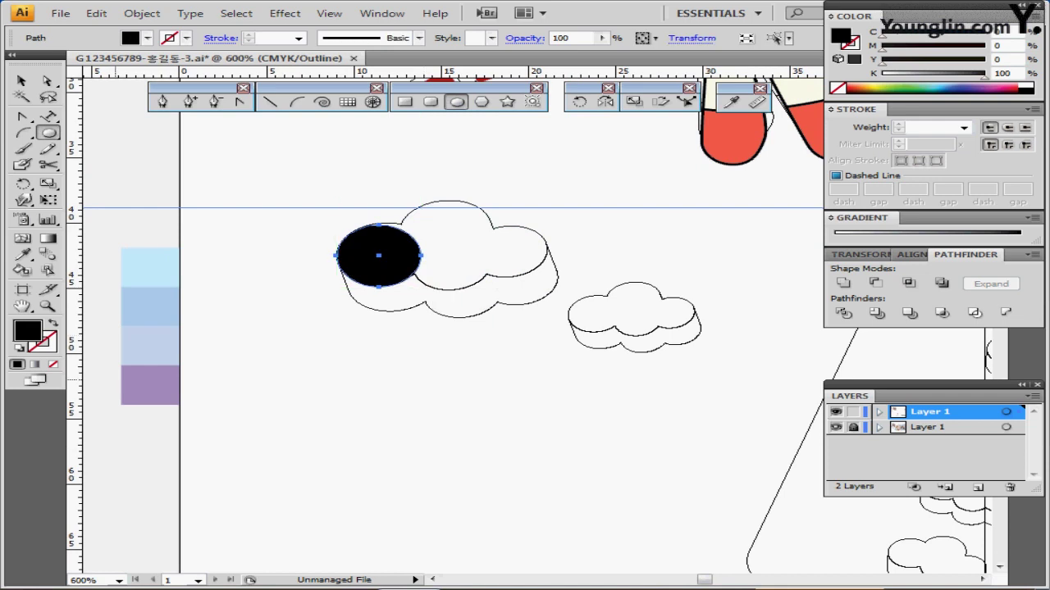
{"action": "key", "text": "d"}
{"action": "left_click_drag", "start_coordinate": [378, 255], "coordinate": [383, 253]}
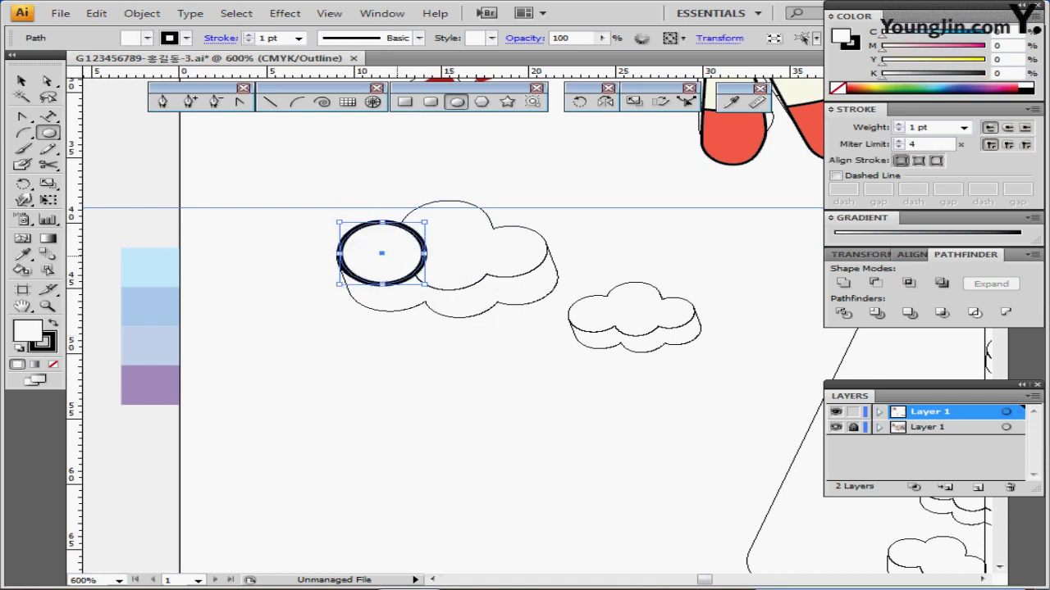
- Draw a second ellipse over the larger cloud's middle upper lobe and remove the fill from both ellipses
{"action": "mouse_move", "coordinate": [402, 189]}
{"action": "left_mouse_down"}
{"action": "mouse_move", "coordinate": [443, 246]}
{"action": "mouse_move", "coordinate": [490, 250]}
{"action": "left_mouse_up"}
{"action": "left_click_drag", "start_coordinate": [459, 224], "coordinate": [464, 232]}
{"action": "key", "text": "ctrl+a"}
{"action": "left_click", "coordinate": [53, 364]}
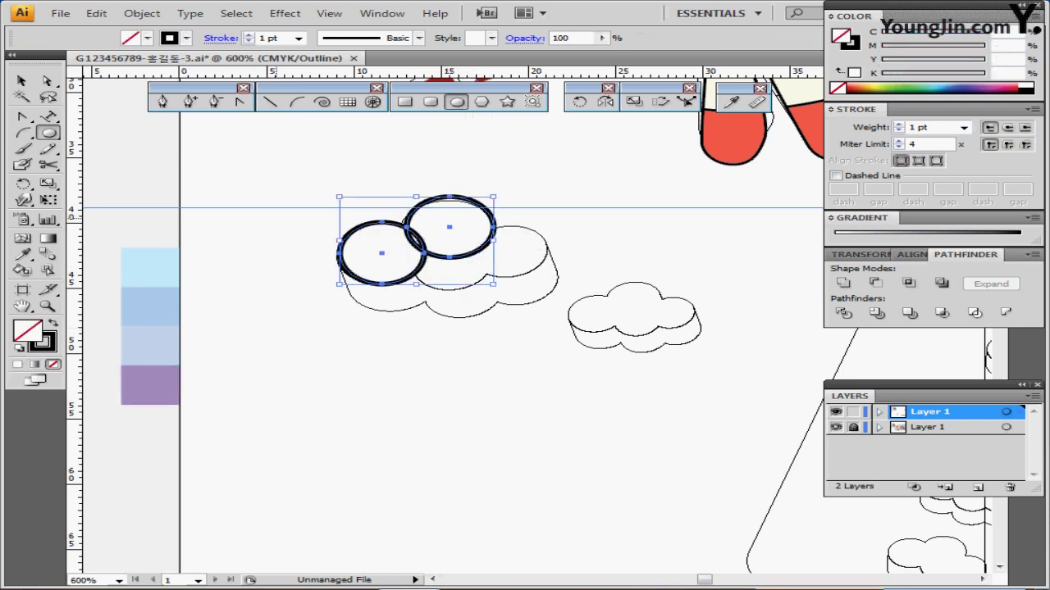
- Draw two more unfilled ellipses over the larger cloud outline's lower middle lobe and right lobe, adjusting them to the traced shape
{"action": "key", "text": "ctrl+shift+a"}
{"action": "left_click_drag", "start_coordinate": [401, 235], "coordinate": [493, 289]}
{"action": "mouse_move", "coordinate": [402, 262]}
{"action": "left_mouse_down"}
{"action": "mouse_move", "coordinate": [417, 260]}
{"action": "mouse_move", "coordinate": [417, 235]}
{"action": "mouse_move", "coordinate": [418, 262]}
{"action": "left_mouse_up"}
{"action": "left_click_drag", "start_coordinate": [476, 223], "coordinate": [502, 277]}
{"action": "left_click", "coordinate": [524, 259], "text": "ctrl"}
{"action": "left_click", "coordinate": [429, 283], "text": "ctrl"}
{"action": "left_click_drag", "start_coordinate": [417, 261], "coordinate": [405, 229]}
{"action": "left_click", "coordinate": [490, 343], "text": "ctrl"}
{"action": "left_click", "coordinate": [370, 190], "text": "ctrl"}
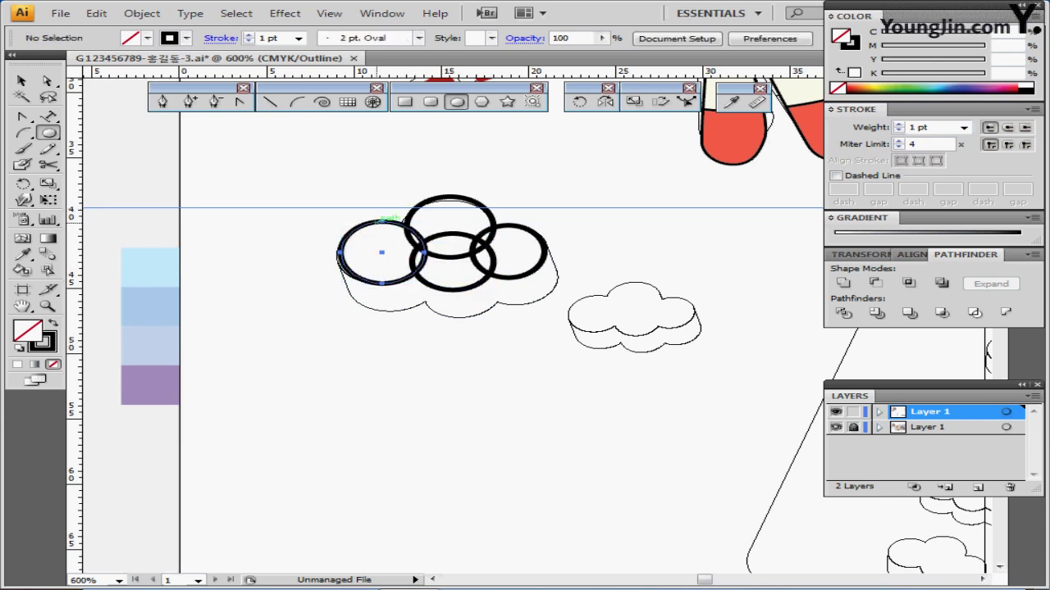
- Hide the template layer and swap fill and stroke on all four cloud ellipses, giving them a black fill and no stroke
{"action": "left_click", "coordinate": [377, 222], "text": "ctrl"}
{"action": "left_click", "coordinate": [836, 427]}
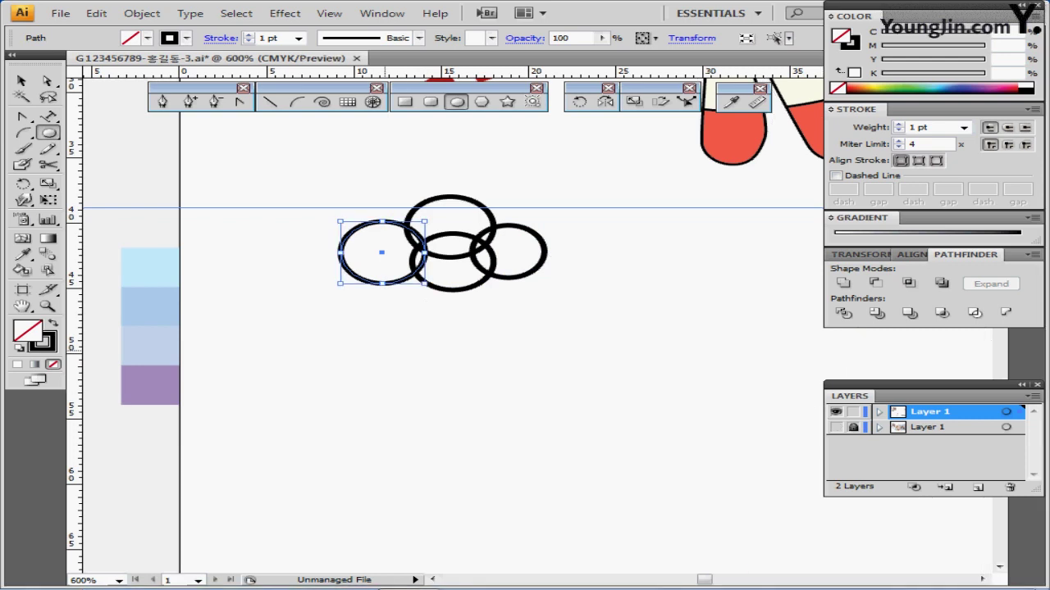
{"action": "left_click", "coordinate": [319, 185], "text": "ctrl"}
{"action": "left_click_drag", "start_coordinate": [332, 170], "coordinate": [548, 293]}
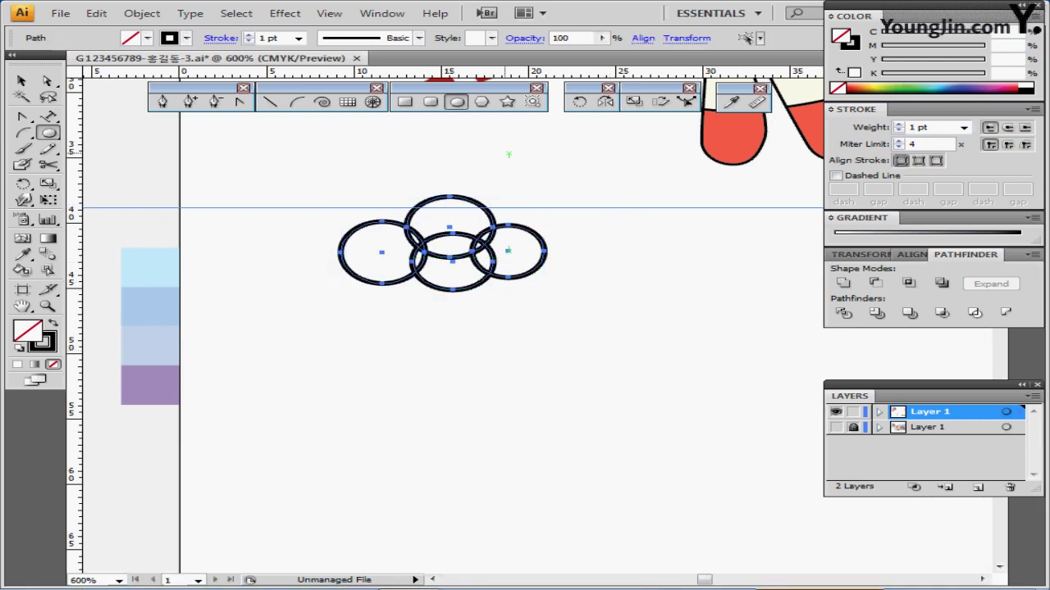
{"action": "key", "text": "shift+x"}
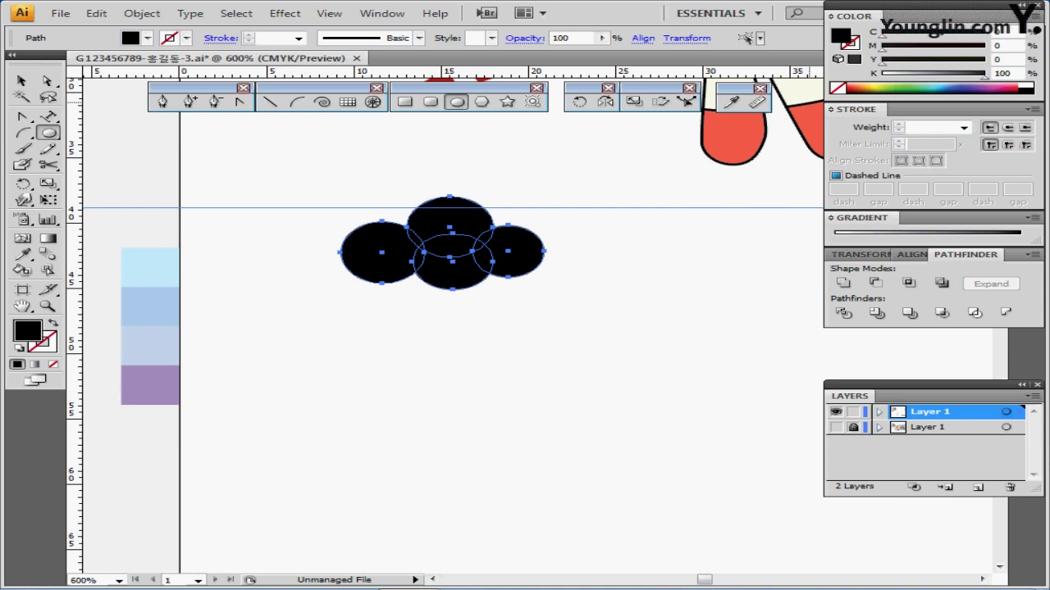
- Fill the four ellipses with light orange (M 19.22, Y 40, K 0) and unite them into one cloud shape
{"action": "left_click", "coordinate": [868, 88]}
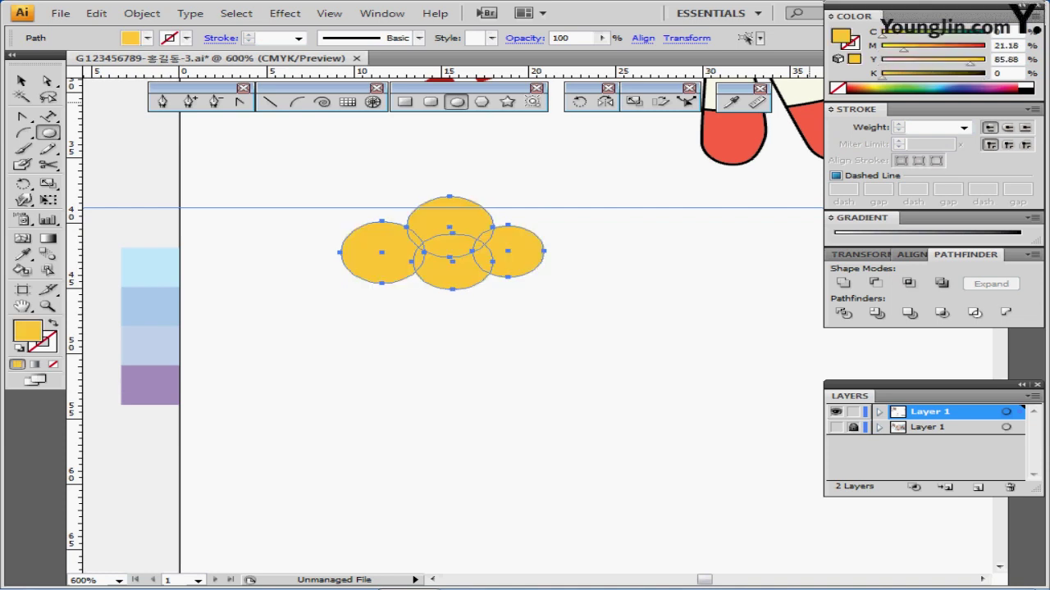
{"action": "left_click", "coordinate": [867, 85]}
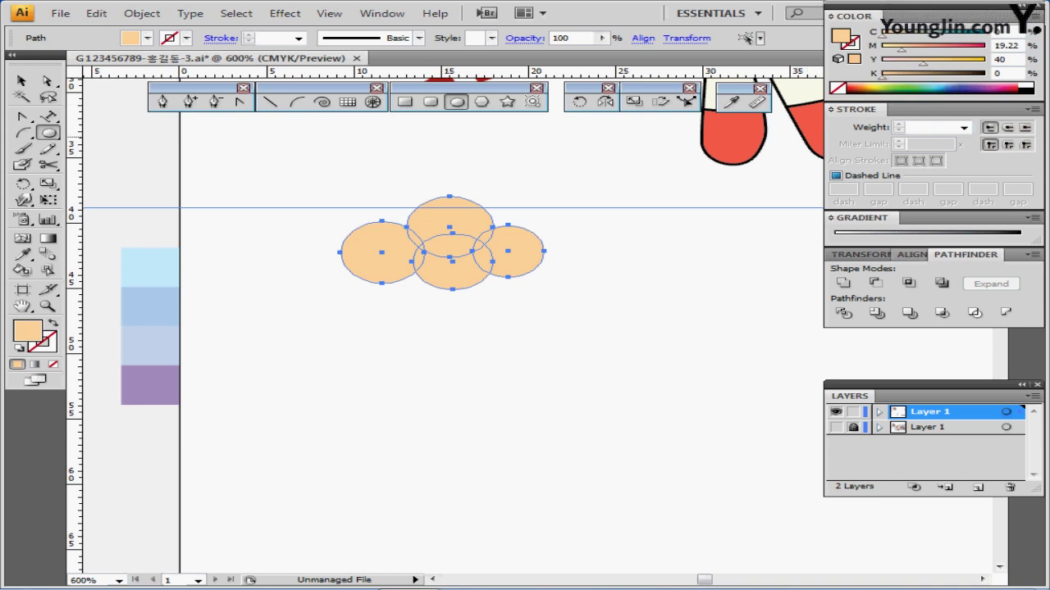
{"action": "left_click", "coordinate": [843, 283]}
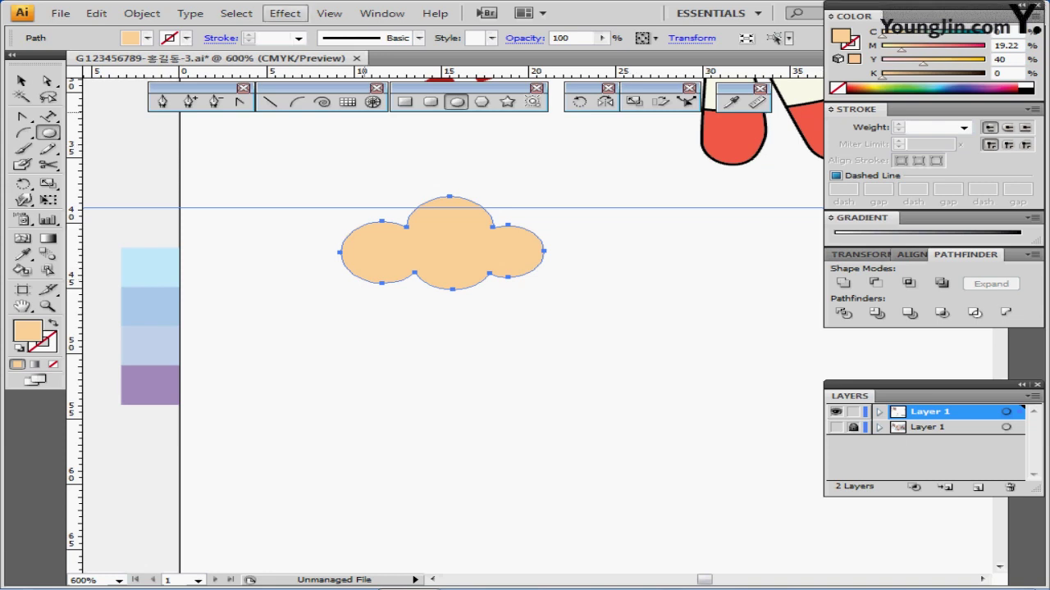
- Start a 3D Extrude & Bevel effect on the cloud with rotations of 30° around X, 10° around Y and 0° around Z
{"action": "left_click", "coordinate": [285, 14]}
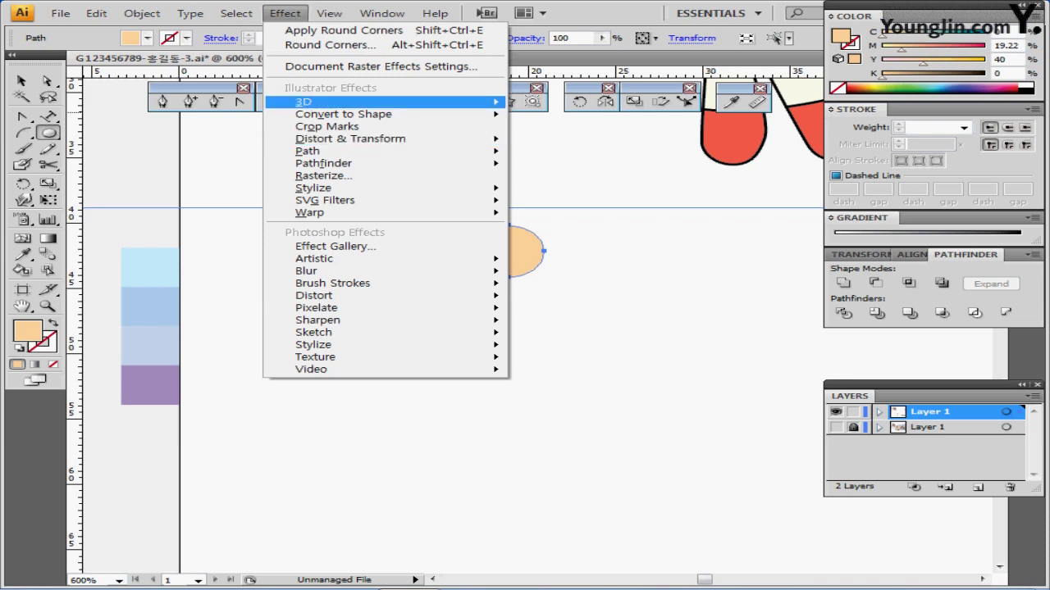
{"action": "mouse_move", "coordinate": [303, 102]}
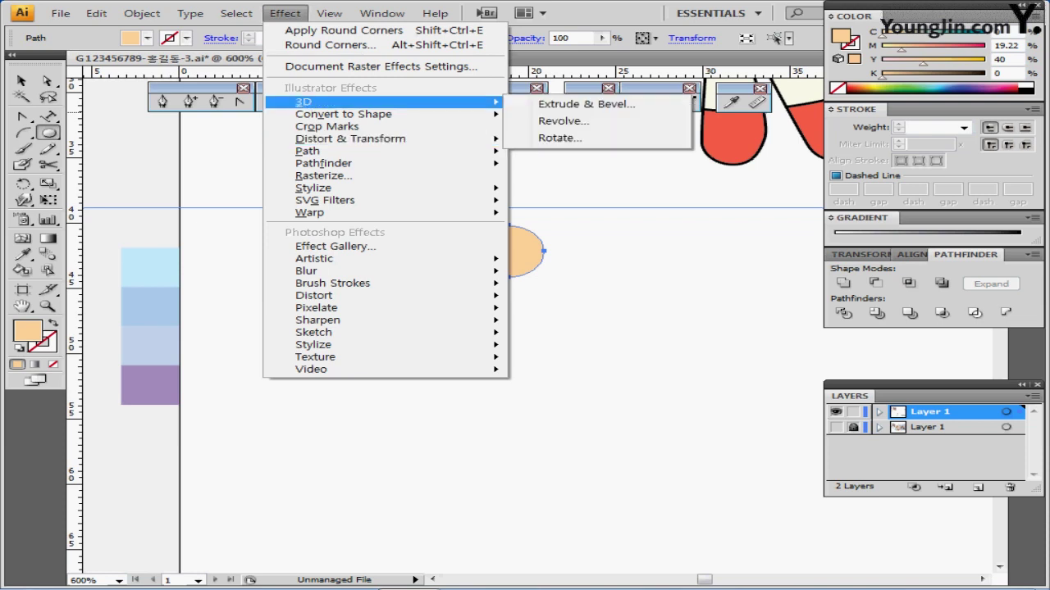
{"action": "left_click", "coordinate": [586, 104]}
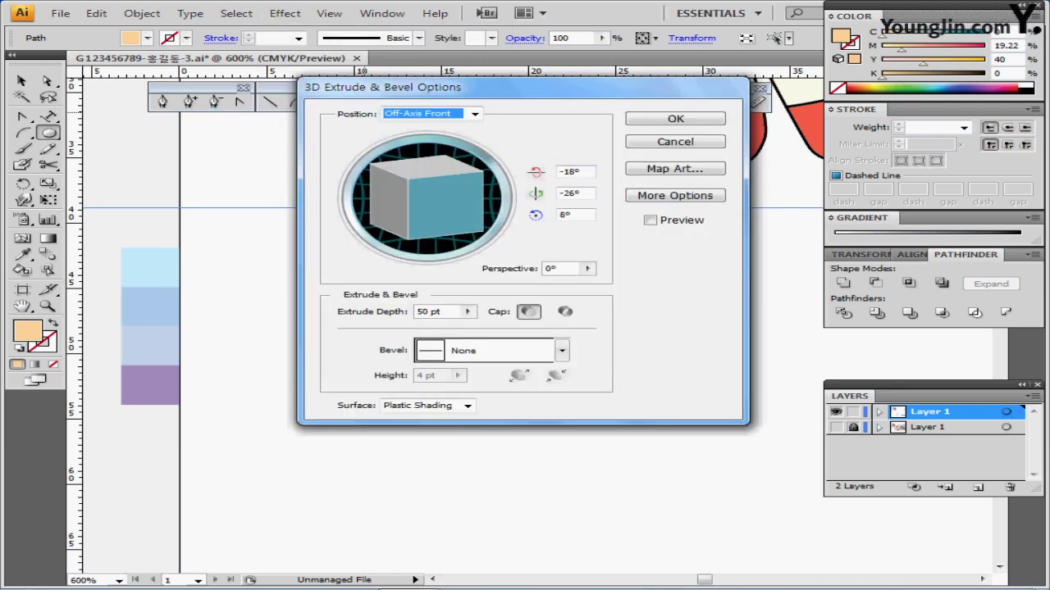
{"action": "left_click_drag", "start_coordinate": [410, 86], "coordinate": [662, 138]}
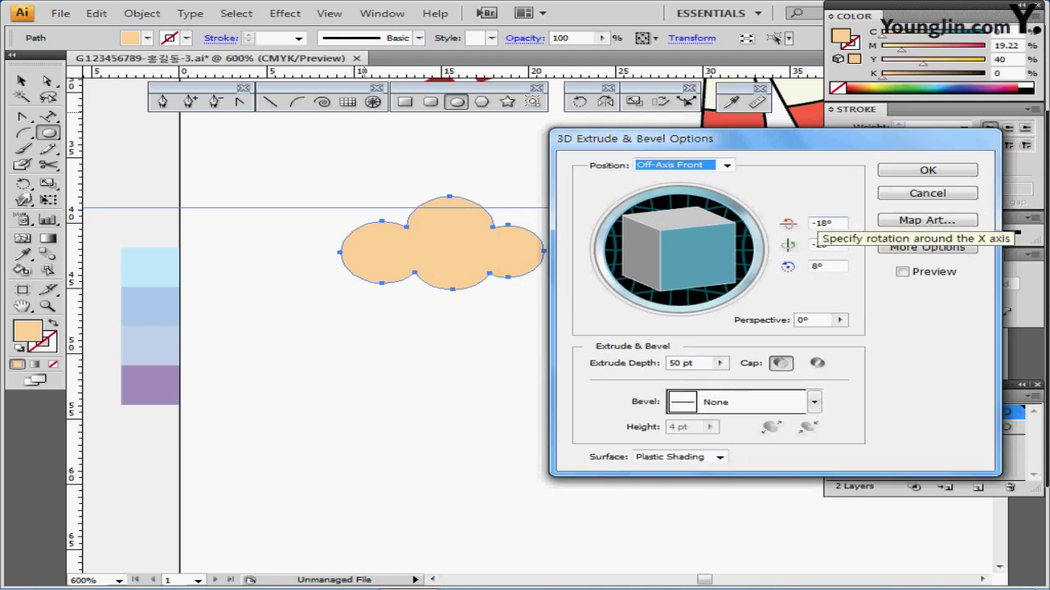
{"action": "left_click", "coordinate": [823, 223]}
{"action": "type", "text": "0"}
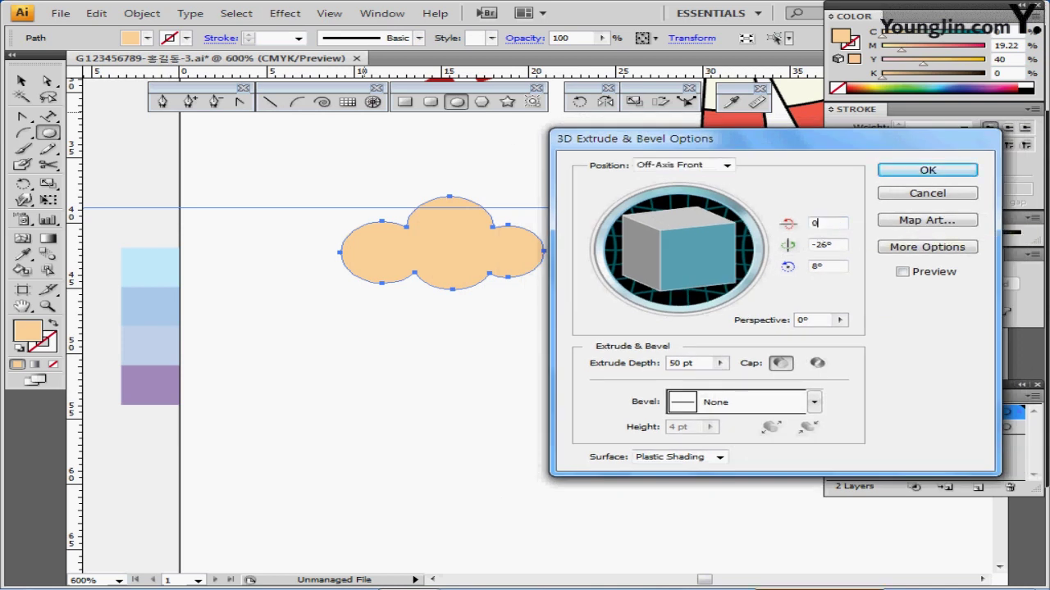
{"action": "type", "text": "30"}
{"action": "key", "text": "Tab"}
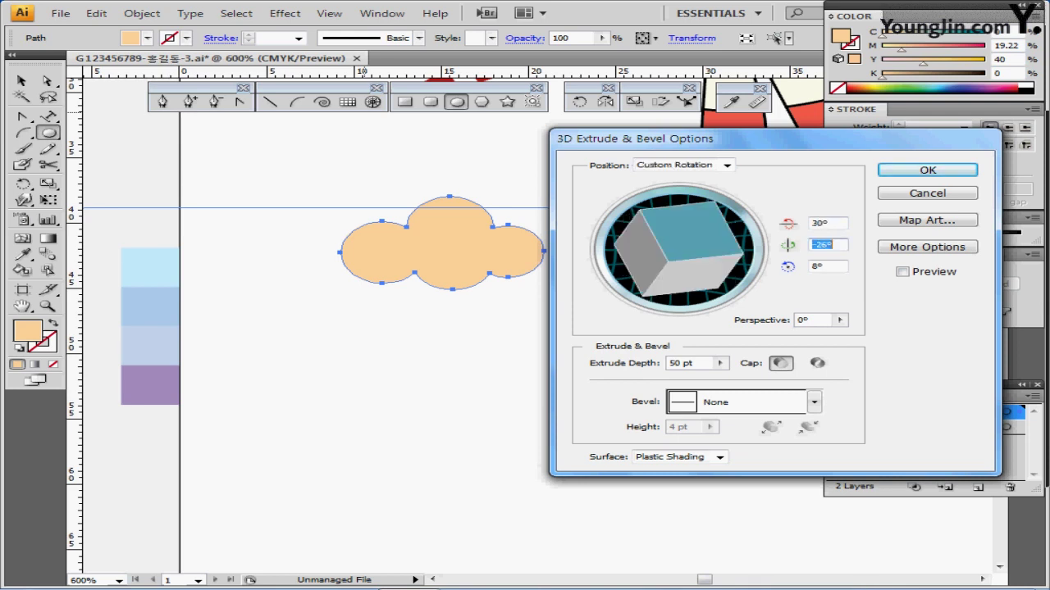
{"action": "type", "text": "10"}
{"action": "key", "text": "Tab"}
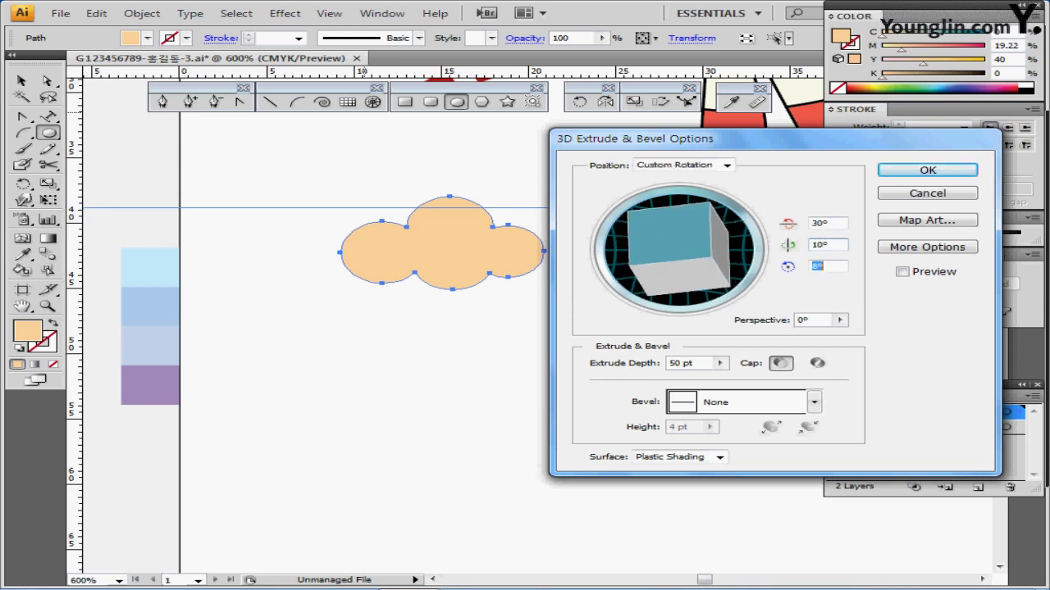
{"action": "type", "text": "0"}
{"action": "key", "text": "Tab"}
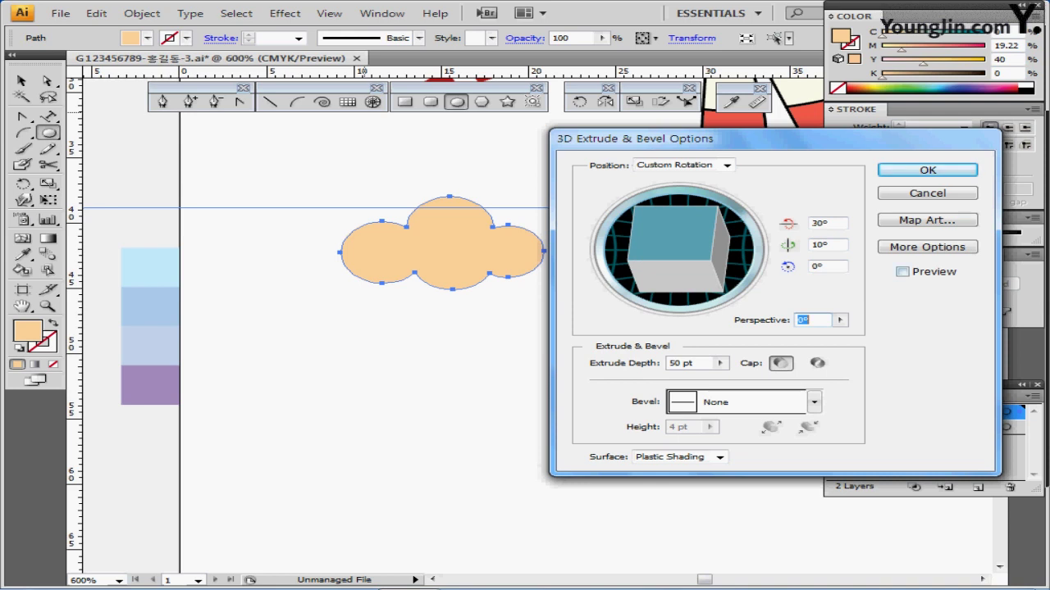
- Preview the 3D effect, set the cloud's extrude depth to 12 pt and apply it
{"action": "left_click", "coordinate": [903, 271]}
{"action": "left_click_drag", "start_coordinate": [788, 139], "coordinate": [808, 134]}
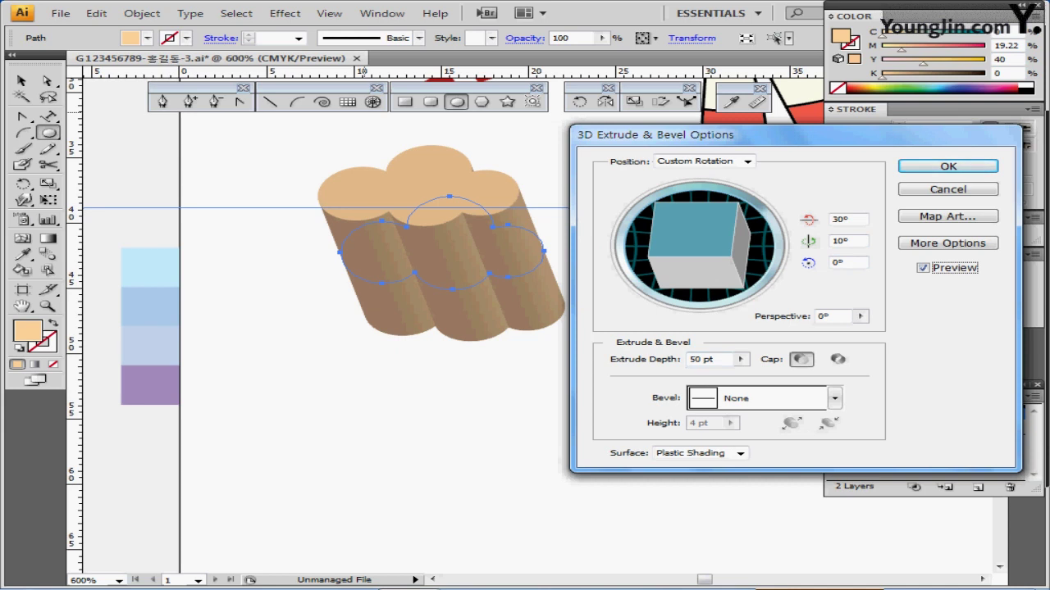
{"action": "double_click", "coordinate": [703, 359]}
{"action": "type", "text": "12"}
{"action": "key", "text": "Tab"}
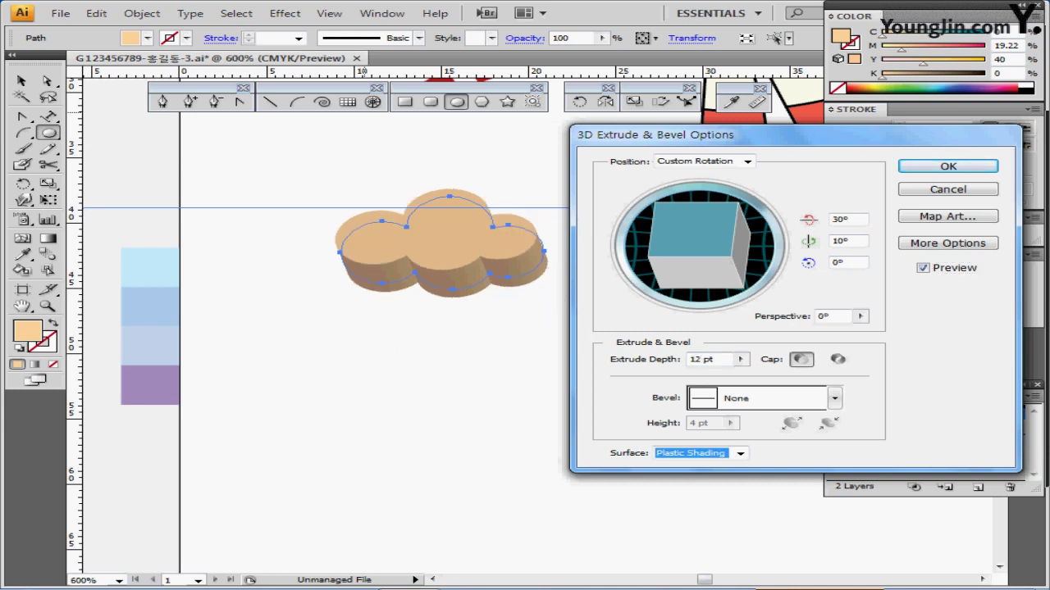
{"action": "key", "text": "Tab"}
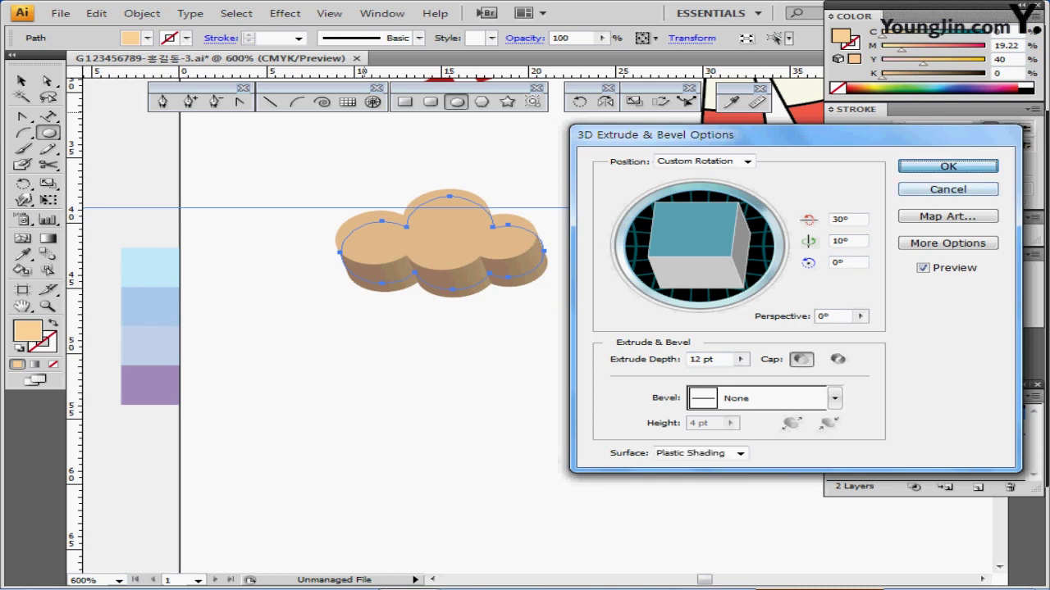
{"action": "key", "text": "Return"}
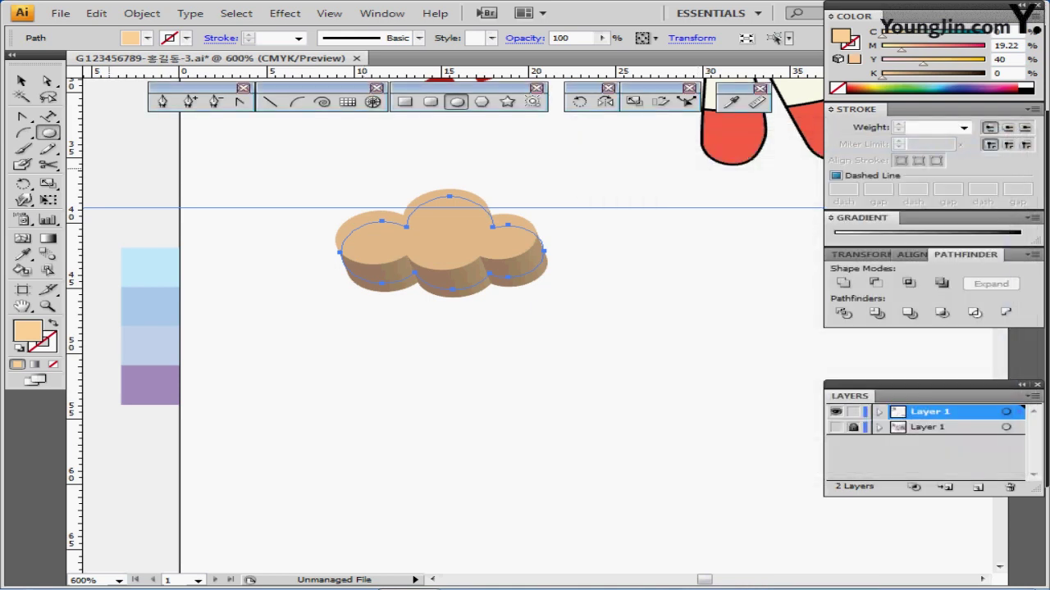
- Expand the appearance of the extruded cloud and ungroup the resulting pieces
{"action": "left_click", "coordinate": [142, 13]}
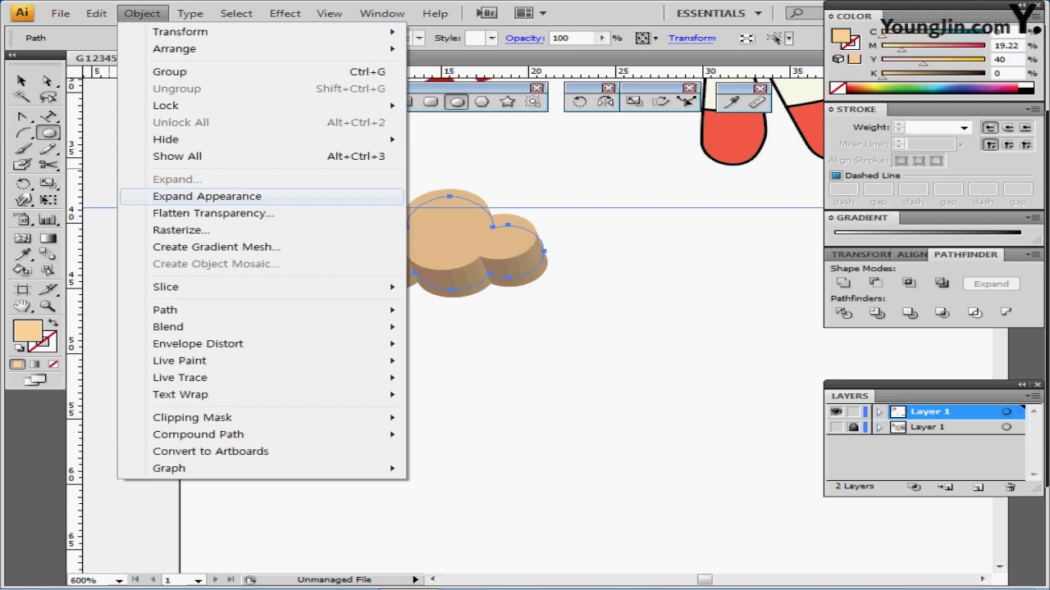
{"action": "left_click", "coordinate": [197, 196]}
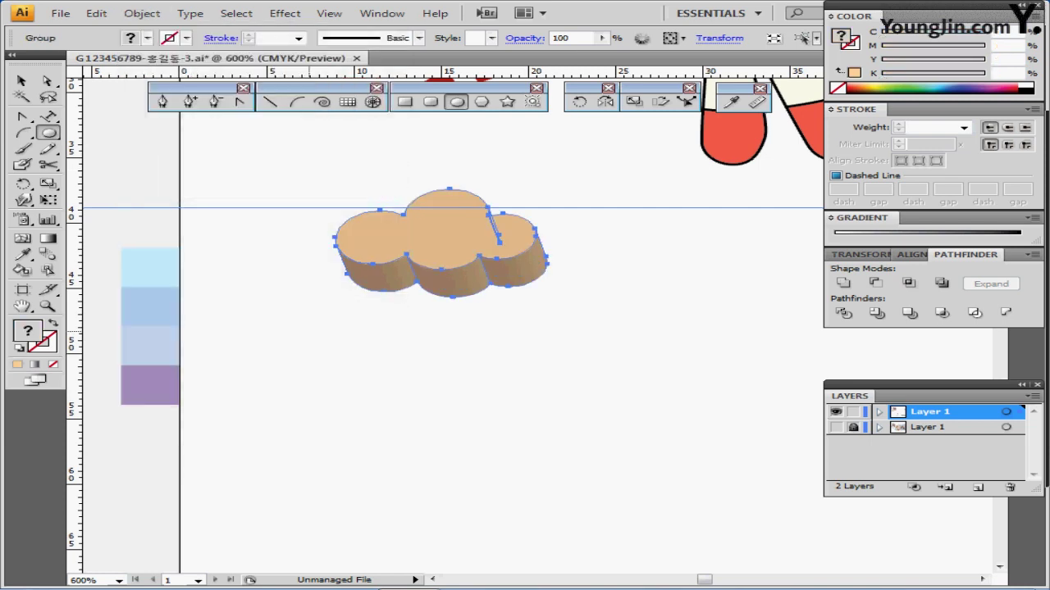
{"action": "key", "text": "ctrl+shift+g"}
{"action": "key", "text": "ctrl+shift+g"}
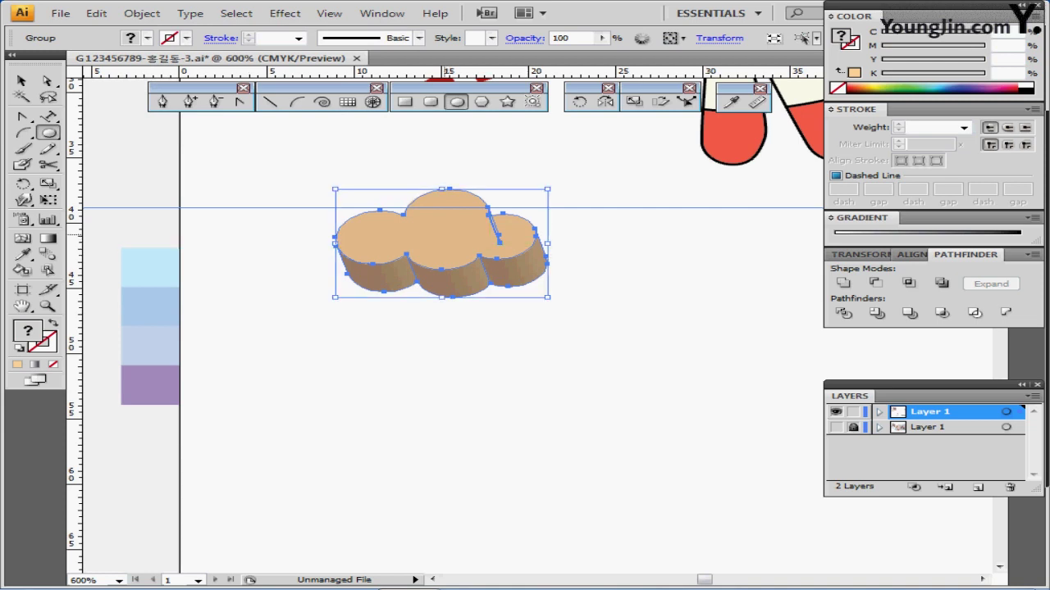
- Isolate the cloud group, unite the pieces of its top face and fill that face with the sampled pale sky-blue swatch
{"action": "double_click", "coordinate": [443, 235], "text": "ctrl"}
{"action": "double_click", "coordinate": [444, 235], "text": "ctrl"}
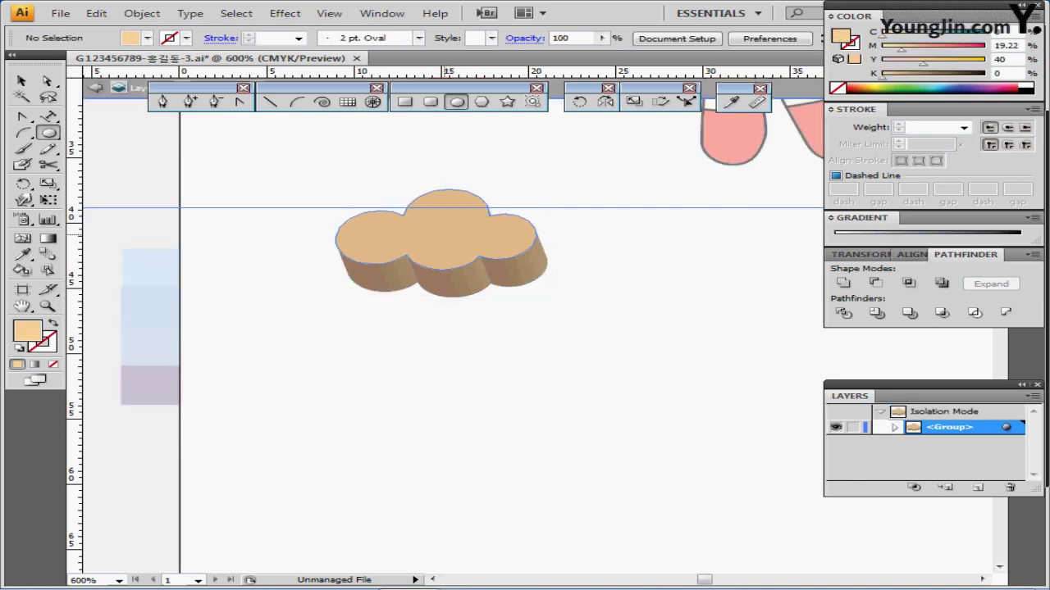
{"action": "left_click", "coordinate": [460, 223], "text": "ctrl"}
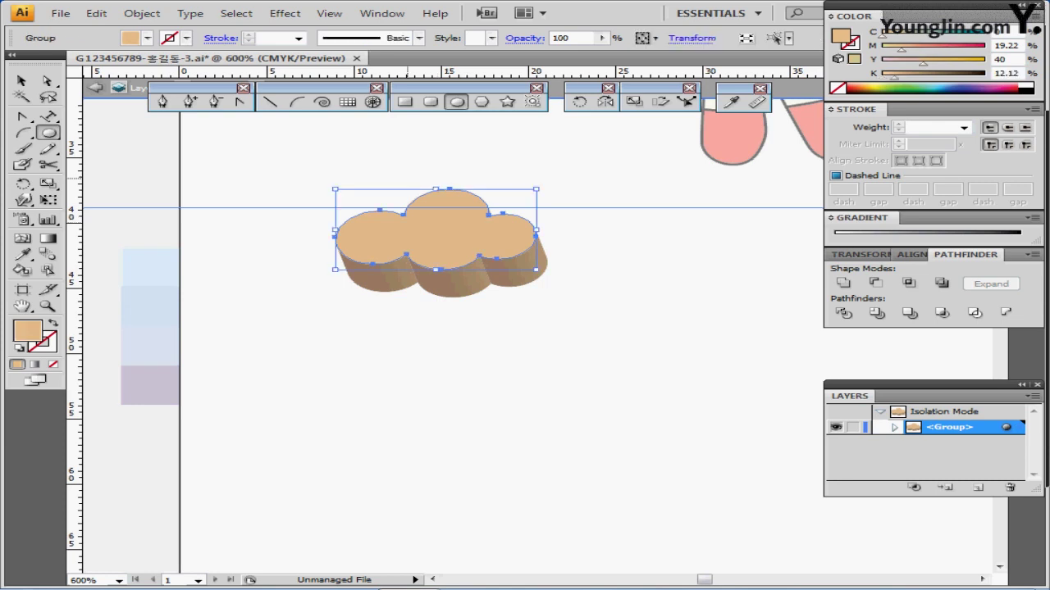
{"action": "left_click_drag", "start_coordinate": [401, 172], "coordinate": [507, 232]}
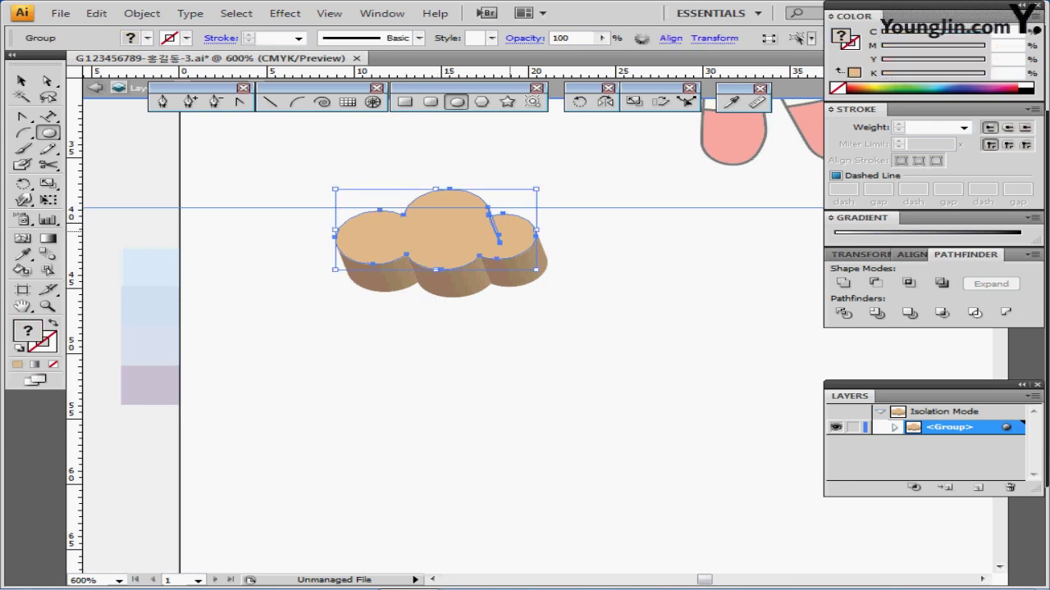
{"action": "left_click_drag", "start_coordinate": [392, 167], "coordinate": [509, 243]}
{"action": "left_click", "coordinate": [843, 282]}
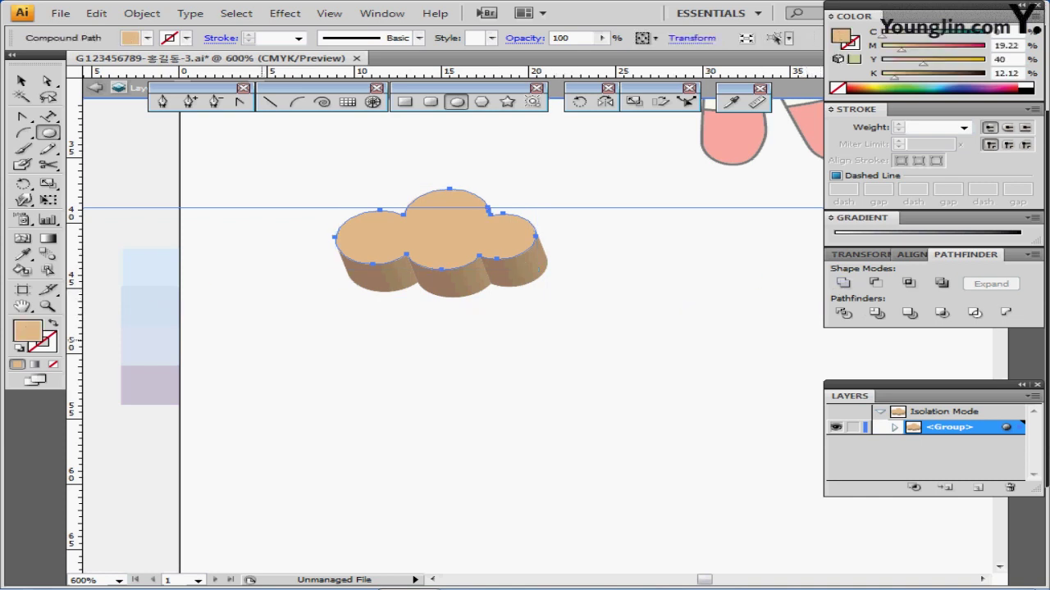
{"action": "left_click", "coordinate": [731, 101]}
{"action": "left_click", "coordinate": [146, 274]}
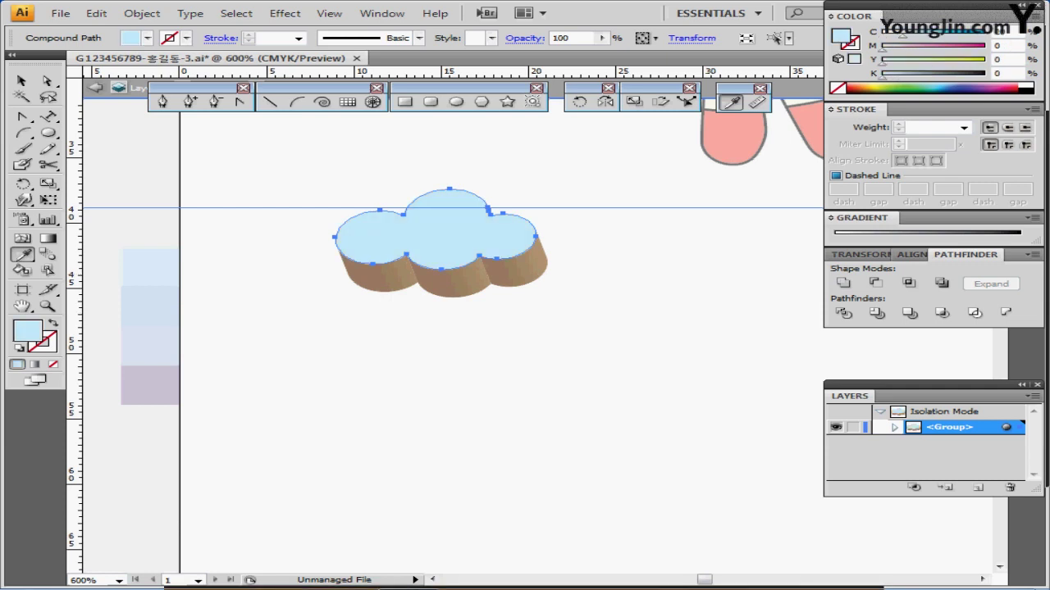
- Unite all the cloud's side faces into one shape and fill it with the medium-blue swatch (M 10, Y 0, K 0)
{"action": "left_click", "coordinate": [451, 284], "text": "ctrl"}
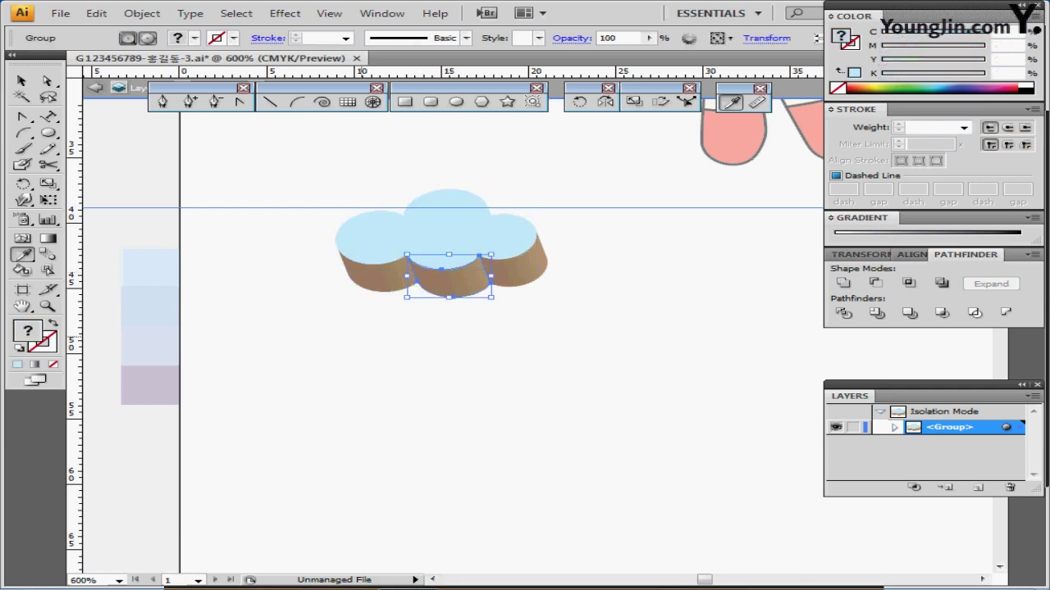
{"action": "left_click_drag", "start_coordinate": [361, 336], "coordinate": [559, 283]}
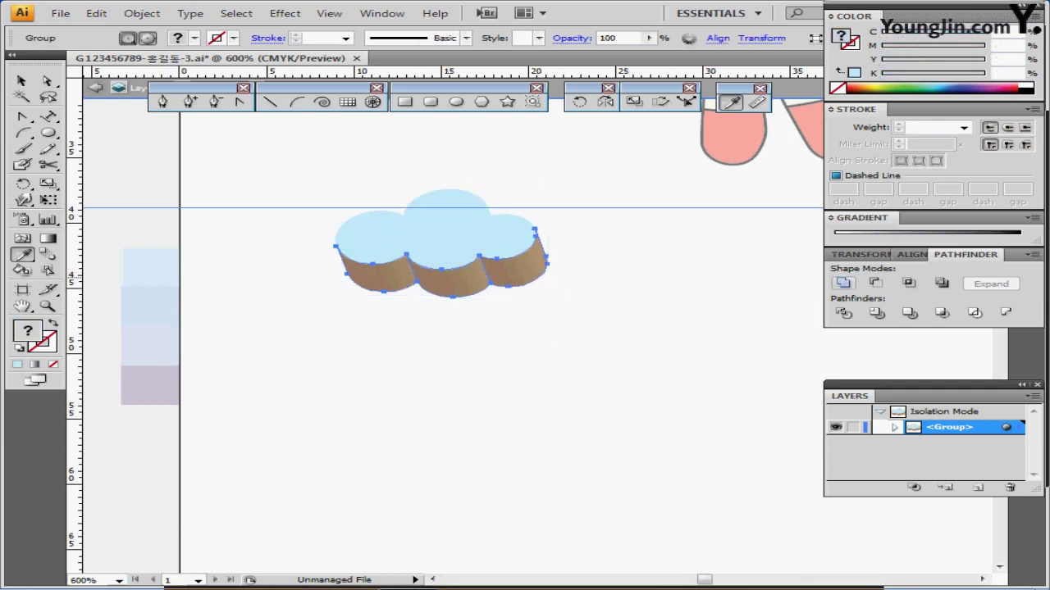
{"action": "left_click", "coordinate": [843, 283]}
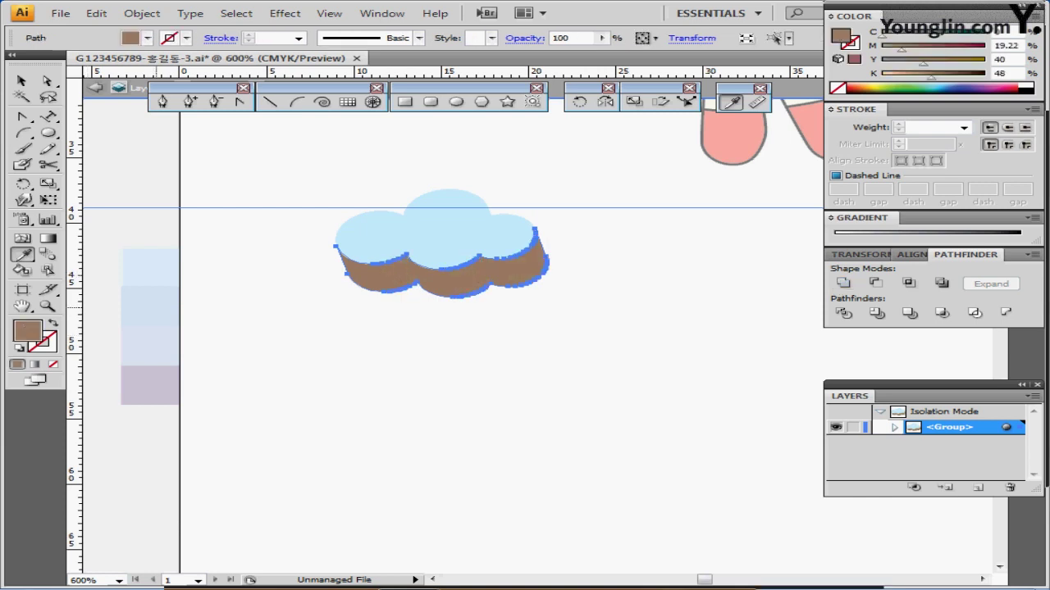
{"action": "left_click", "coordinate": [151, 308]}
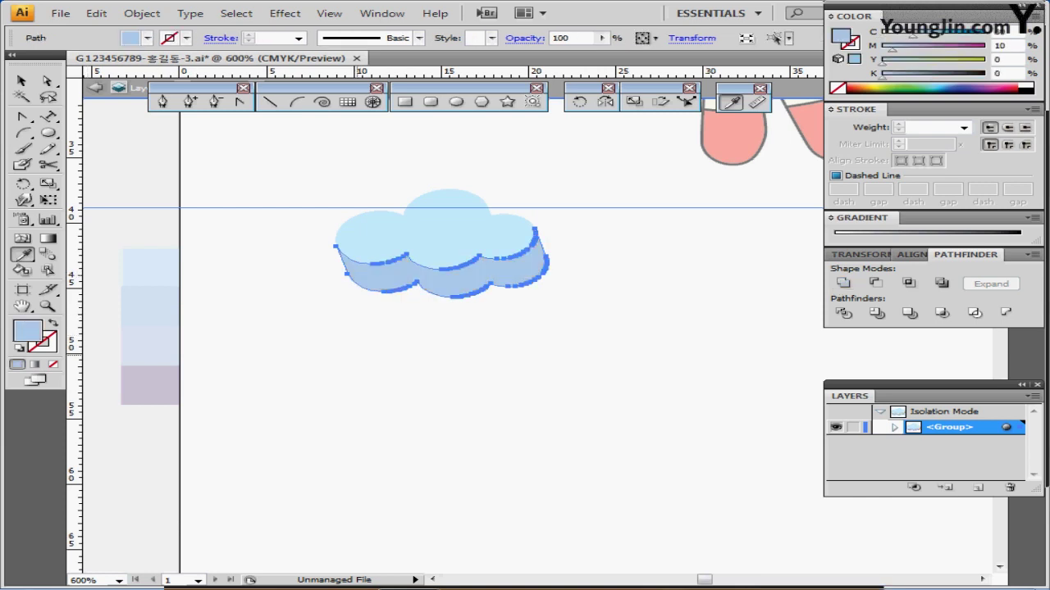
{"action": "left_click", "coordinate": [438, 320], "text": "ctrl"}
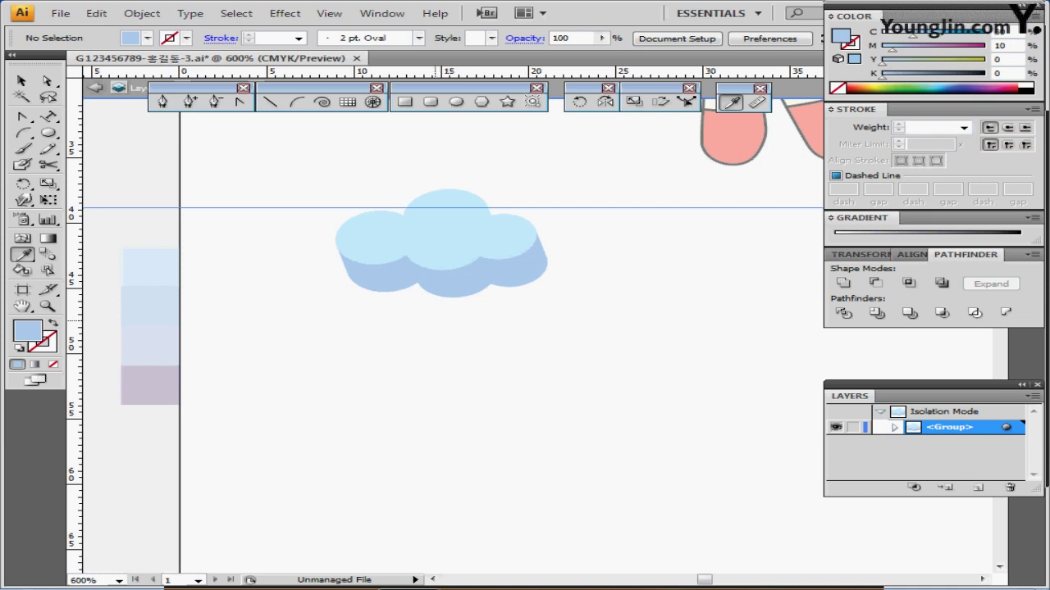
- Exit isolation mode, select the whole cloud group and hide its bounding box
{"action": "key", "text": "Escape"}
{"action": "left_click_drag", "start_coordinate": [493, 319], "coordinate": [431, 347]}
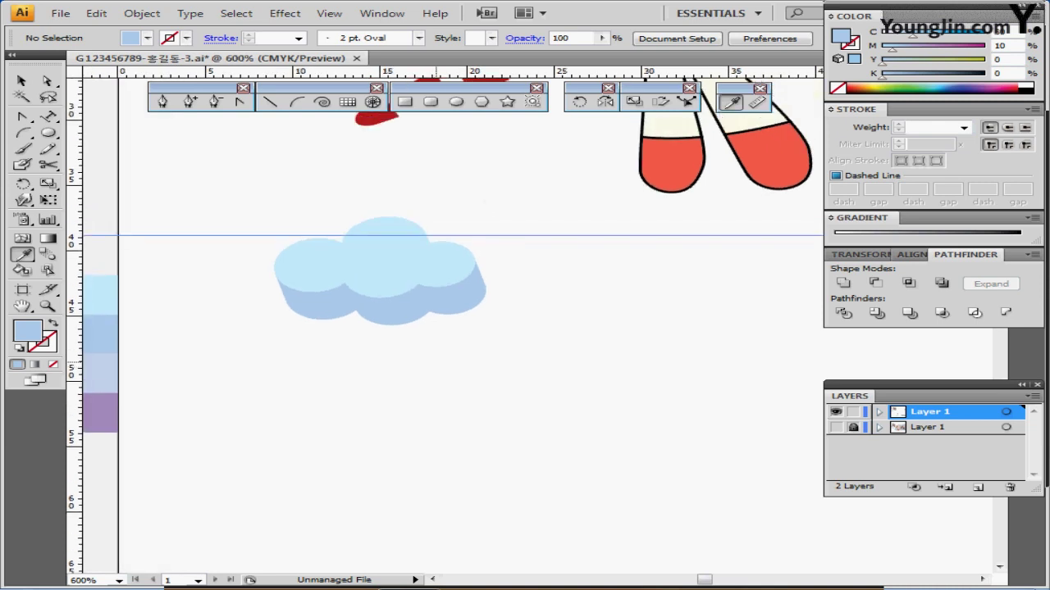
{"action": "left_click", "coordinate": [402, 276], "text": "ctrl"}
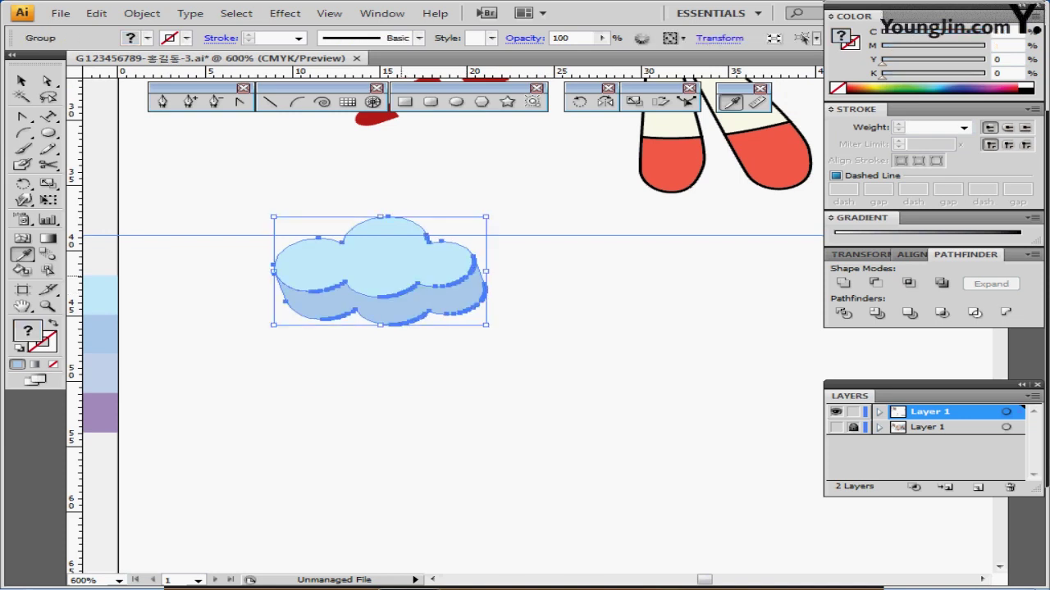
{"action": "key", "text": "ctrl+shift+b"}
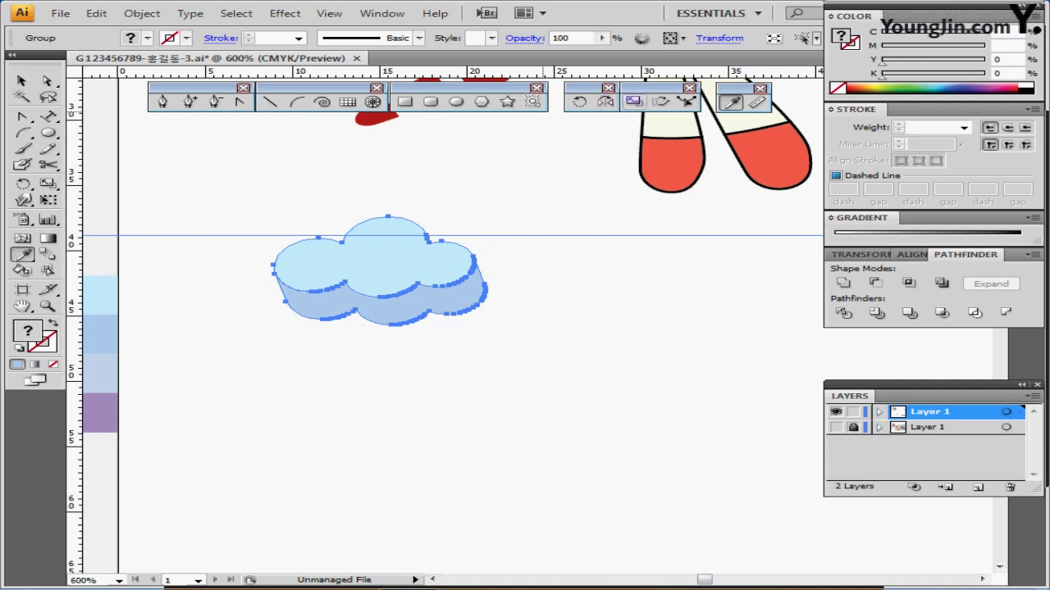
- Make a copy of the cloud group scaled uniformly to 60% and place it below and to the right of the larger cloud
{"action": "double_click", "coordinate": [634, 101]}
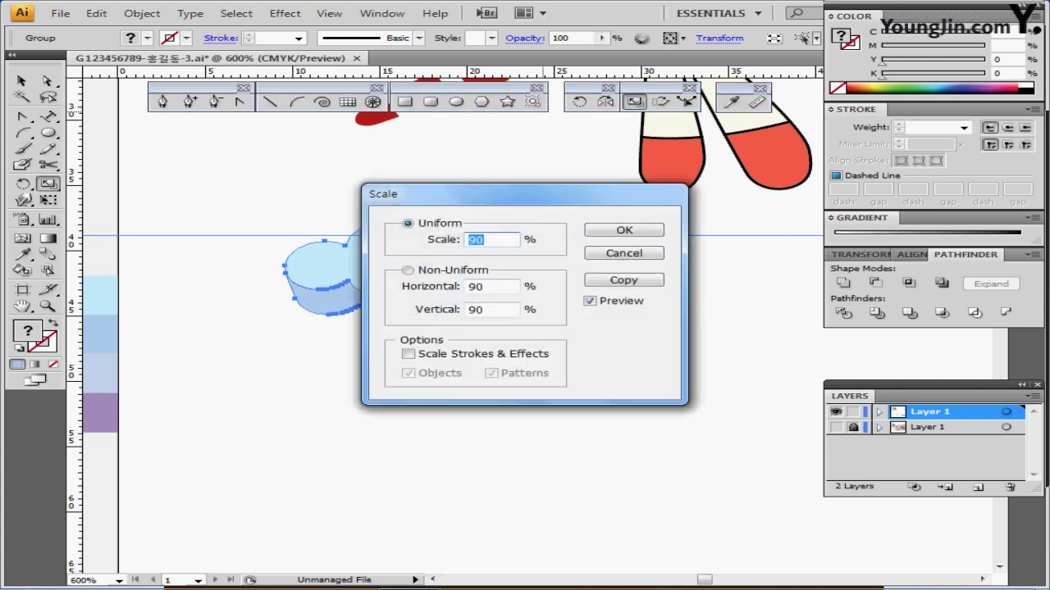
{"action": "type", "text": "60"}
{"action": "left_click", "coordinate": [623, 281]}
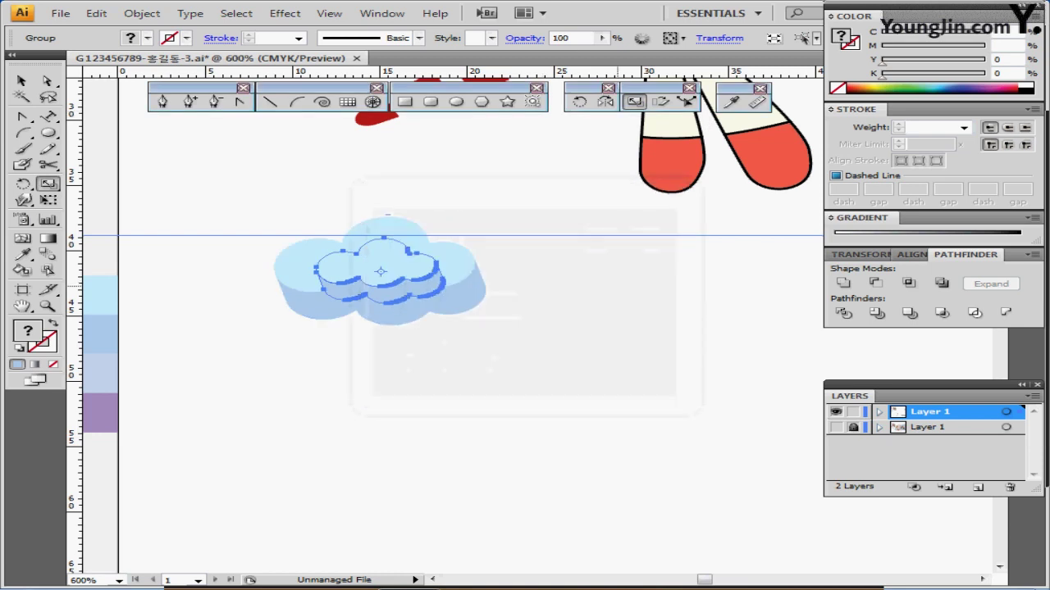
{"action": "key", "text": "ctrl"}
{"action": "left_click_drag", "start_coordinate": [410, 270], "coordinate": [602, 304]}
{"action": "left_click_drag", "start_coordinate": [592, 301], "coordinate": [606, 325]}
- Isolate the small cloud group and fill its top face with the pale lavender-blue swatch
{"action": "double_click", "coordinate": [594, 315], "text": "ctrl"}
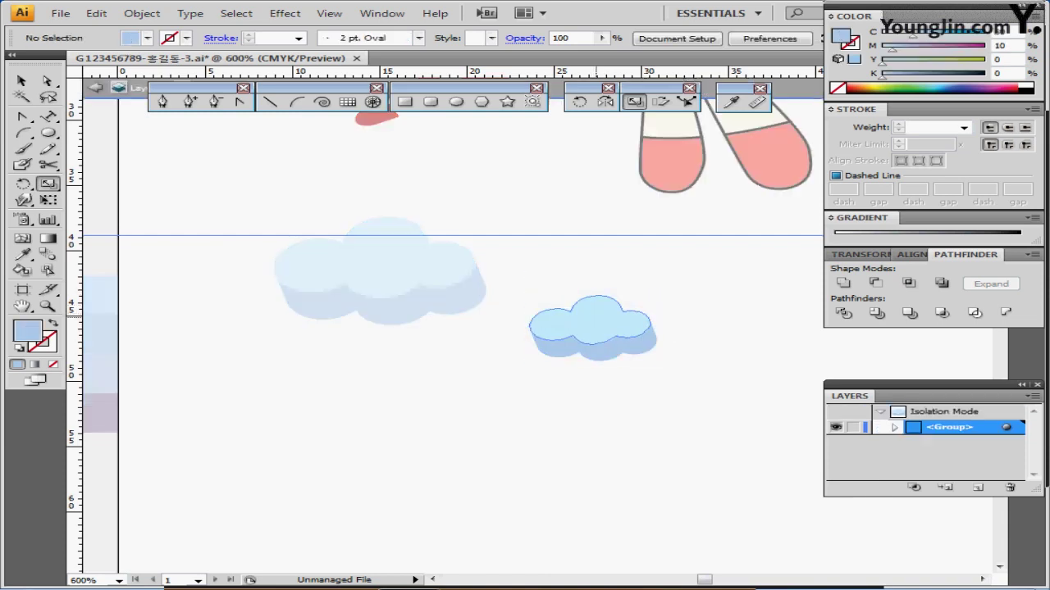
{"action": "double_click", "coordinate": [574, 320], "text": "ctrl"}
{"action": "left_click", "coordinate": [579, 322], "text": "ctrl"}
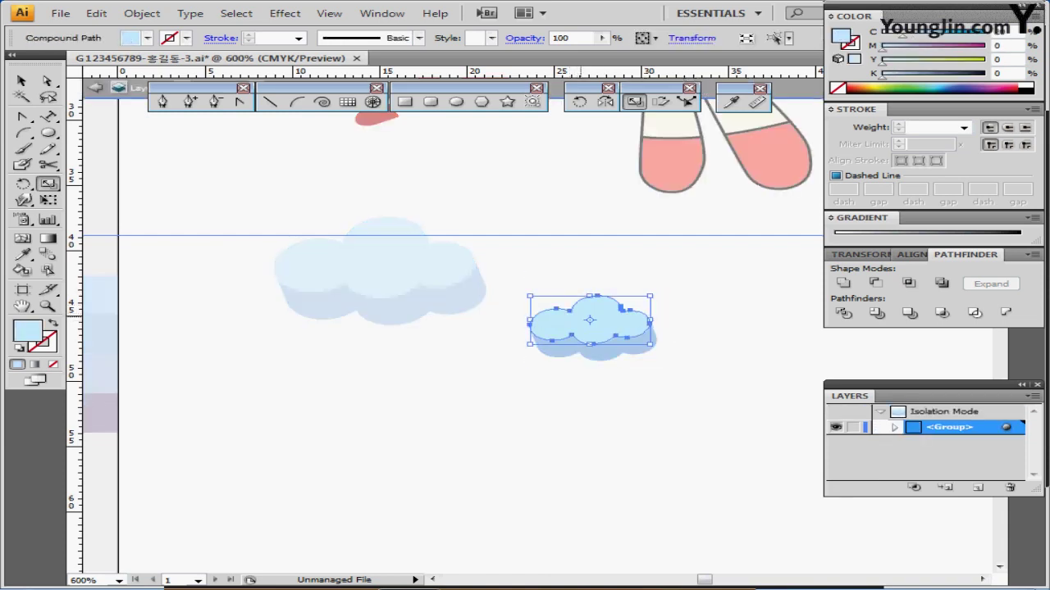
{"action": "left_click_drag", "start_coordinate": [580, 328], "coordinate": [601, 324]}
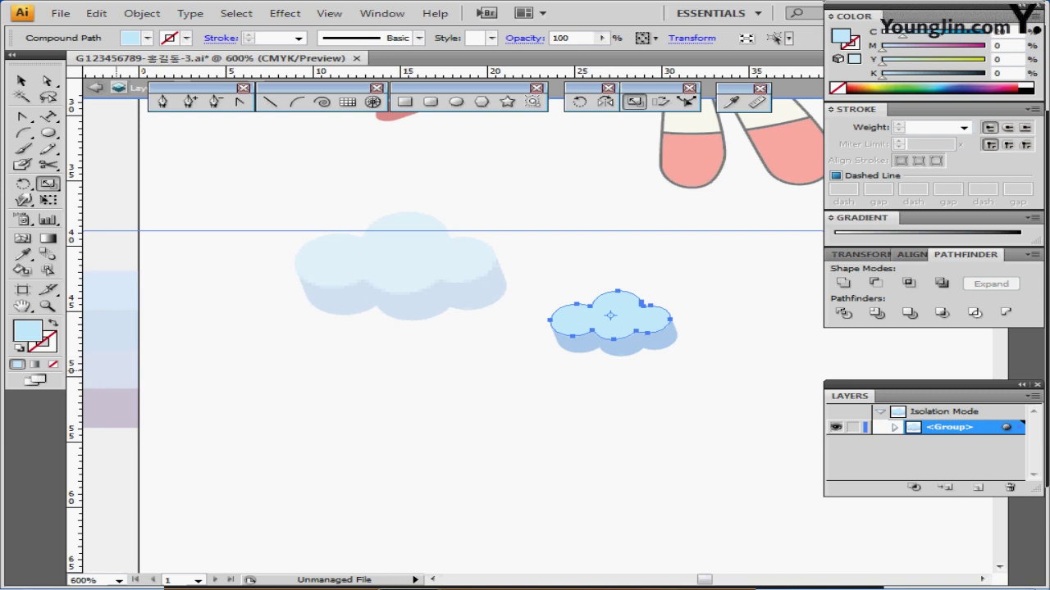
{"action": "key", "text": "i"}
{"action": "left_click", "coordinate": [117, 369]}
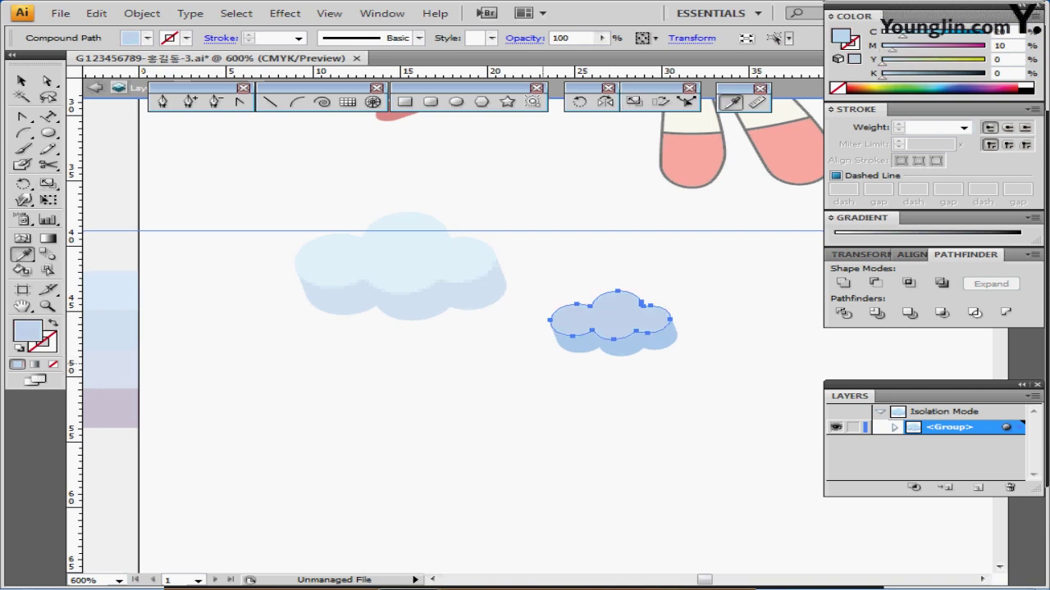
- Fill the small cloud's side faces with the purple swatch (M 40, Y 0, K 10) and exit isolation mode
{"action": "left_click", "coordinate": [579, 346], "text": "ctrl"}
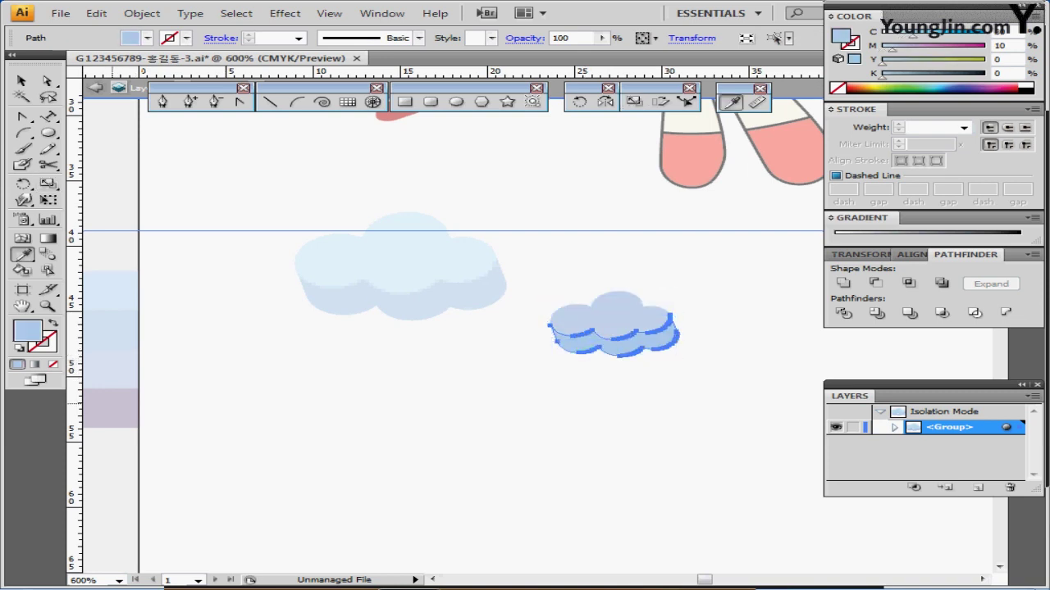
{"action": "left_click", "coordinate": [115, 404]}
{"action": "double_click", "coordinate": [451, 369], "text": "ctrl"}
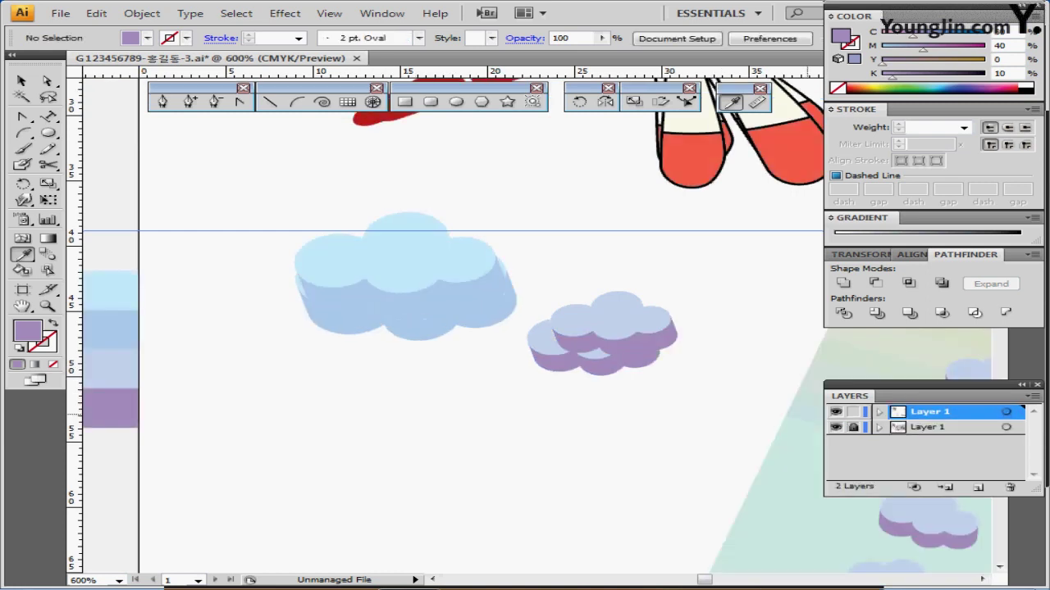
- Position both clouds over their outlines on the reference layer, temporarily shown in outline view
{"action": "left_click", "coordinate": [836, 427], "text": "ctrl"}
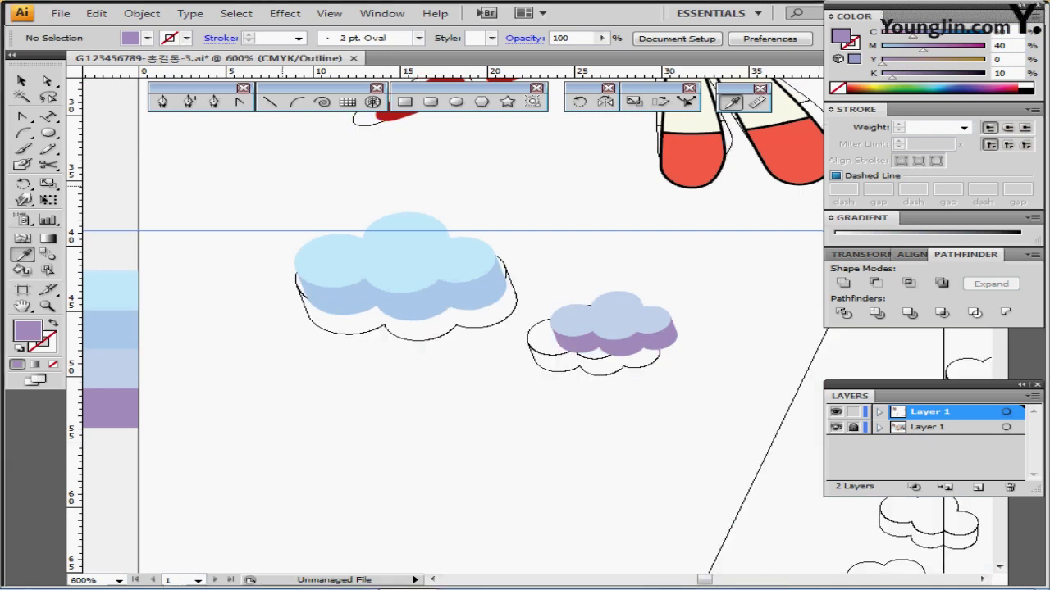
{"action": "left_click_drag", "start_coordinate": [245, 182], "coordinate": [626, 387]}
{"action": "left_click_drag", "start_coordinate": [450, 319], "coordinate": [455, 297]}
{"action": "left_click_drag", "start_coordinate": [644, 353], "coordinate": [617, 355]}
{"action": "left_click", "coordinate": [679, 404], "text": "ctrl"}
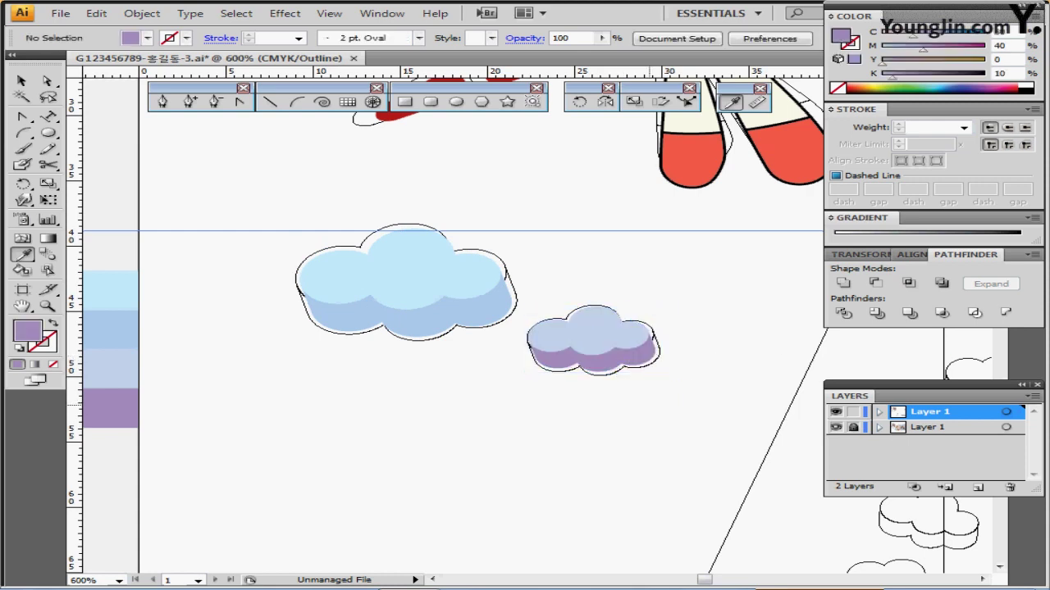
{"action": "left_click", "coordinate": [836, 427]}
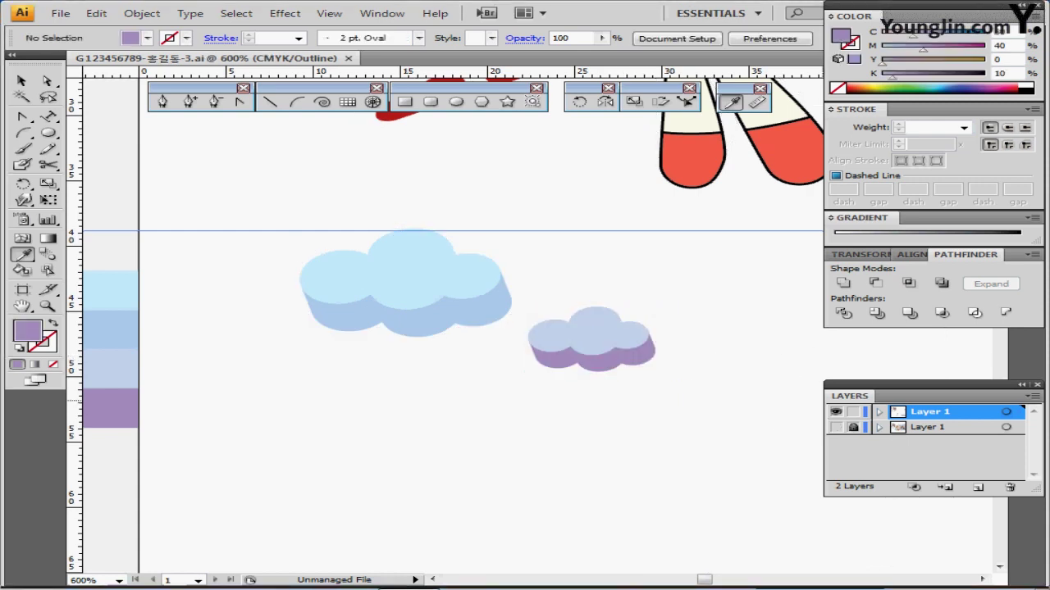
- Draw a 21 × 37 mm rectangle filled with the peach swatch (M 40, Y 50, K 0) and centre it on the vertical guide
{"action": "left_click_drag", "start_coordinate": [654, 333], "coordinate": [532, 355]}
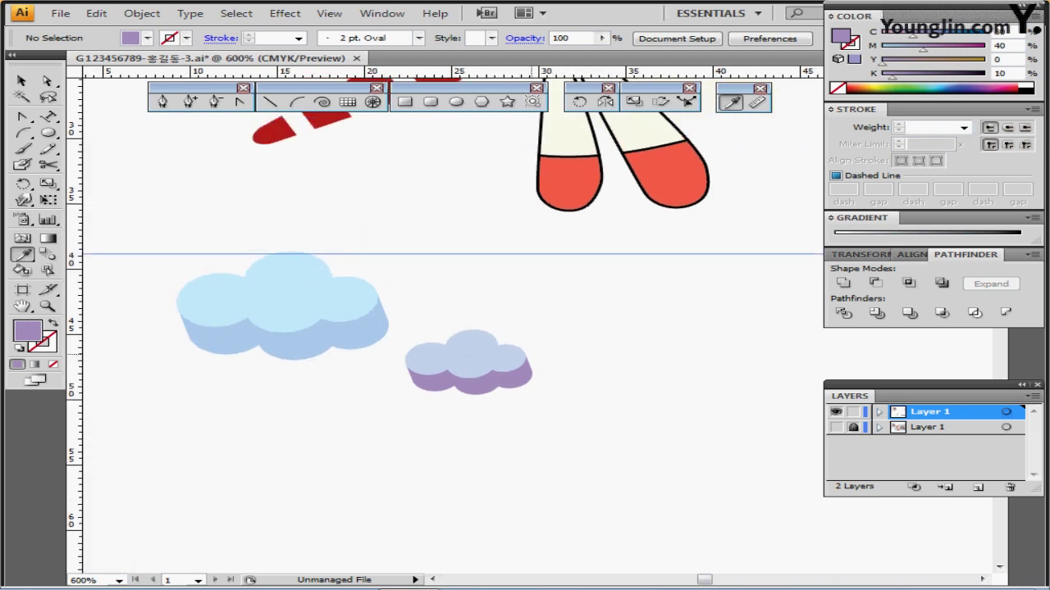
{"action": "left_click_drag", "start_coordinate": [528, 418], "coordinate": [458, 200]}
{"action": "left_click", "coordinate": [519, 350], "text": "ctrl+alt"}
{"action": "left_click", "coordinate": [519, 349], "text": "ctrl+alt"}
{"action": "left_click_drag", "start_coordinate": [519, 349], "coordinate": [335, 458]}
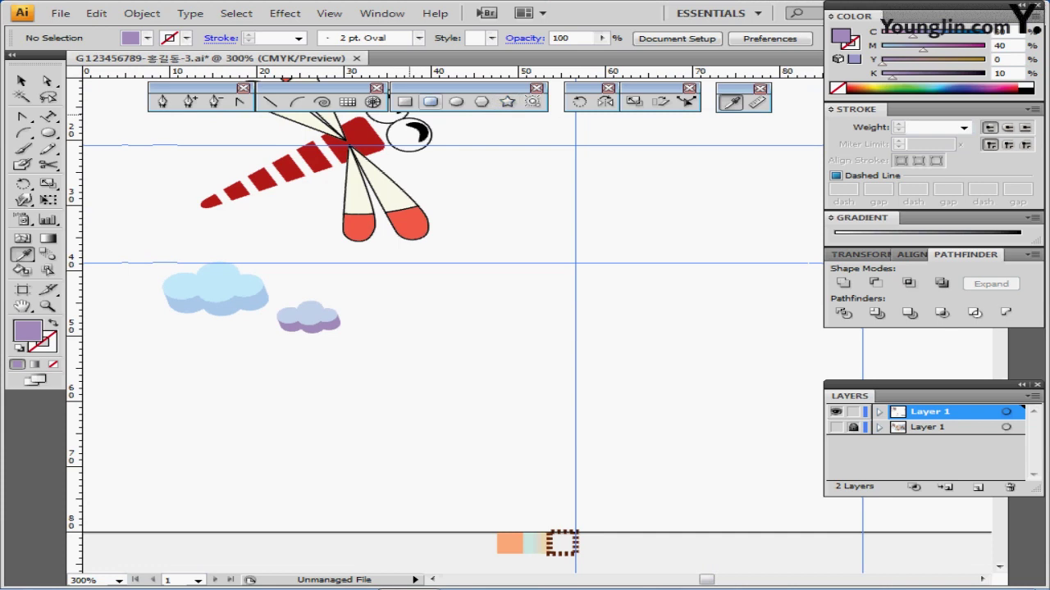
{"action": "left_click", "coordinate": [405, 101]}
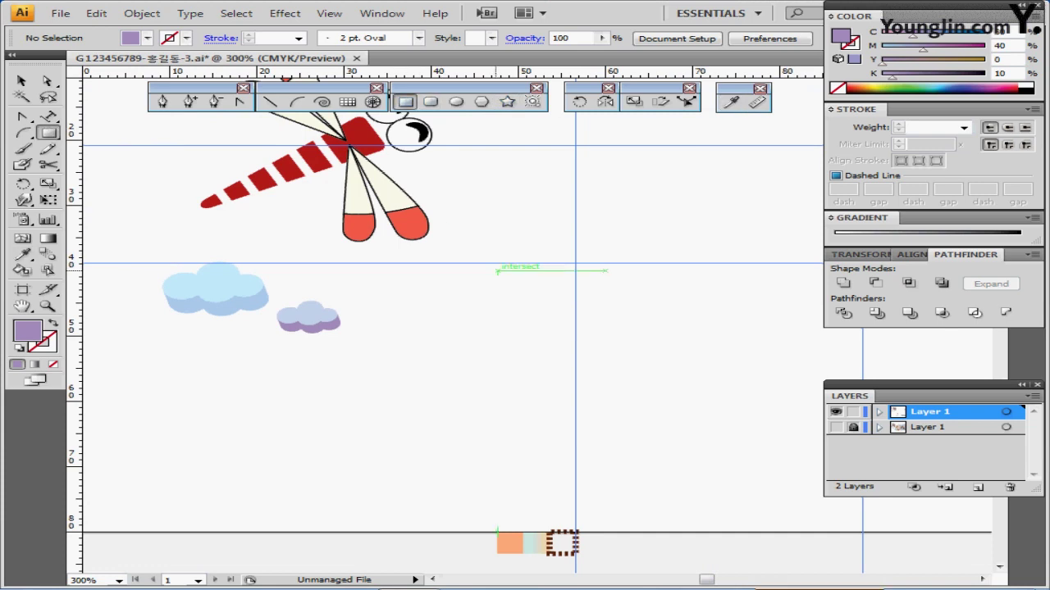
{"action": "left_click", "coordinate": [510, 542], "text": "ctrl"}
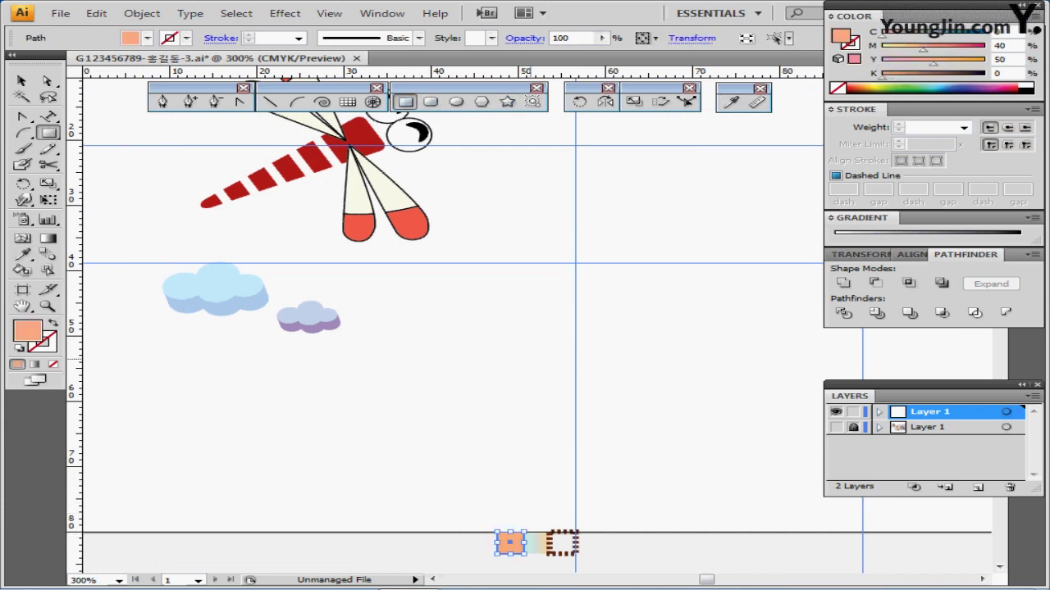
{"action": "left_click", "coordinate": [564, 297]}
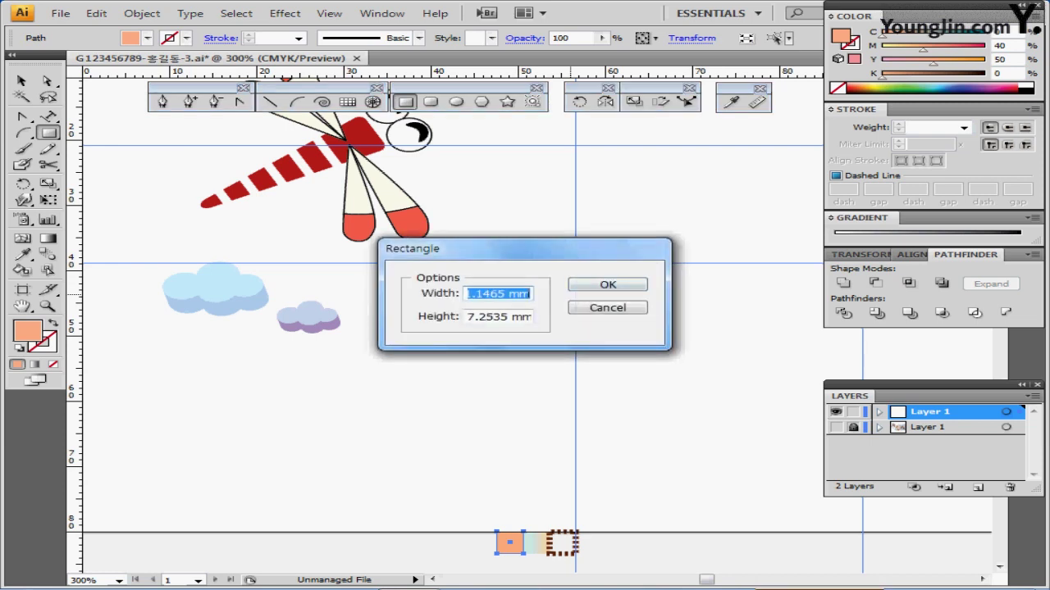
{"action": "type", "text": "21"}
{"action": "key", "text": "Tab"}
{"action": "type", "text": "37"}
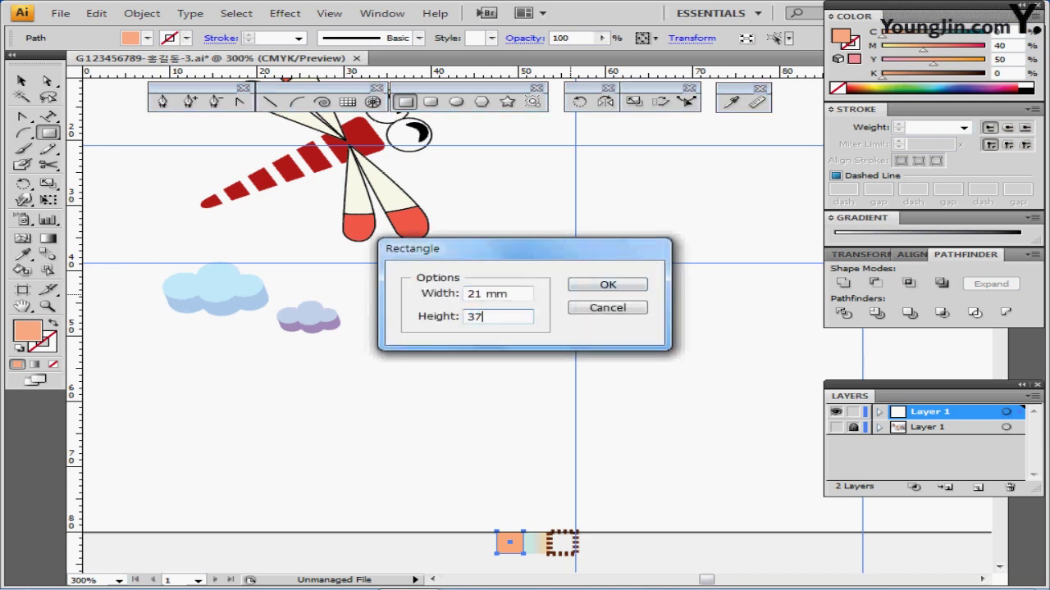
{"action": "key", "text": "Return"}
{"action": "left_click_drag", "start_coordinate": [659, 408], "coordinate": [593, 352]}
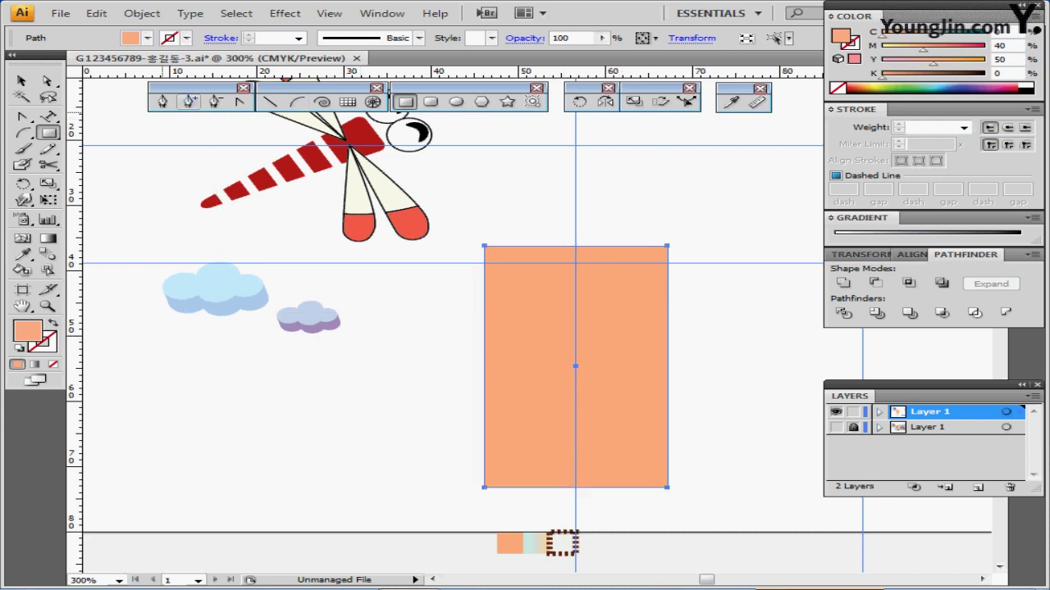
- Add an anchor point at the middle of the rectangle's top edge and raise it about 9.4 mm straight up into a peak
{"action": "left_click", "coordinate": [190, 102]}
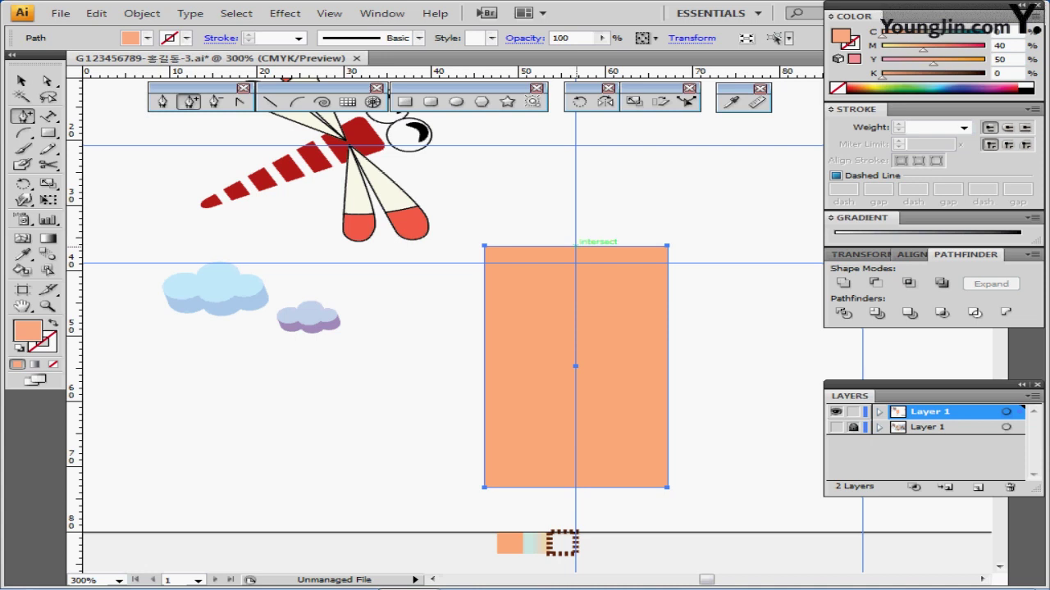
{"action": "left_click", "coordinate": [576, 245]}
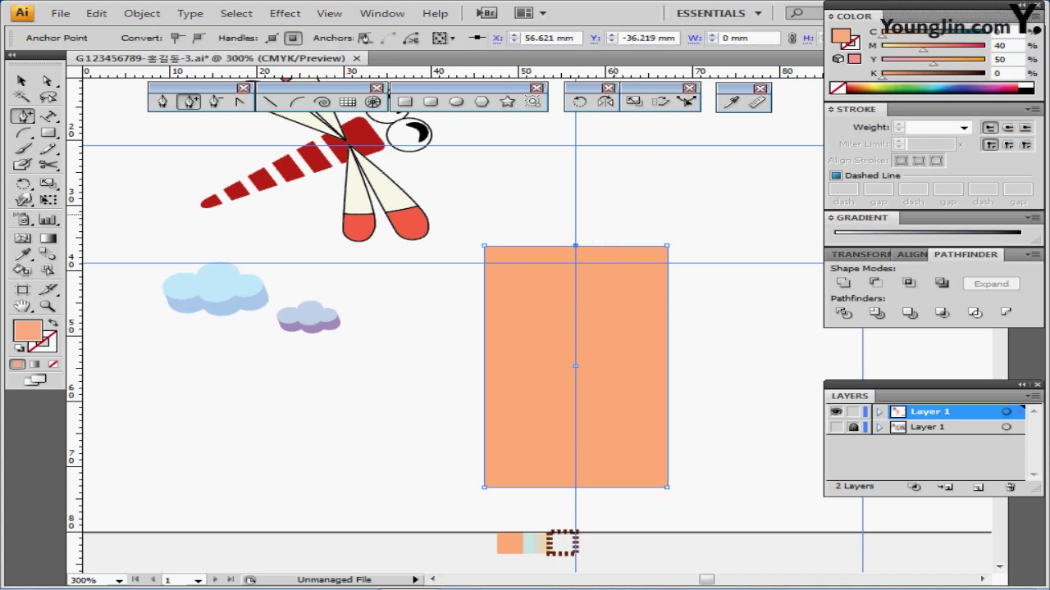
{"action": "left_click_drag", "start_coordinate": [576, 245], "coordinate": [576, 184]}
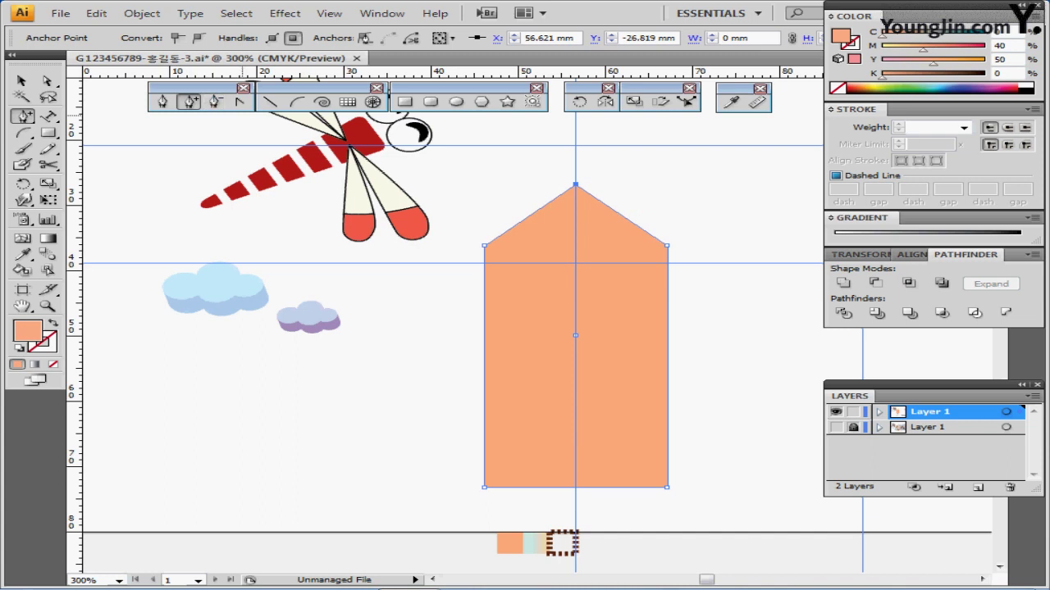
- Apply the Round Corners effect with a 3 mm radius to the peaked tag shape and expand its appearance
{"action": "left_click", "coordinate": [284, 14]}
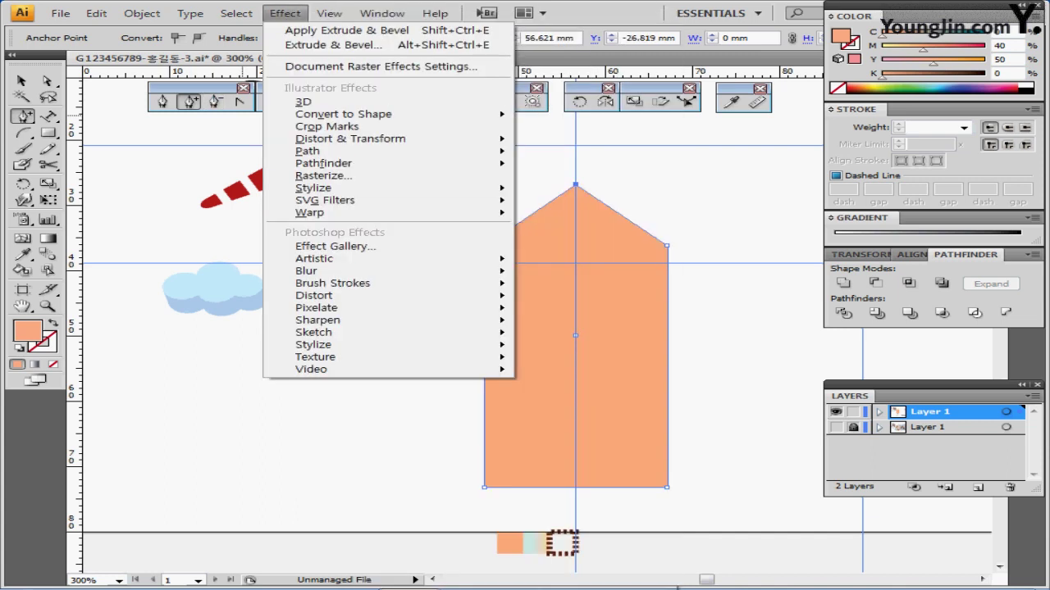
{"action": "mouse_move", "coordinate": [313, 188]}
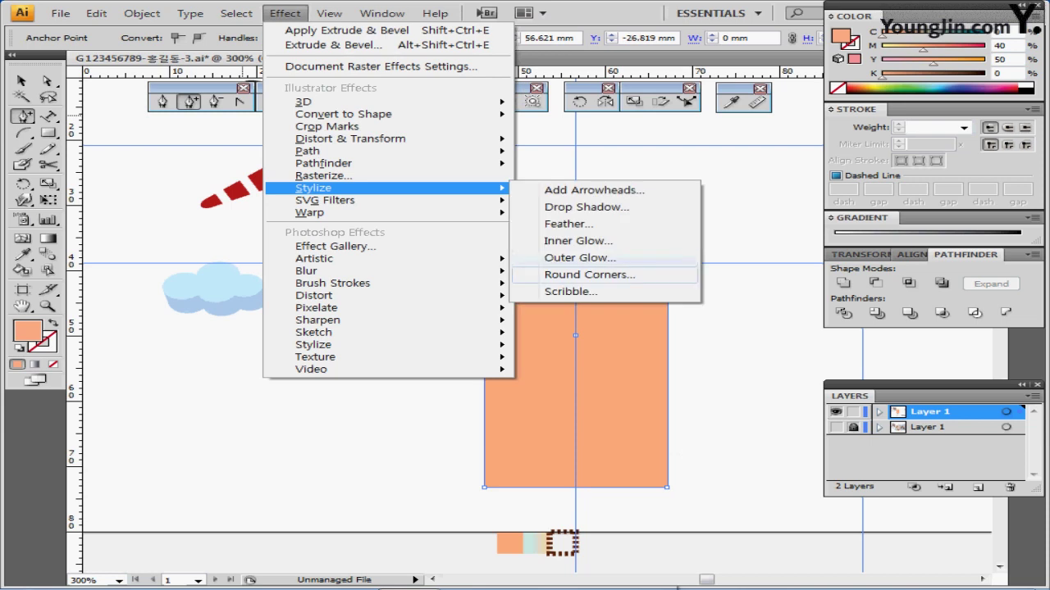
{"action": "left_click", "coordinate": [589, 274]}
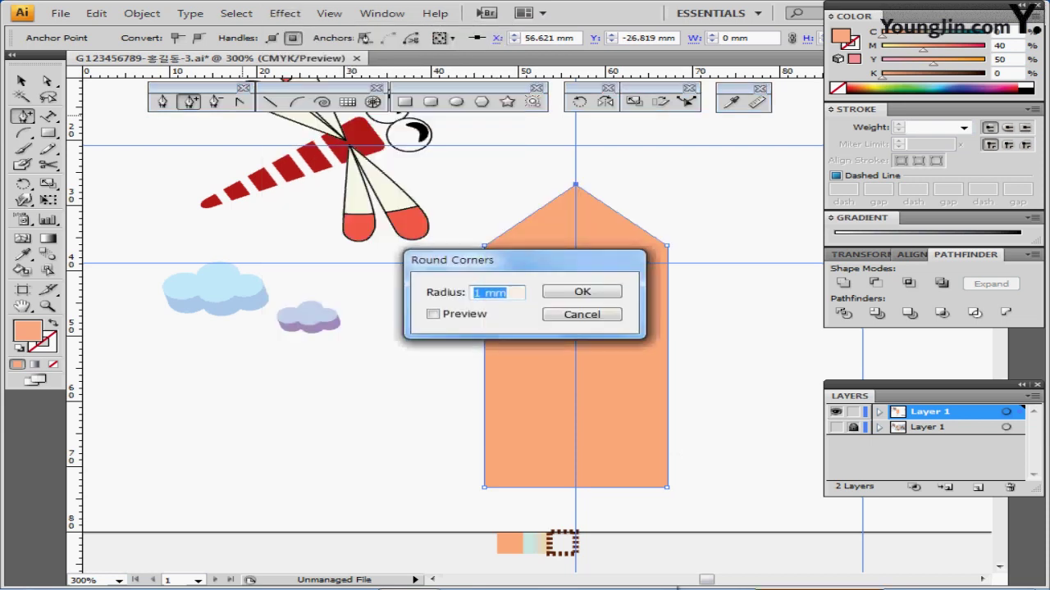
{"action": "type", "text": "3"}
{"action": "key", "text": "Return"}
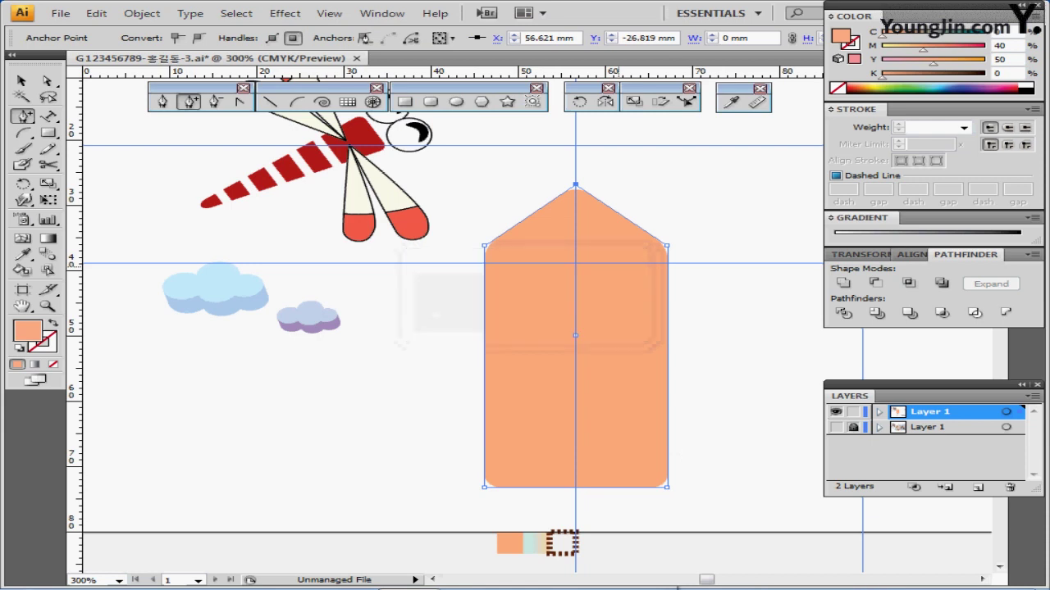
{"action": "left_click", "coordinate": [141, 13]}
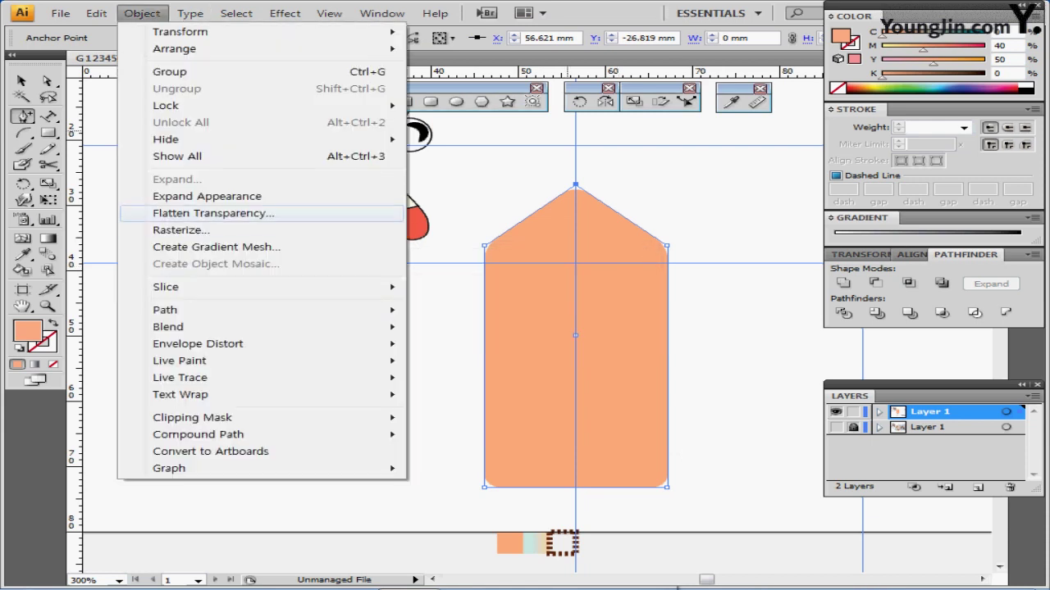
{"action": "left_click", "coordinate": [207, 196]}
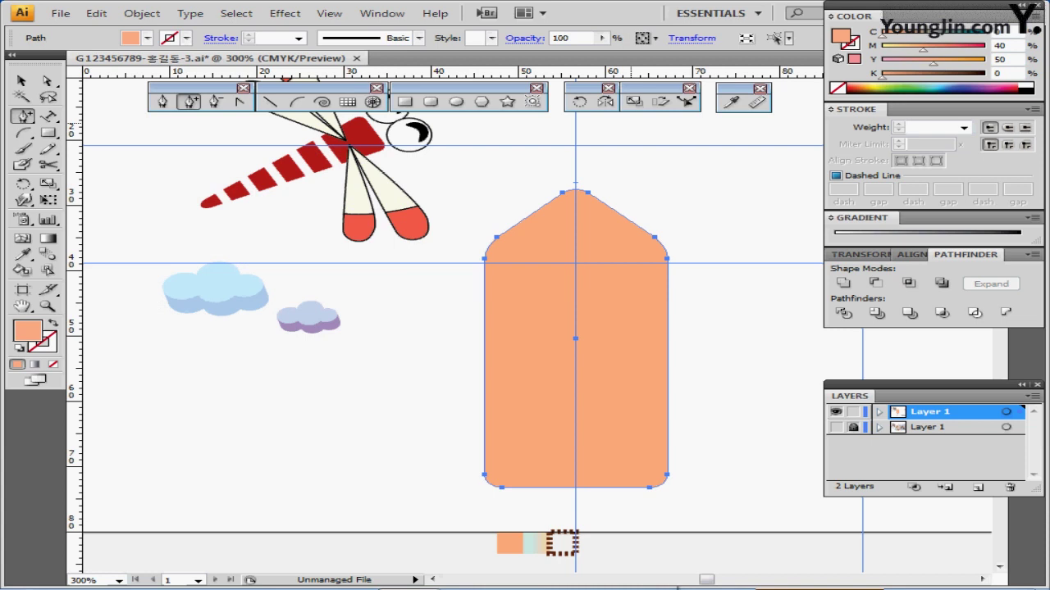
- Draw a small circle on the vertical guide below the tag's peak and align it with the tag by horizontal centres
{"action": "left_click", "coordinate": [456, 101]}
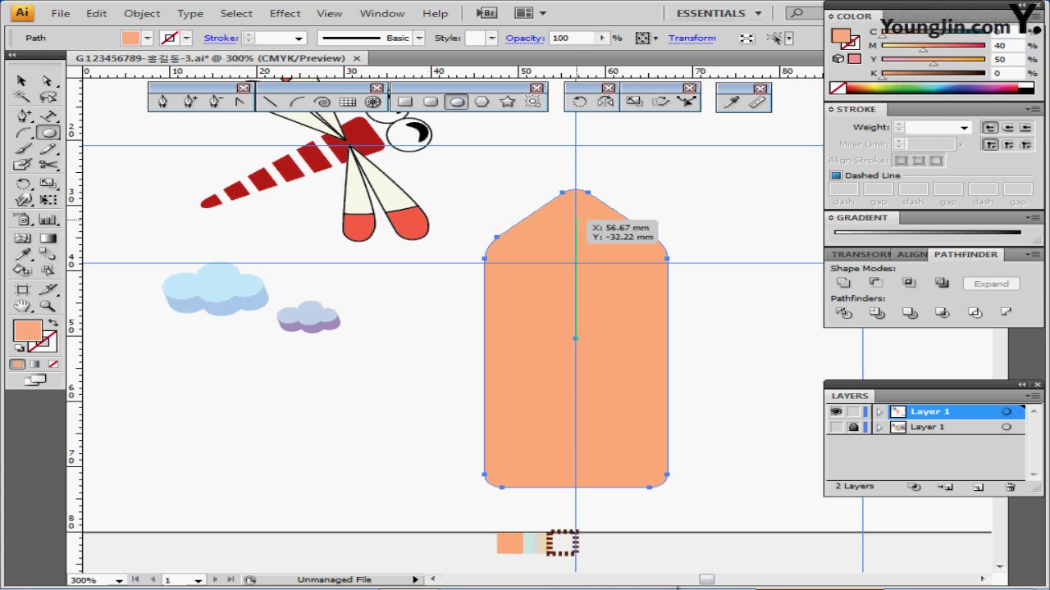
{"action": "left_click_drag", "start_coordinate": [575, 220], "coordinate": [587, 231]}
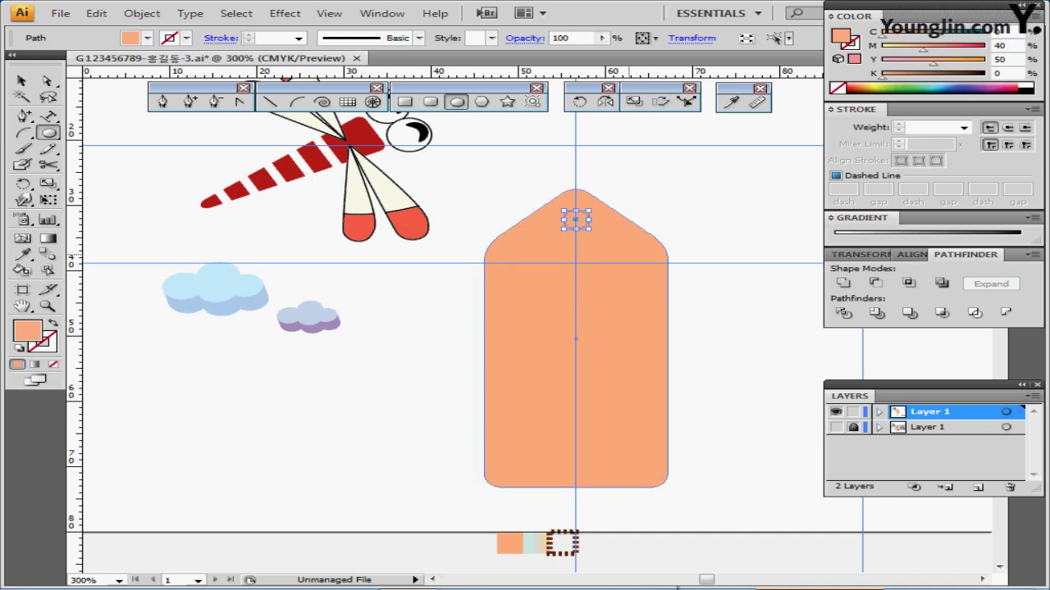
{"action": "left_click_drag", "start_coordinate": [641, 185], "coordinate": [550, 242]}
{"action": "left_click_drag", "start_coordinate": [642, 241], "coordinate": [641, 242]}
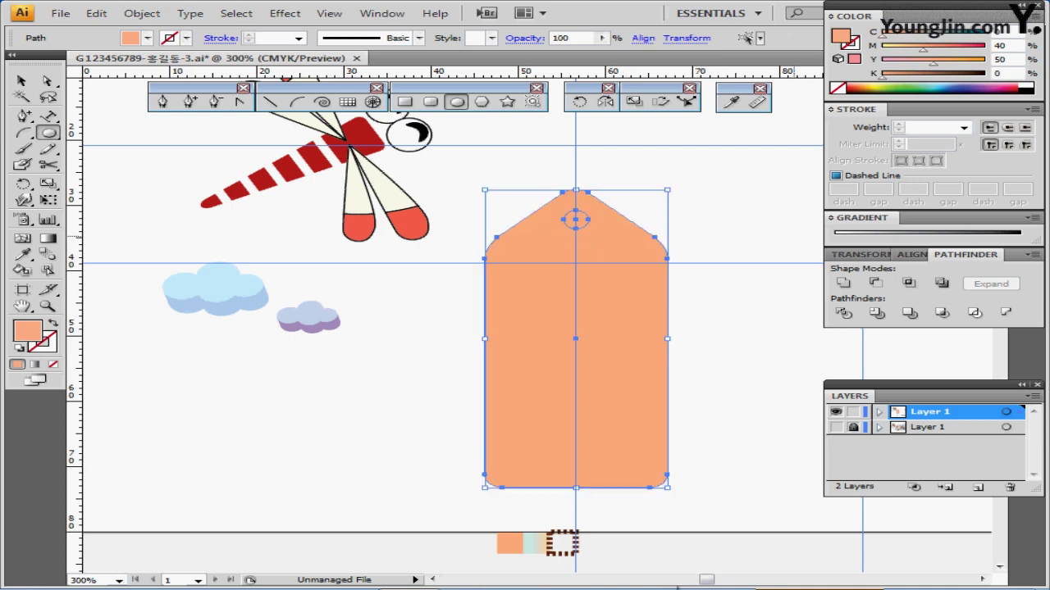
{"action": "left_click", "coordinate": [911, 255]}
{"action": "left_click", "coordinate": [880, 282]}
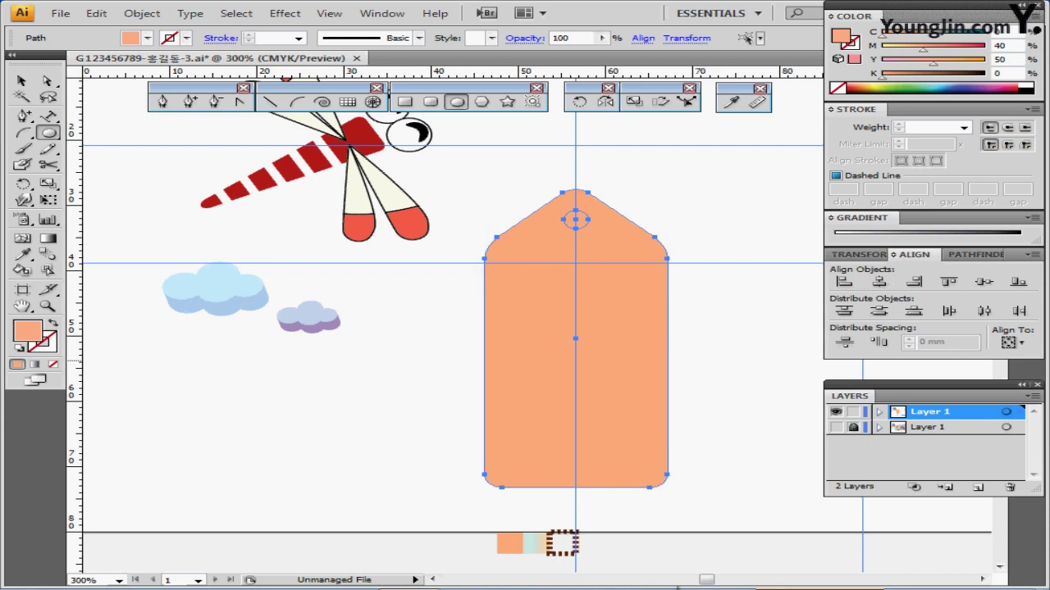
- Subtract the small circle from the tag shape to punch its hole, leaving the tag selected
{"action": "left_click", "coordinate": [974, 255]}
{"action": "left_click", "coordinate": [875, 283]}
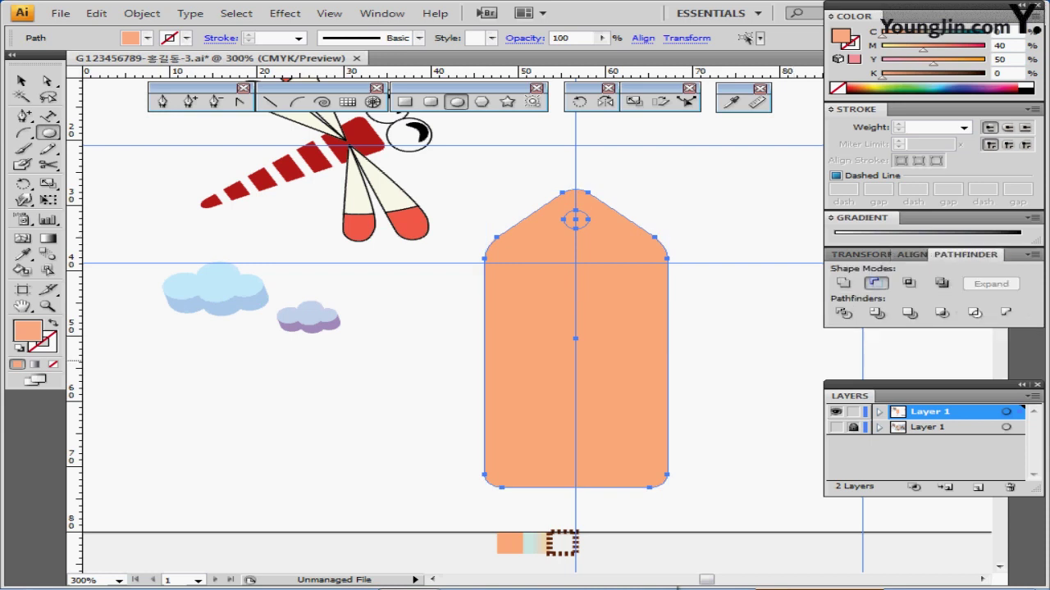
{"action": "key", "text": "ctrl"}
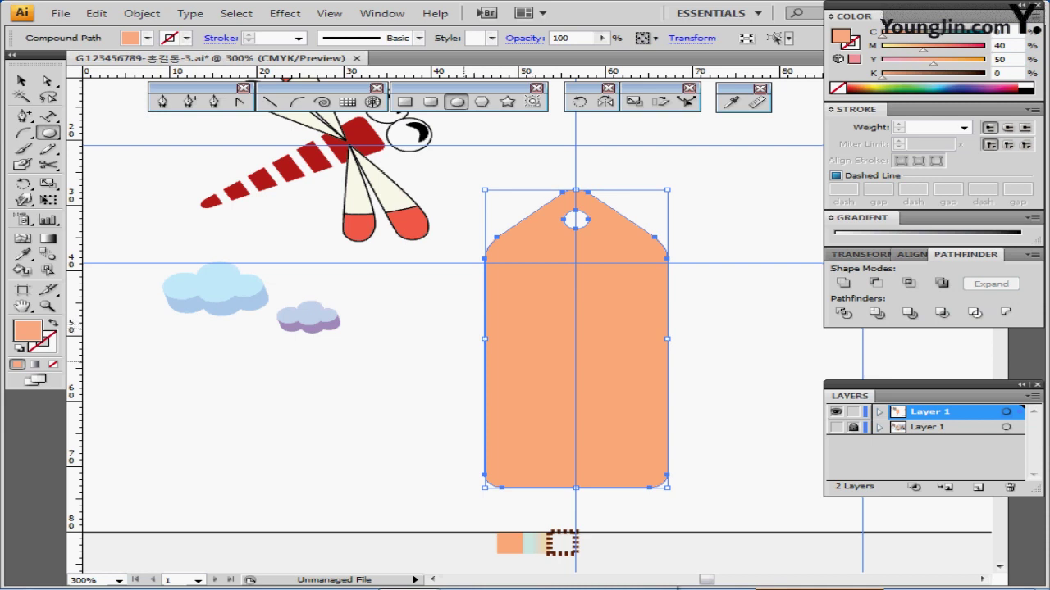
{"action": "left_click", "coordinate": [472, 330], "text": "ctrl"}
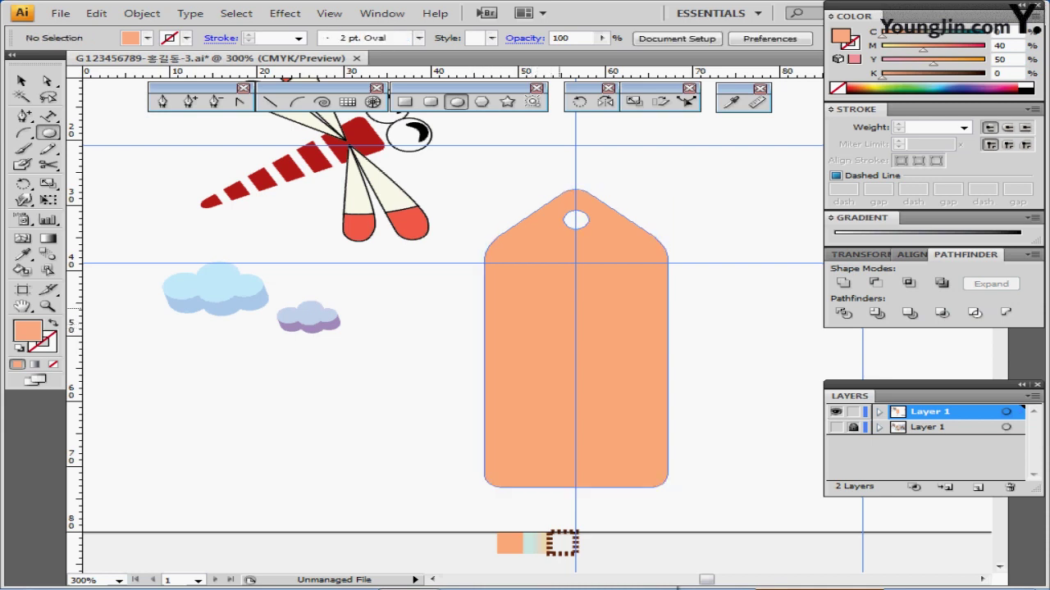
{"action": "left_click", "coordinate": [588, 310], "text": "ctrl"}
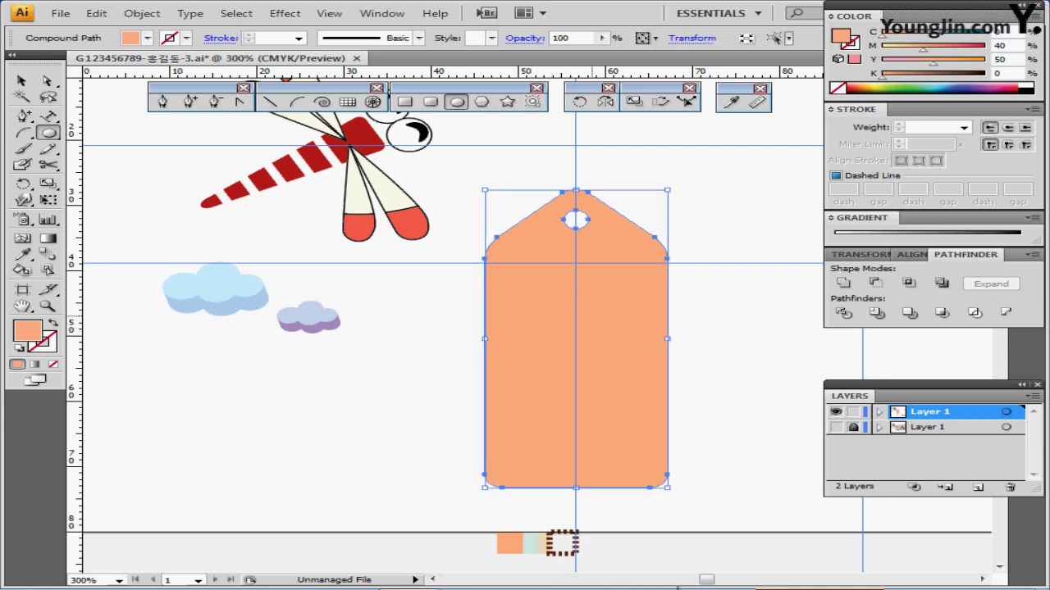
- Duplicate the orange tag horizontally until the copy's edge meets the vertical guide, and fill the copy with the teal-to-orange gradient swatch
{"action": "left_click_drag", "start_coordinate": [601, 326], "coordinate": [514, 325]}
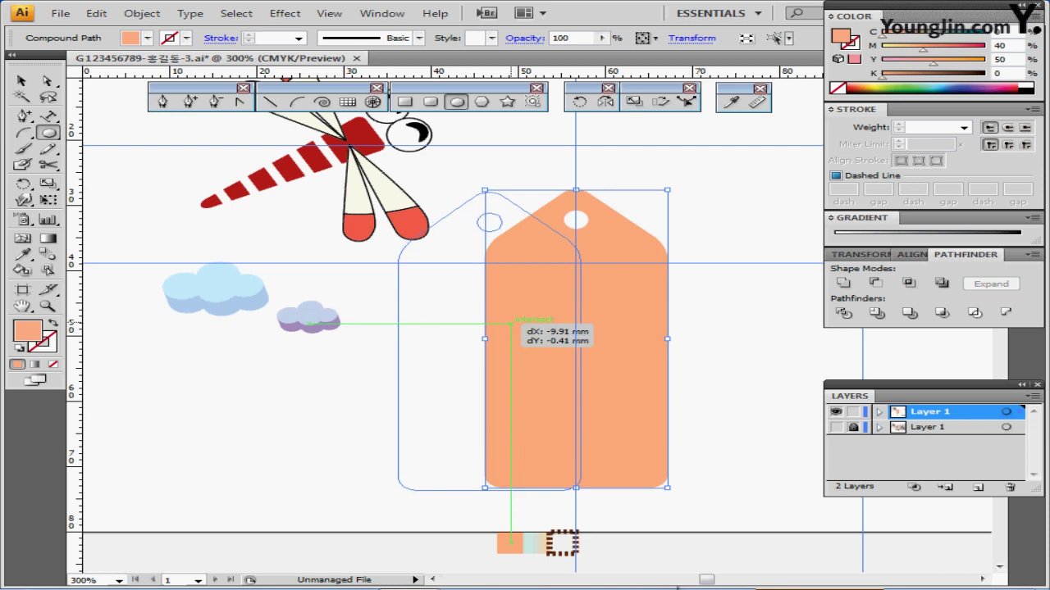
{"action": "left_click_drag", "start_coordinate": [514, 325], "coordinate": [507, 325]}
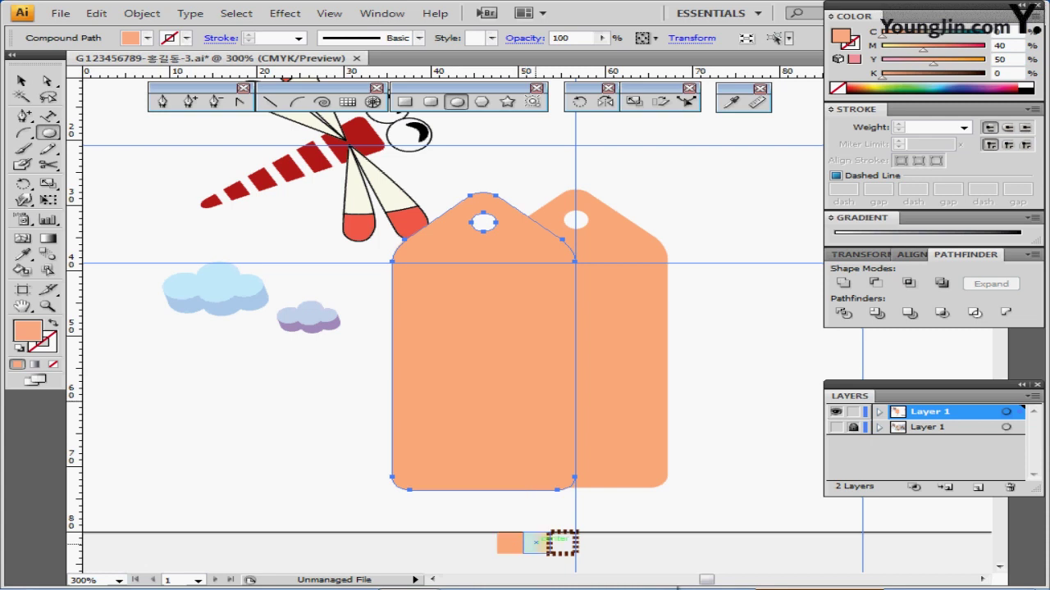
{"action": "key", "text": "i"}
{"action": "left_click", "coordinate": [535, 543]}
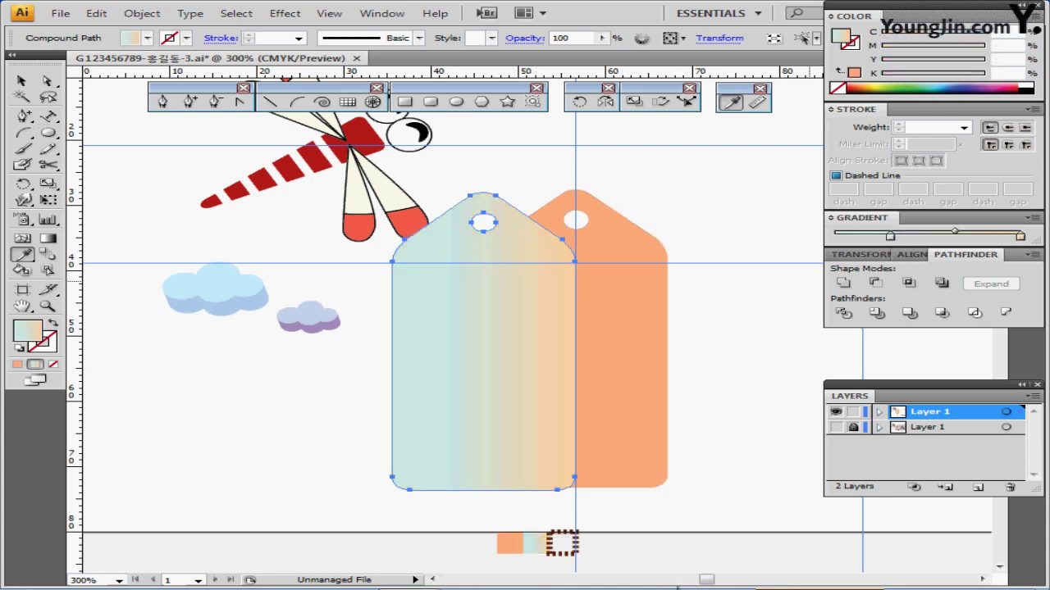
- Set the front tag's gradient to Linear with an angle of 90°
{"action": "left_click", "coordinate": [831, 218]}
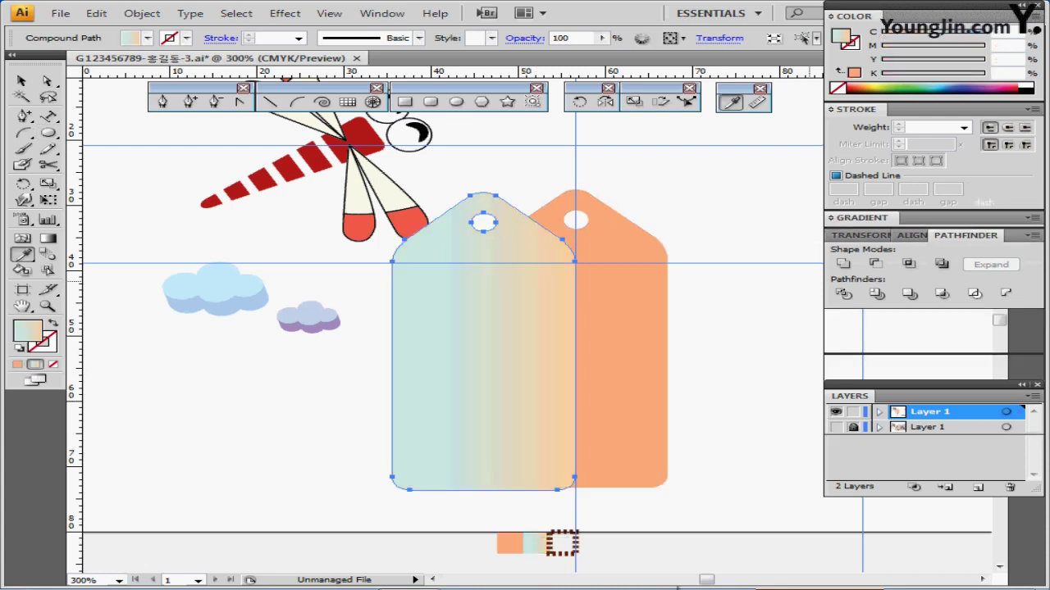
{"action": "left_click", "coordinate": [831, 218]}
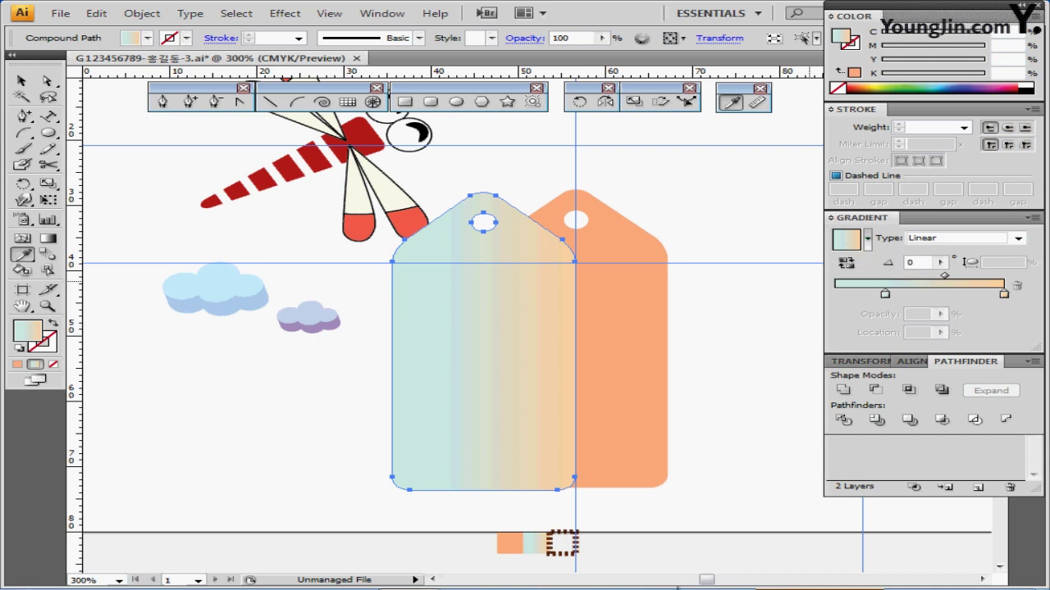
{"action": "left_click", "coordinate": [1017, 238]}
{"action": "left_click", "coordinate": [959, 263]}
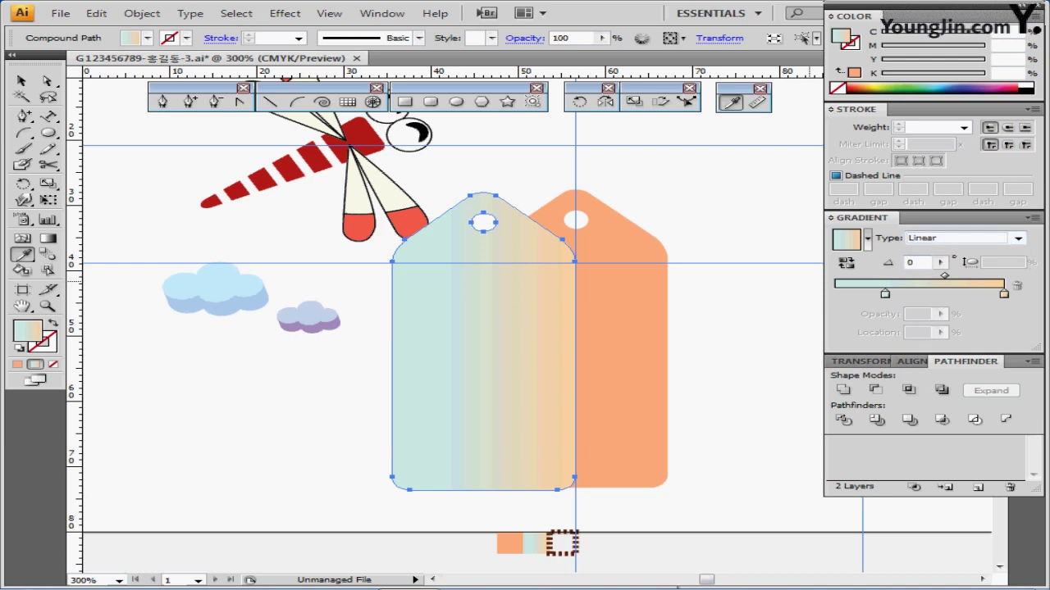
{"action": "double_click", "coordinate": [910, 263]}
{"action": "type", "text": "90"}
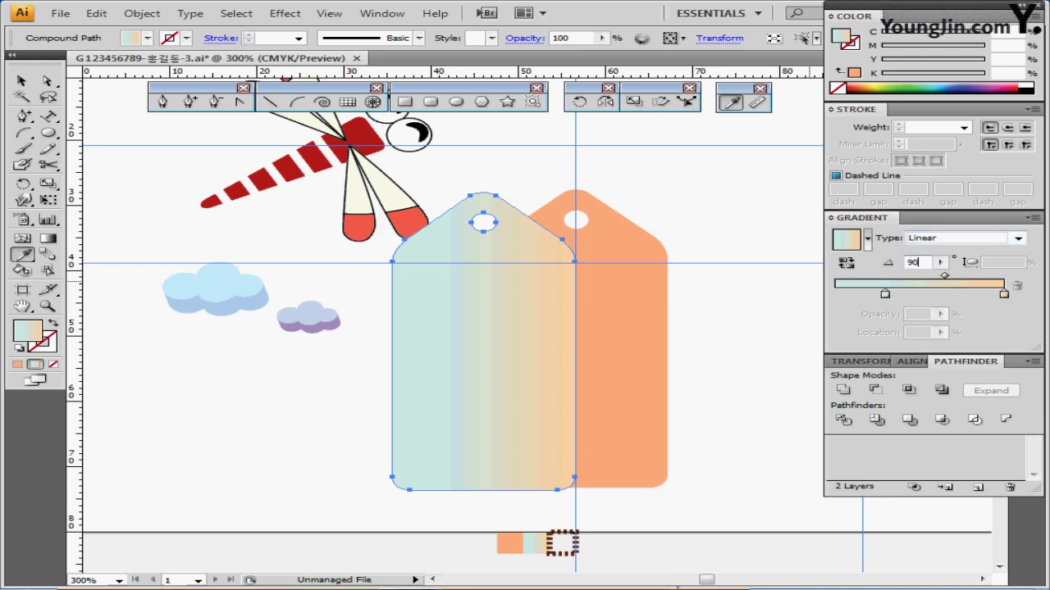
{"action": "key", "text": "Return"}
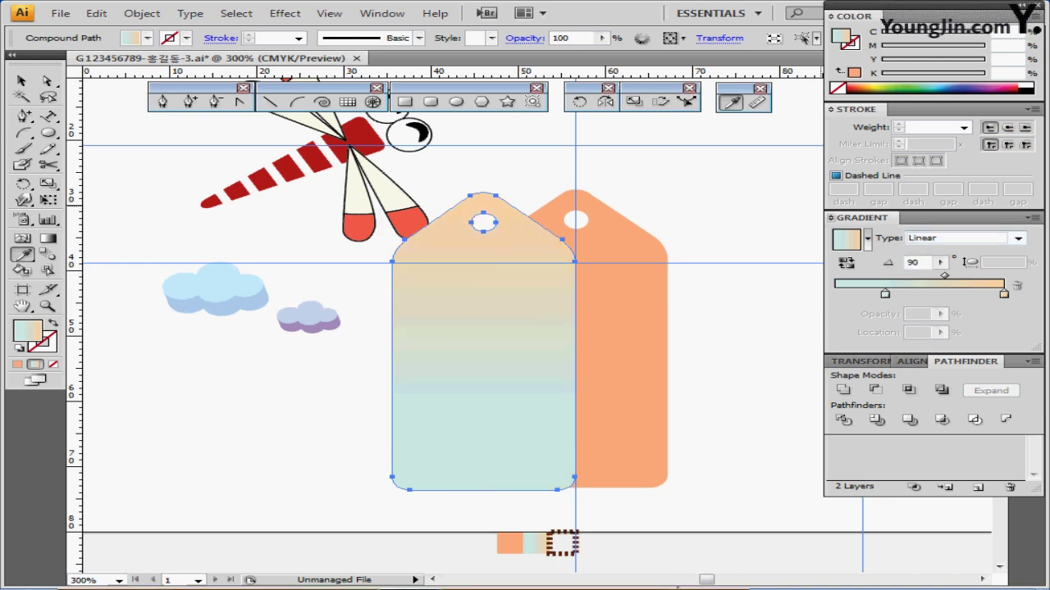
- Examine the colour, opacity and location of both stops in the front tag's gradient
{"action": "left_click", "coordinate": [885, 294]}
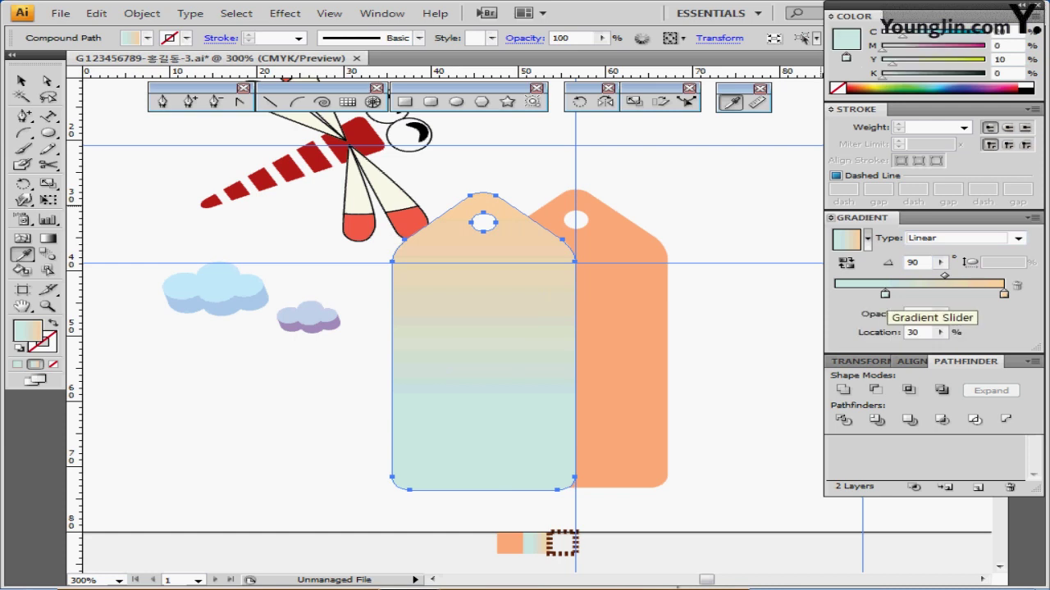
{"action": "double_click", "coordinate": [885, 293]}
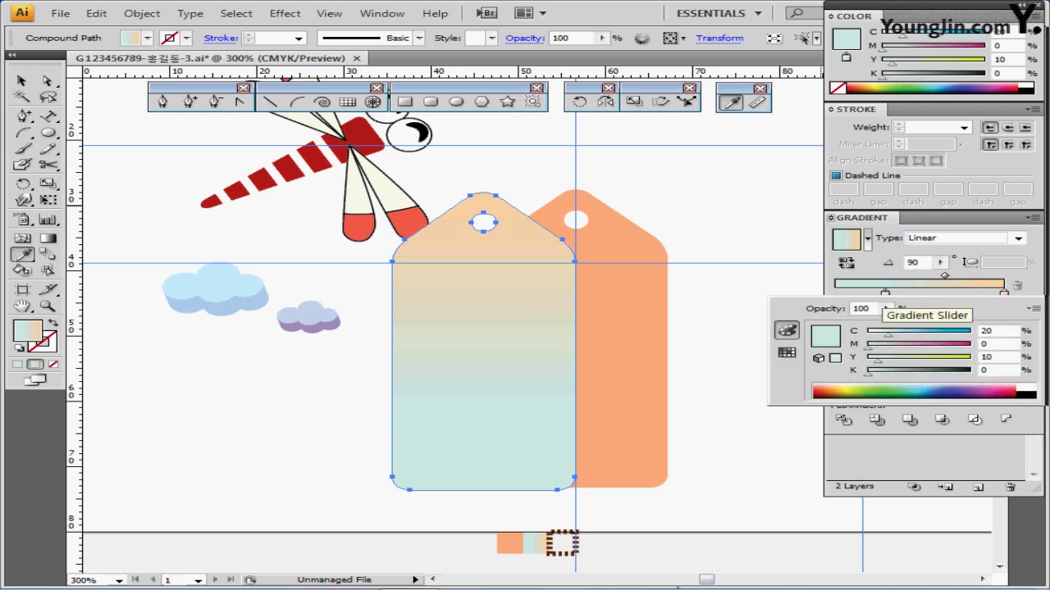
{"action": "left_click", "coordinate": [981, 285]}
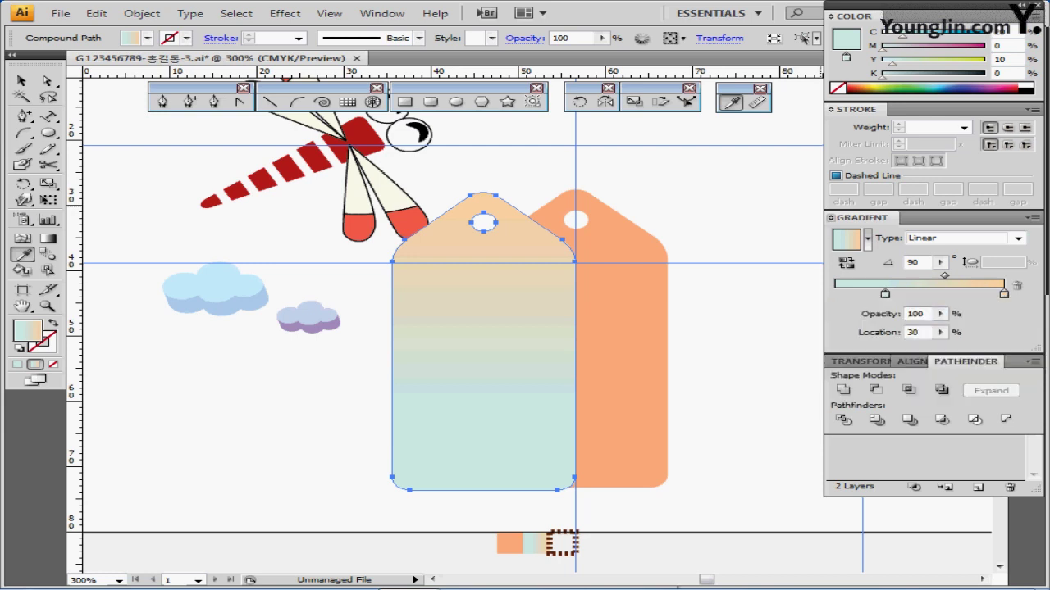
{"action": "double_click", "coordinate": [914, 332]}
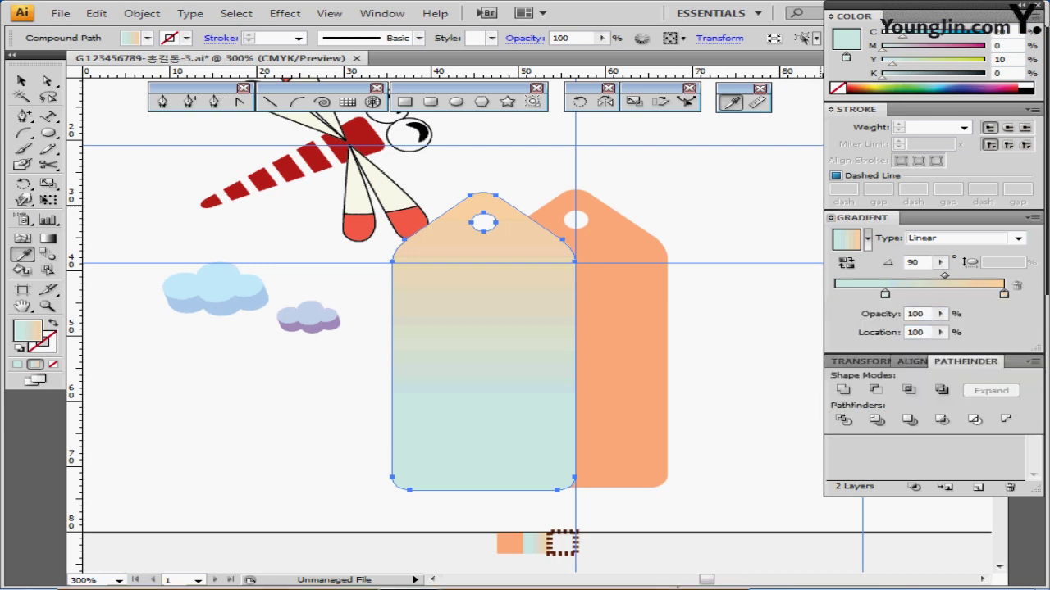
{"action": "double_click", "coordinate": [1004, 294]}
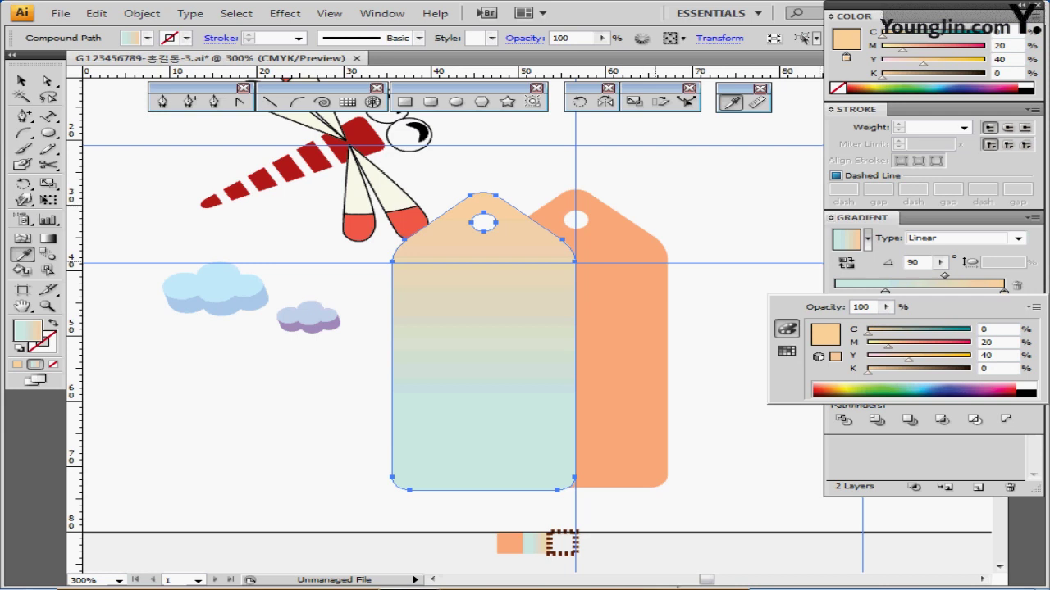
{"action": "left_click", "coordinate": [667, 220], "text": "ctrl"}
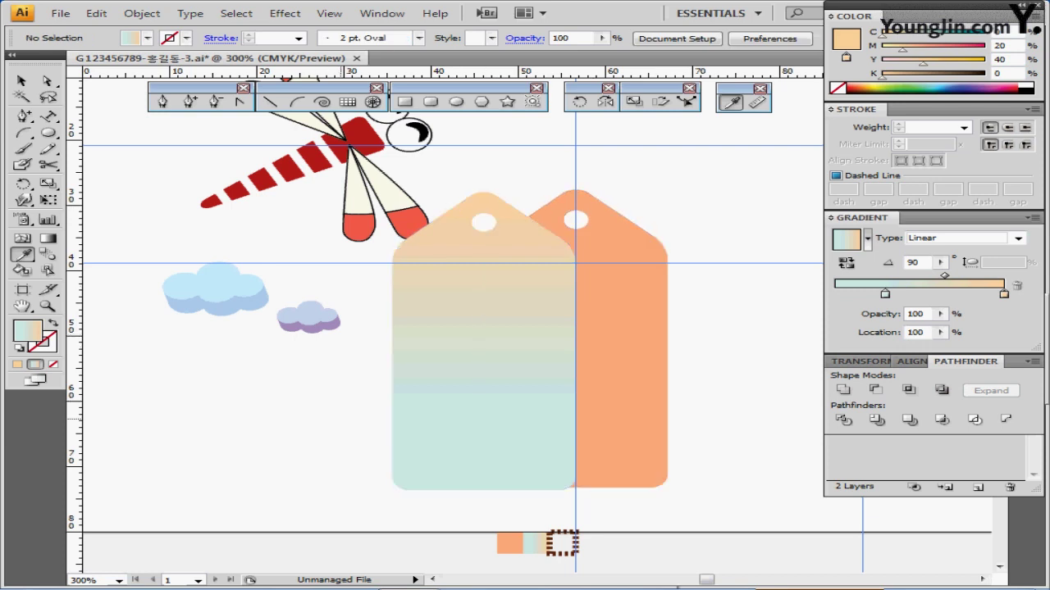
- Move the brown "Book Town" text from below the artboard onto the upper half of the front tag
{"action": "left_click_drag", "start_coordinate": [547, 414], "coordinate": [550, 261]}
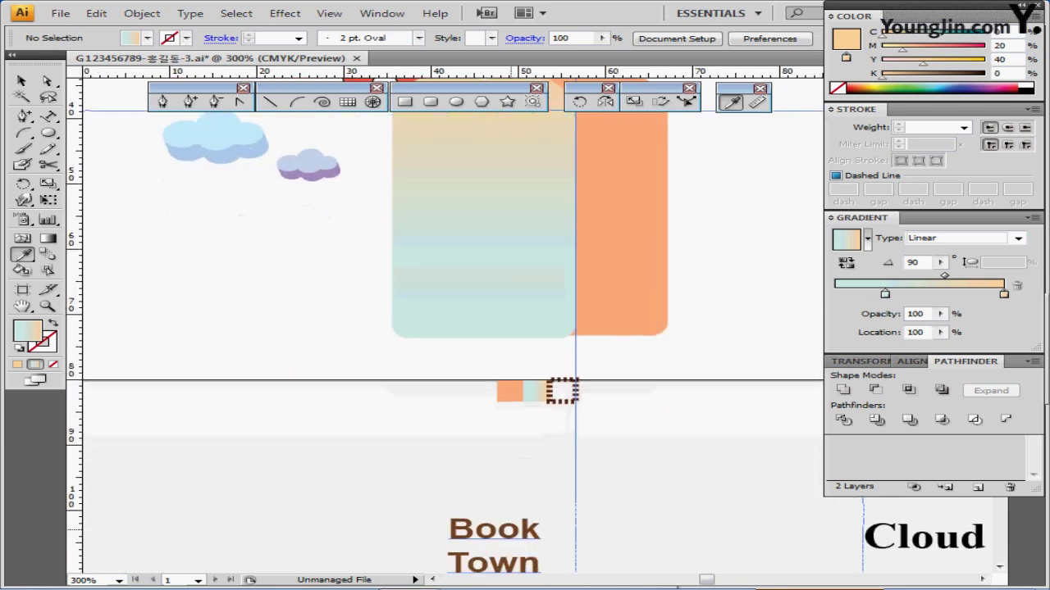
{"action": "left_click", "coordinate": [510, 534], "text": "ctrl"}
{"action": "left_click_drag", "start_coordinate": [494, 541], "coordinate": [480, 186]}
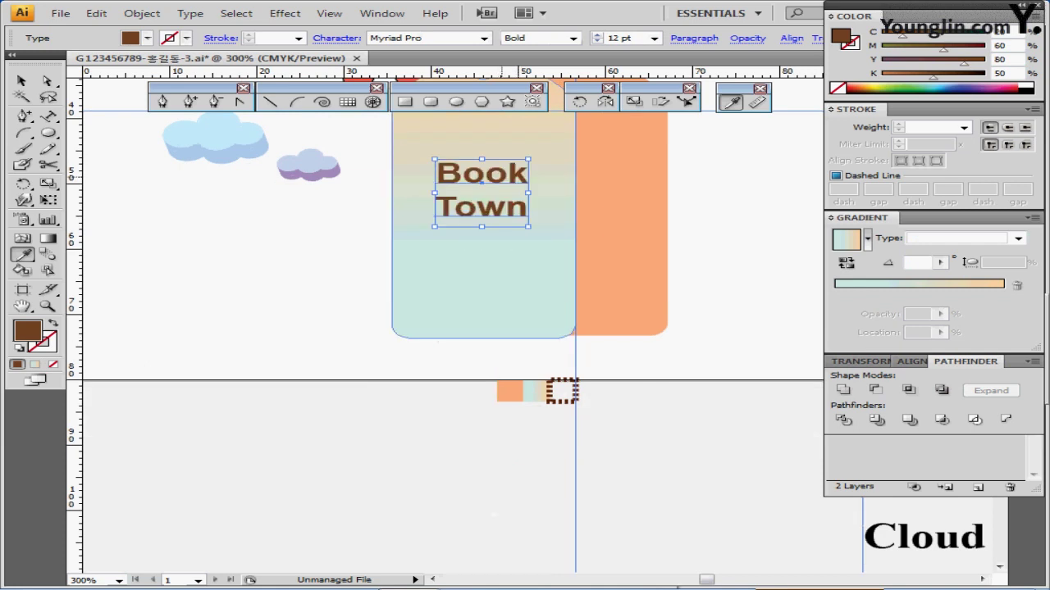
{"action": "scroll", "coordinate": [481, 186], "scroll_direction": "up", "scroll_amount": 4}
{"action": "left_click_drag", "start_coordinate": [484, 343], "coordinate": [486, 296]}
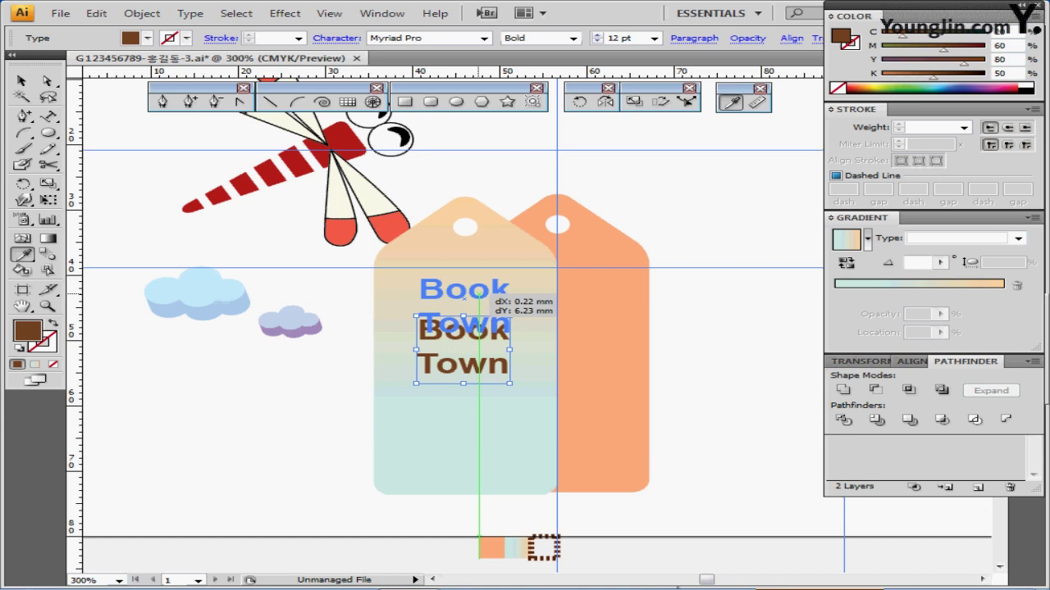
{"action": "left_click_drag", "start_coordinate": [479, 294], "coordinate": [479, 293]}
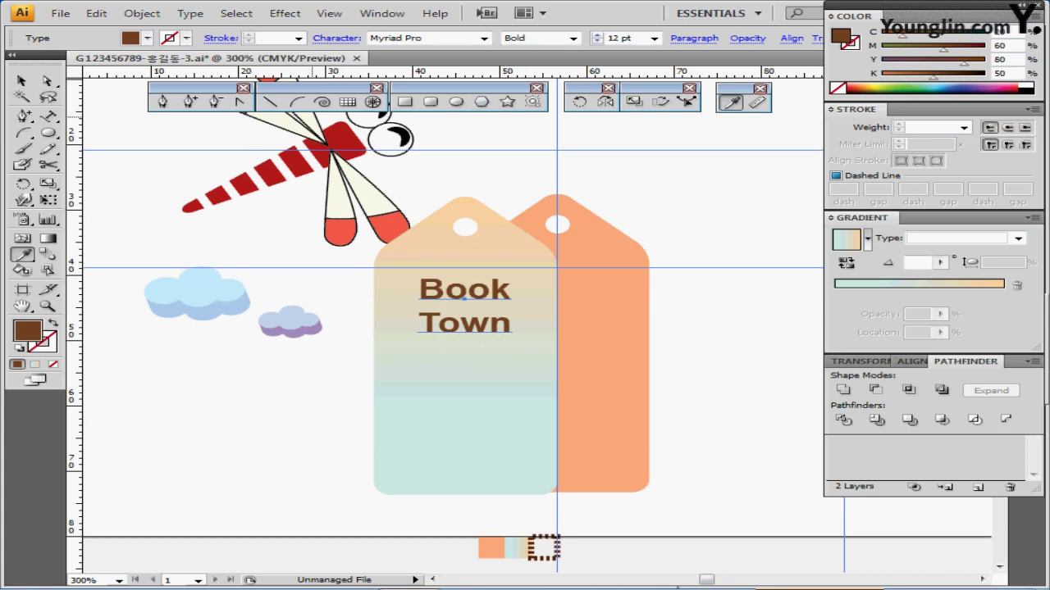
- Apply centred paragraph alignment to the "Book Town" text and shift the text slightly upward on the tag
{"action": "left_click", "coordinate": [694, 38]}
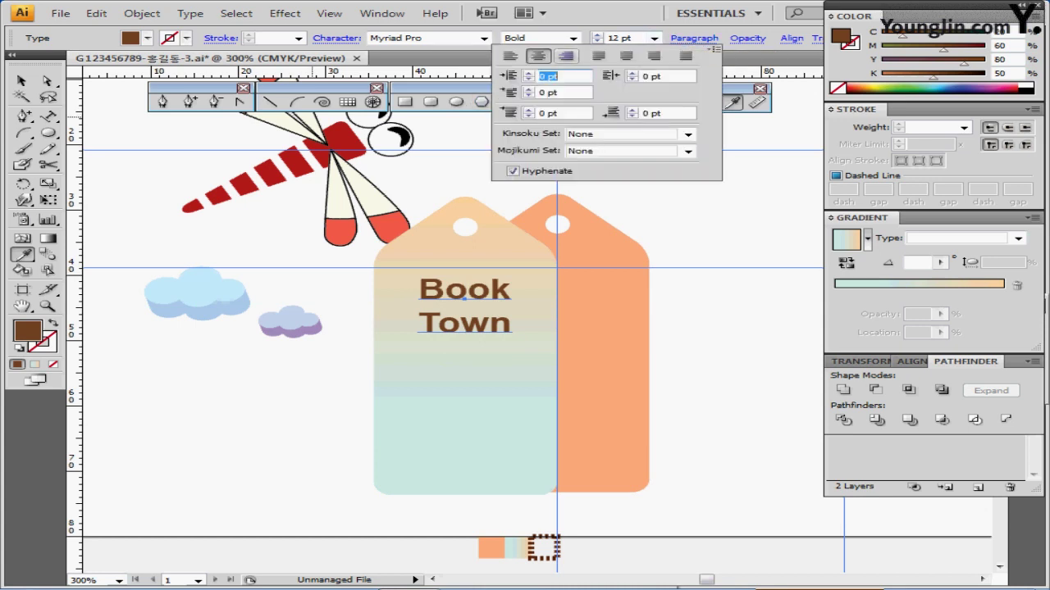
{"action": "left_click", "coordinate": [538, 56]}
{"action": "key", "text": "Escape"}
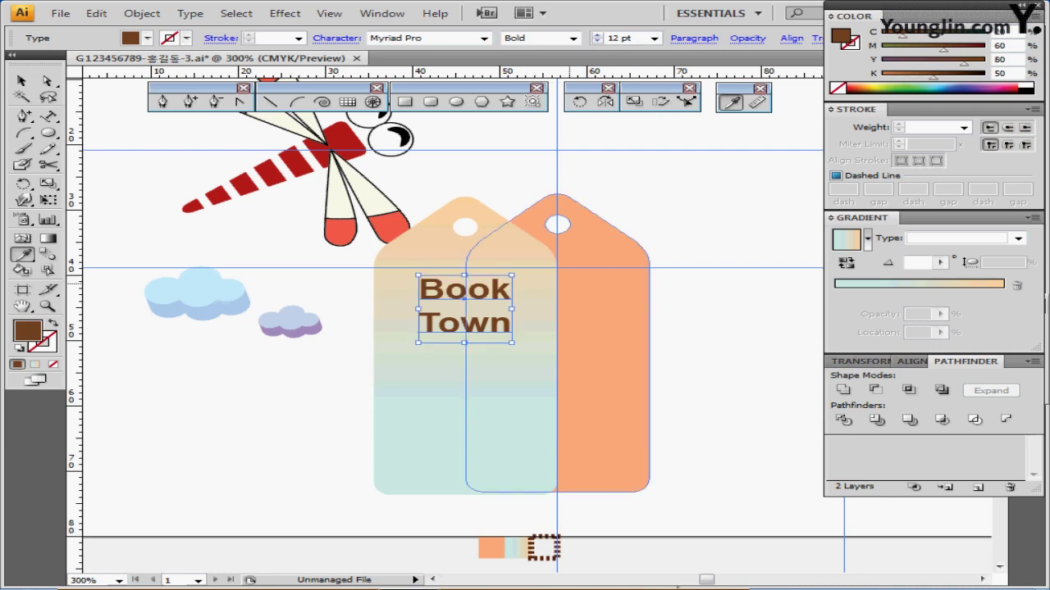
{"action": "left_click", "coordinate": [678, 215], "text": "ctrl"}
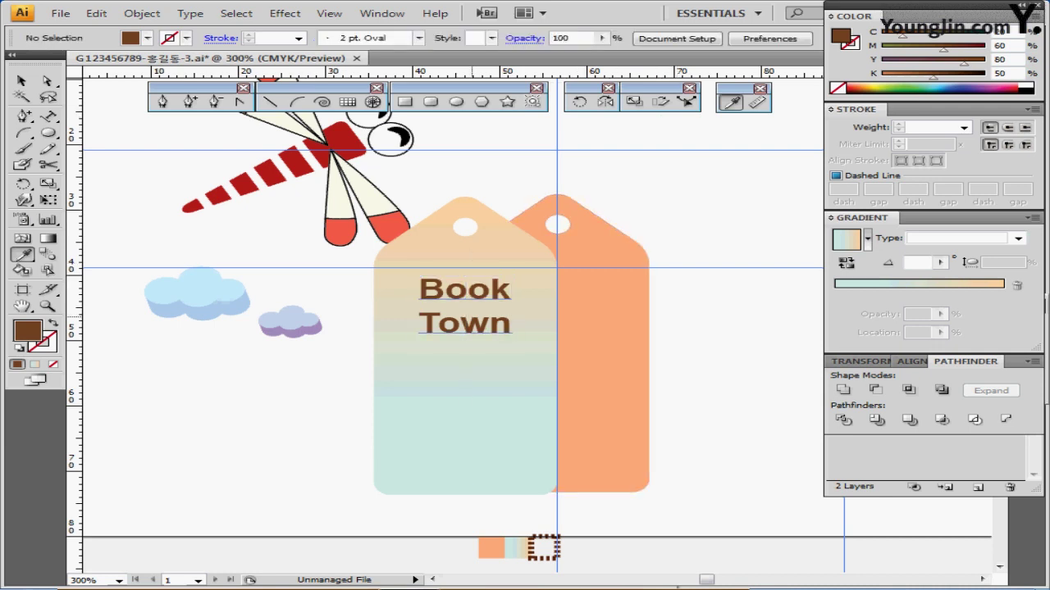
{"action": "left_click_drag", "start_coordinate": [480, 326], "coordinate": [482, 322]}
{"action": "key", "text": "ctrl+shift+a"}
- Paste a copy of the small purple cloud, place it below the "Book Town" text on the tag, and scale it down uniformly
{"action": "left_click_drag", "start_coordinate": [289, 377], "coordinate": [335, 383]}
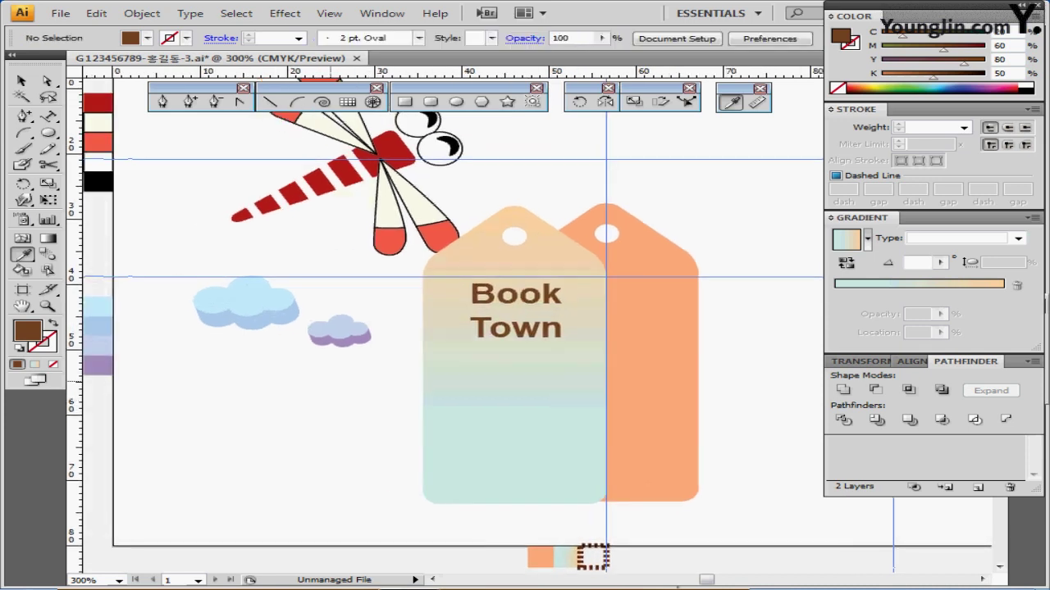
{"action": "left_click", "coordinate": [332, 338]}
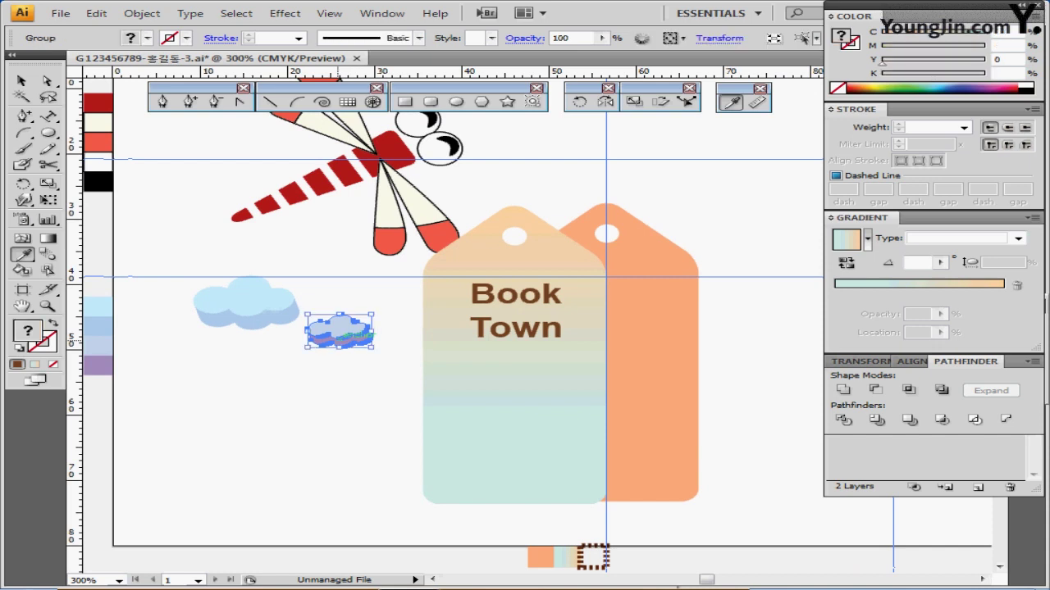
{"action": "key", "text": "ctrl+c"}
{"action": "key", "text": "ctrl+v"}
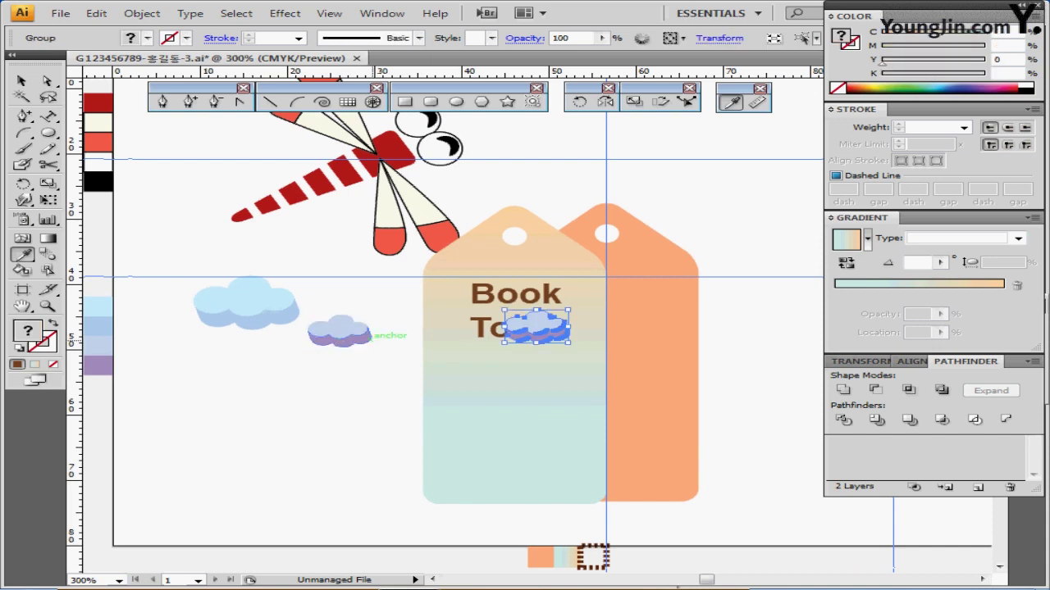
{"action": "left_click_drag", "start_coordinate": [537, 328], "coordinate": [512, 374]}
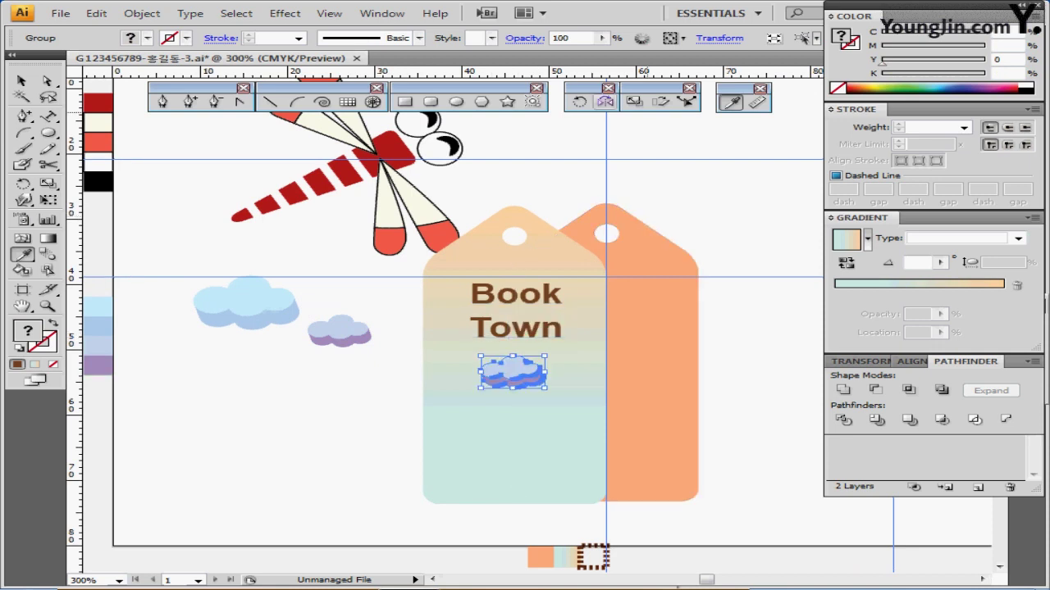
{"action": "double_click", "coordinate": [634, 101]}
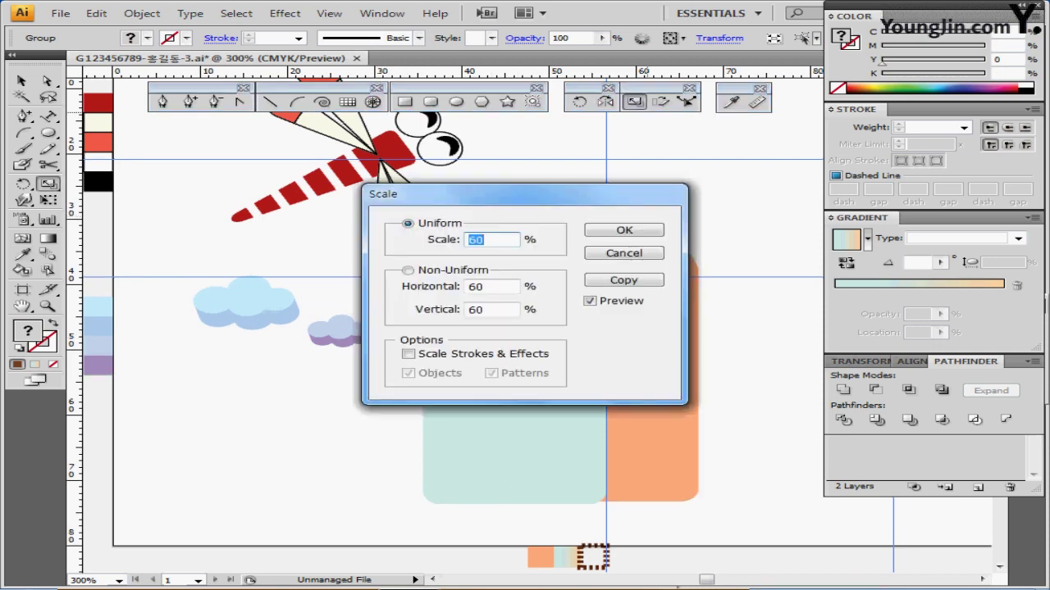
{"action": "key", "text": "Return"}
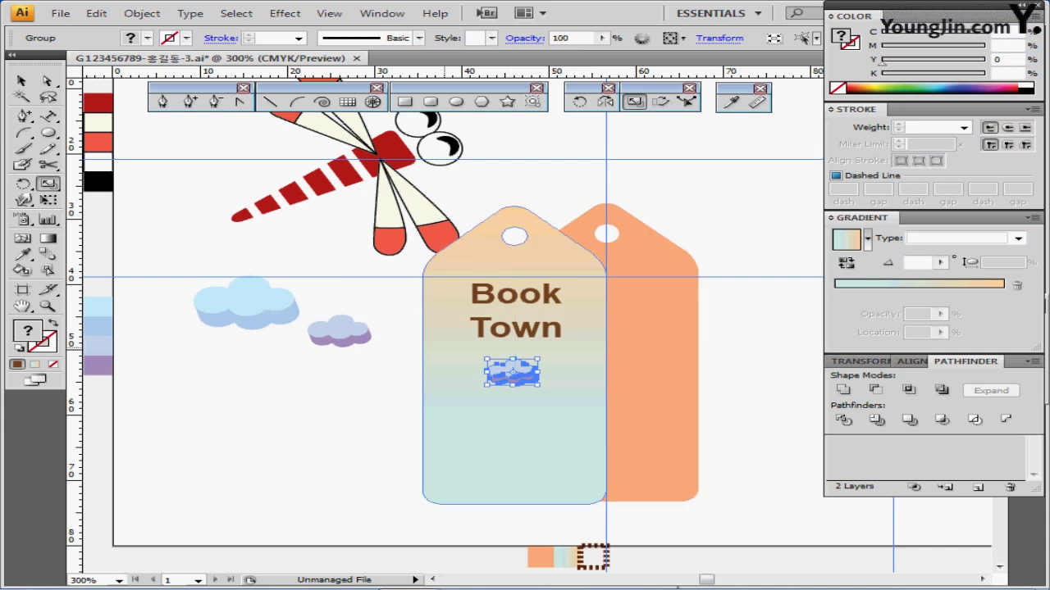
- Align the front tag, the "Book Town" text and the pasted cloud by their horizontal centres
{"action": "left_click_drag", "start_coordinate": [402, 289], "coordinate": [497, 390]}
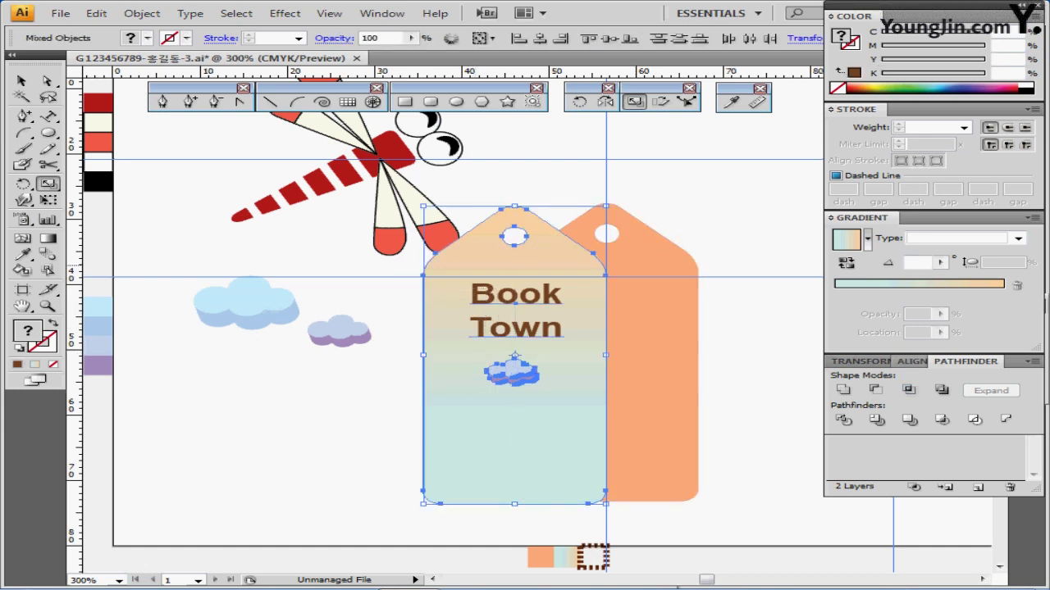
{"action": "left_click", "coordinate": [912, 361]}
{"action": "left_click", "coordinate": [879, 389]}
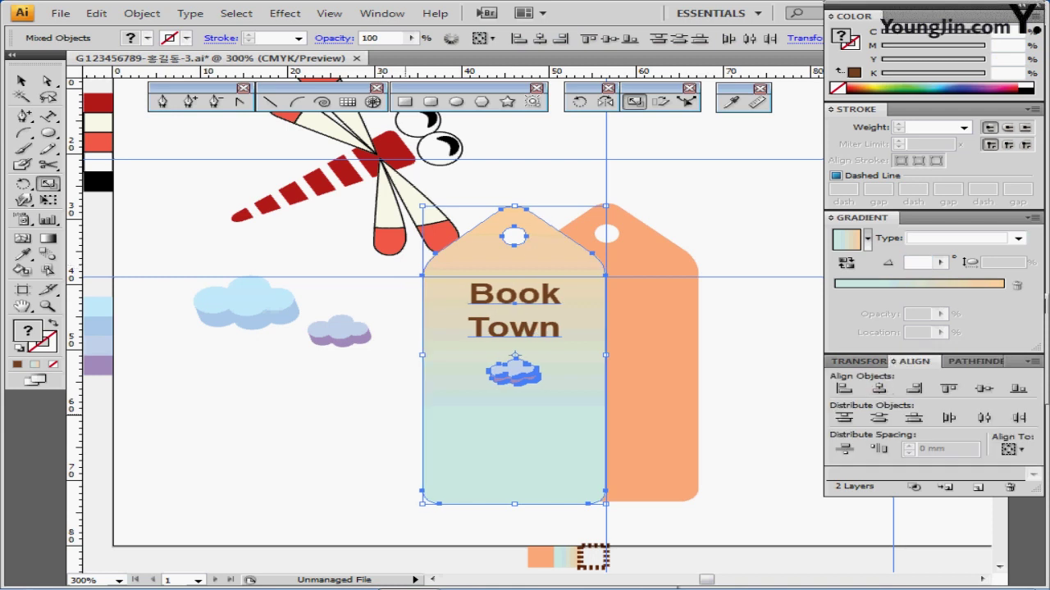
- Nudge the tag's small cloud up three increments closer to the text and clear the selection
{"action": "left_click", "coordinate": [392, 414], "text": "ctrl"}
{"action": "left_click", "coordinate": [520, 376], "text": "ctrl"}
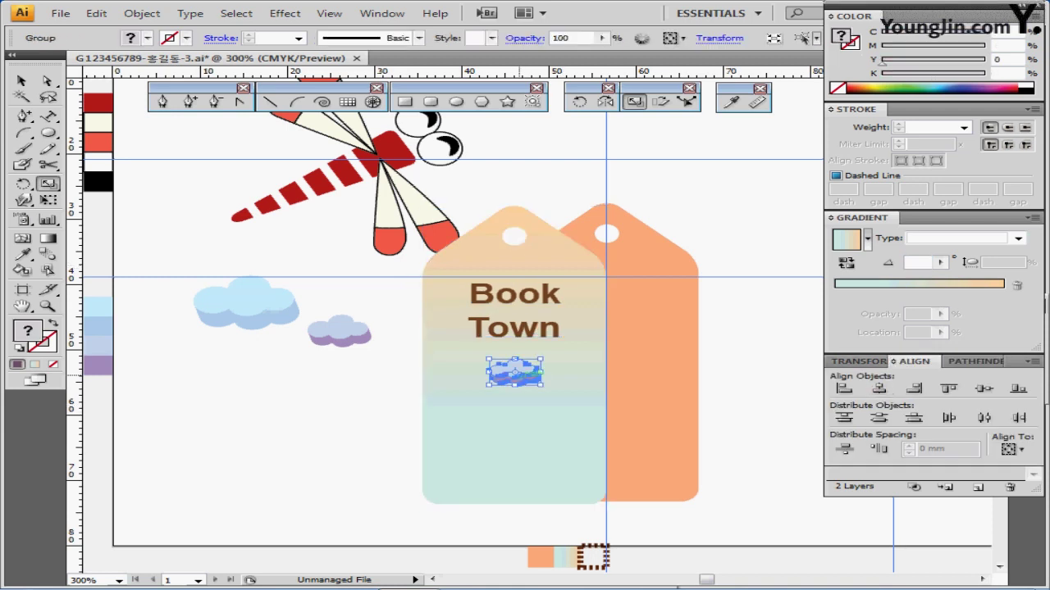
{"action": "key", "text": "Up"}
{"action": "key", "text": "Up"}
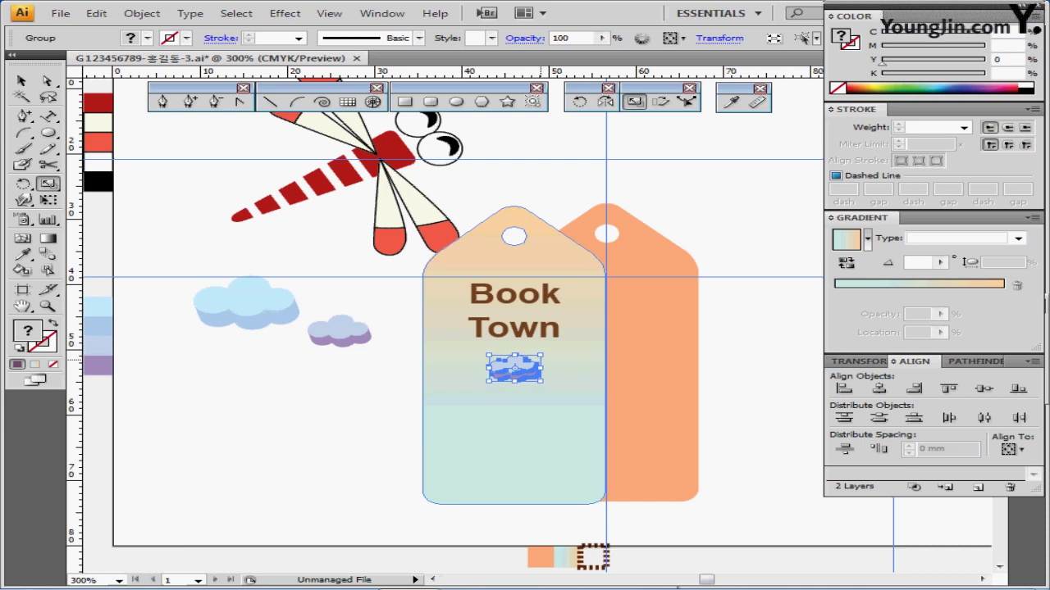
{"action": "key", "text": "Up"}
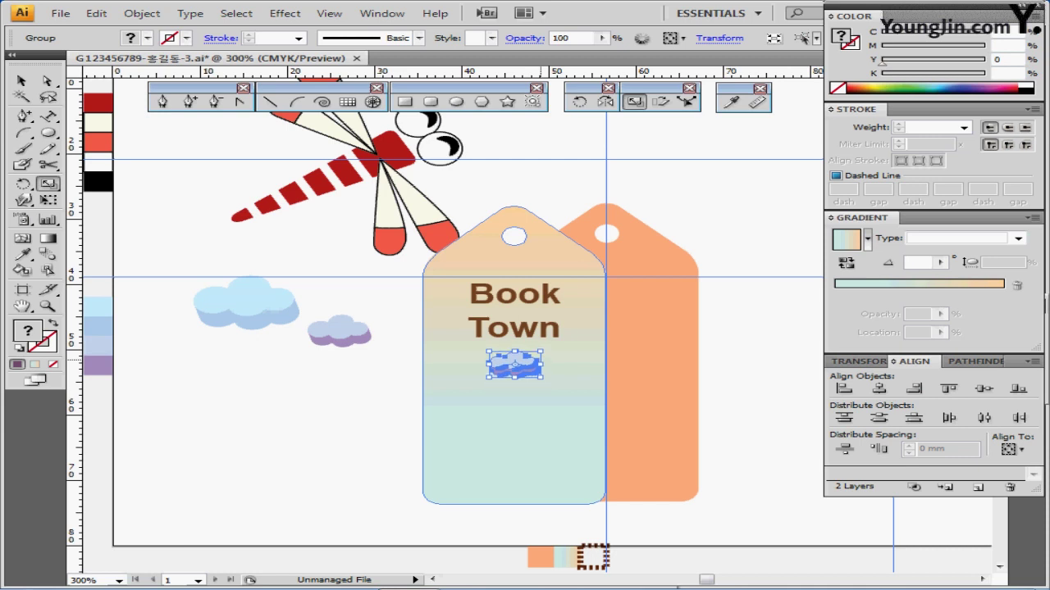
{"action": "key", "text": "ctrl+shift+a"}
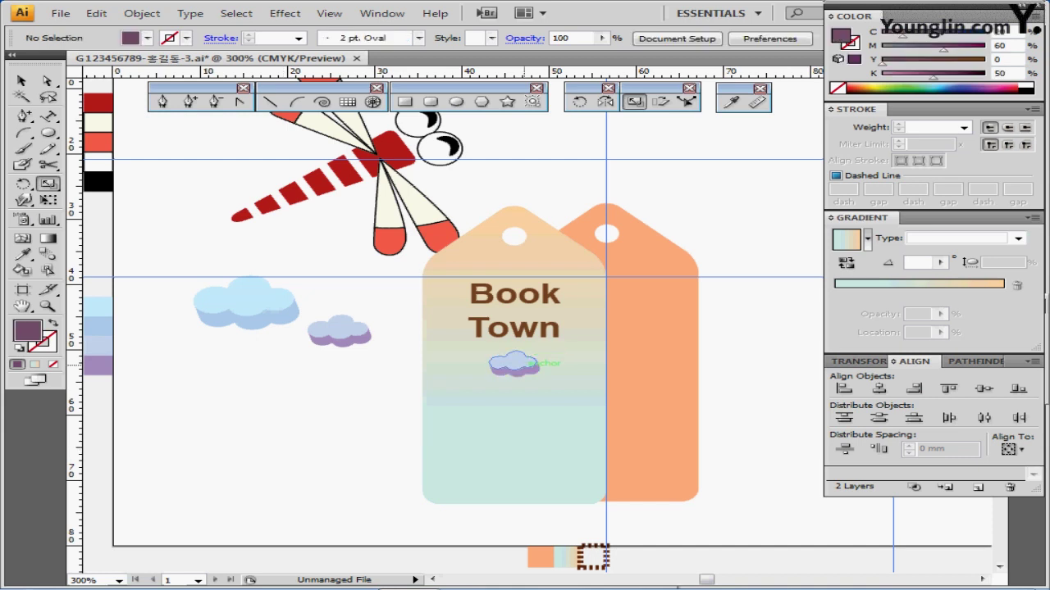
- Duplicate the tag's small cloud about 4.9 mm straight down and repeat the copy twice to make a column of four clouds
{"action": "left_click", "coordinate": [521, 363], "text": "ctrl"}
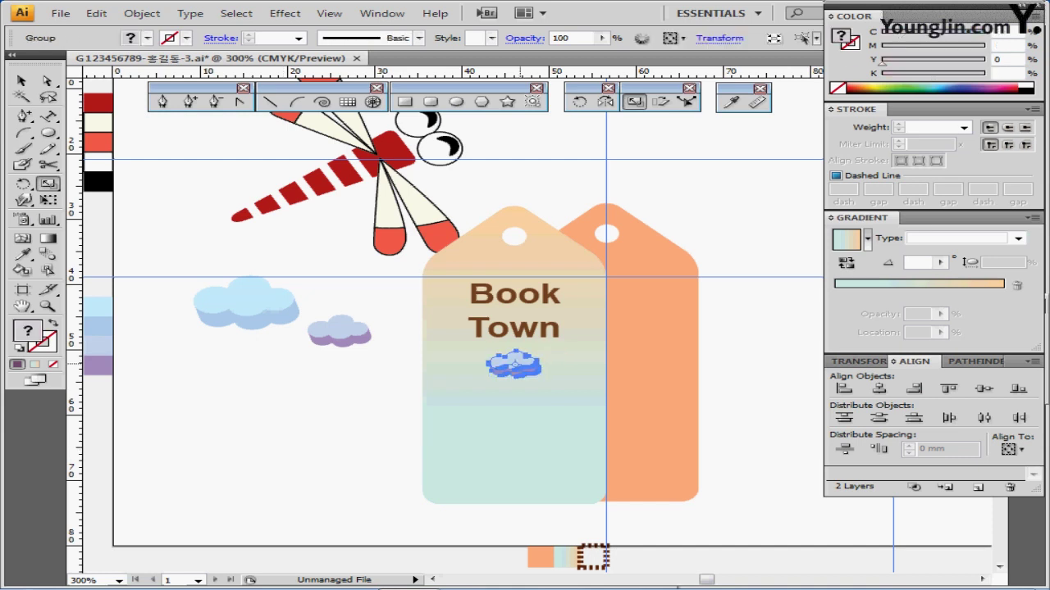
{"action": "left_click_drag", "start_coordinate": [521, 364], "coordinate": [514, 396]}
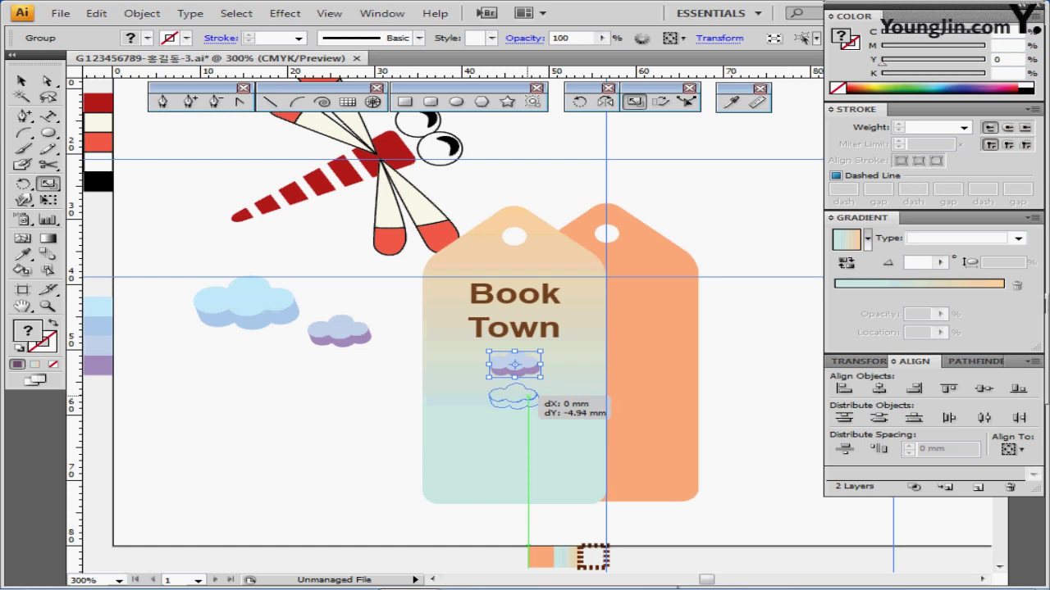
{"action": "left_click_drag", "start_coordinate": [514, 396], "coordinate": [514, 396]}
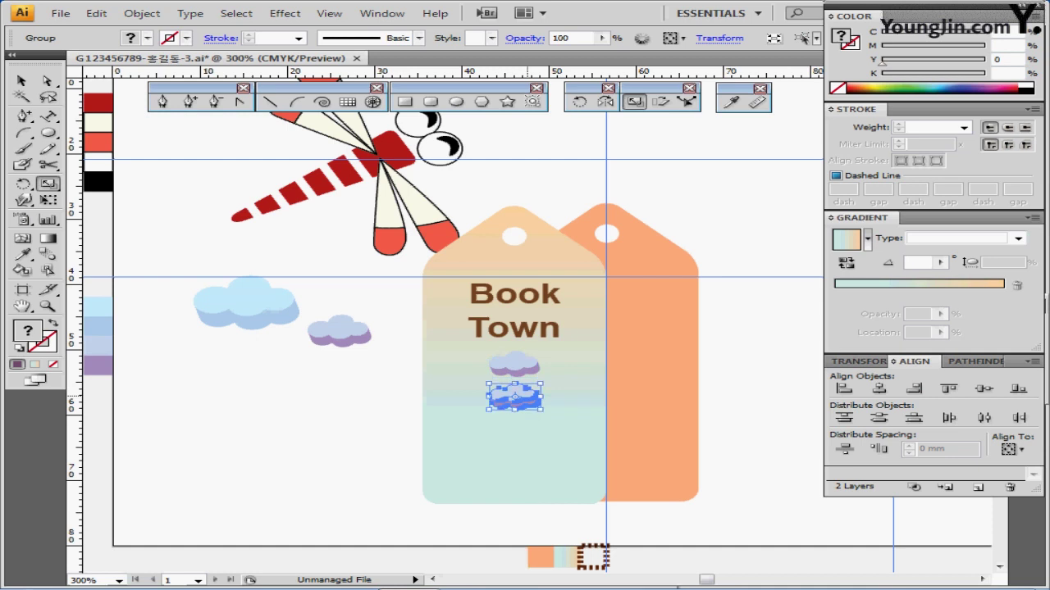
{"action": "key", "text": "ctrl+d"}
{"action": "key", "text": "ctrl+d"}
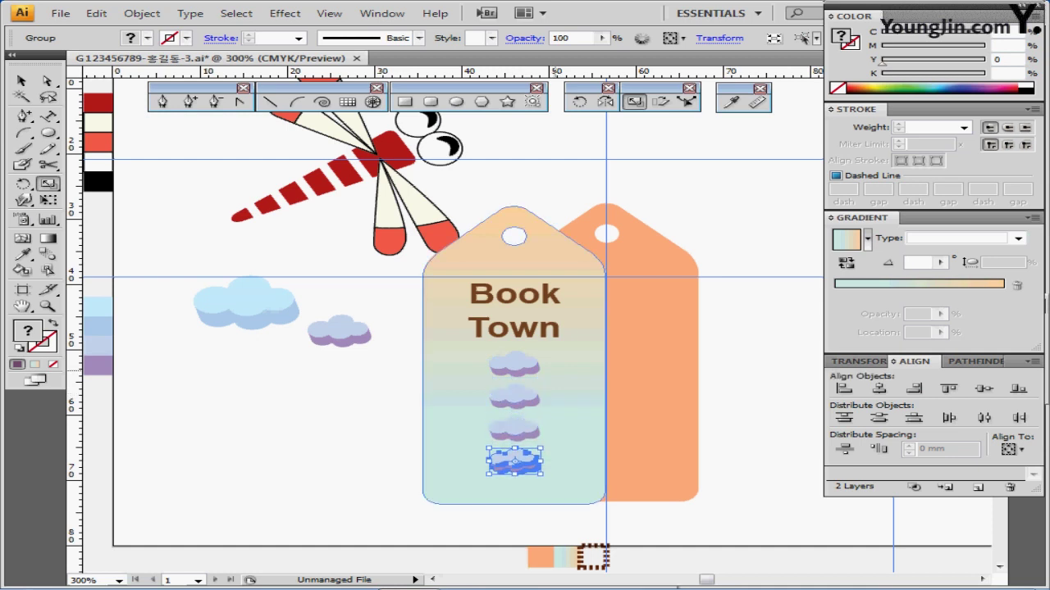
- Group the four small clouds on the front tag
{"action": "left_click", "coordinate": [514, 428], "text": "shift"}
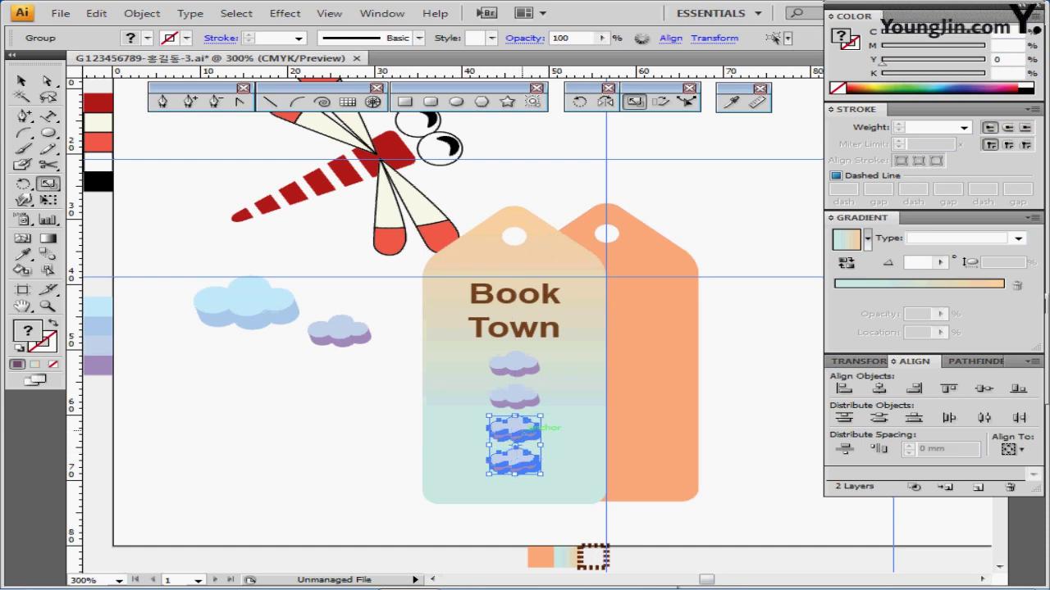
{"action": "left_click", "coordinate": [514, 397], "text": "shift"}
{"action": "left_click", "coordinate": [514, 363], "text": "shift"}
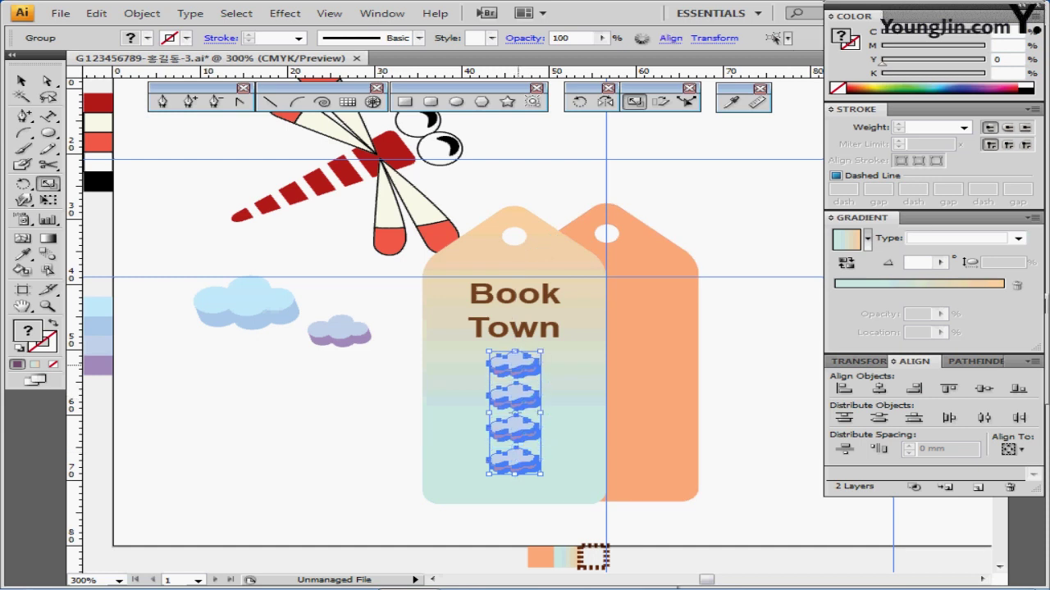
{"action": "key", "text": "ctrl+shift+b"}
{"action": "key", "text": "ctrl+g"}
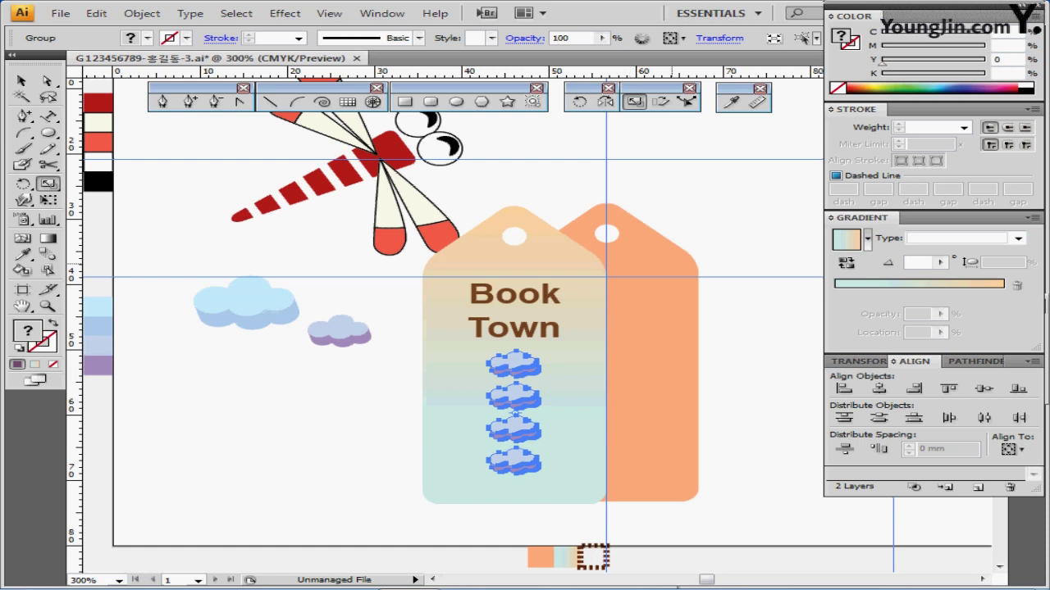
- Rotate the front tag together with its "Book Town" text and cloud column by -20 degrees
{"action": "left_click", "coordinate": [494, 184], "text": "ctrl"}
{"action": "left_click_drag", "start_coordinate": [492, 182], "coordinate": [515, 446]}
{"action": "key", "text": "ctrl+shift+b"}
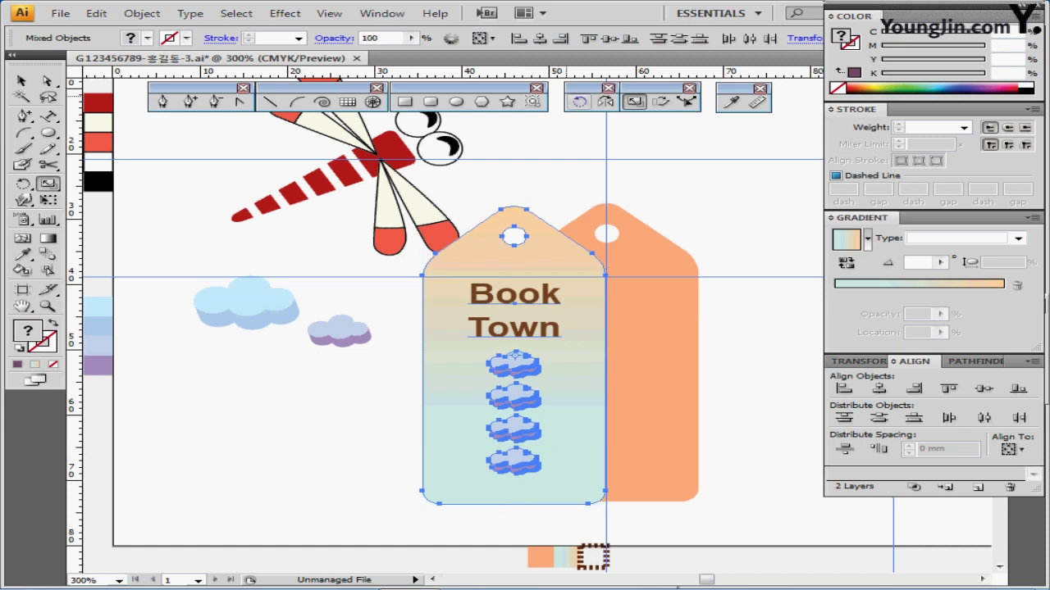
{"action": "double_click", "coordinate": [579, 101]}
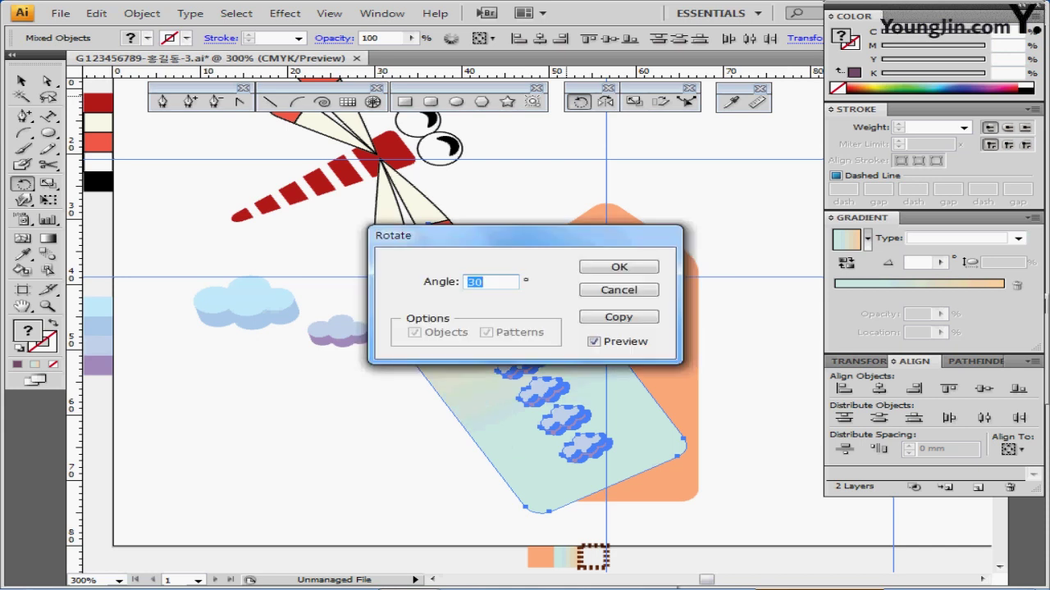
{"action": "key", "text": "BackSpace"}
{"action": "type", "text": "-20"}
{"action": "key", "text": "Return"}
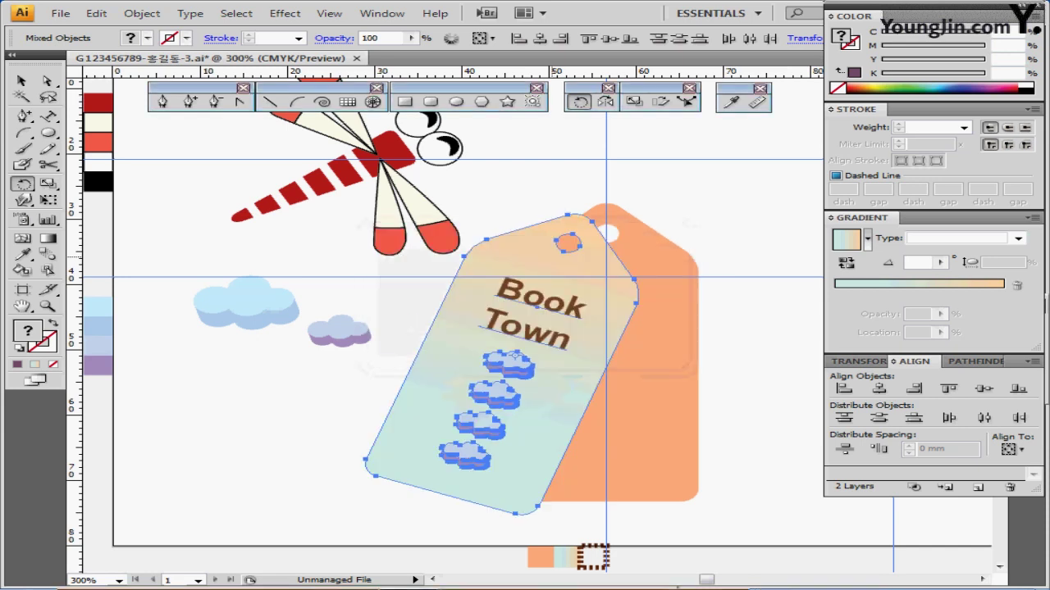
- Nudge the rotated front tag and its contents until its hole sits over the back tag's hole, then clear the selection
{"action": "key", "text": "Right"}
{"action": "key", "text": "Right"}
{"action": "key", "text": "Right"}
{"action": "key", "text": "Right"}
{"action": "key", "text": "Right"}
{"action": "key", "text": "Right"}
{"action": "key", "text": "Right"}
{"action": "key", "text": "Right"}
{"action": "key", "text": "Right"}
{"action": "key", "text": "Right"}
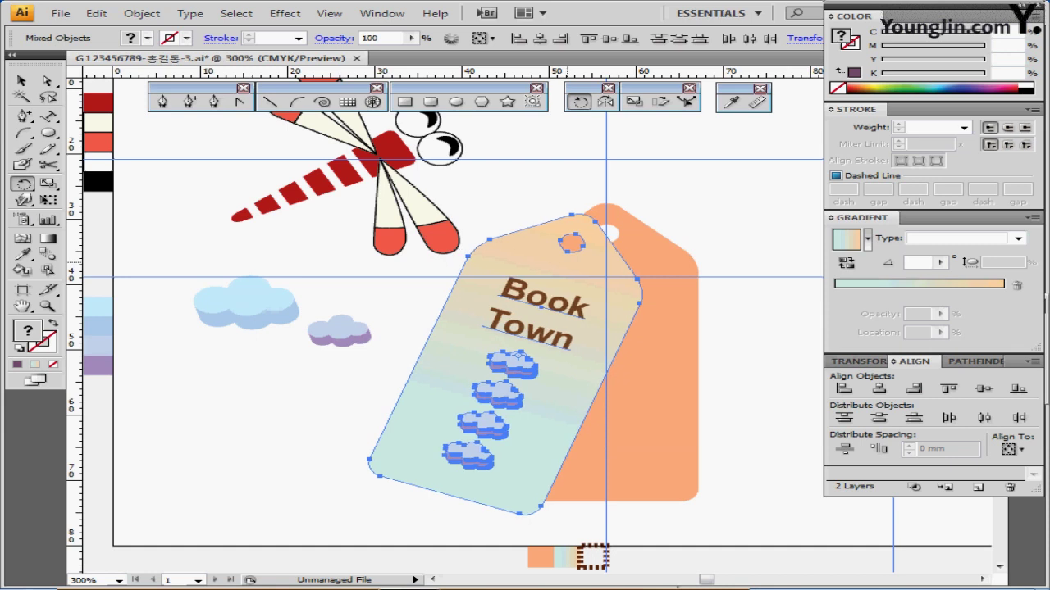
{"action": "key", "text": "Up"}
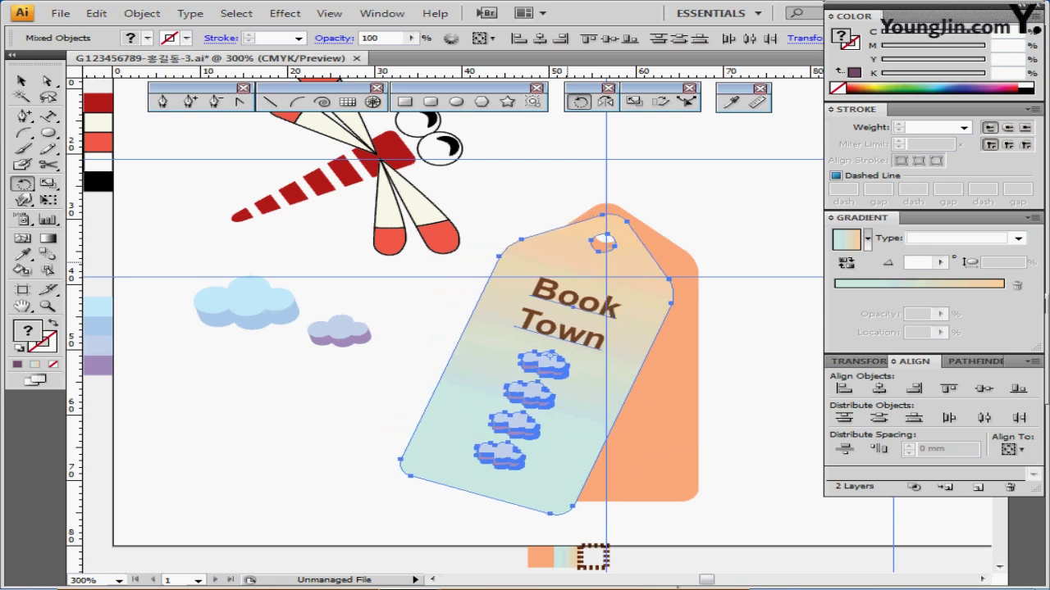
{"action": "key", "text": "Right"}
{"action": "key", "text": "Up"}
{"action": "key", "text": "Up"}
{"action": "key", "text": "Up"}
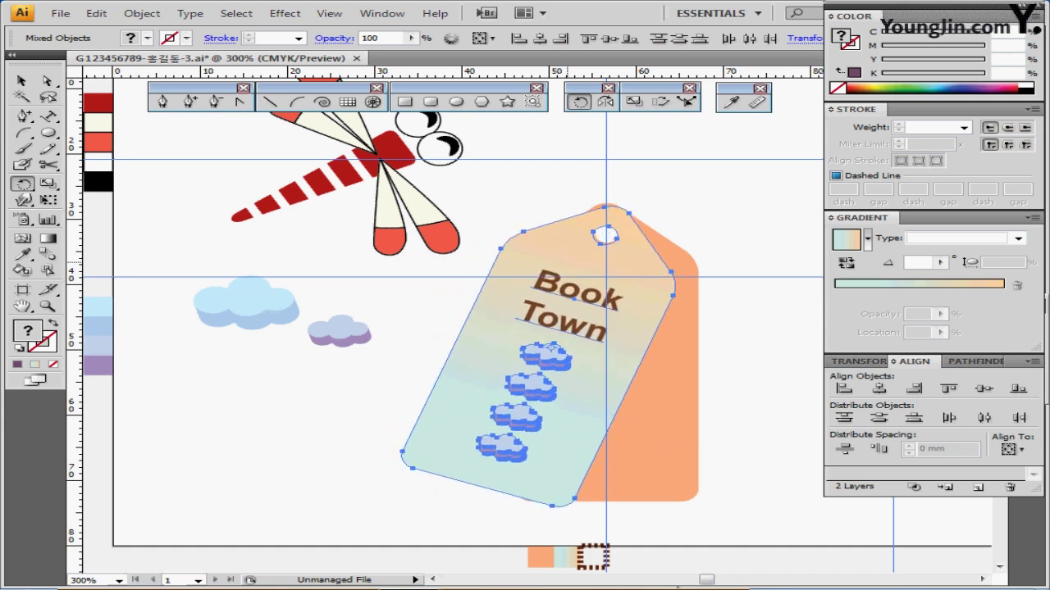
{"action": "key", "text": "Down"}
{"action": "key", "text": "Down"}
{"action": "key", "text": "Down"}
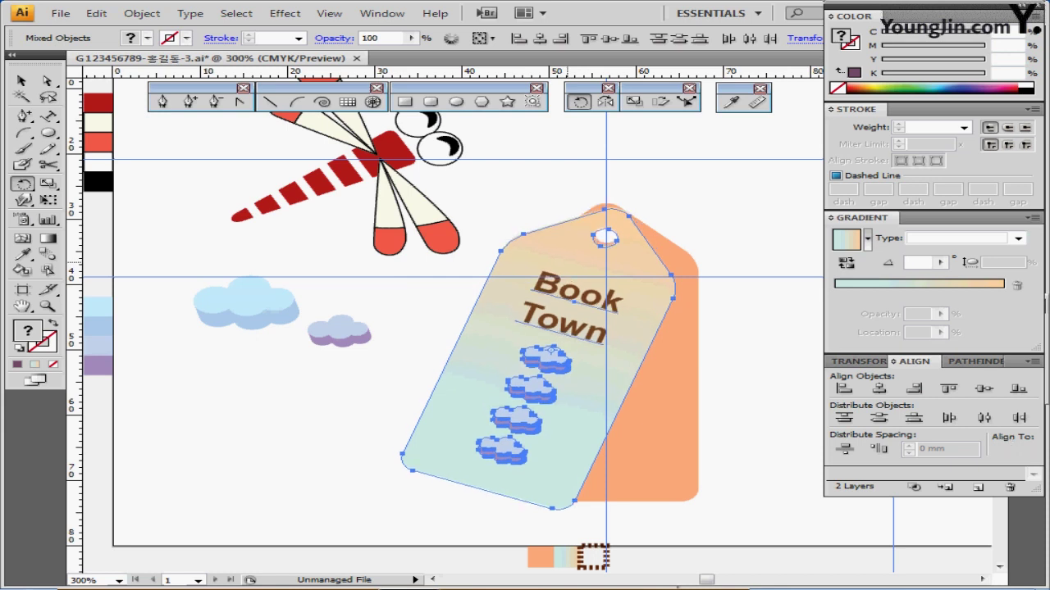
{"action": "key", "text": "Up"}
{"action": "key", "text": "Up"}
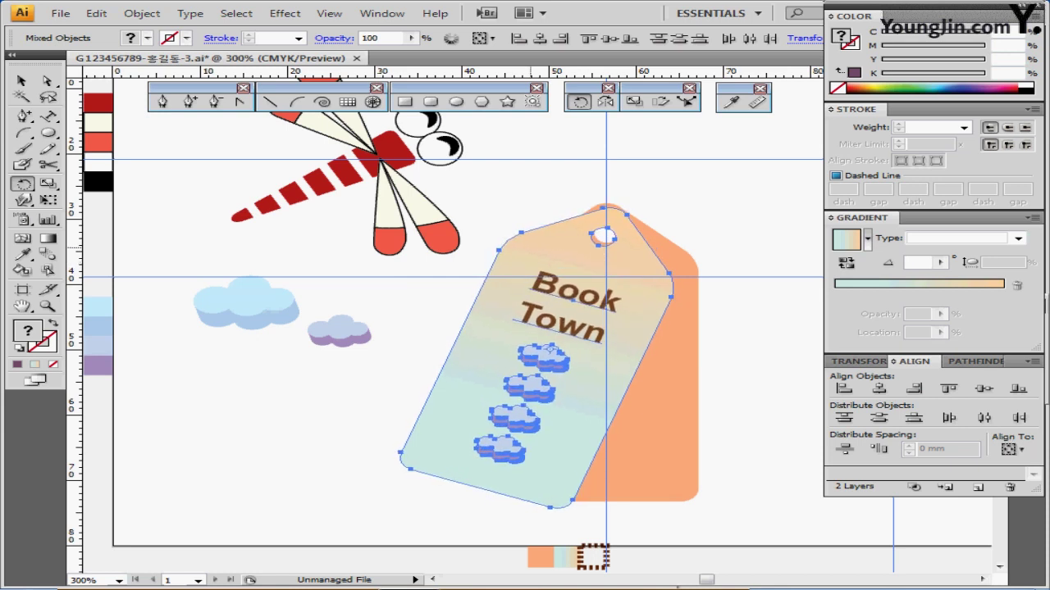
{"action": "key", "text": "ctrl"}
{"action": "left_click", "coordinate": [492, 175], "text": "ctrl"}
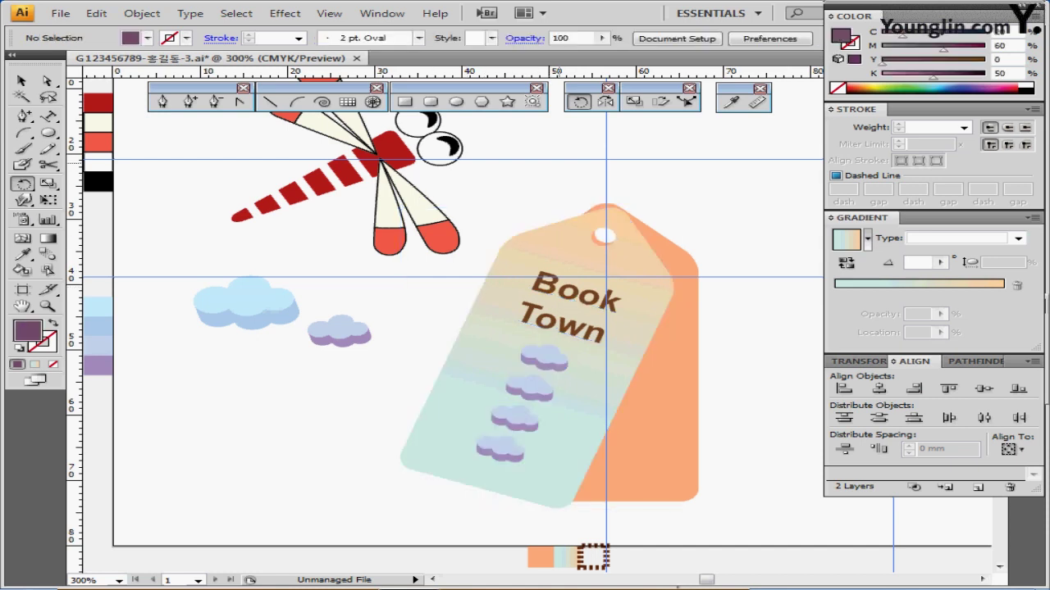
- Paste a copy of the large dragonfly and scale it uniformly to 35%, with strokes and effects scaled too
{"action": "left_click", "coordinate": [367, 169], "text": "ctrl"}
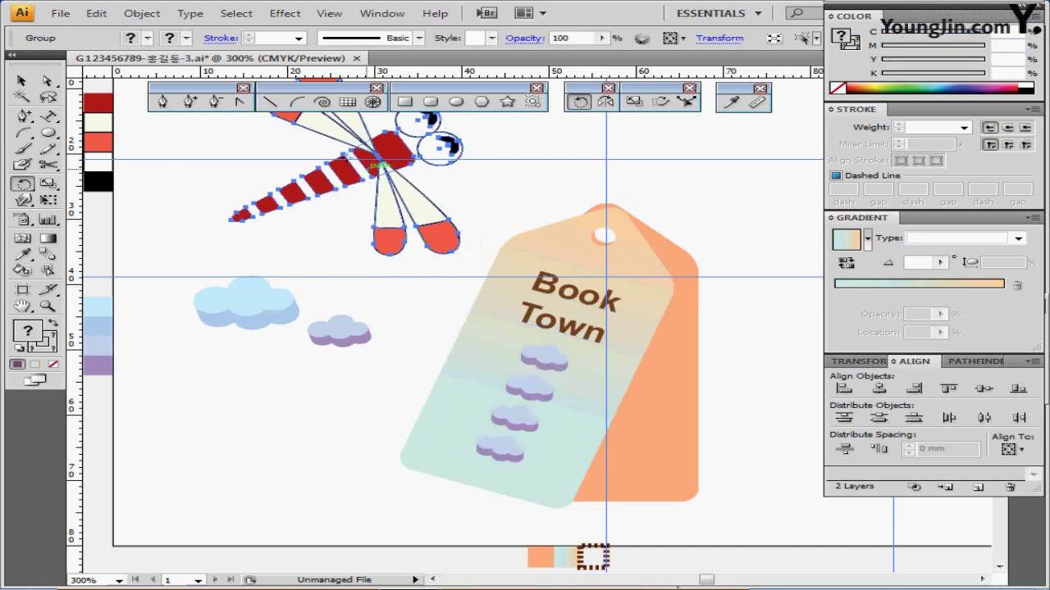
{"action": "key", "text": "ctrl+shift+b"}
{"action": "key", "text": "ctrl+v"}
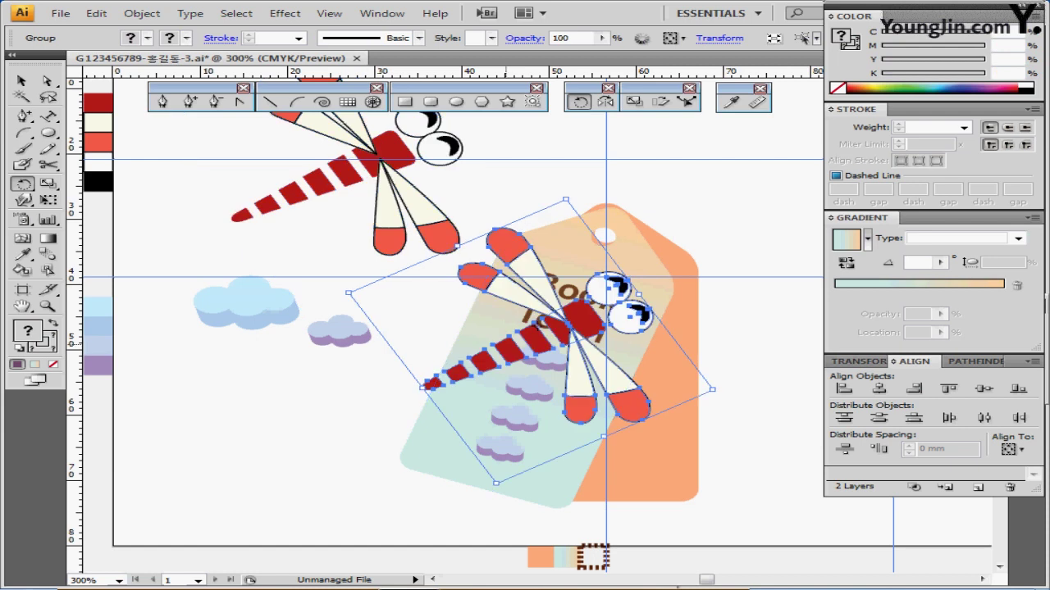
{"action": "key", "text": "ctrl+shift+b"}
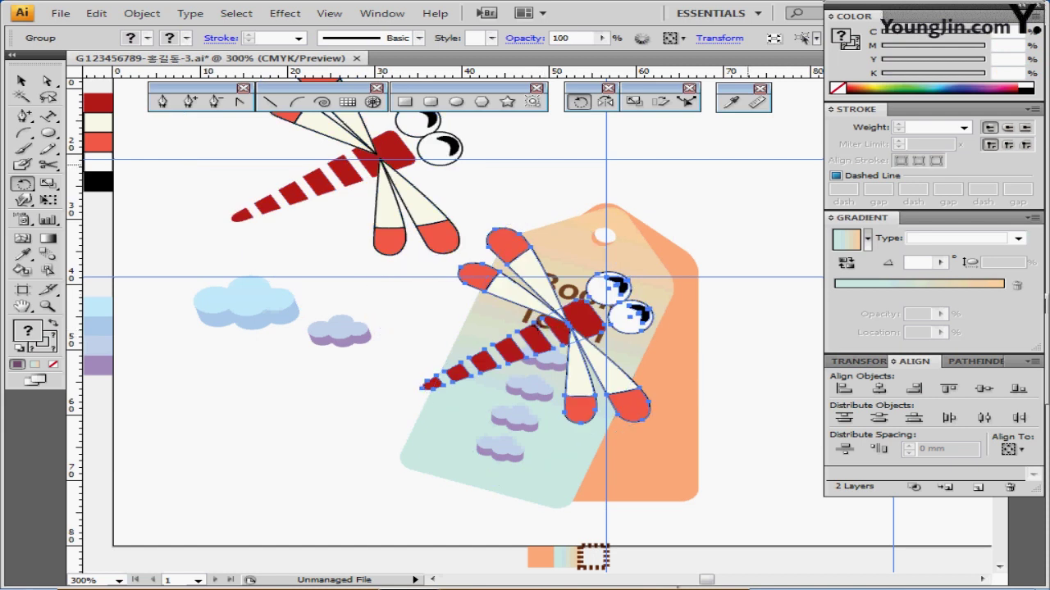
{"action": "double_click", "coordinate": [634, 101]}
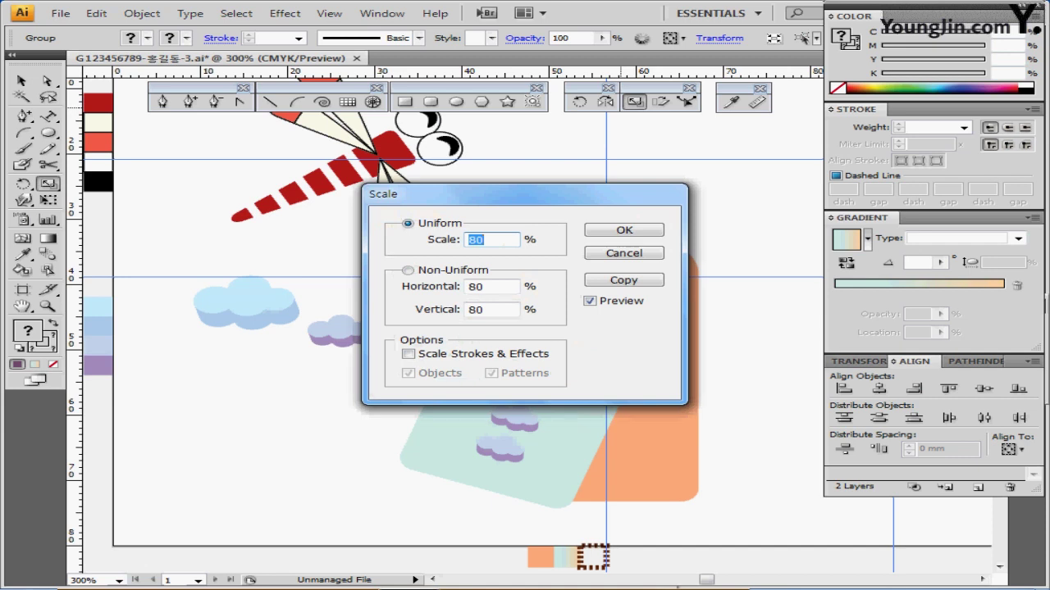
{"action": "type", "text": "35"}
{"action": "left_click", "coordinate": [409, 354]}
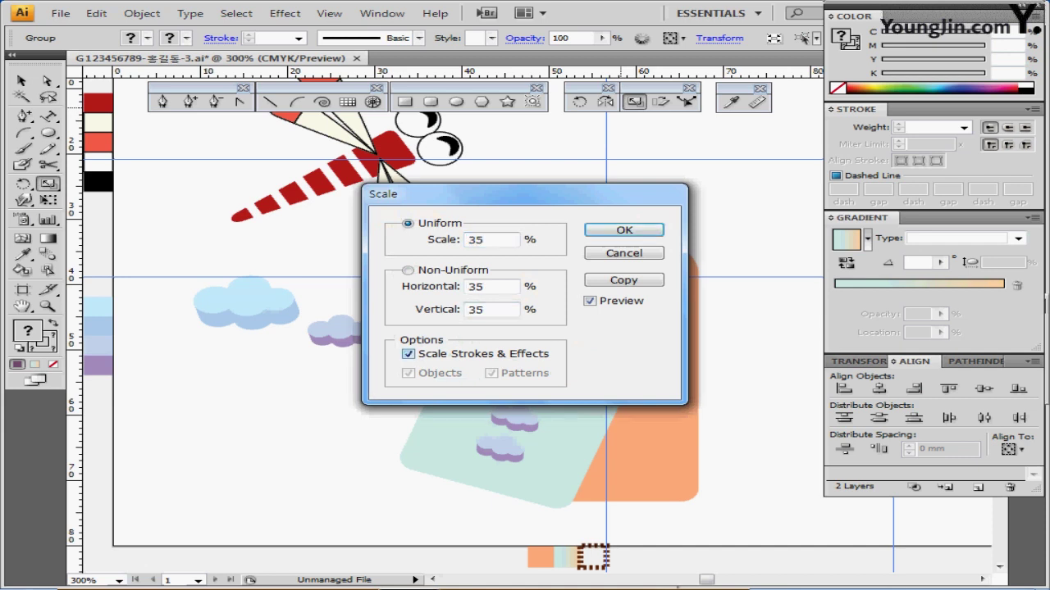
{"action": "left_click", "coordinate": [624, 230]}
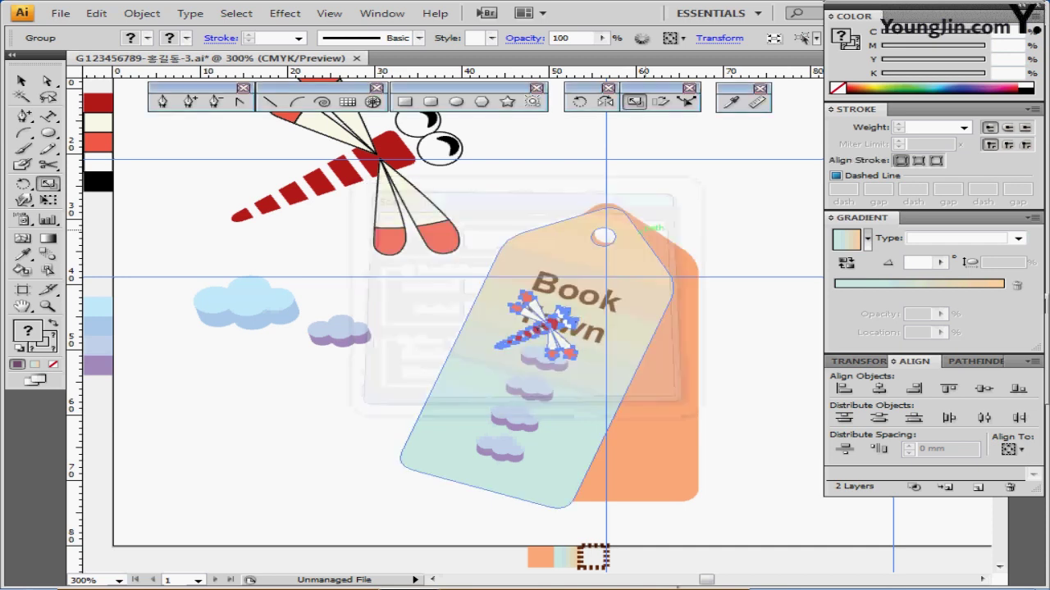
- Move the small dragonfly onto the exposed lower-right corner of the orange back tag and clear the selection
{"action": "left_click_drag", "start_coordinate": [545, 324], "coordinate": [644, 466]}
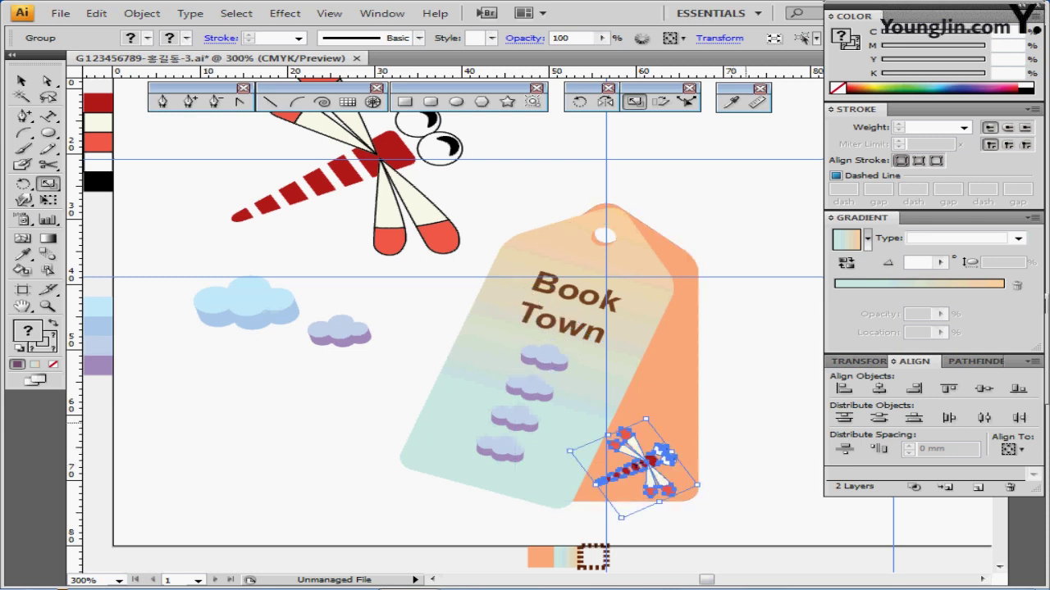
{"action": "left_click_drag", "start_coordinate": [663, 451], "coordinate": [666, 452]}
{"action": "left_click", "coordinate": [732, 401], "text": "ctrl"}
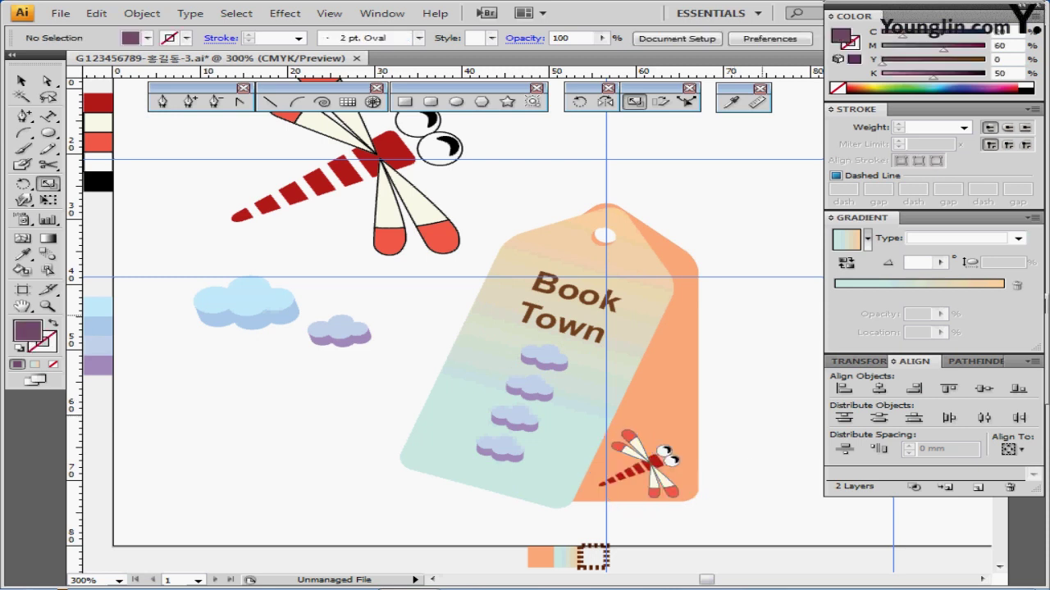
- Show the hidden dashed string paths and bring them in front of the tags, then clear the selection
{"action": "left_click_drag", "start_coordinate": [684, 247], "coordinate": [645, 276]}
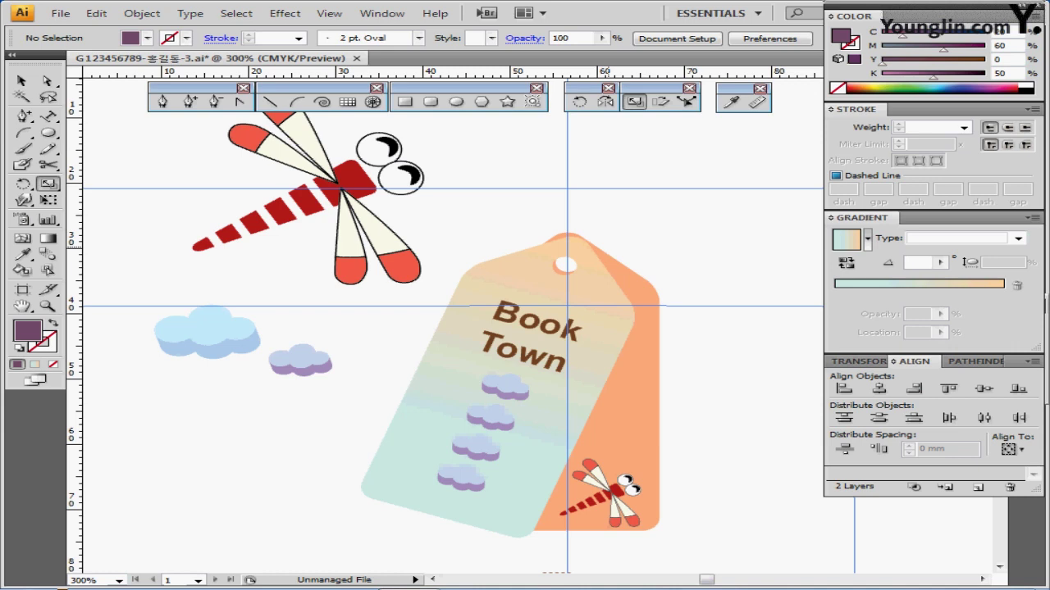
{"action": "key", "text": "ctrl+alt+3"}
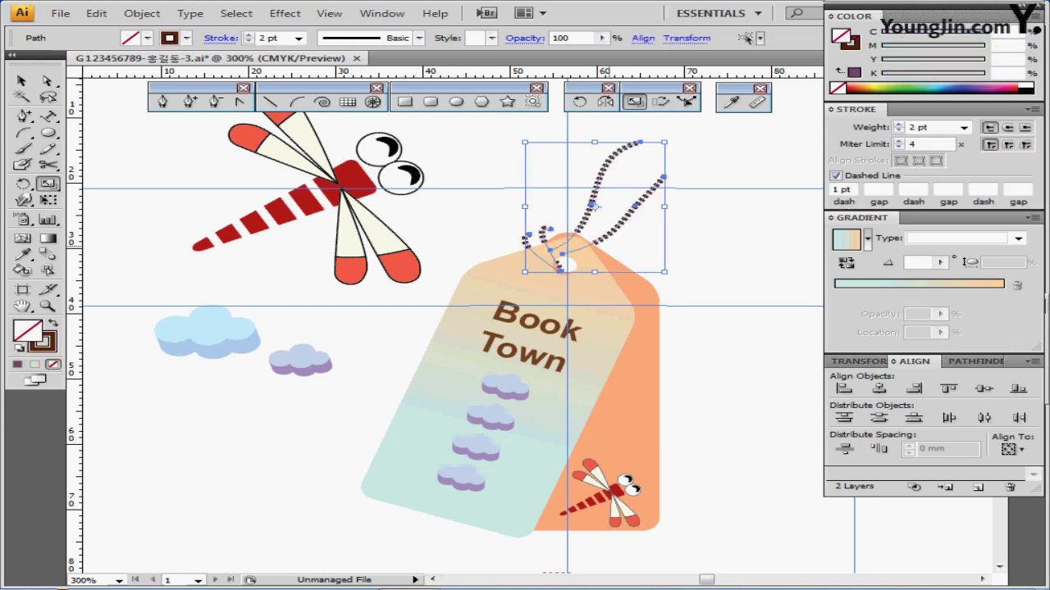
{"action": "key", "text": "ctrl+shift+bracketright"}
{"action": "key", "text": "ctrl+plus"}
{"action": "left_click_drag", "start_coordinate": [602, 276], "coordinate": [593, 254]}
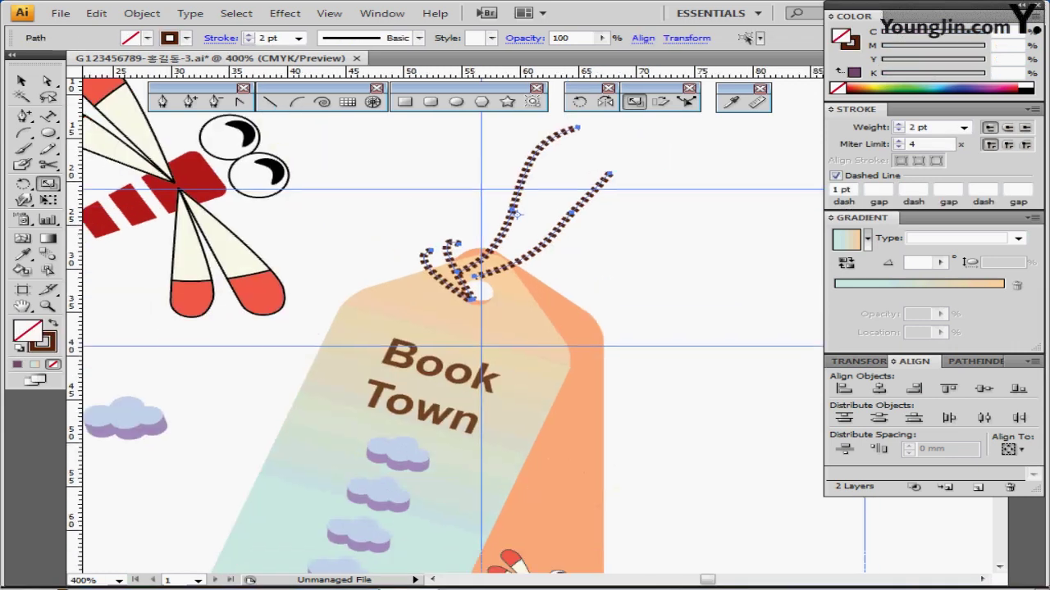
{"action": "key", "text": "ctrl+shift+b"}
{"action": "key", "text": "ctrl+shift+a"}
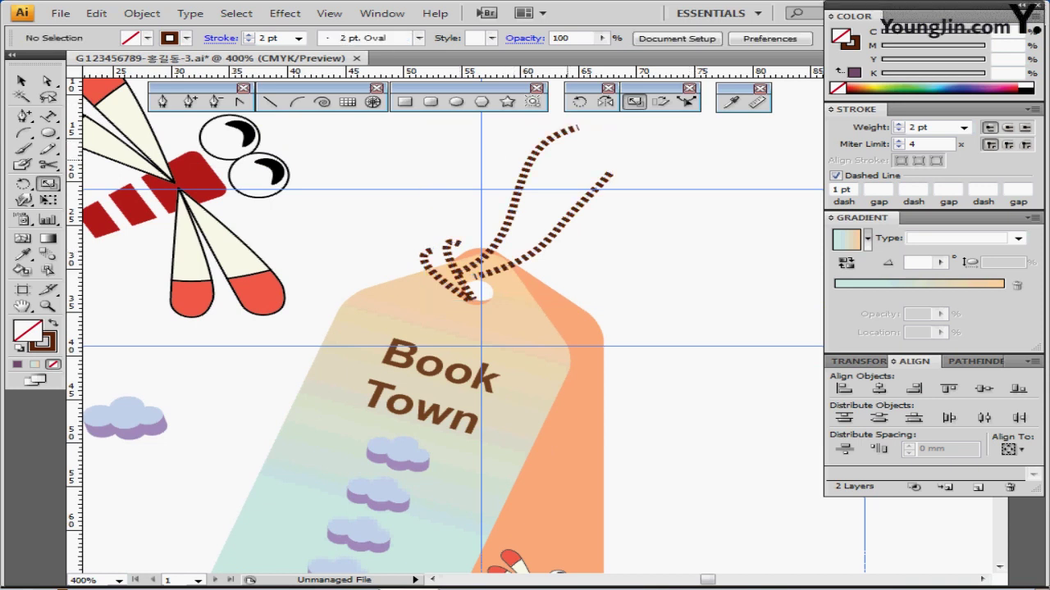
- Send the two long dashed strings behind both tags and clear the selection
{"action": "left_click_drag", "start_coordinate": [533, 153], "coordinate": [496, 176]}
{"action": "left_click", "coordinate": [918, 127]}
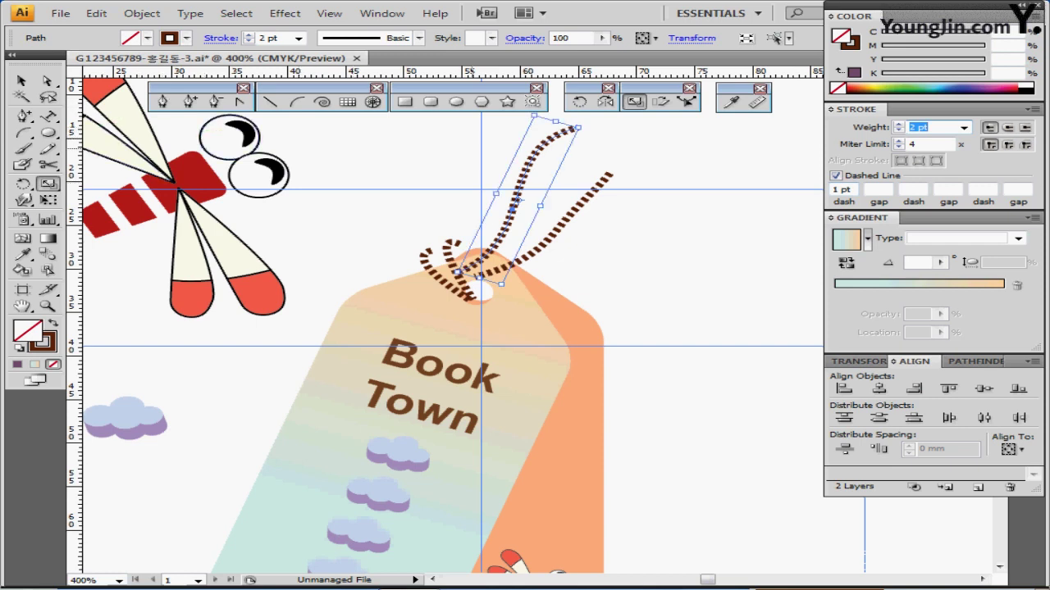
{"action": "left_click_drag", "start_coordinate": [481, 138], "coordinate": [599, 220]}
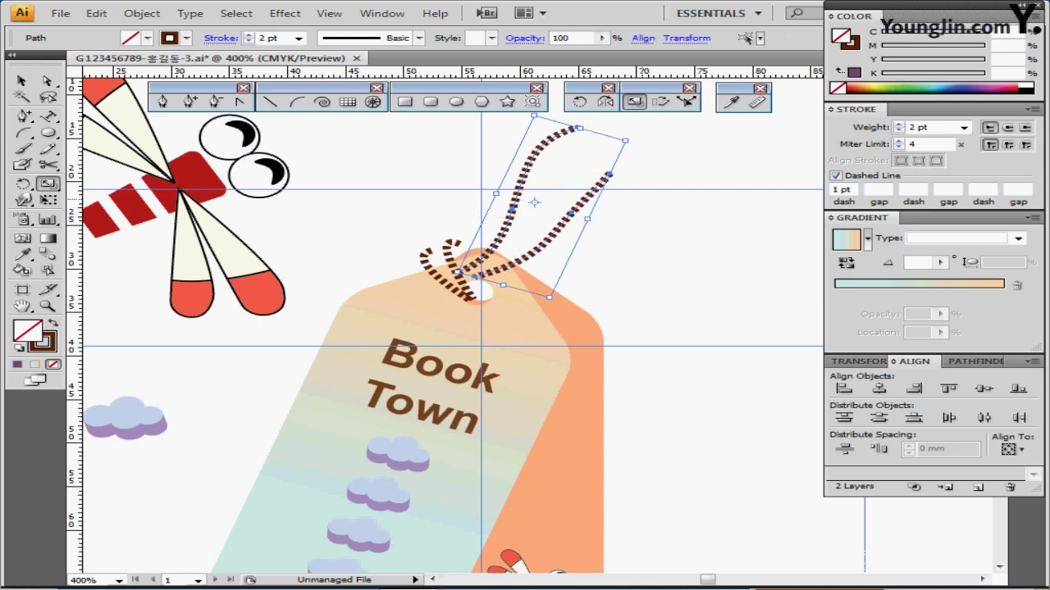
{"action": "key", "text": "ctrl+shift+["}
{"action": "left_click", "coordinate": [645, 199], "text": "ctrl"}
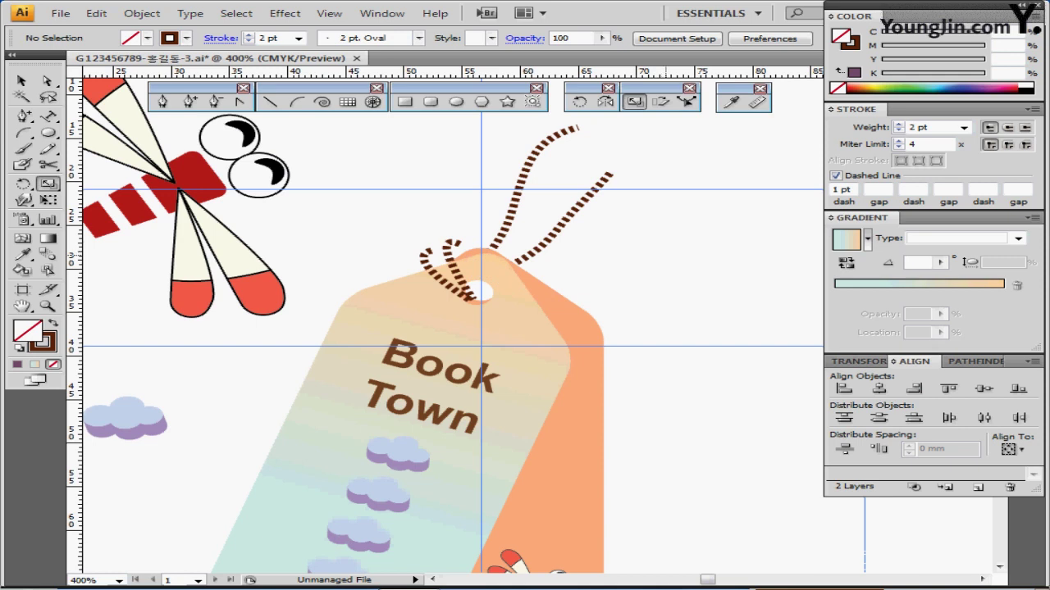
- Display the lower, locked Layer 1 in outline mode to expose the book drawing beside the tags
{"action": "left_click", "coordinate": [633, 335], "text": "ctrl+alt"}
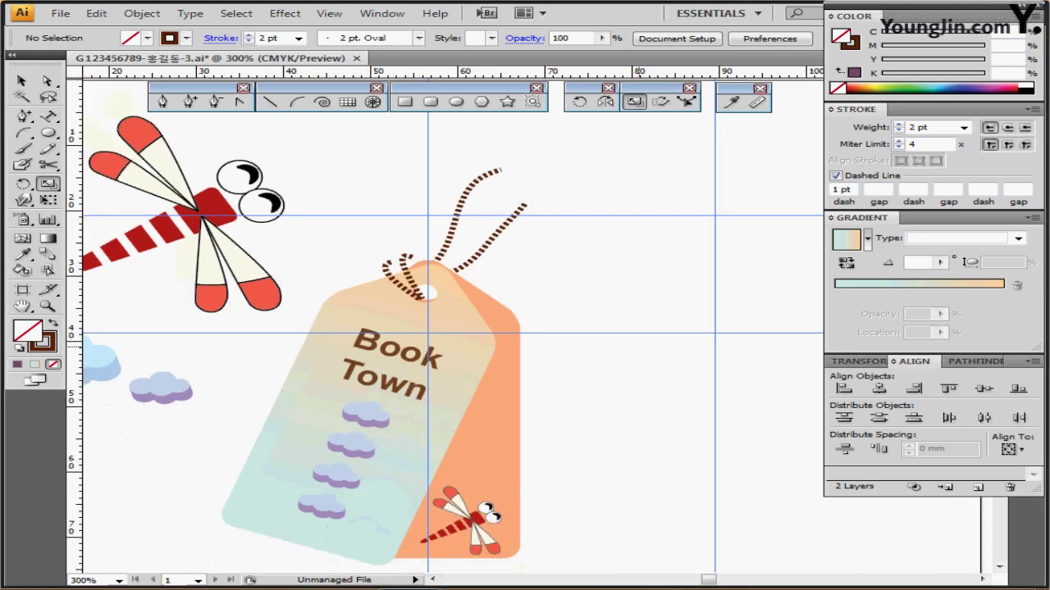
{"action": "left_click_drag", "start_coordinate": [632, 334], "coordinate": [453, 299]}
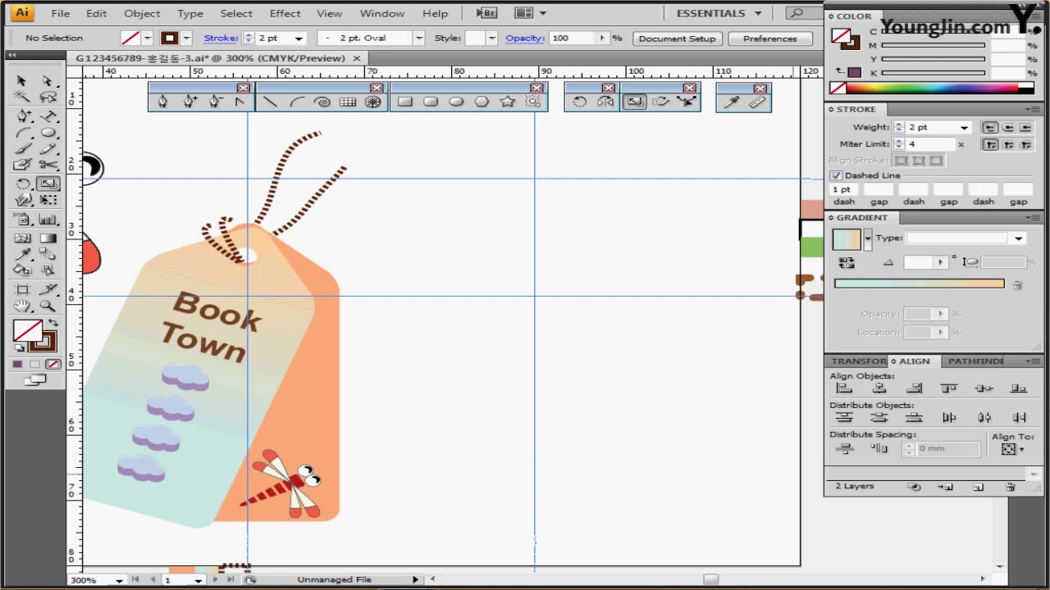
{"action": "left_click", "coordinate": [894, 362]}
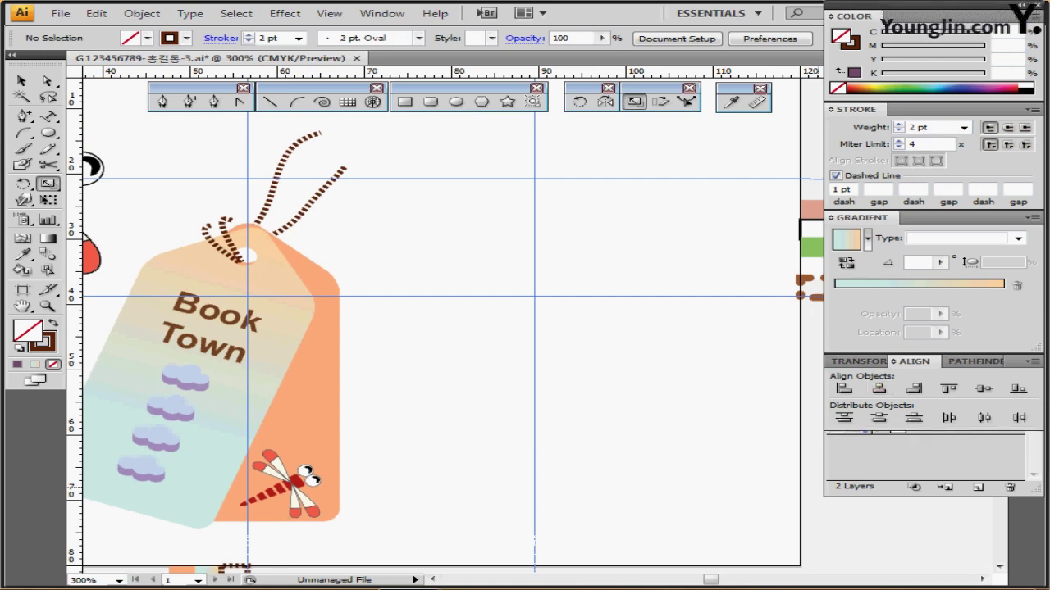
{"action": "left_click", "coordinate": [836, 427], "text": "ctrl"}
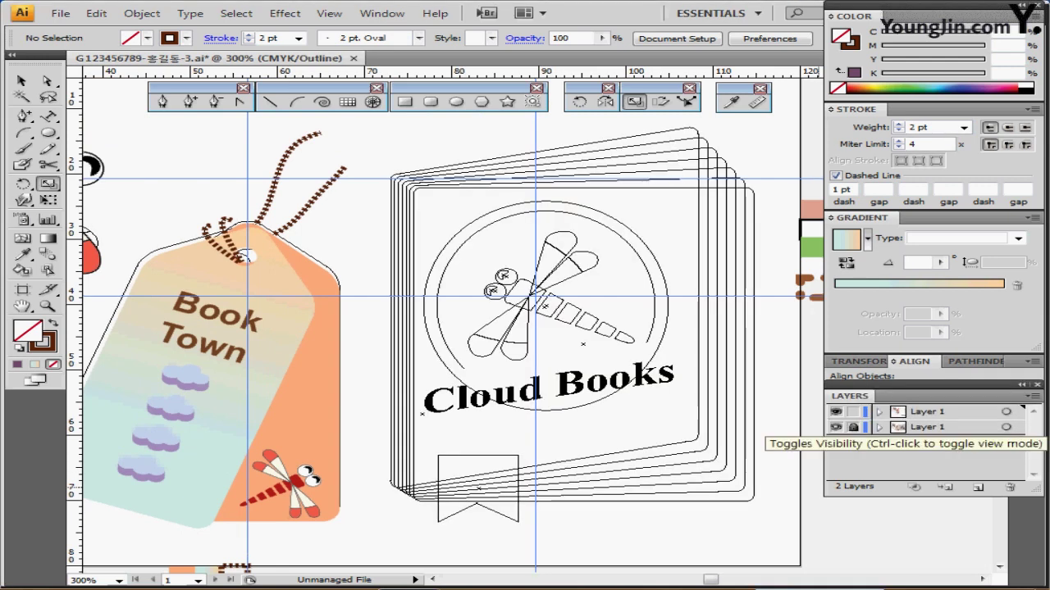
- Hide the lower, locked Layer 1 so the area beside the tags is clear for drawing the book
{"action": "left_click", "coordinate": [835, 427]}
{"action": "left_click_drag", "start_coordinate": [557, 310], "coordinate": [547, 286]}
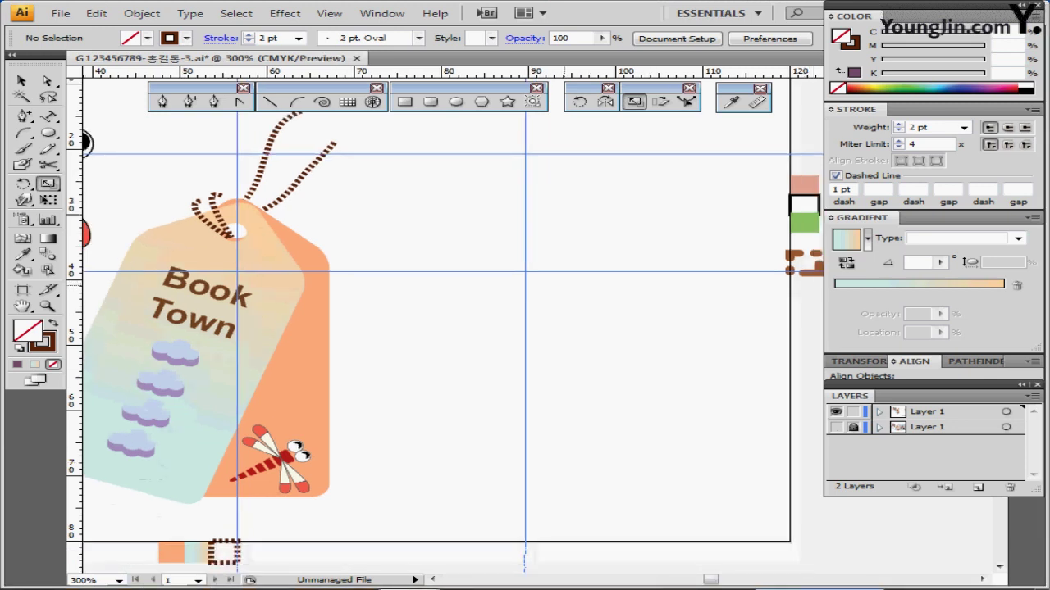
{"action": "left_click_drag", "start_coordinate": [679, 285], "coordinate": [640, 318]}
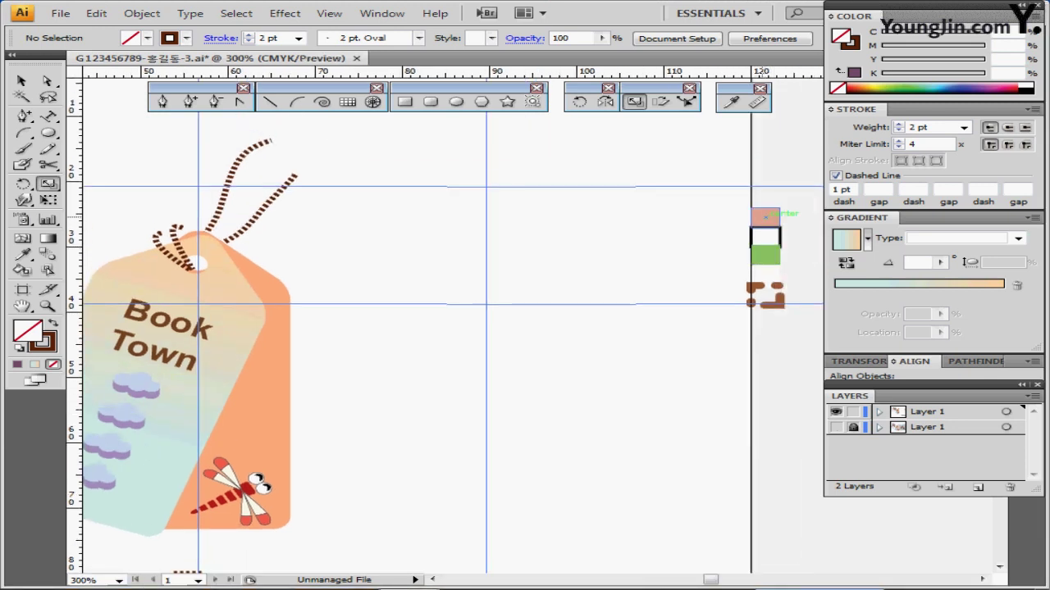
- Match the fill to the salmon-pink swatch beside the artboard and set a black 1 pt stroke
{"action": "left_click", "coordinate": [766, 217], "text": "ctrl"}
{"action": "left_click", "coordinate": [551, 226], "text": "ctrl"}
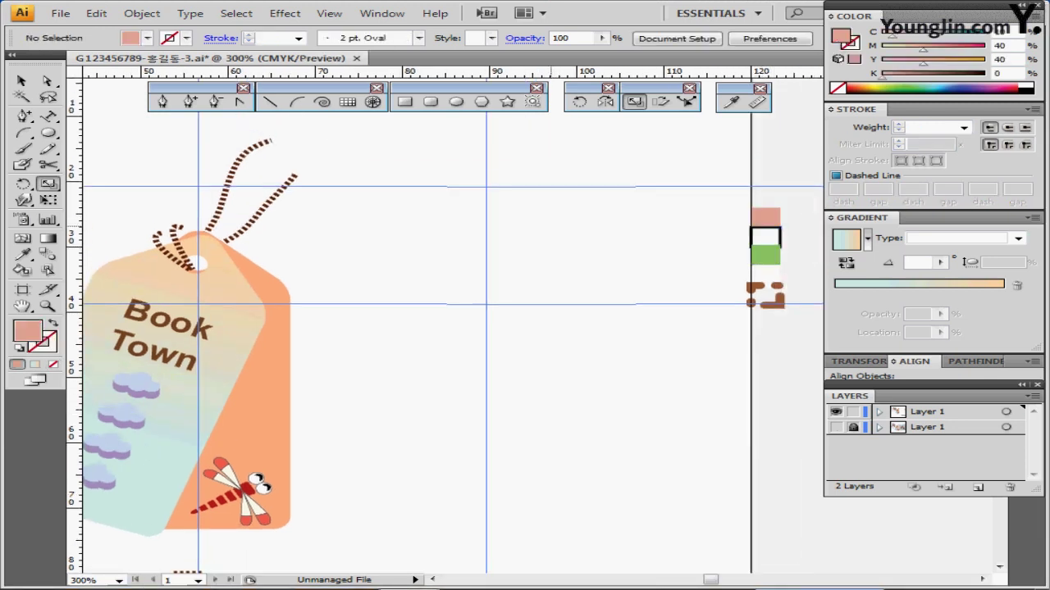
{"action": "left_click", "coordinate": [854, 46]}
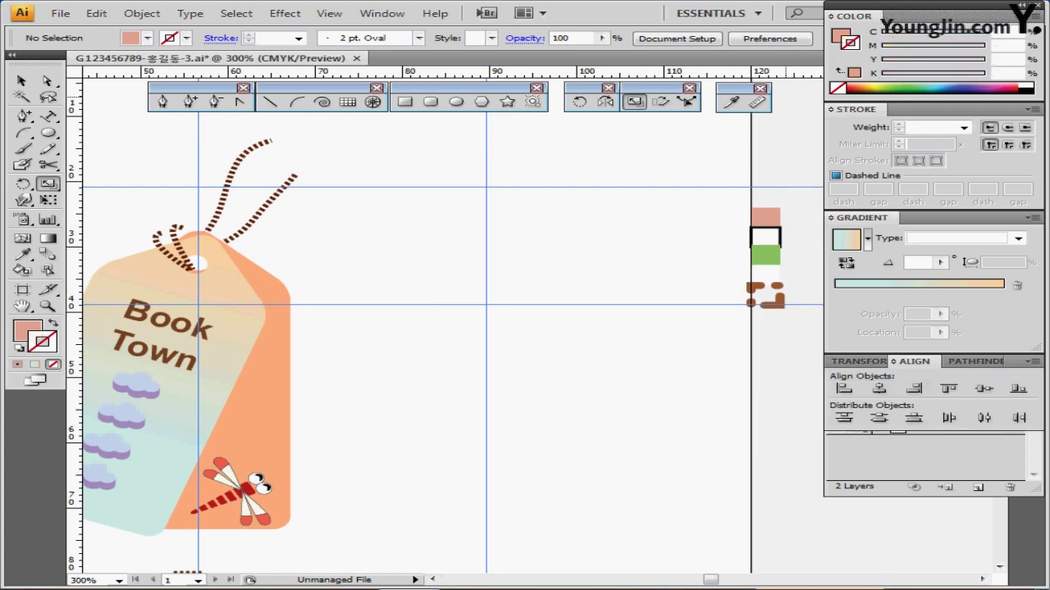
{"action": "left_click", "coordinate": [1026, 91]}
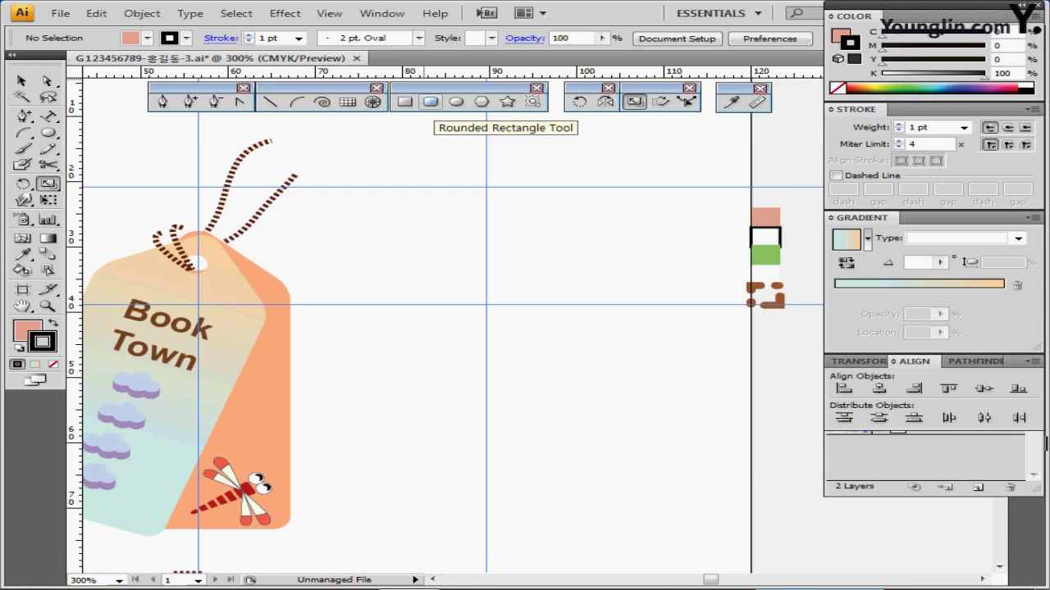
- Create a rounded rectangle 39 mm wide and 48 mm high with a 1 mm corner radius and position it beside the tags
{"action": "left_click", "coordinate": [430, 102]}
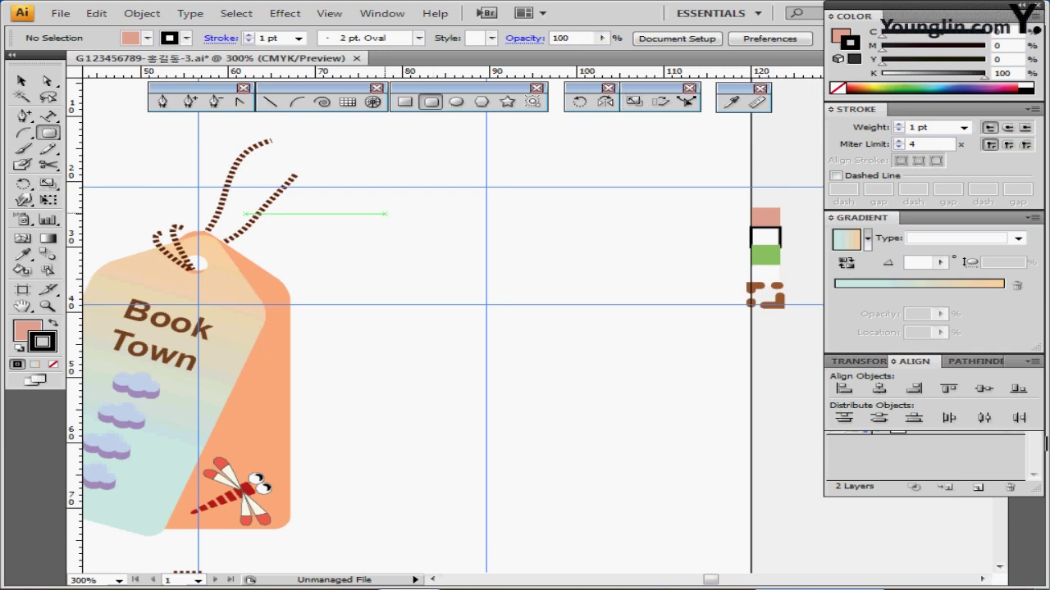
{"action": "left_click", "coordinate": [376, 243]}
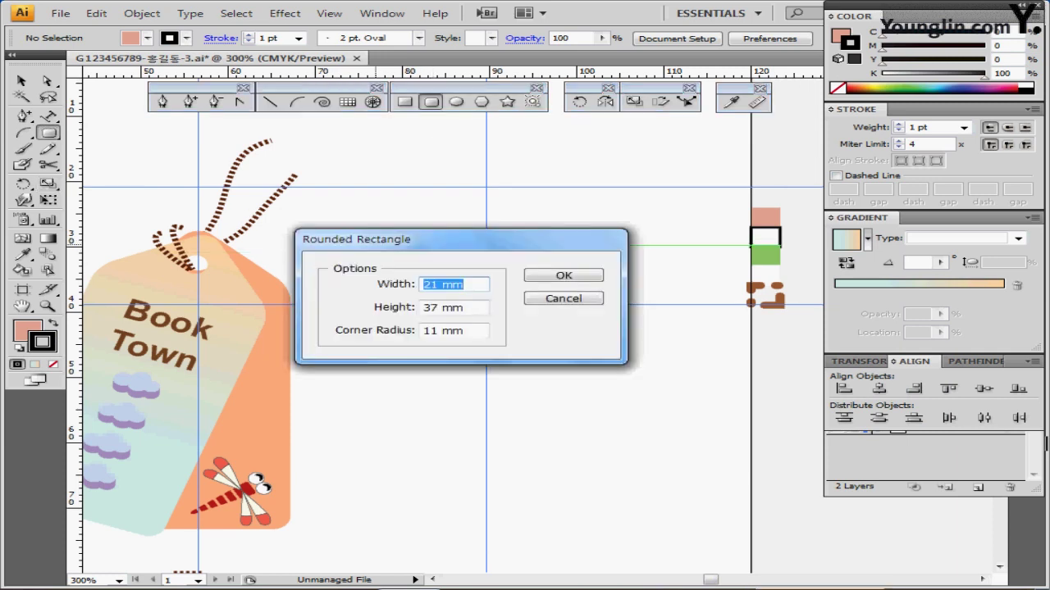
{"action": "type", "text": "39"}
{"action": "key", "text": "Tab"}
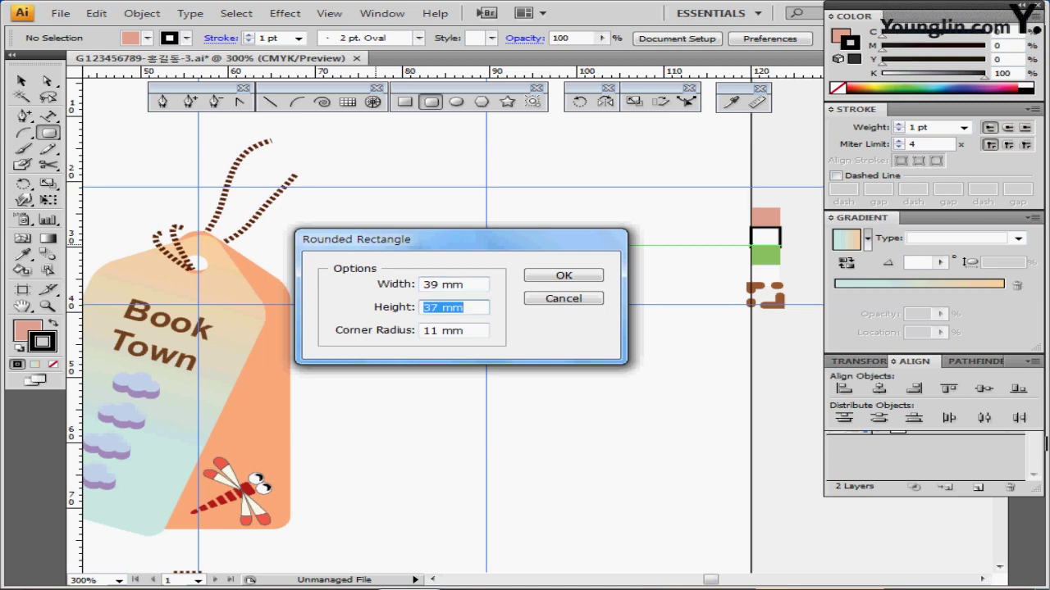
{"action": "type", "text": "48"}
{"action": "key", "text": "Tab"}
{"action": "type", "text": "1"}
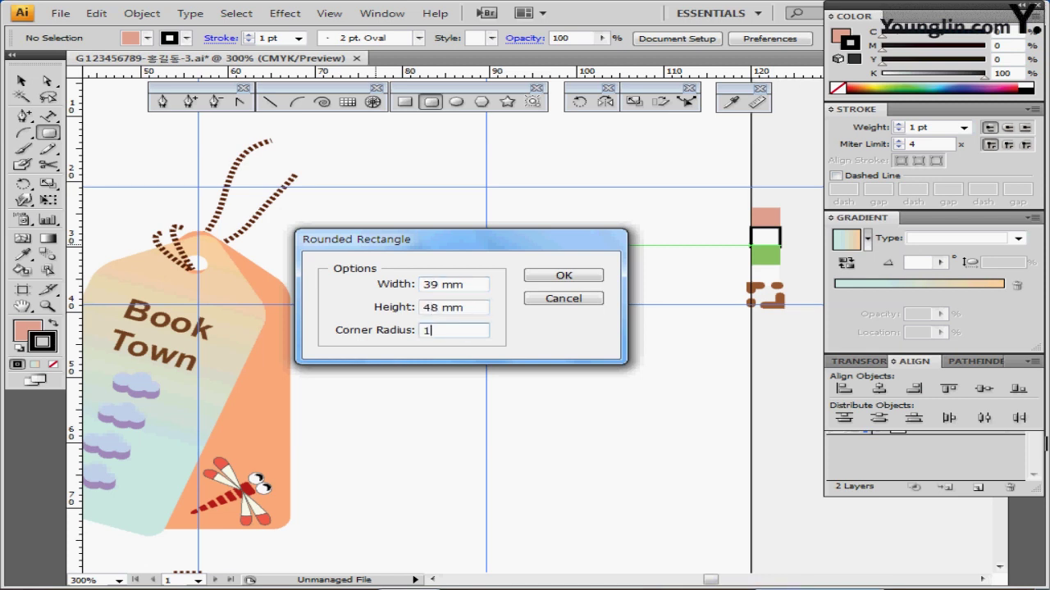
{"action": "key", "text": "Return"}
{"action": "mouse_move", "coordinate": [544, 395]}
{"action": "left_mouse_down"}
{"action": "mouse_move", "coordinate": [530, 371]}
{"action": "mouse_move", "coordinate": [505, 376]}
{"action": "mouse_move", "coordinate": [555, 376]}
{"action": "mouse_move", "coordinate": [542, 377]}
{"action": "left_mouse_up"}
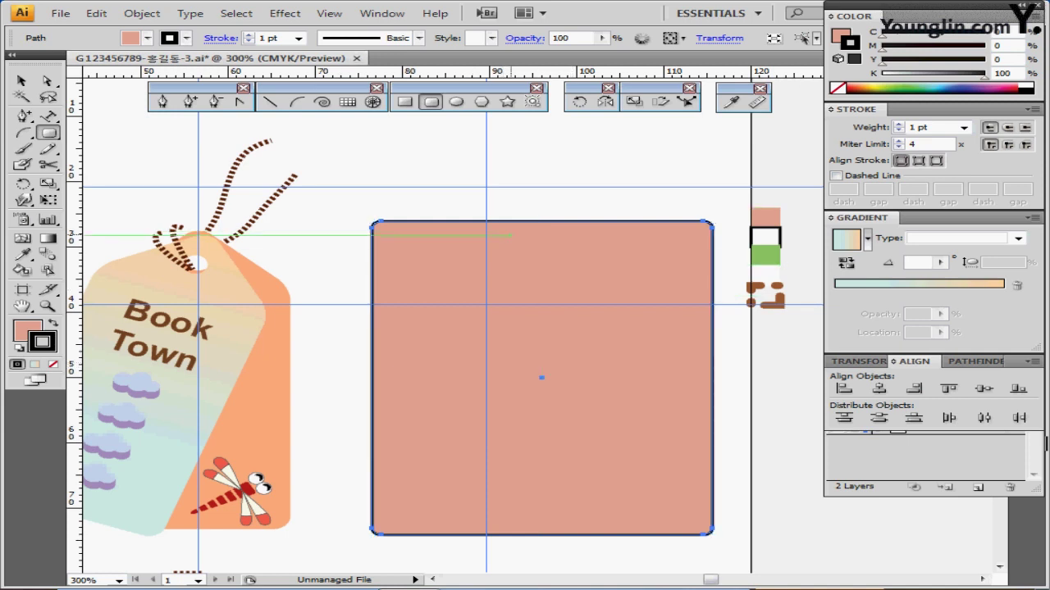
- Duplicate the pink rounded rectangle with an offset of about 2.5 mm left and 2.6 mm up
{"action": "key", "text": "ctrl"}
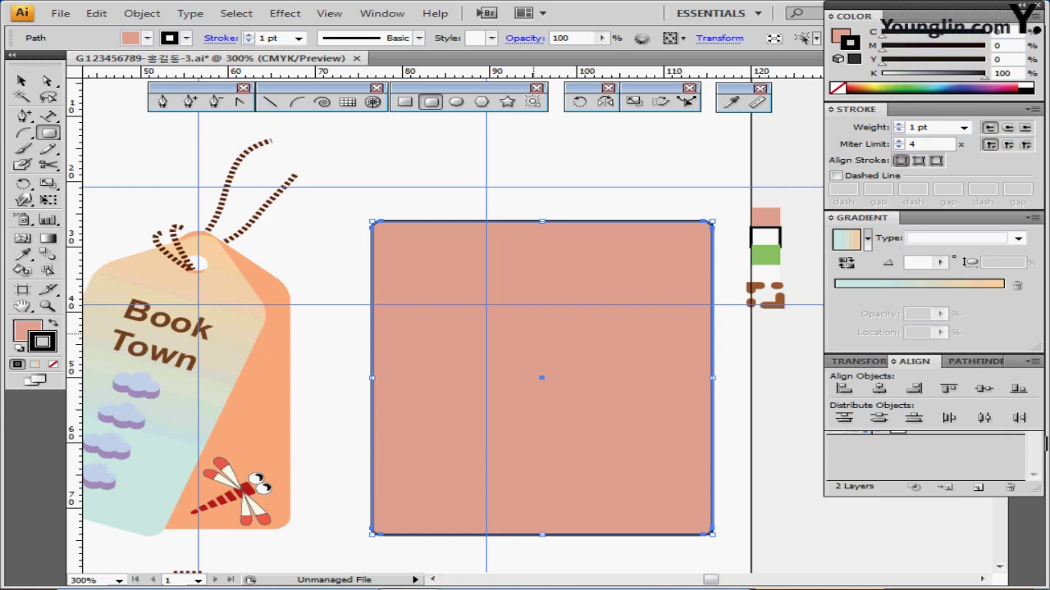
{"action": "left_click_drag", "start_coordinate": [538, 378], "coordinate": [520, 360]}
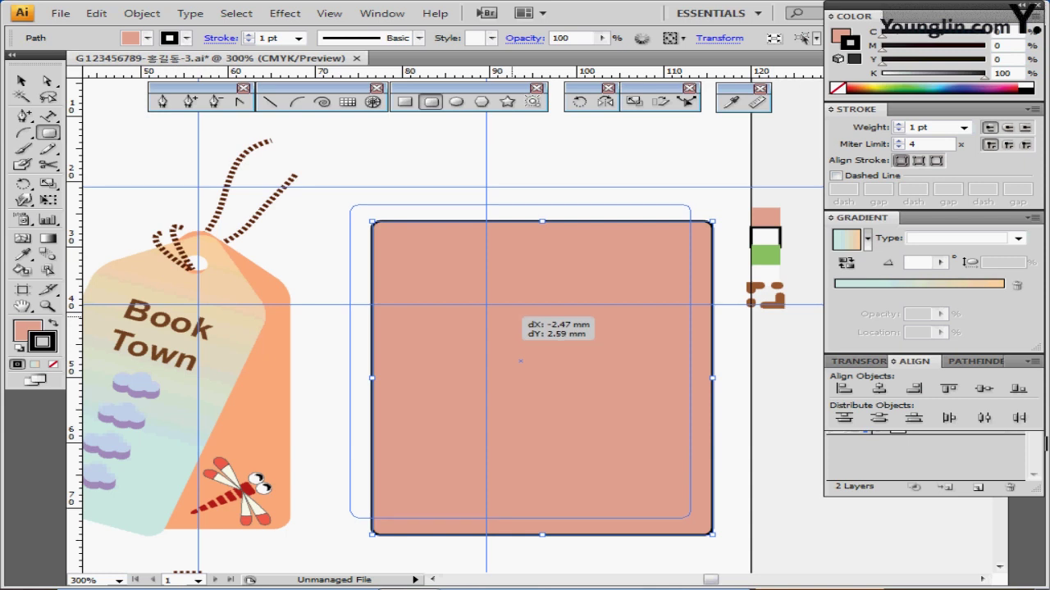
{"action": "left_click_drag", "start_coordinate": [520, 360], "coordinate": [520, 360]}
{"action": "key", "text": "ctrl+shift+b"}
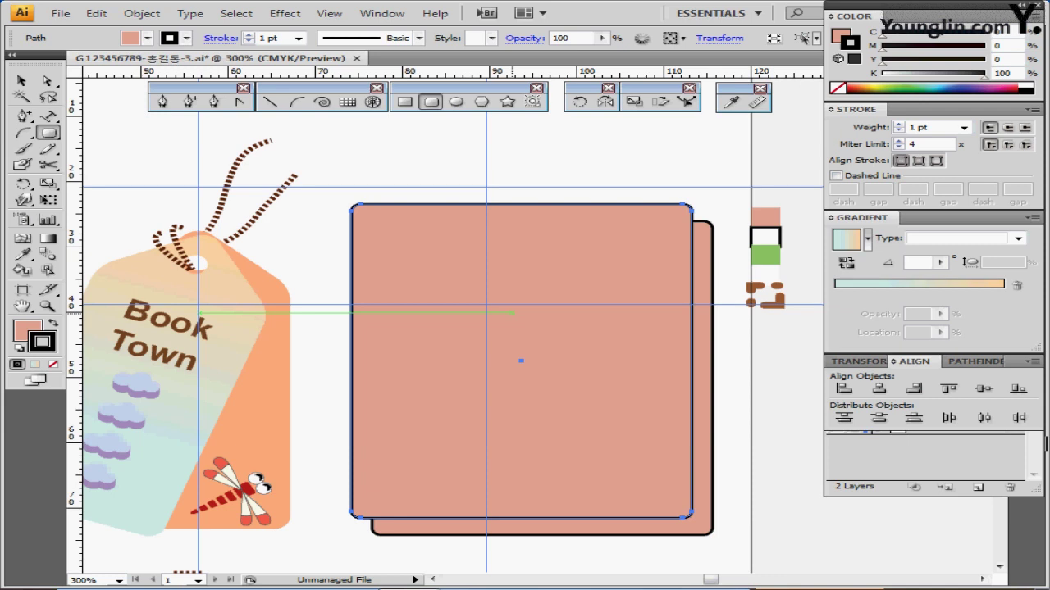
- Isolate the front rectangle and shift its right-side anchor points about 2 mm left and 5.2 mm up to slant the cover
{"action": "double_click", "coordinate": [512, 313], "text": "ctrl"}
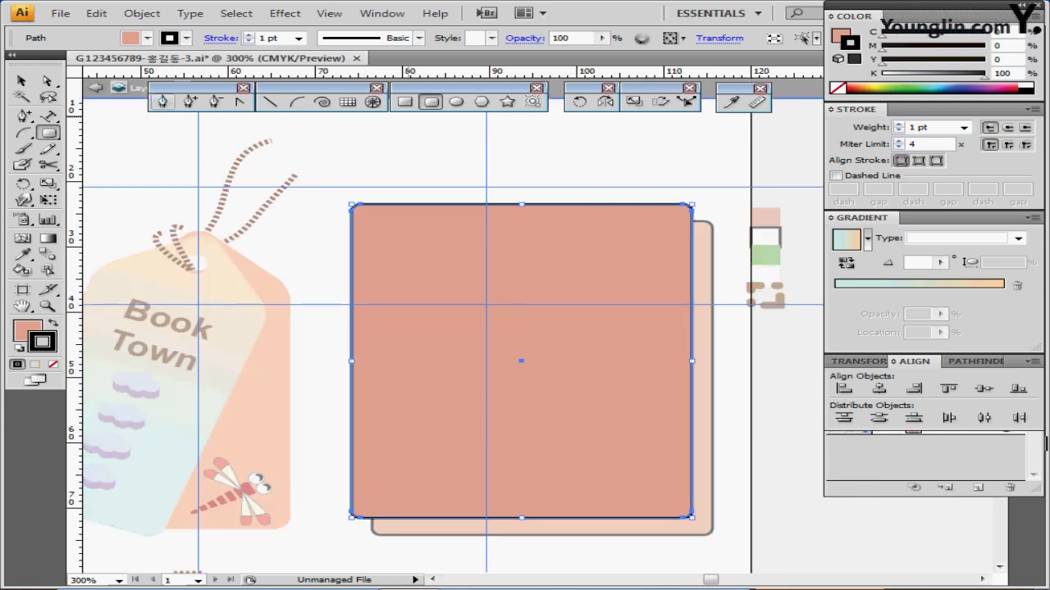
{"action": "left_click_drag", "start_coordinate": [605, 168], "coordinate": [710, 531]}
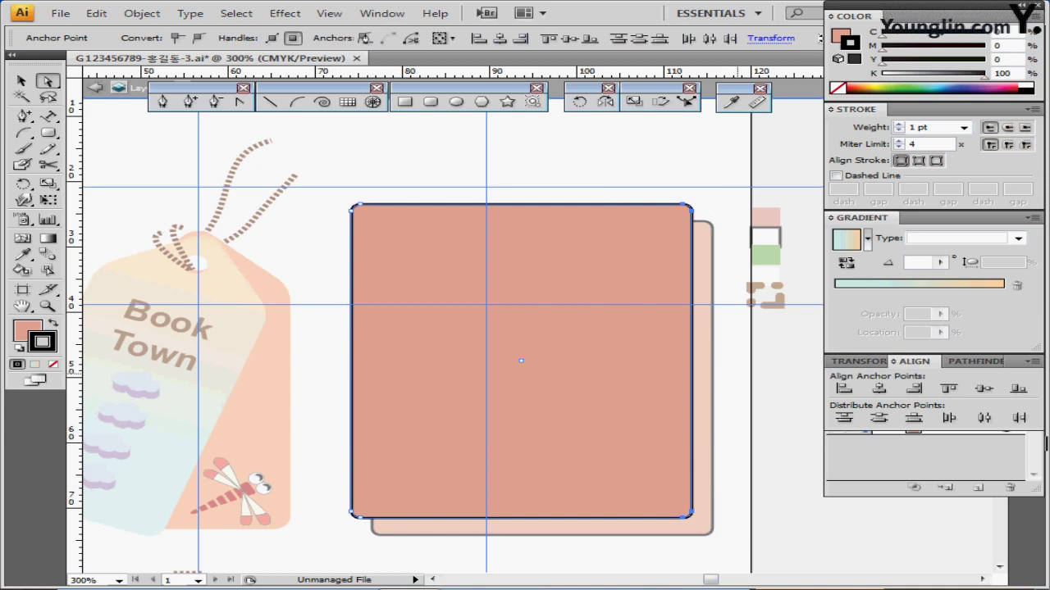
{"action": "left_click_drag", "start_coordinate": [691, 205], "coordinate": [673, 173]}
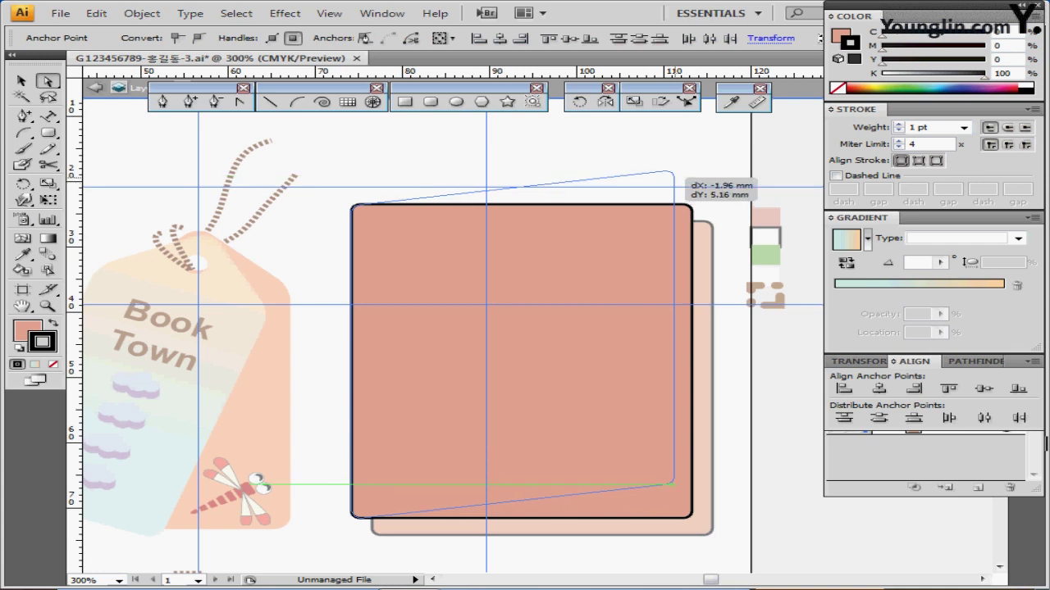
{"action": "left_click_drag", "start_coordinate": [671, 173], "coordinate": [671, 174]}
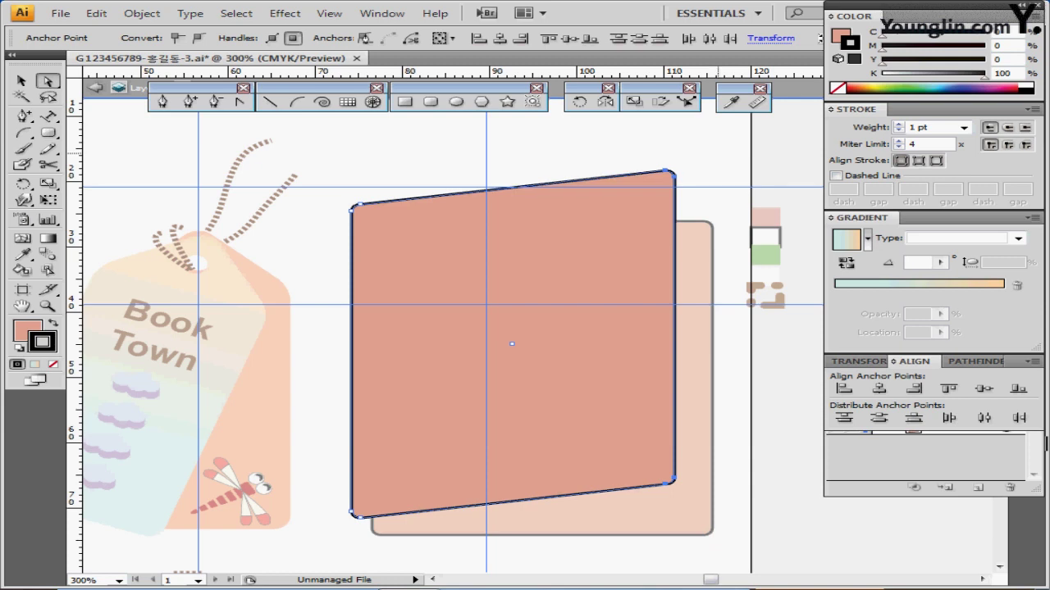
- Fine-tune the slanted cover's right-side anchor points slightly upward and about 0.5 mm right, and leave isolation mode
{"action": "key", "text": "Up"}
{"action": "key", "text": "Up"}
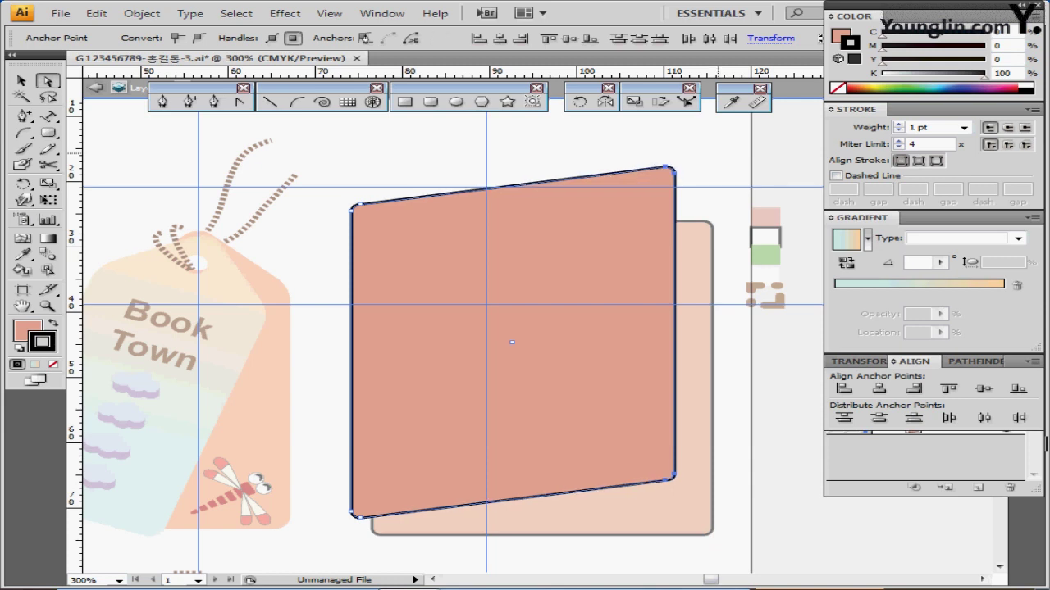
{"action": "key", "text": "Up"}
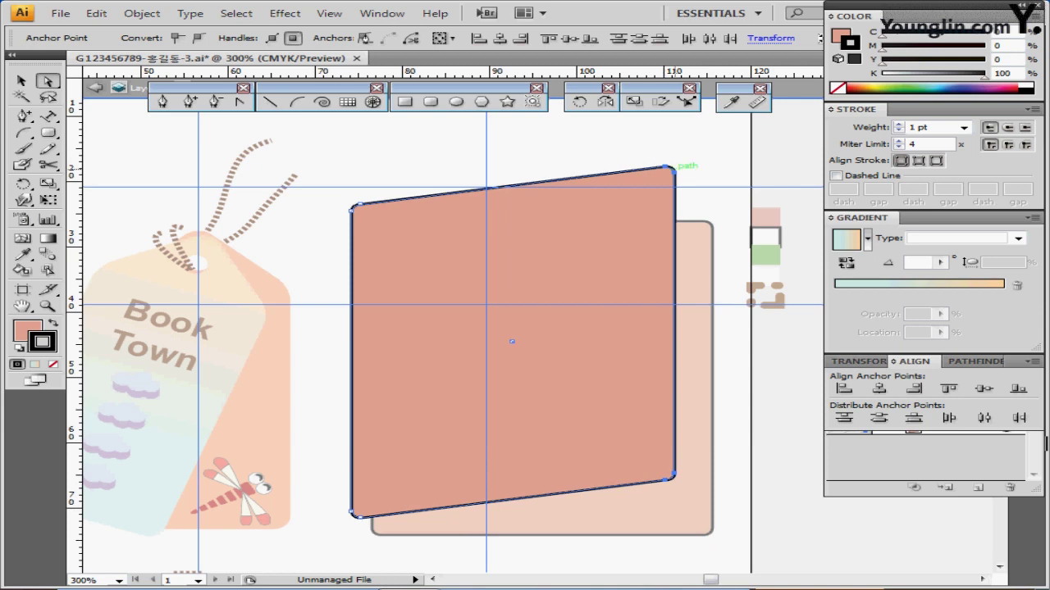
{"action": "left_click_drag", "start_coordinate": [669, 167], "coordinate": [672, 165]}
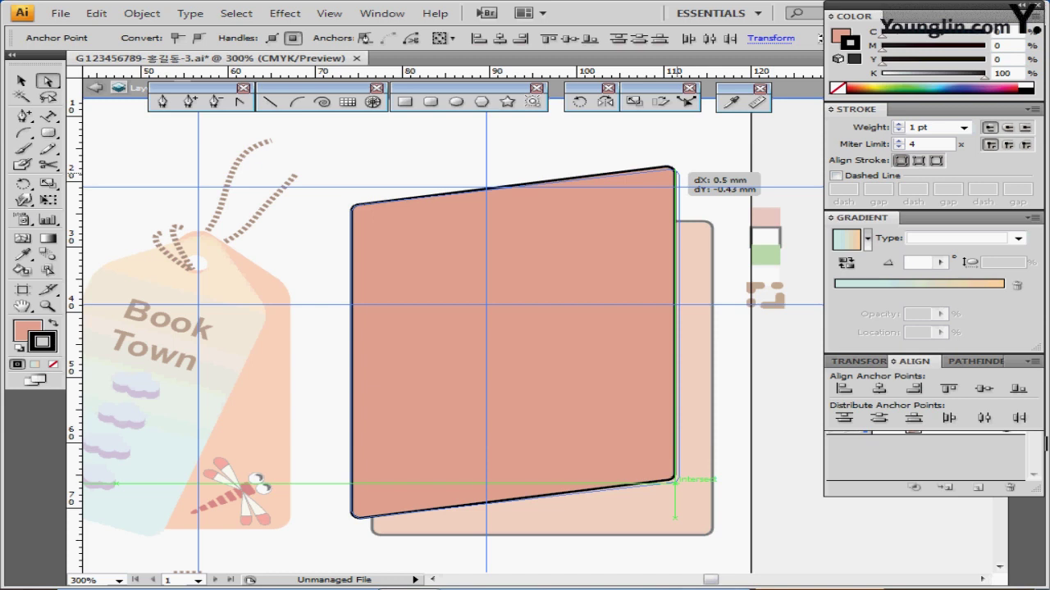
{"action": "left_click_drag", "start_coordinate": [675, 170], "coordinate": [667, 169]}
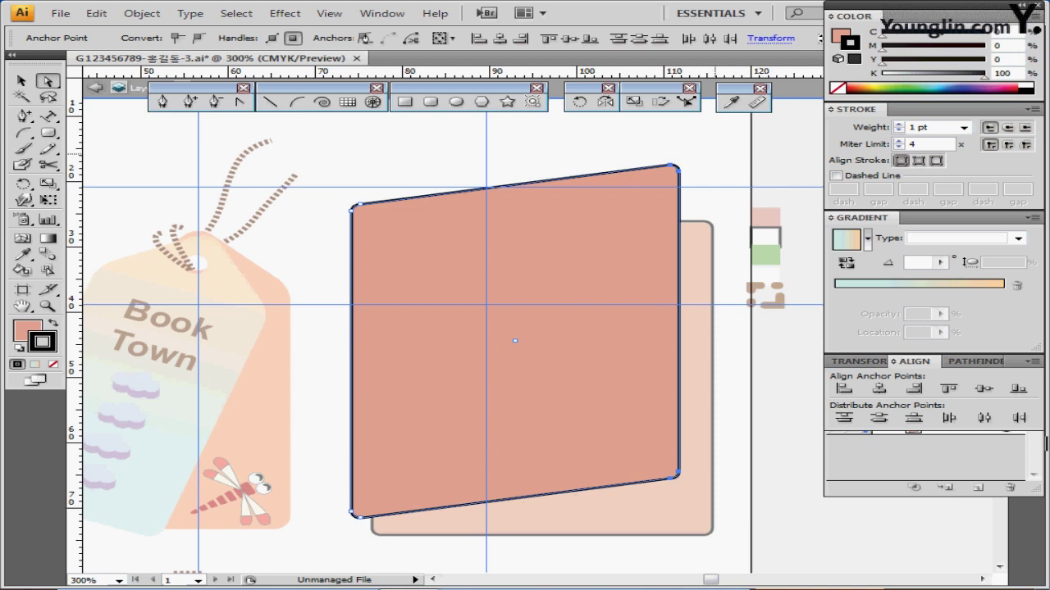
{"action": "left_click", "coordinate": [716, 153]}
{"action": "key", "text": "Escape"}
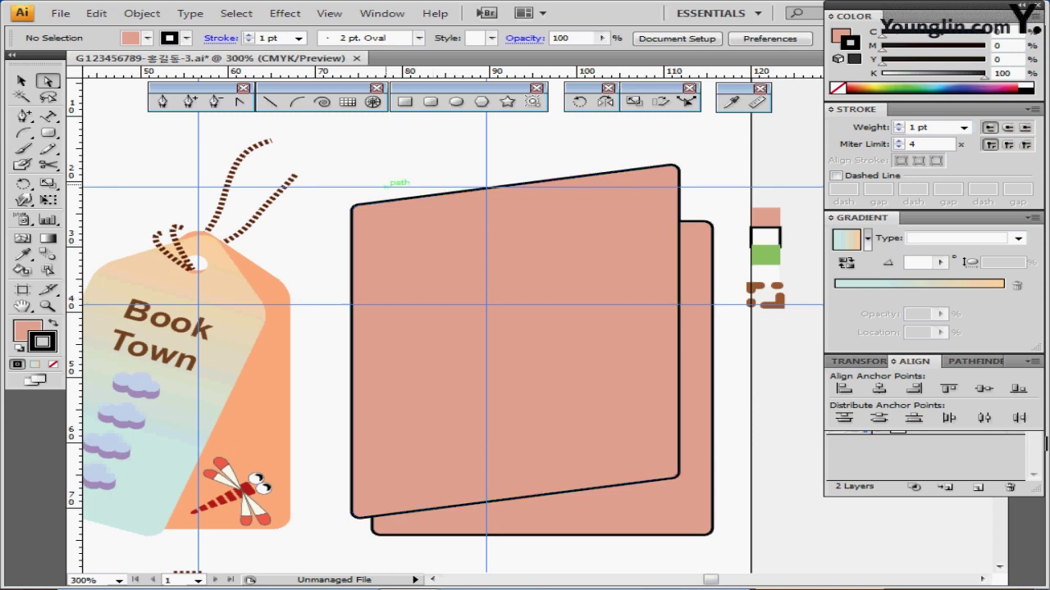
- Select the slanted front cover and the straight back cover and make a blend between them
{"action": "key", "text": "v"}
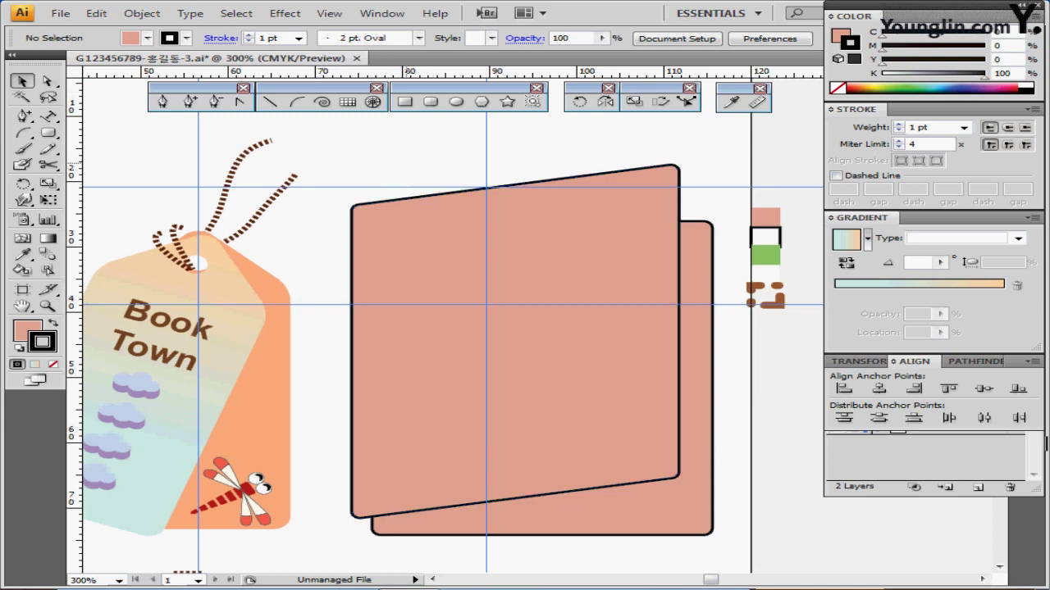
{"action": "left_click_drag", "start_coordinate": [410, 160], "coordinate": [485, 356]}
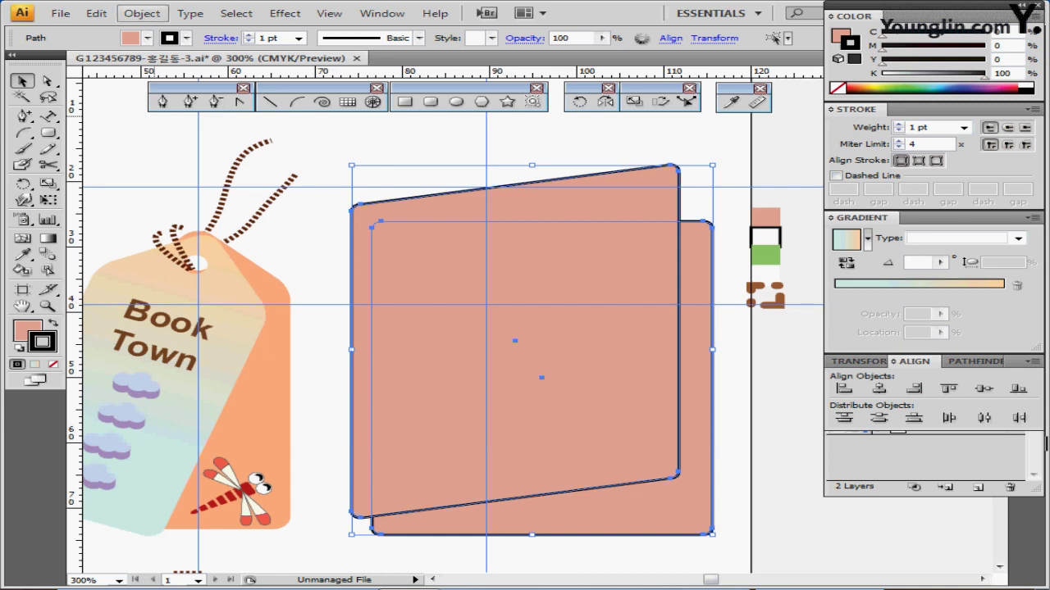
{"action": "left_click", "coordinate": [142, 13]}
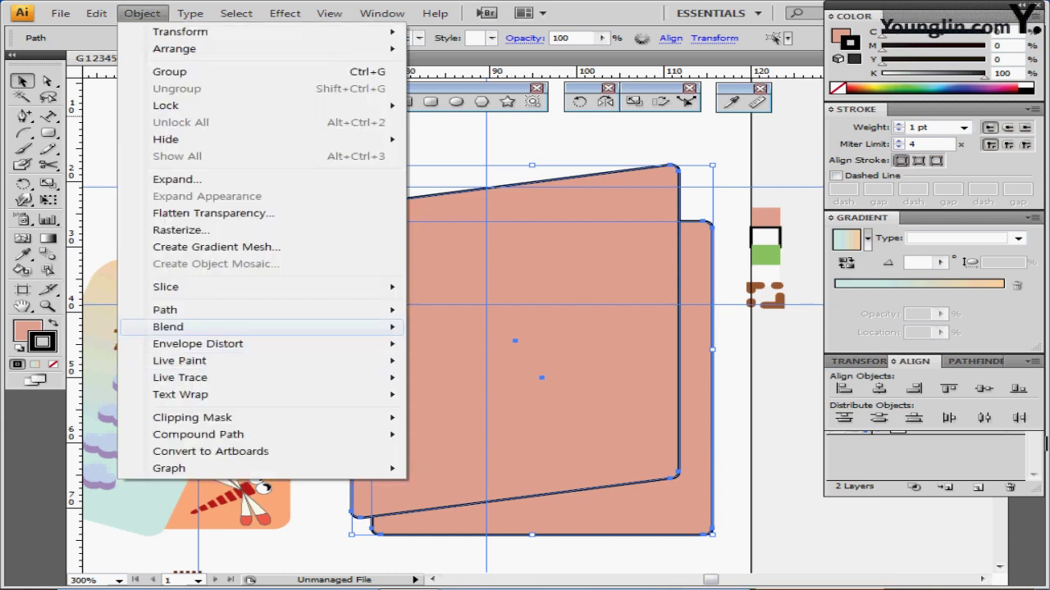
{"action": "mouse_move", "coordinate": [168, 326]}
{"action": "left_click", "coordinate": [451, 326]}
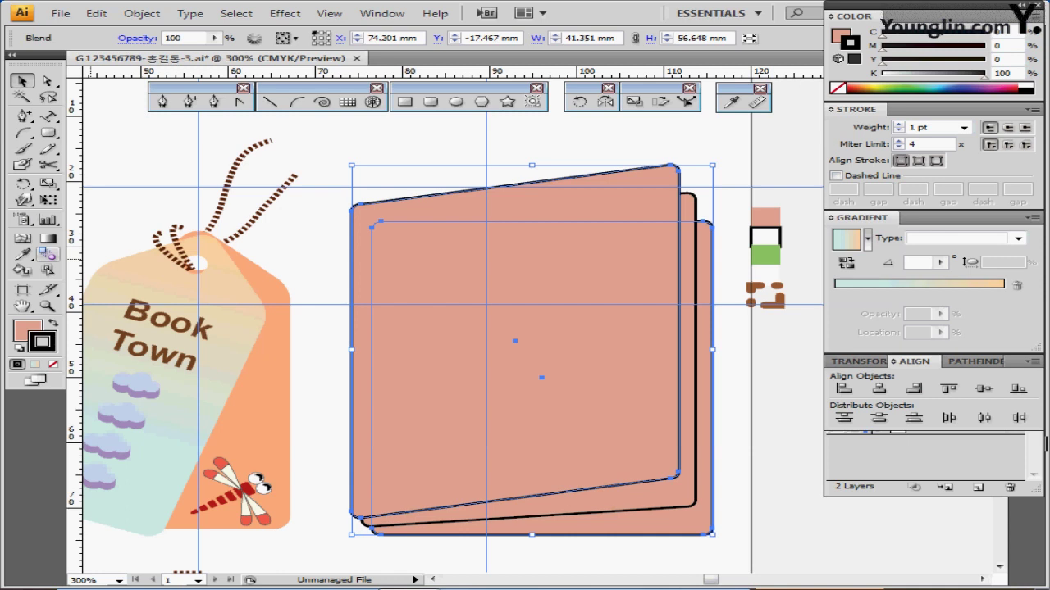
- Set the blend spacing to Specified Steps with 5 steps
{"action": "double_click", "coordinate": [47, 255]}
{"action": "left_click_drag", "start_coordinate": [446, 240], "coordinate": [217, 263]}
{"action": "left_click", "coordinate": [304, 295]}
{"action": "left_click", "coordinate": [236, 324]}
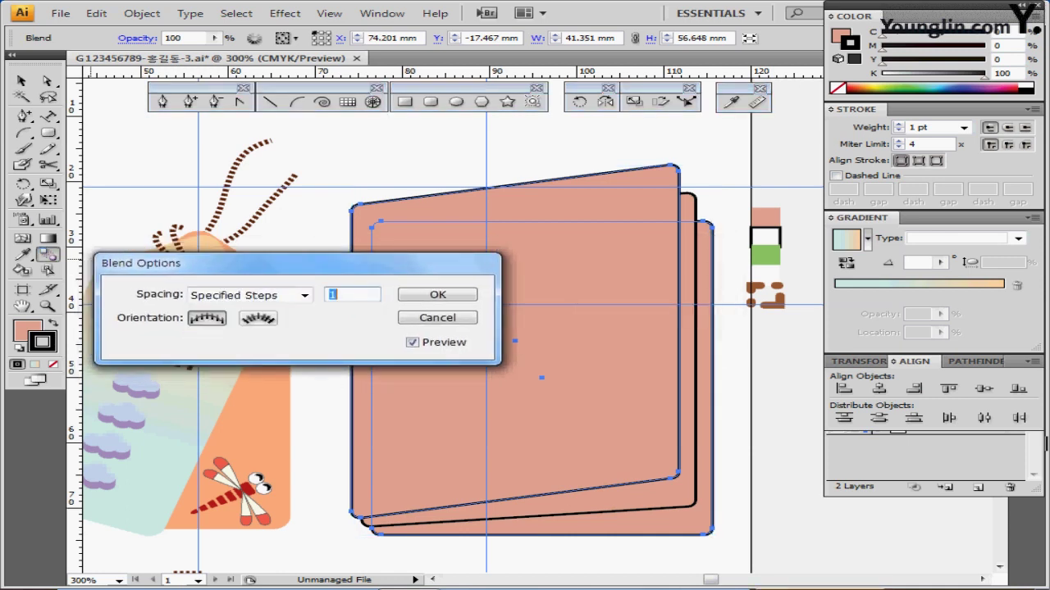
{"action": "type", "text": "5"}
{"action": "key", "text": "Return"}
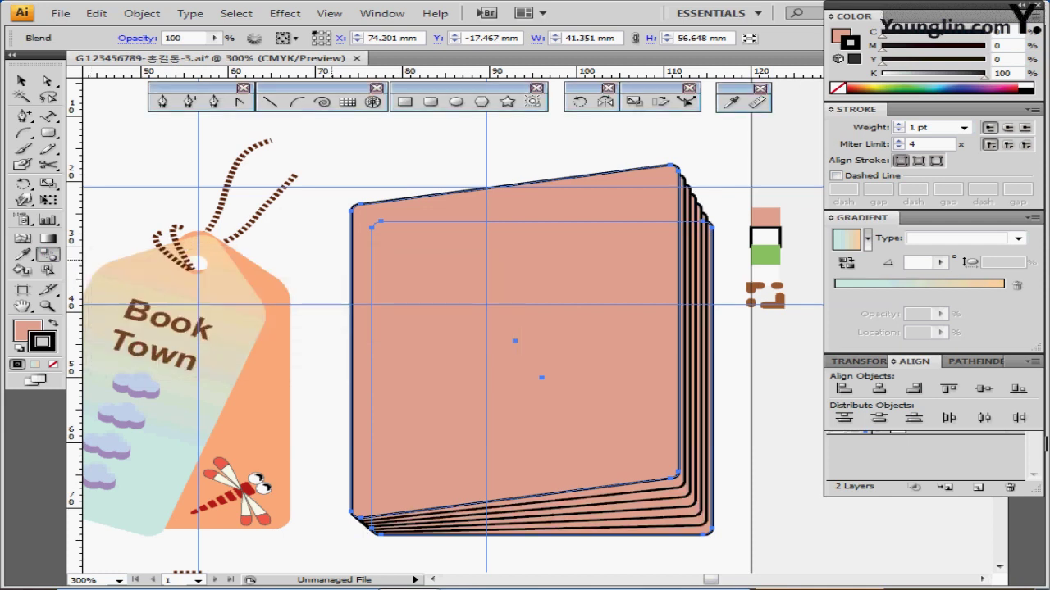
- Expand the cover blend into separate editable shapes
{"action": "left_click", "coordinate": [142, 14]}
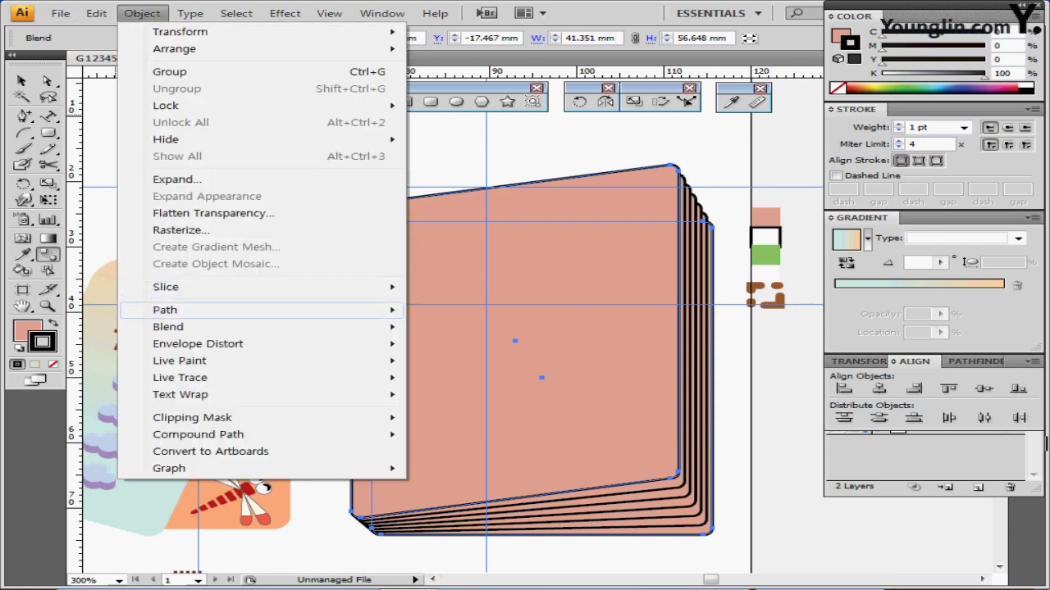
{"action": "mouse_move", "coordinate": [168, 326]}
{"action": "left_click", "coordinate": [443, 392]}
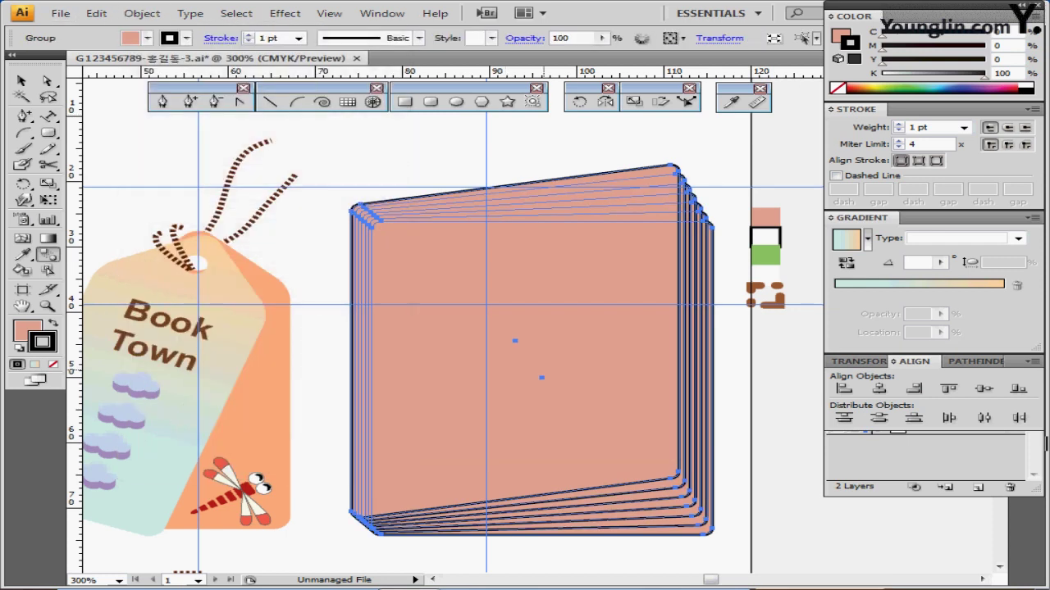
- Isolate the expanded blend group, select only the five intermediate page shapes, and give them the default white fill and black stroke
{"action": "key", "text": "ctrl"}
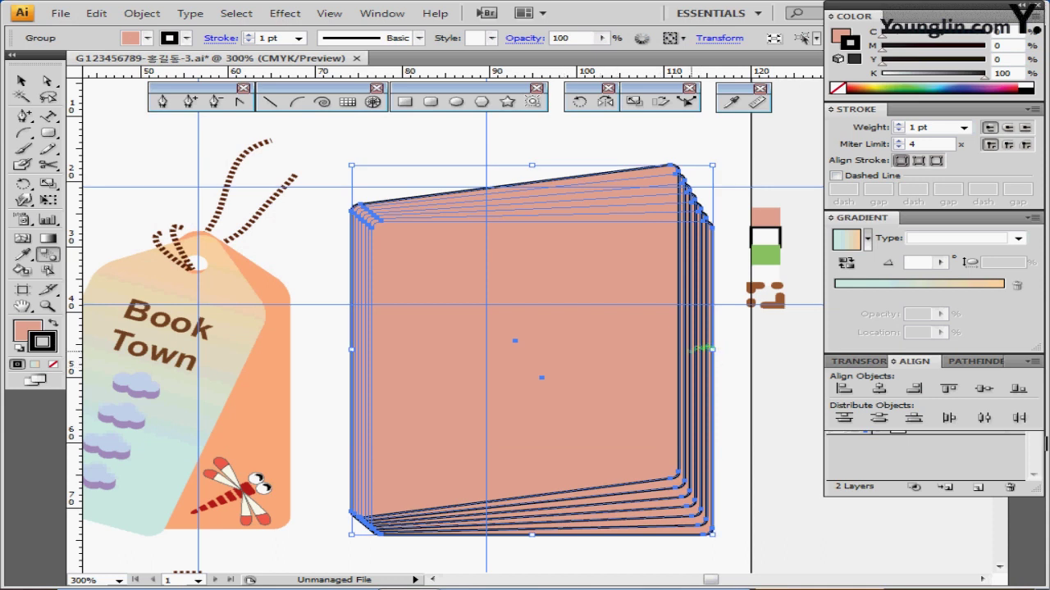
{"action": "double_click", "coordinate": [699, 348]}
{"action": "left_click_drag", "start_coordinate": [719, 156], "coordinate": [648, 290]}
{"action": "left_click", "coordinate": [610, 182], "text": "ctrl+shift"}
{"action": "left_click", "coordinate": [647, 168], "text": "ctrl+shift"}
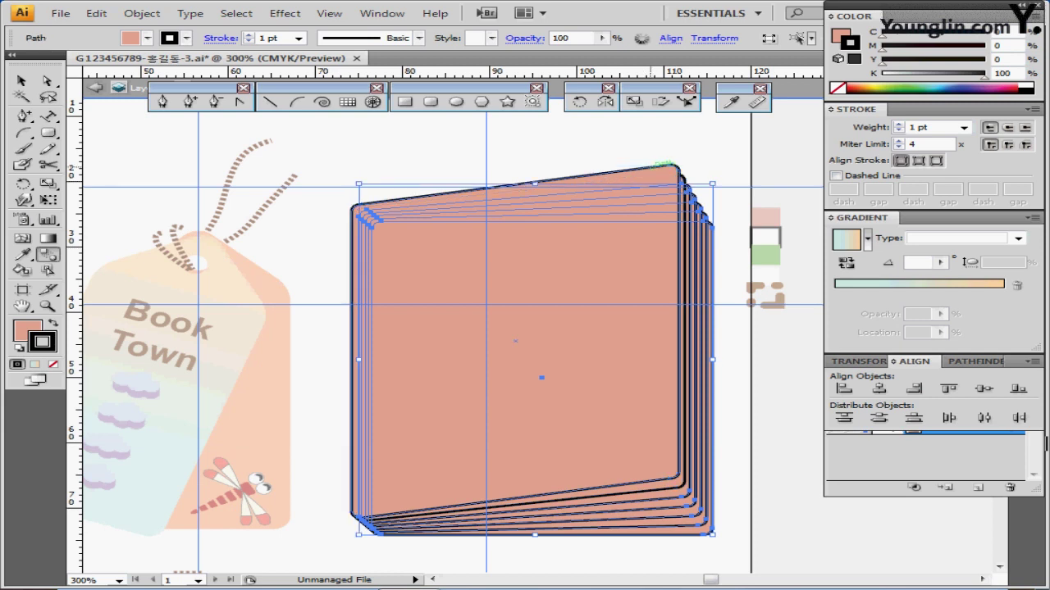
{"action": "key", "text": "ctrl+a"}
{"action": "left_click", "coordinate": [648, 171]}
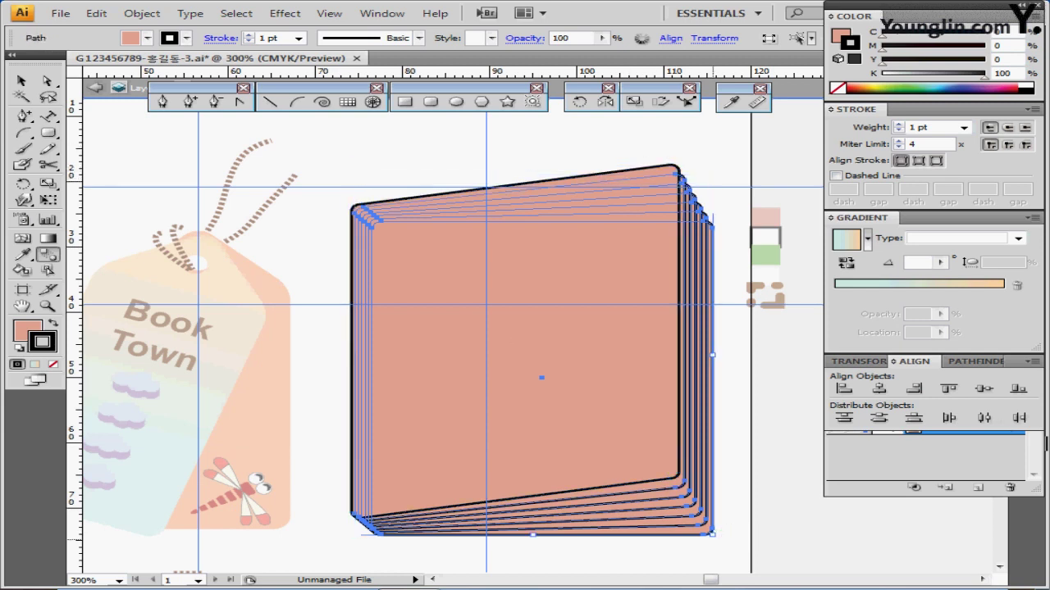
{"action": "left_click", "coordinate": [706, 534], "text": "ctrl+shift"}
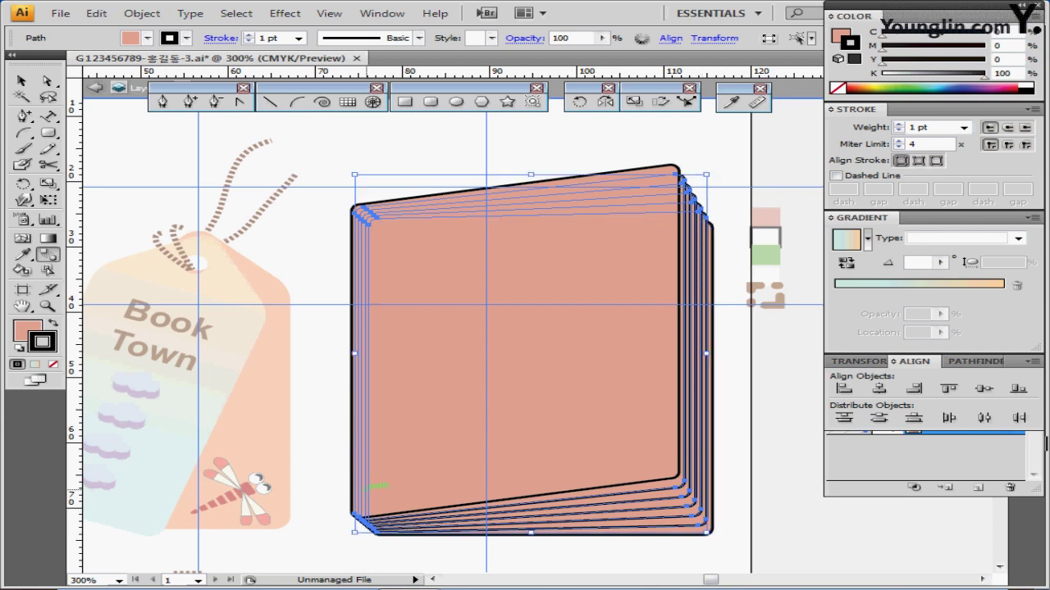
{"action": "left_click", "coordinate": [529, 193]}
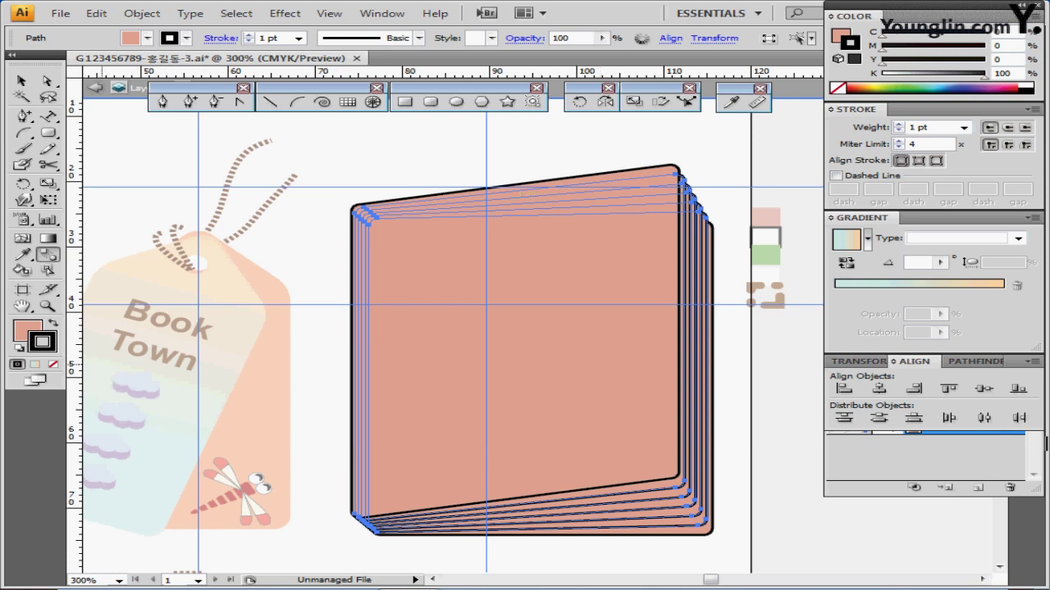
{"action": "key", "text": "d"}
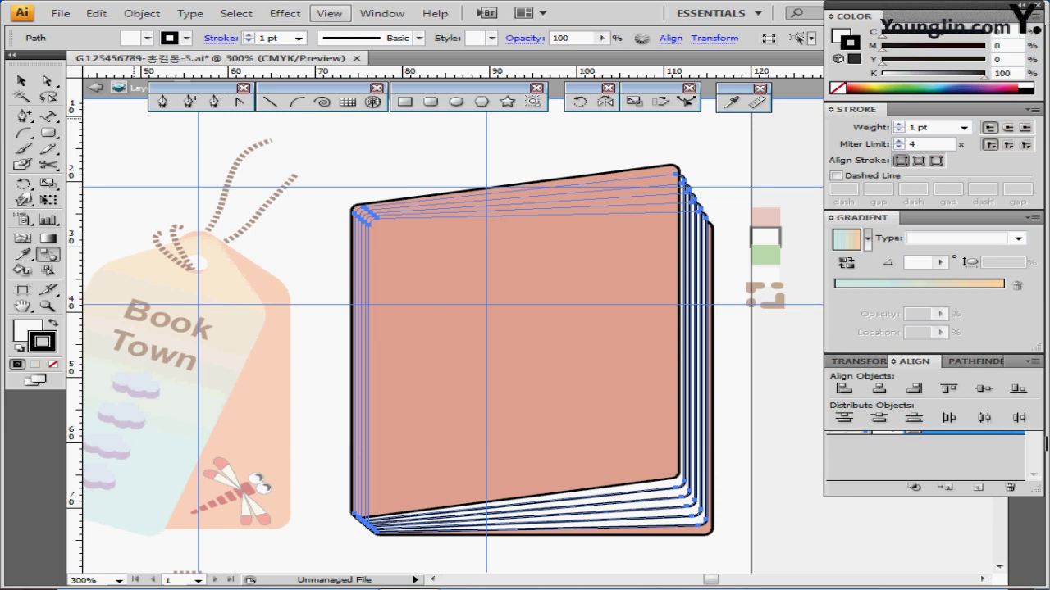
- Invert the selection to the front and back covers, remove their stroke, leave isolation mode and deselect everything
{"action": "left_click", "coordinate": [236, 13]}
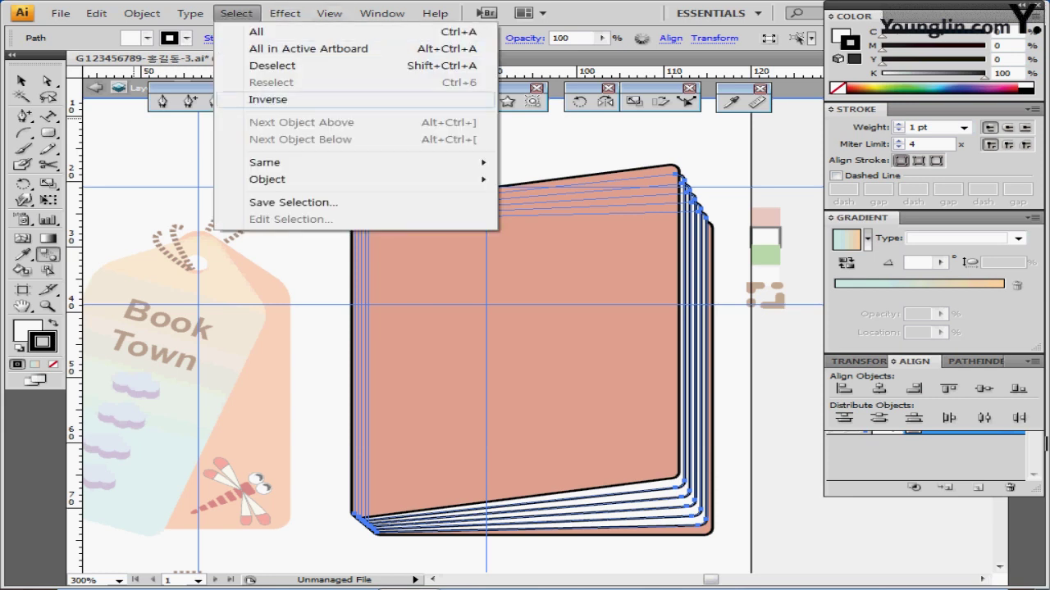
{"action": "left_click", "coordinate": [267, 99]}
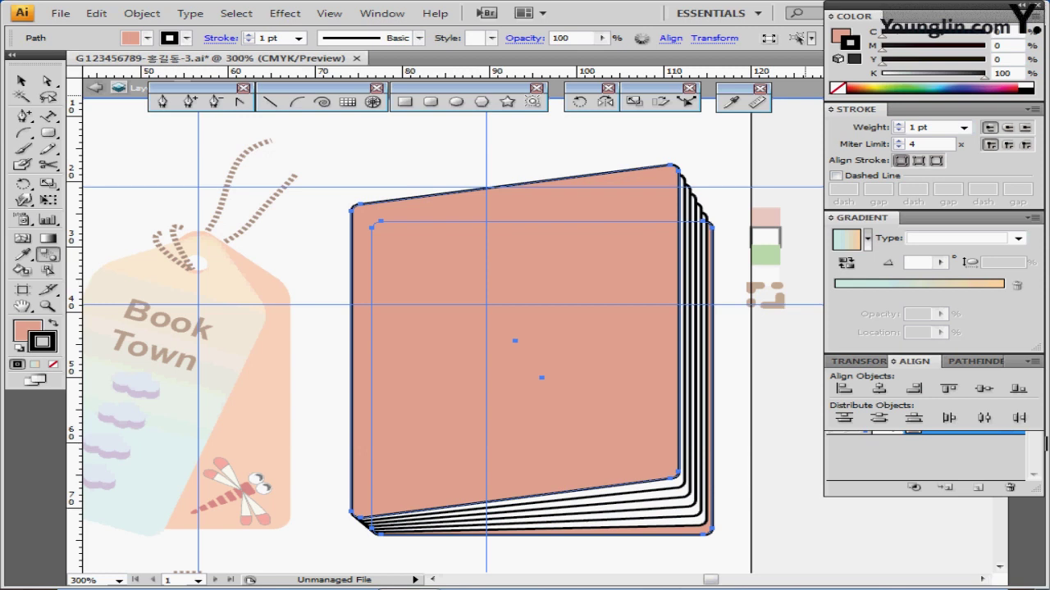
{"action": "key", "text": "x"}
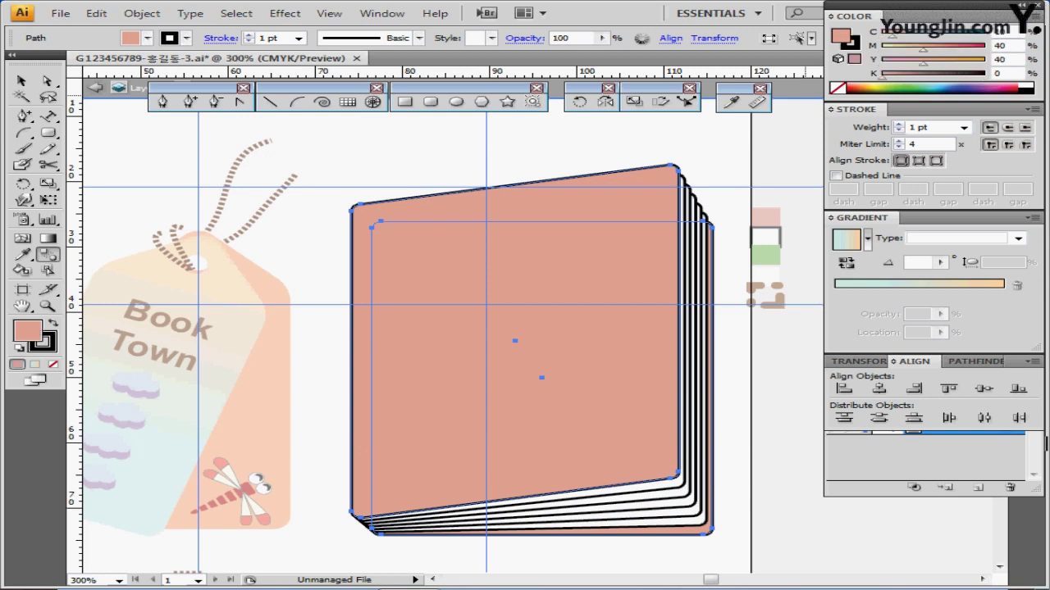
{"action": "key", "text": "x"}
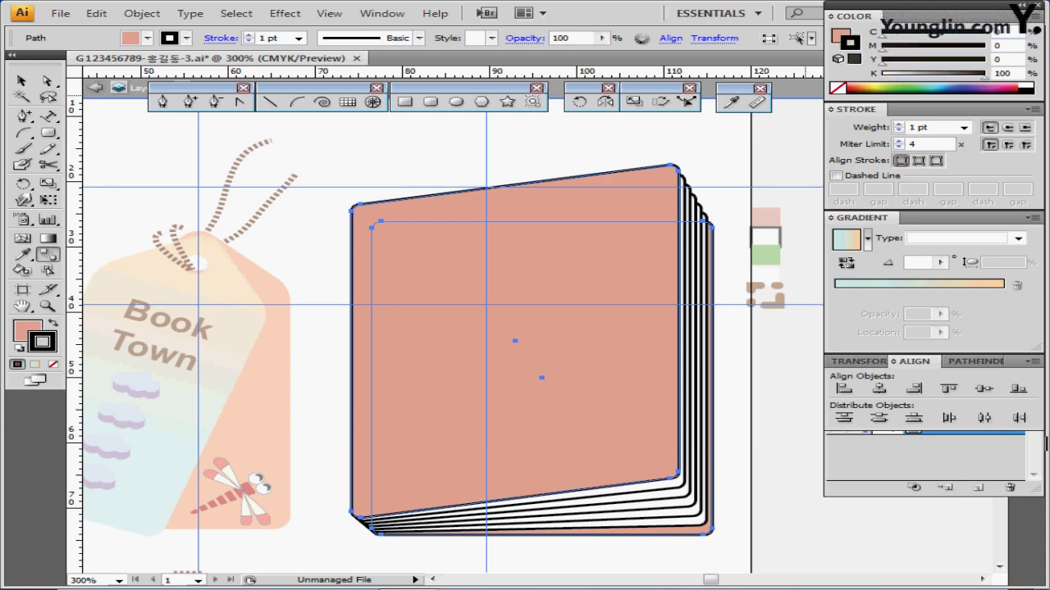
{"action": "key", "text": "slash"}
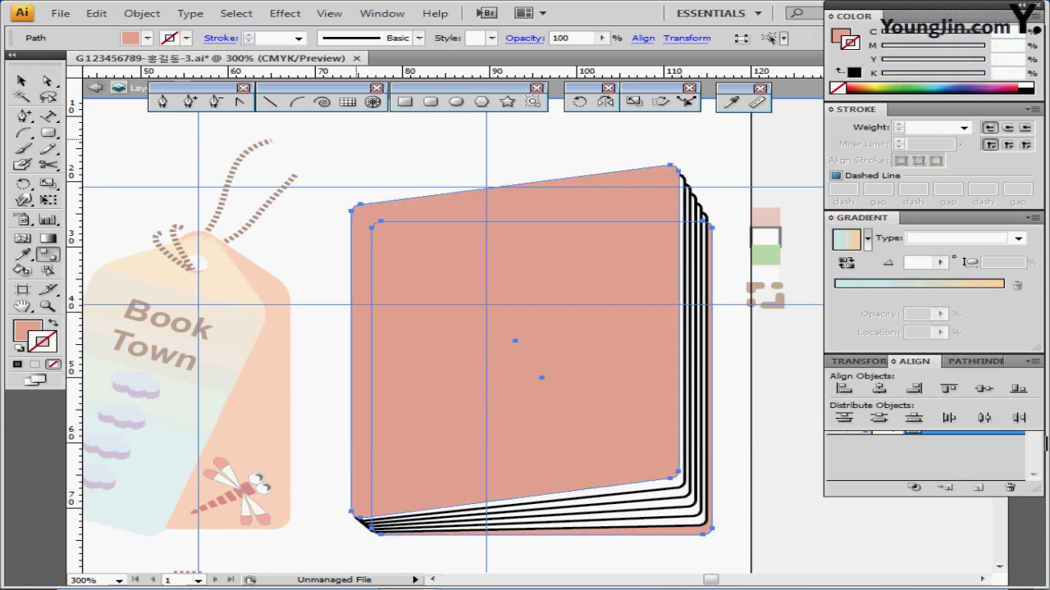
{"action": "key", "text": "ctrl"}
{"action": "key", "text": "Escape"}
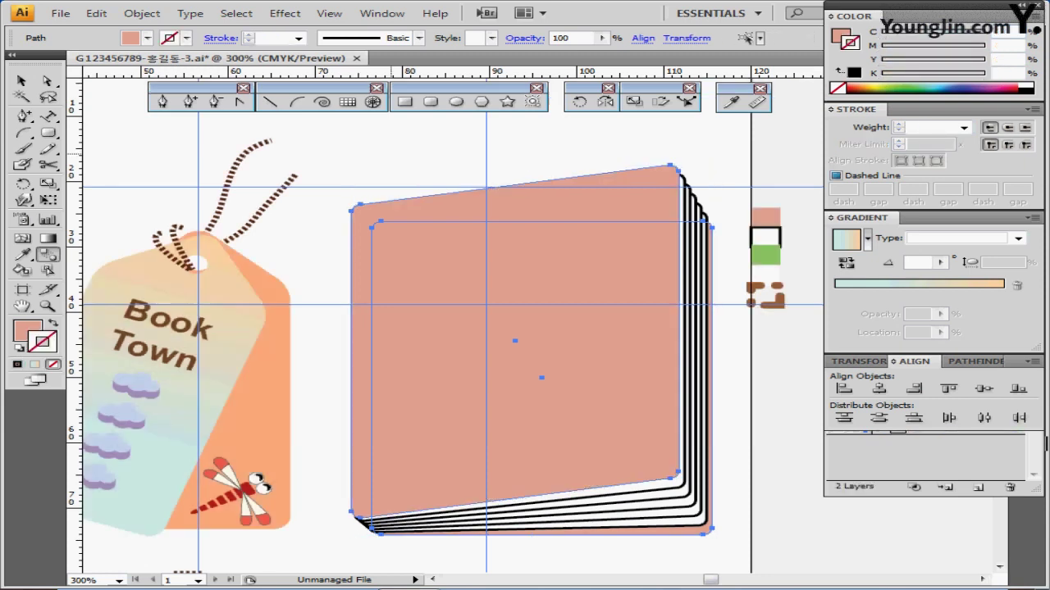
{"action": "key", "text": "ctrl+shift+a"}
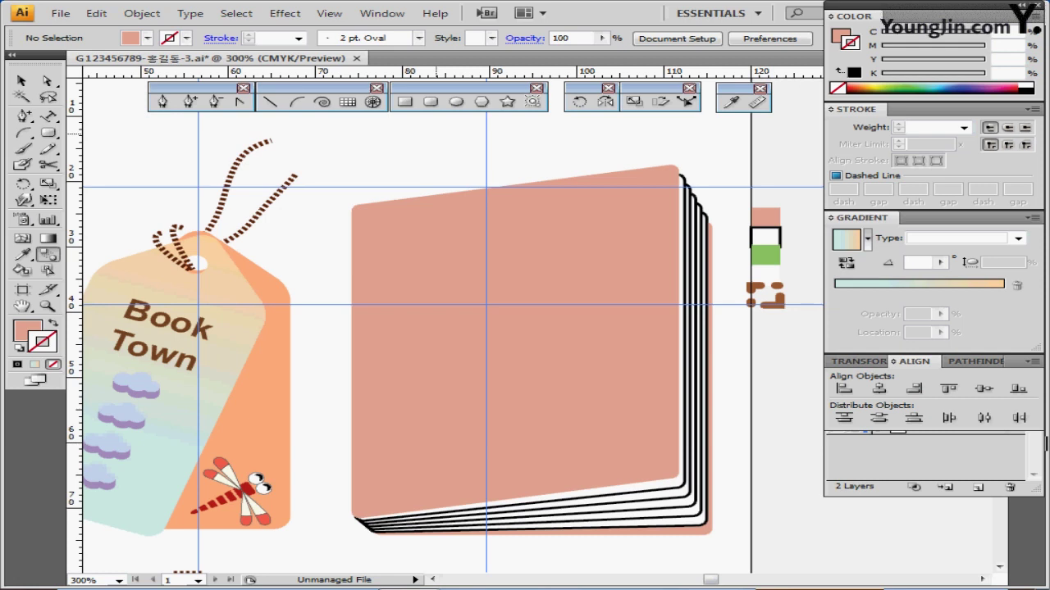
- Draw a square about 8 mm wide across the book's lower-left edge, filled with the green sample colour and without a stroke
{"action": "left_click_drag", "start_coordinate": [478, 421], "coordinate": [468, 376]}
{"action": "left_click", "coordinate": [763, 209], "text": "ctrl"}
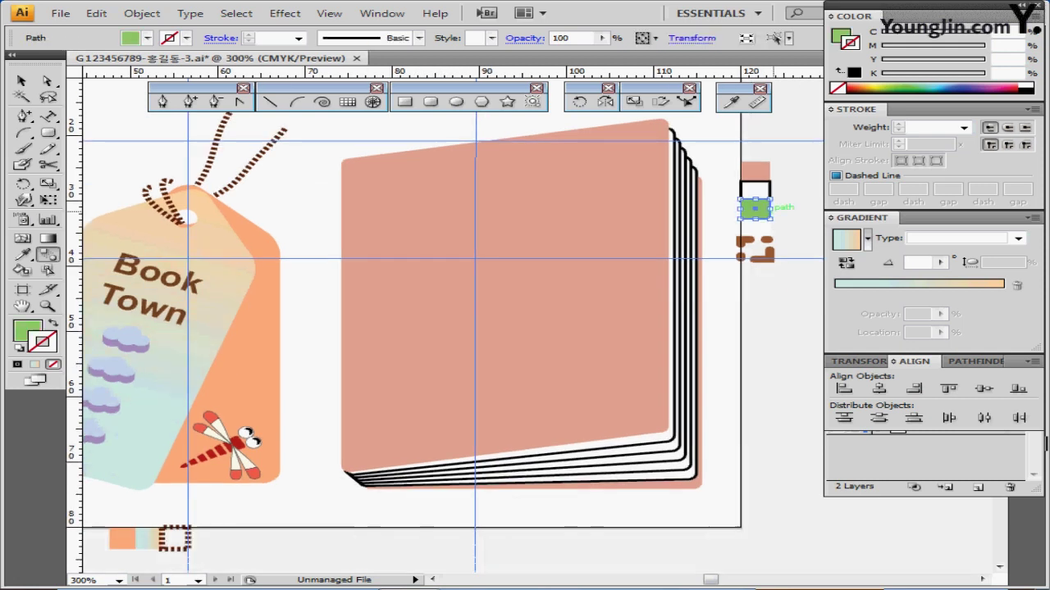
{"action": "left_click", "coordinate": [321, 238], "text": "ctrl"}
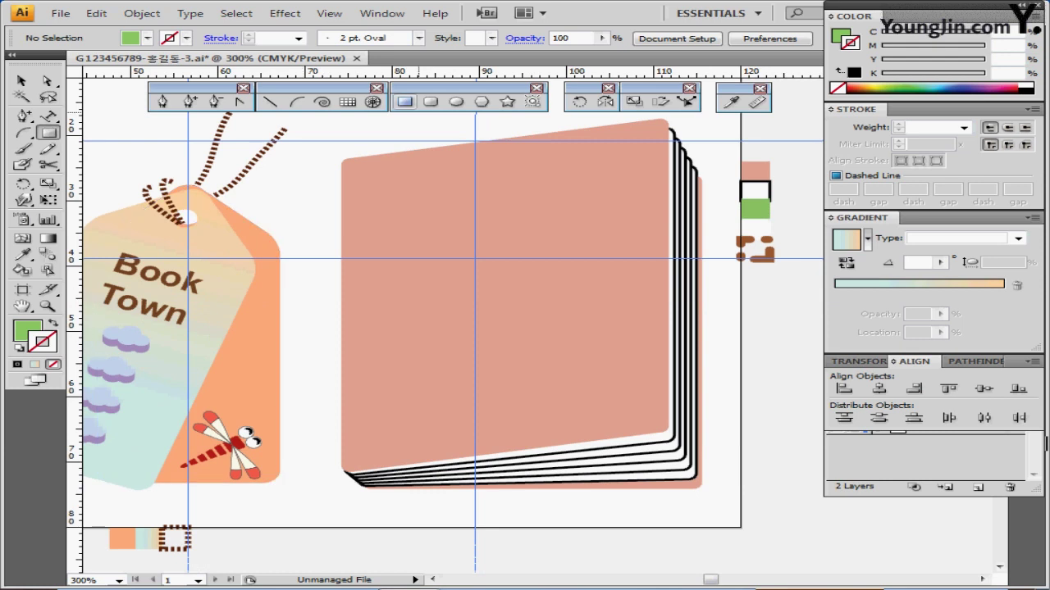
{"action": "key", "text": "m"}
{"action": "left_click_drag", "start_coordinate": [389, 439], "coordinate": [459, 509]}
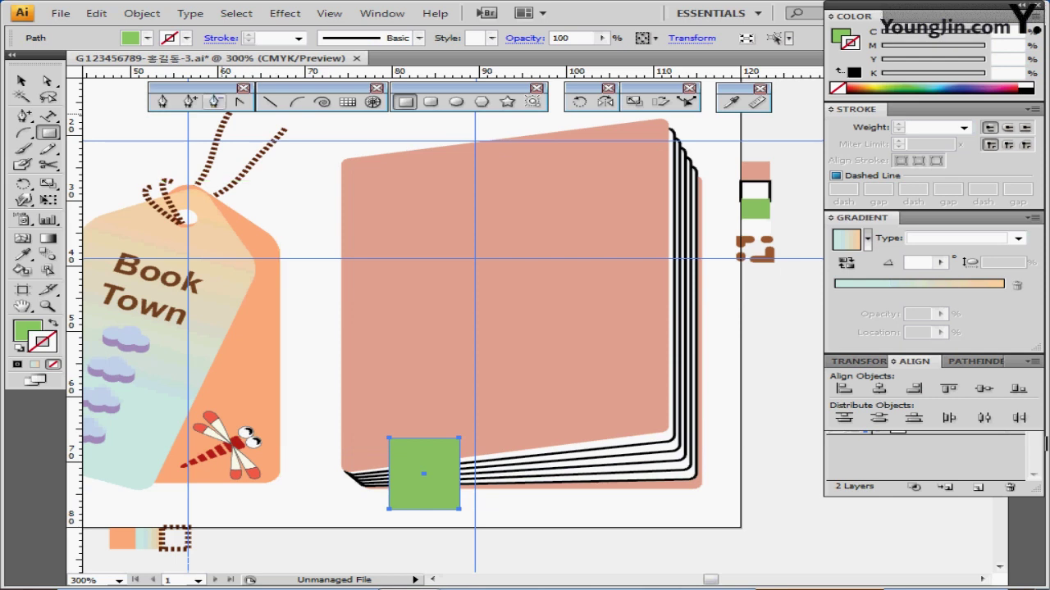
- Add an anchor point at the middle of the green square's bottom edge and move it upward to form a shallow ribbon notch
{"action": "left_click", "coordinate": [189, 102]}
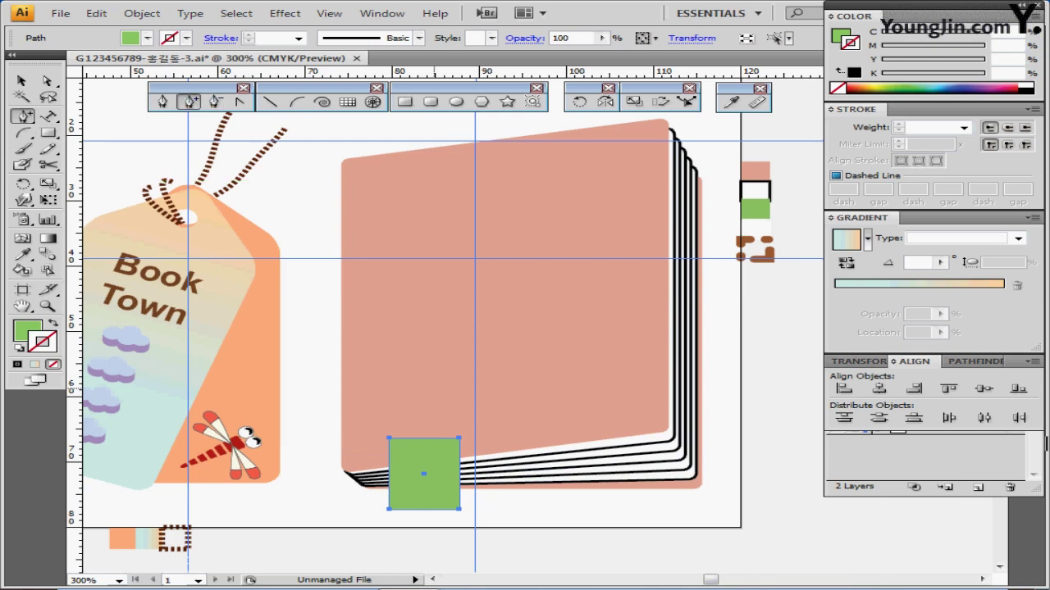
{"action": "left_click", "coordinate": [424, 509]}
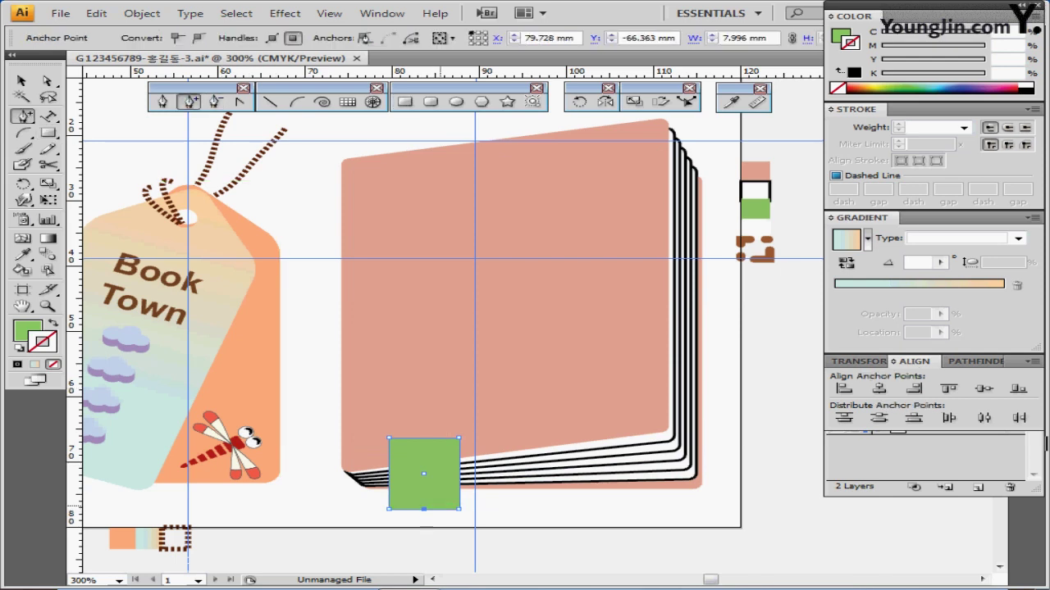
{"action": "left_click_drag", "start_coordinate": [424, 508], "coordinate": [424, 490]}
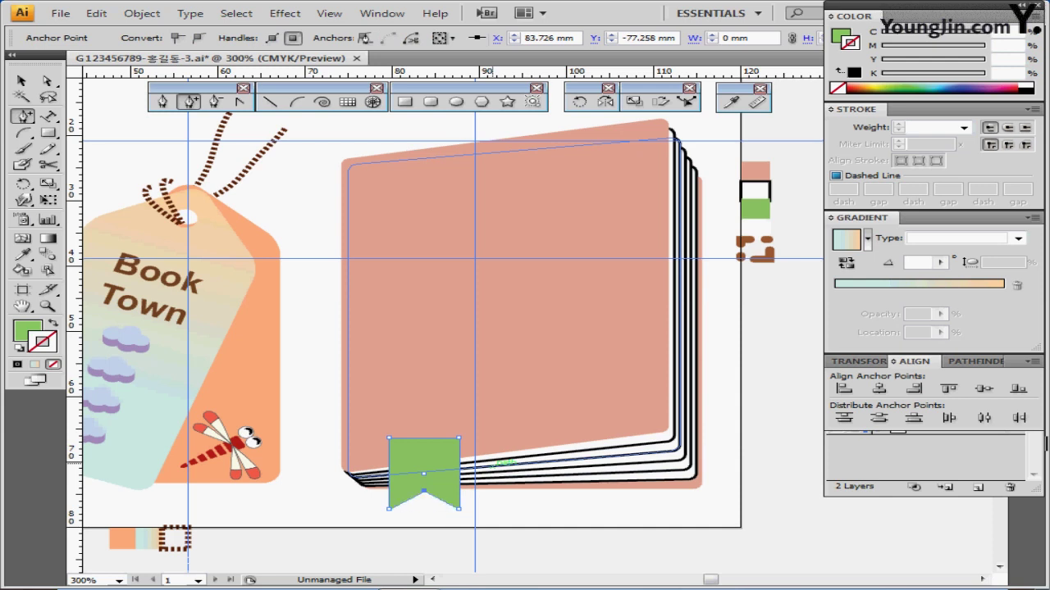
{"action": "key", "text": "Down"}
{"action": "key", "text": "Down"}
{"action": "key", "text": "Down"}
{"action": "left_click_drag", "start_coordinate": [424, 499], "coordinate": [424, 500]}
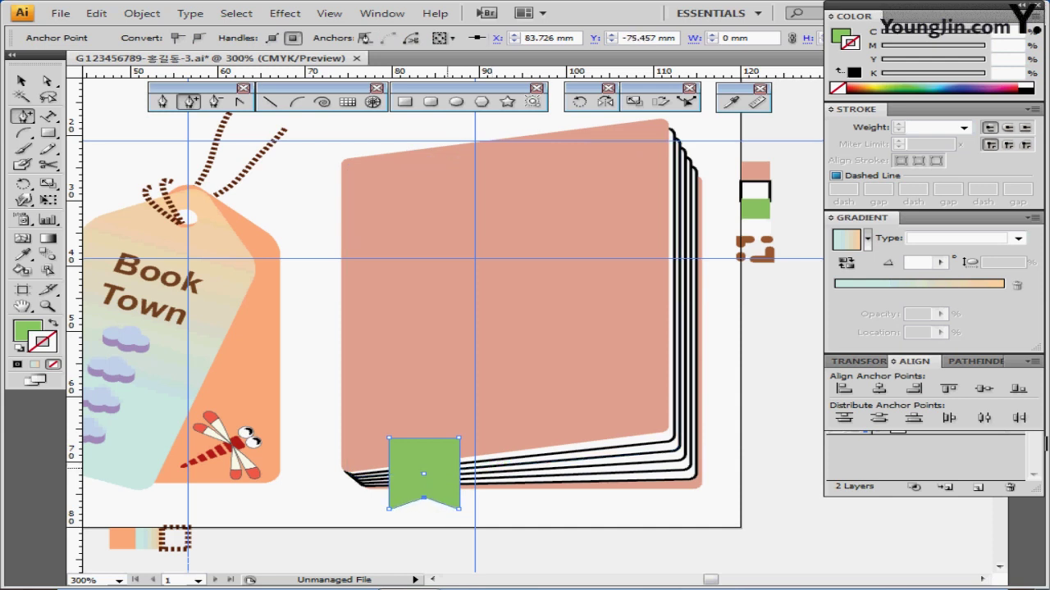
- Try sending the green ribbon behind the whole book, and bring it back to the front
{"action": "key", "text": "ctrl"}
{"action": "key", "text": "ctrl"}
{"action": "key", "text": "ctrl+shift+bracketleft"}
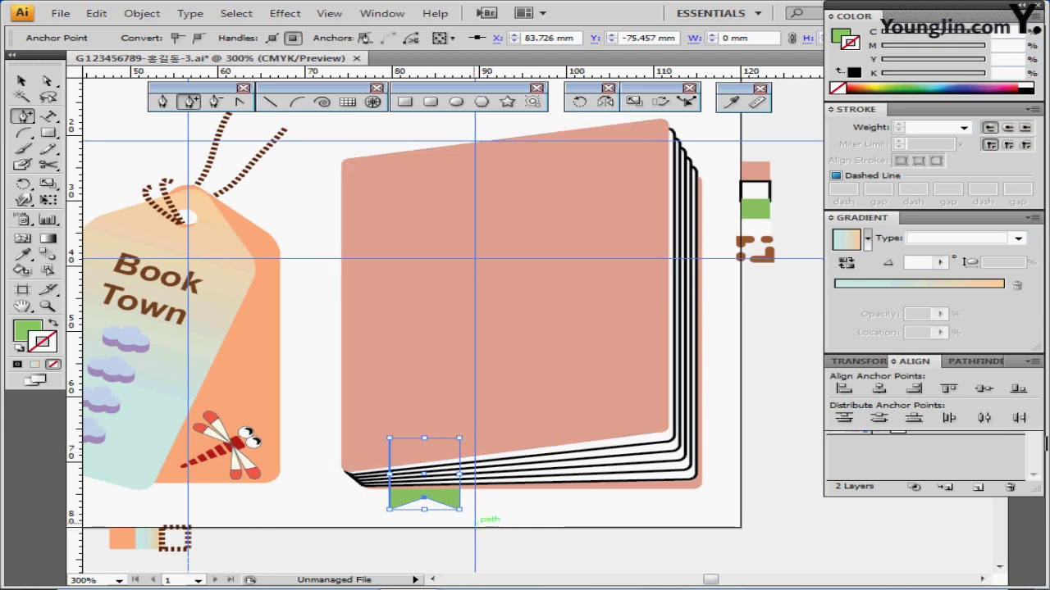
{"action": "key", "text": "ctrl+shift+bracketright"}
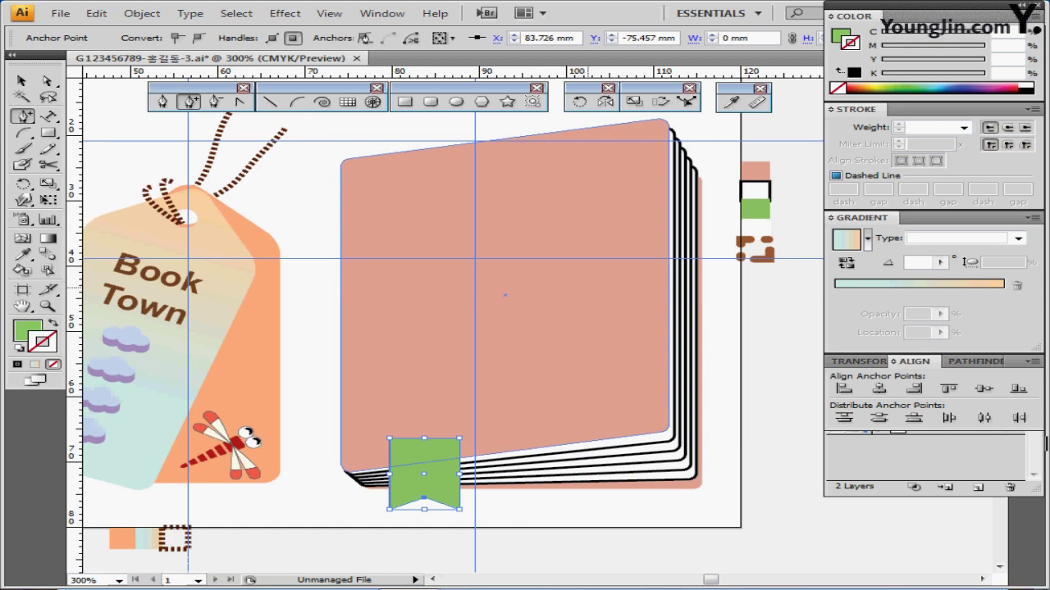
- Select the book and ungroup its covers and pages
{"action": "left_click", "coordinate": [525, 272], "text": "ctrl"}
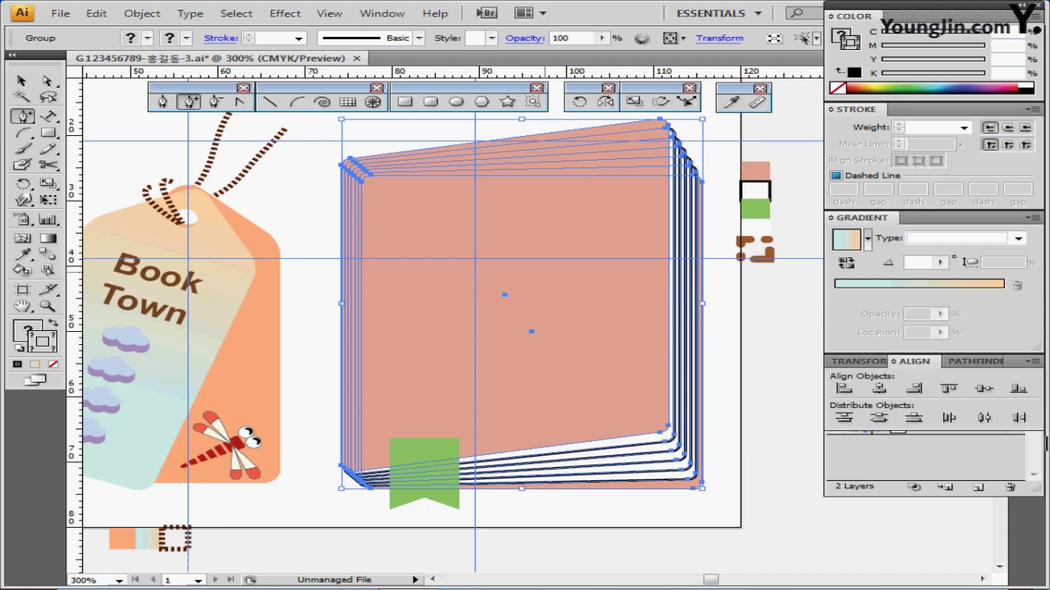
{"action": "right_click", "coordinate": [546, 276]}
{"action": "left_click", "coordinate": [604, 338]}
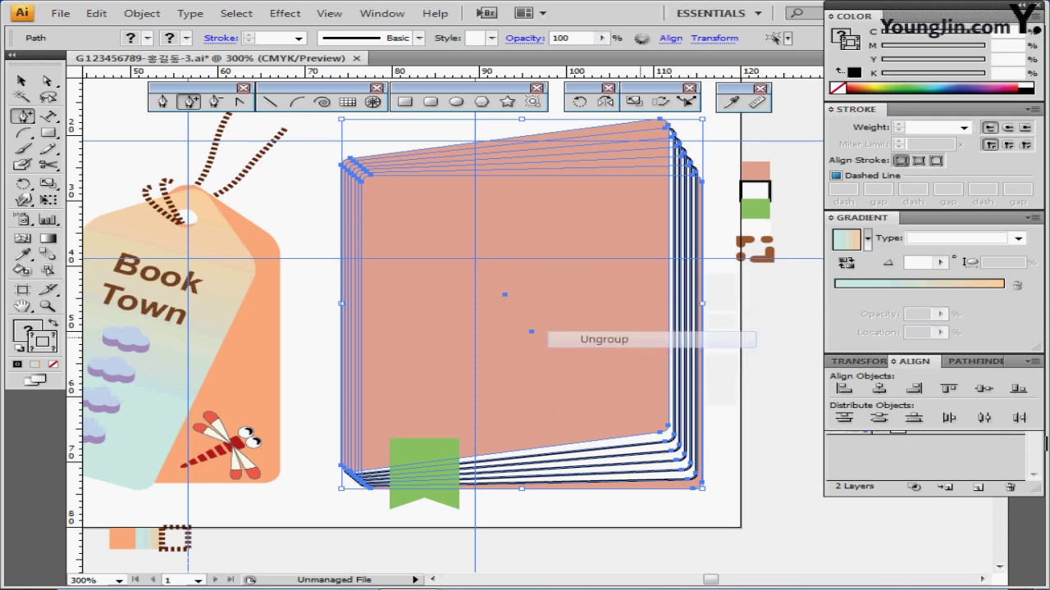
- Send the green ribbon backward one level at a time until it sits between the book's pages, and deselect it
{"action": "left_click", "coordinate": [424, 459]}
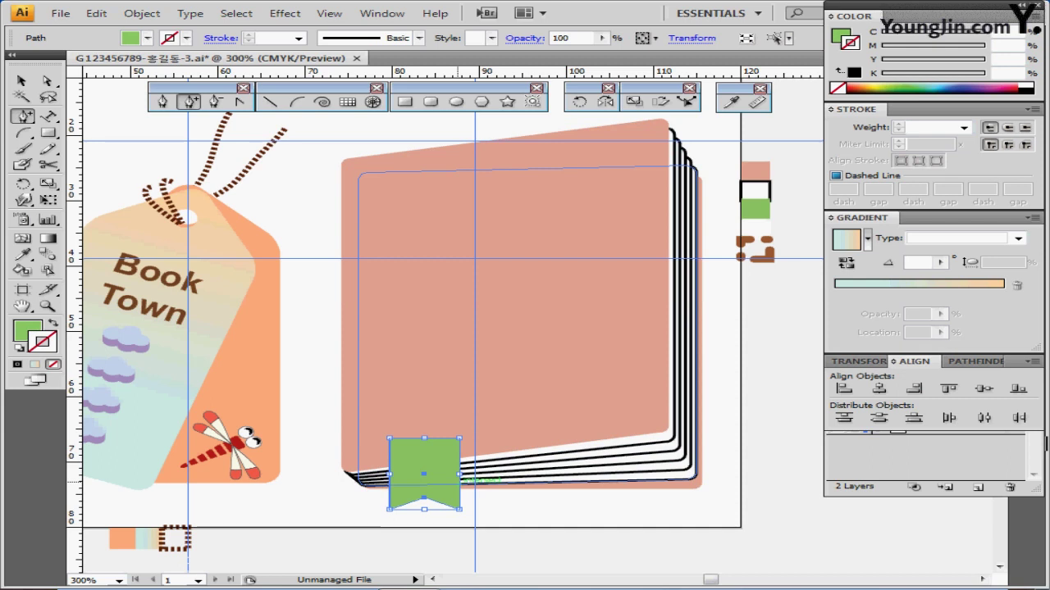
{"action": "key", "text": "ctrl+bracketleft"}
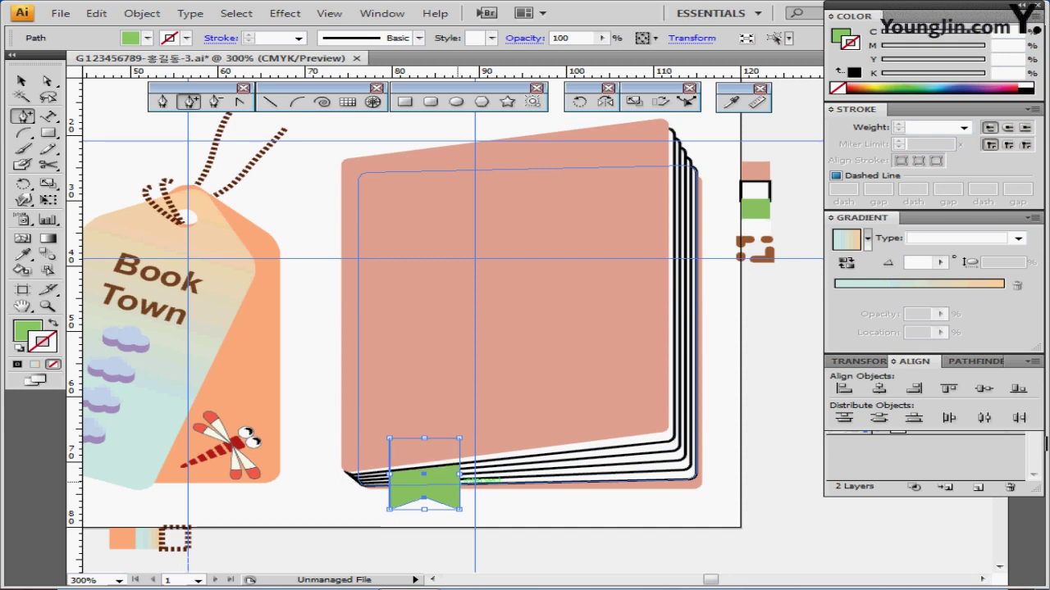
{"action": "key", "text": "ctrl+shift+b"}
{"action": "key", "text": "ctrl+shift+b"}
{"action": "key", "text": "ctrl+bracketleft"}
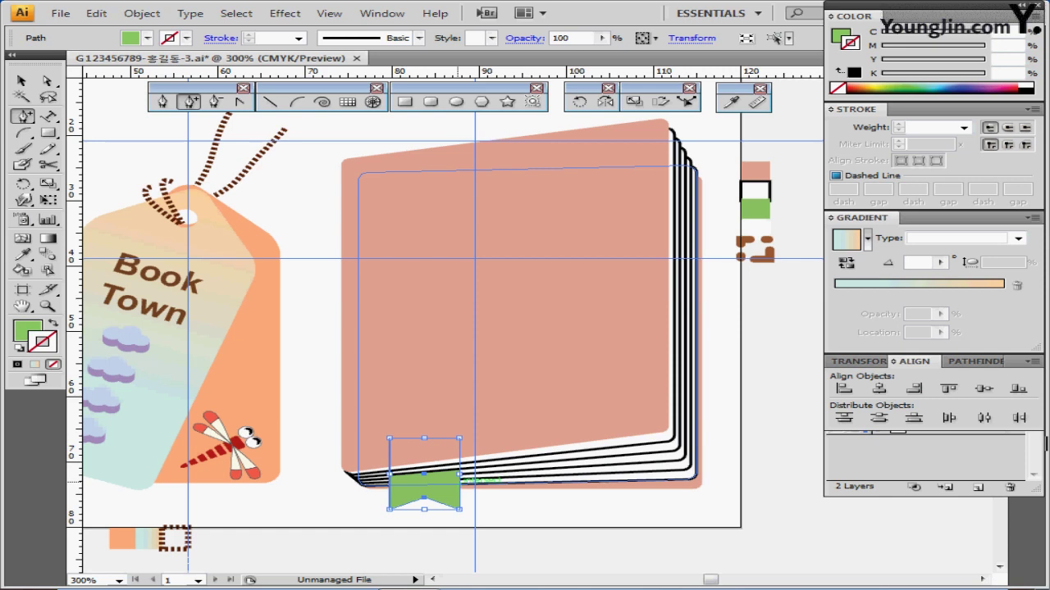
{"action": "key", "text": "ctrl+bracketleft"}
{"action": "key", "text": "ctrl+shift+b"}
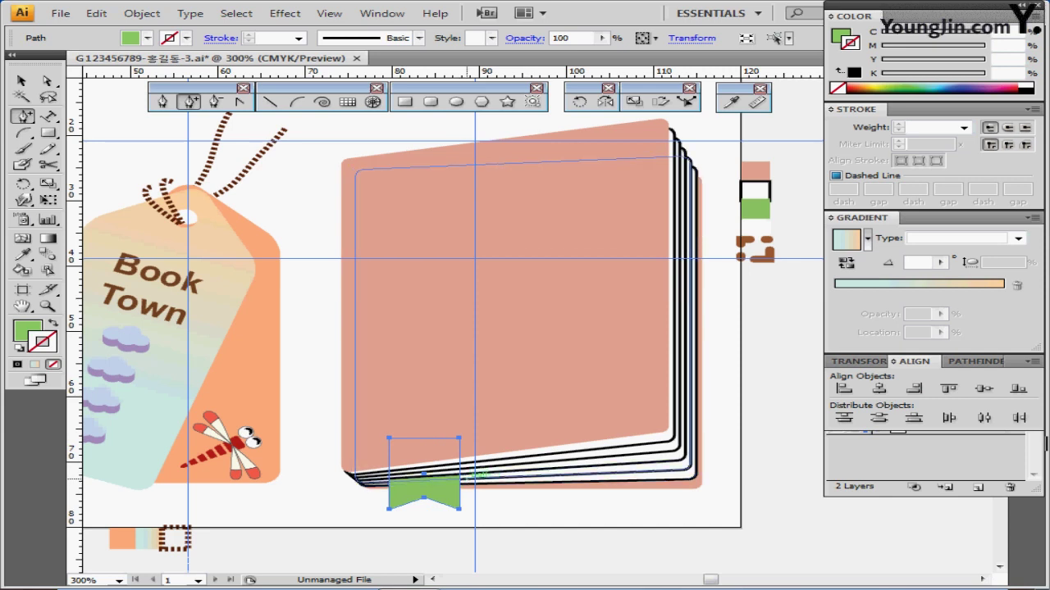
{"action": "left_click", "coordinate": [330, 369], "text": "ctrl"}
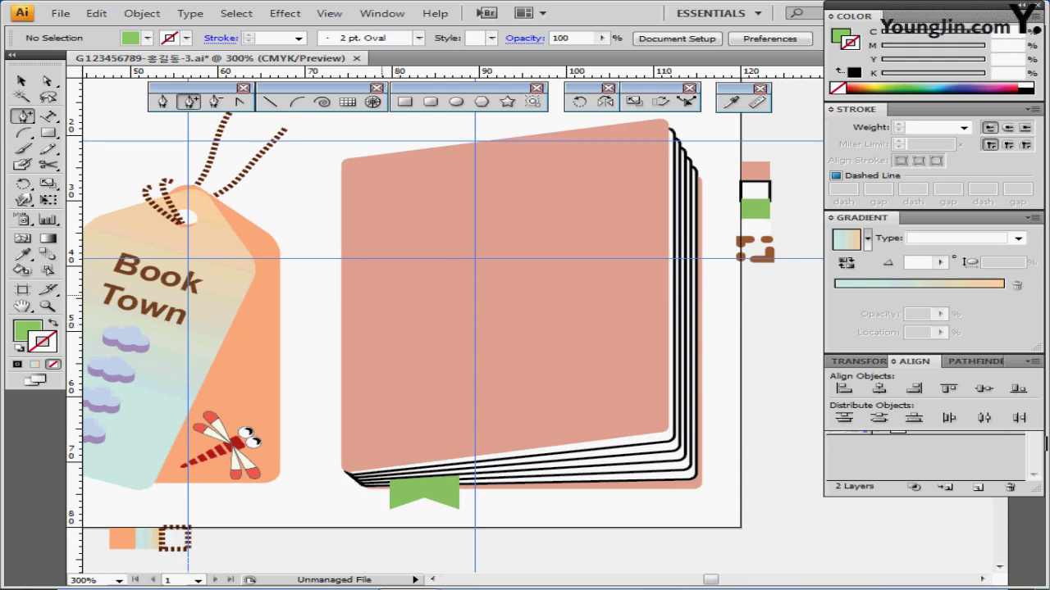
- Draw a rectangle without fill or stroke around the blue and purple clouds, and pull its top and right edges closer to them
{"action": "key", "text": "ctrl+minus"}
{"action": "scroll", "coordinate": [316, 301], "scroll_direction": "up", "scroll_amount": 2}
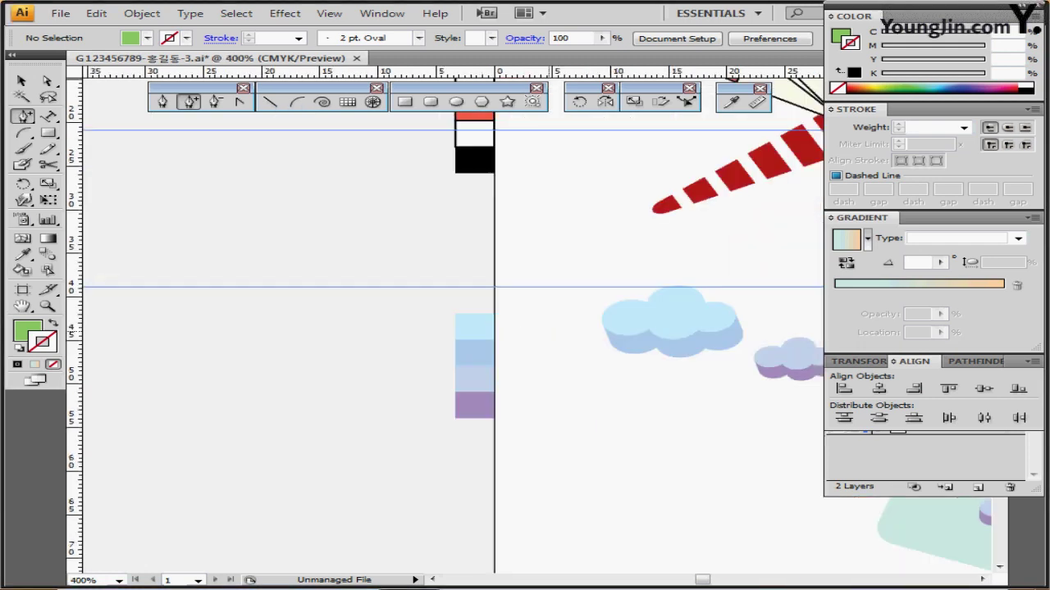
{"action": "left_click_drag", "start_coordinate": [688, 345], "coordinate": [250, 307]}
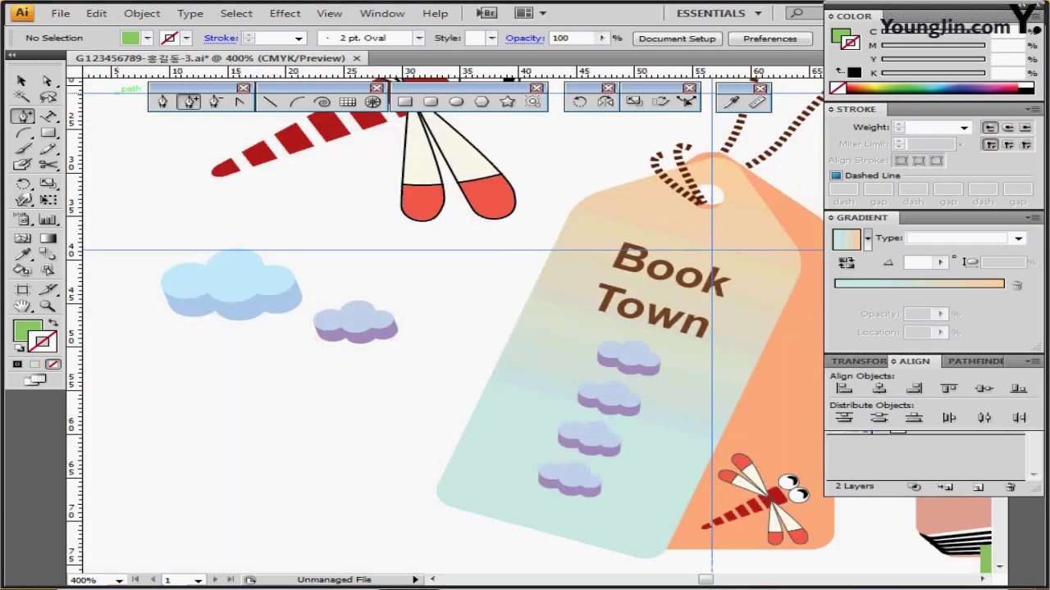
{"action": "left_click", "coordinate": [405, 101]}
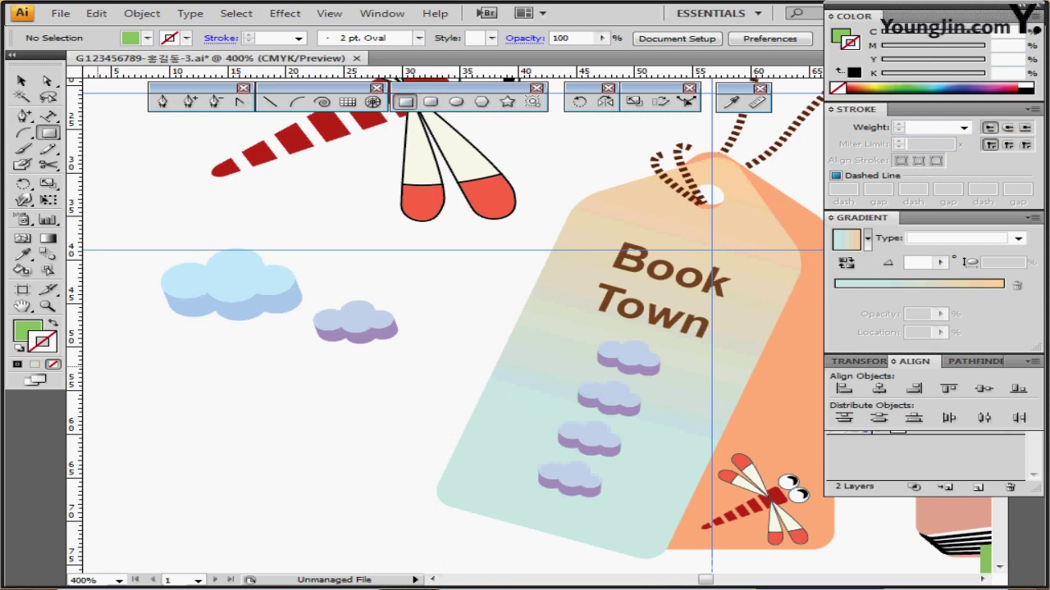
{"action": "key", "text": "x"}
{"action": "left_click", "coordinate": [53, 365]}
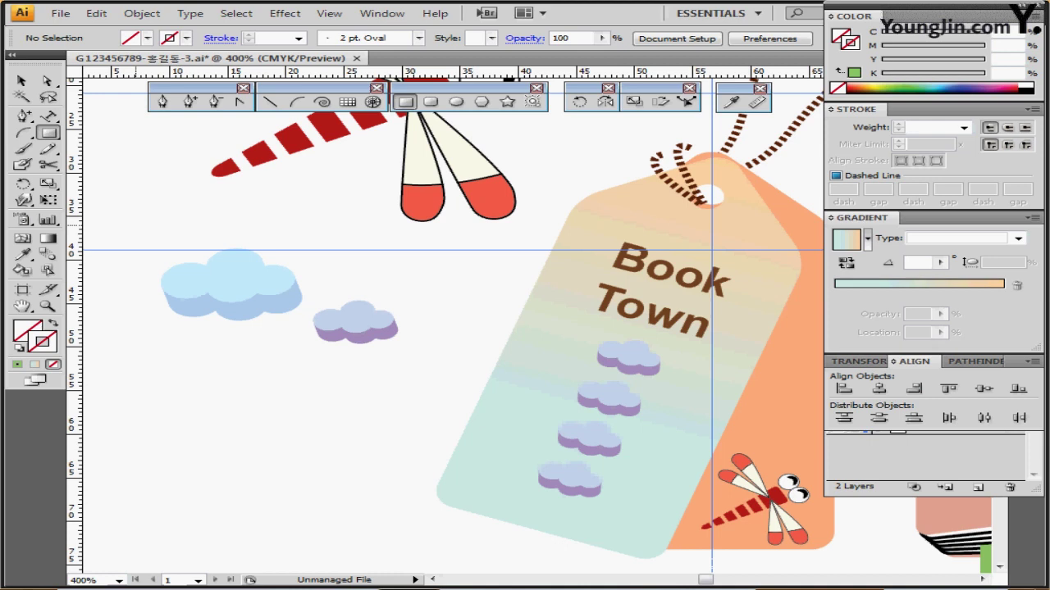
{"action": "mouse_move", "coordinate": [132, 221]}
{"action": "left_mouse_down"}
{"action": "mouse_move", "coordinate": [172, 316]}
{"action": "mouse_move", "coordinate": [431, 352]}
{"action": "left_mouse_up"}
{"action": "left_click_drag", "start_coordinate": [282, 221], "coordinate": [282, 236]}
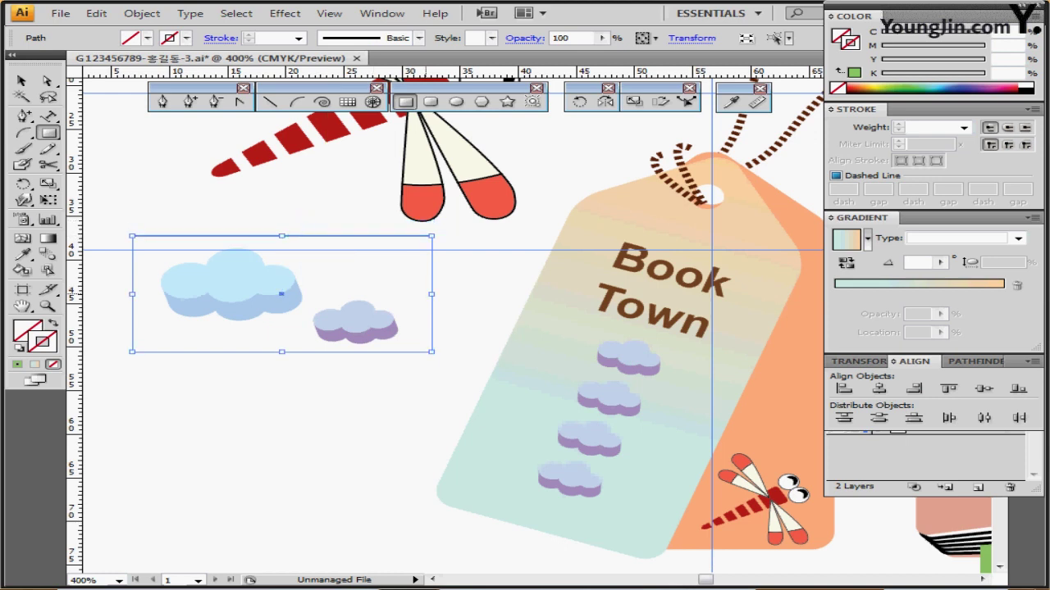
{"action": "left_click_drag", "start_coordinate": [431, 294], "coordinate": [422, 293]}
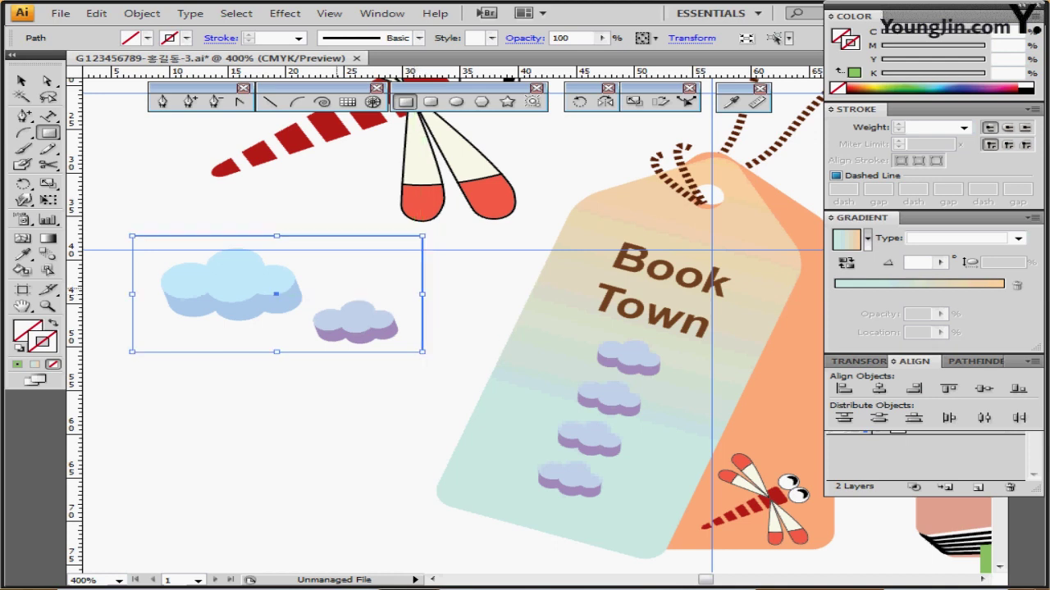
- Pull the rectangle's left edge closer to the clouds and define the rectangle with both clouds as a pattern swatch named 구름
{"action": "left_click_drag", "start_coordinate": [134, 294], "coordinate": [143, 294]}
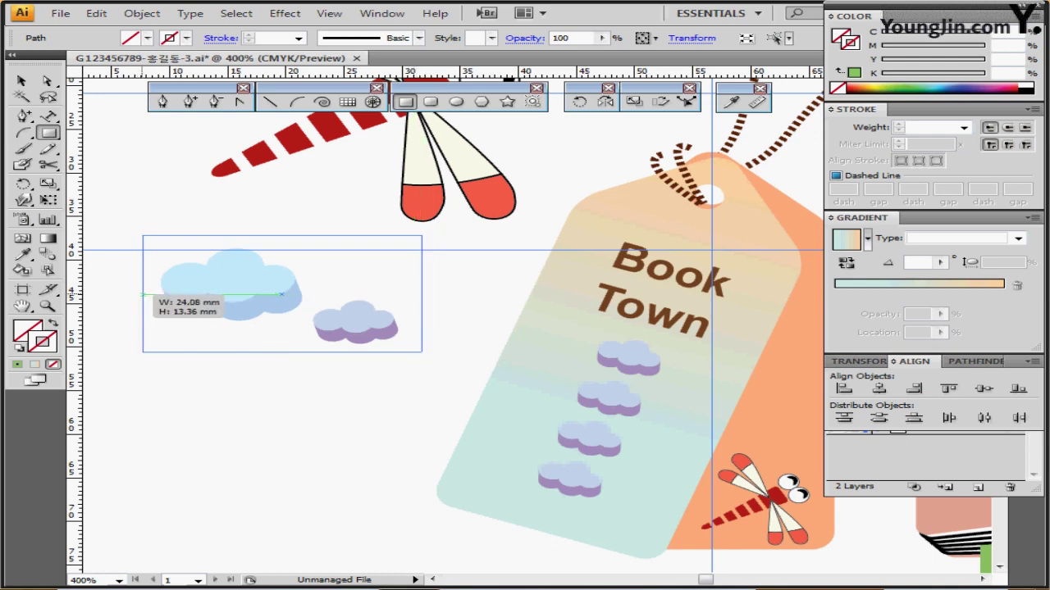
{"action": "left_click_drag", "start_coordinate": [147, 408], "coordinate": [364, 236]}
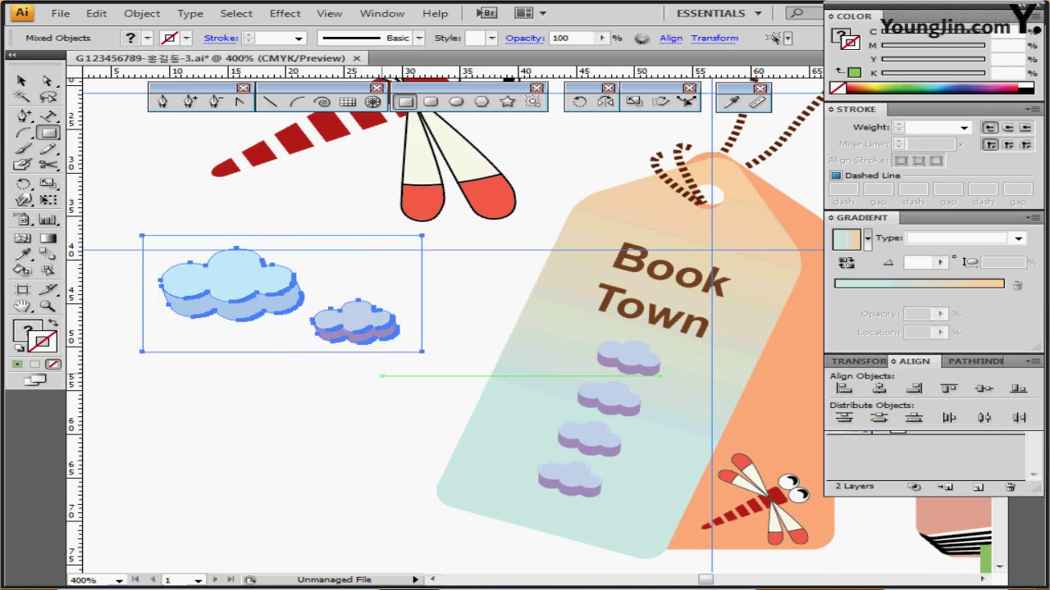
{"action": "left_click", "coordinate": [96, 13]}
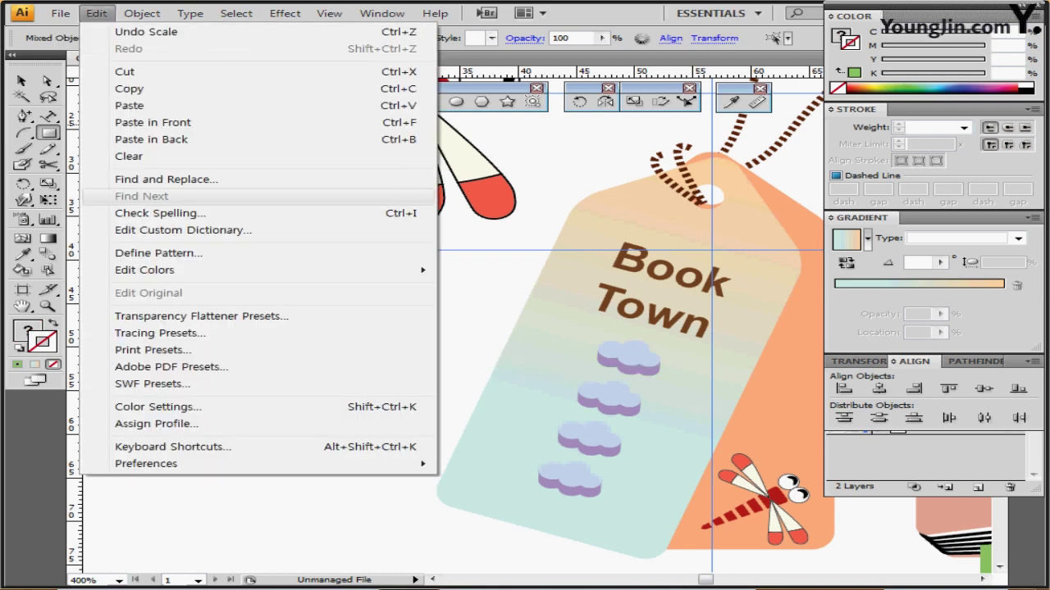
{"action": "left_click", "coordinate": [158, 252]}
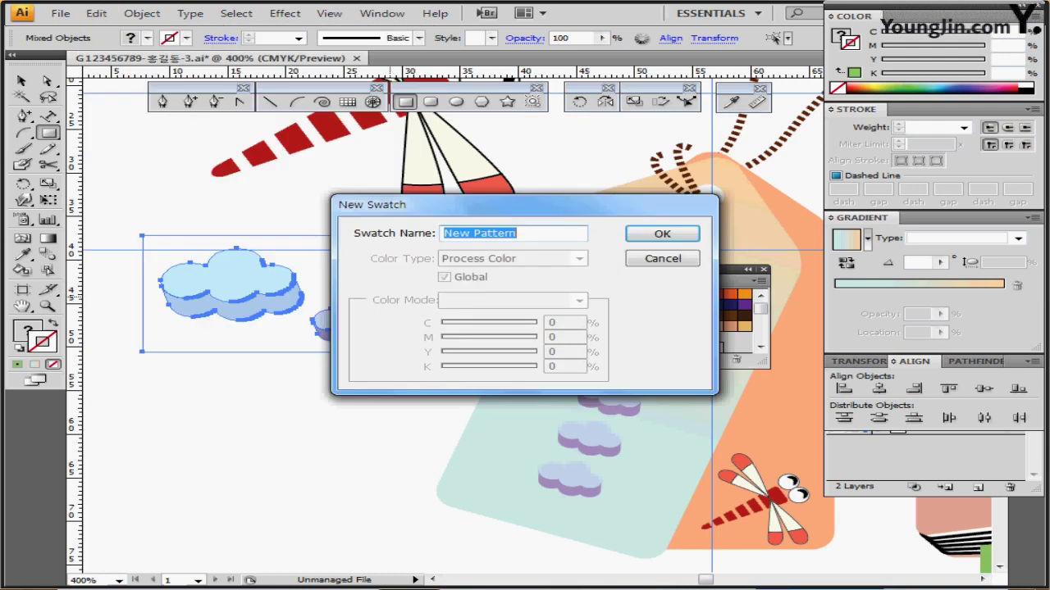
{"action": "type", "text": "구"}
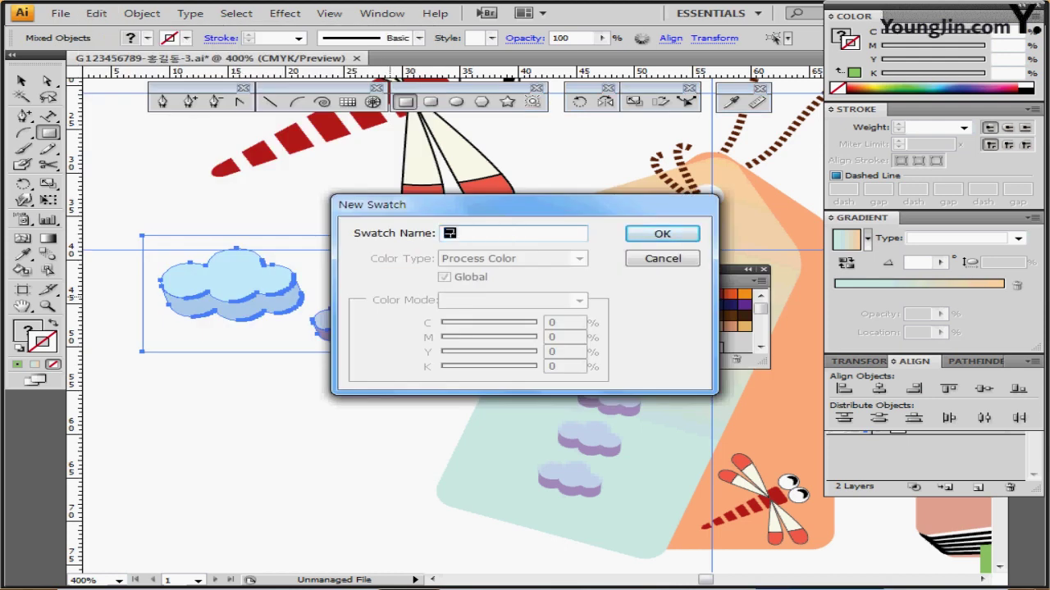
{"action": "type", "text": "ㅜㄹㅡㅁ"}
{"action": "key", "text": "Return"}
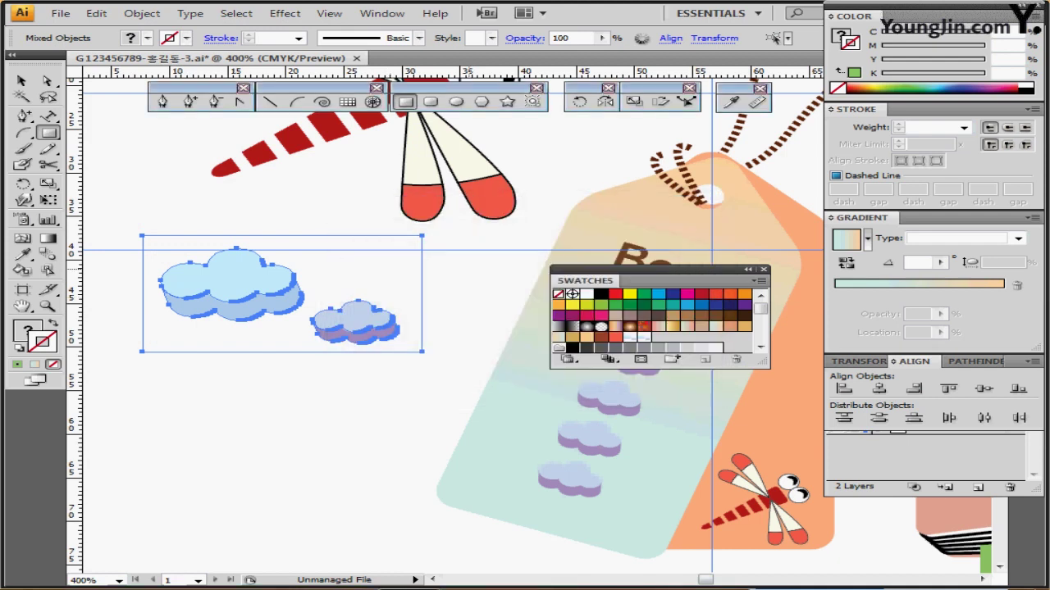
- Delete the invisible rectangle around the blue and purple clouds, keeping the clouds
{"action": "key", "text": "ctrl+shift+a"}
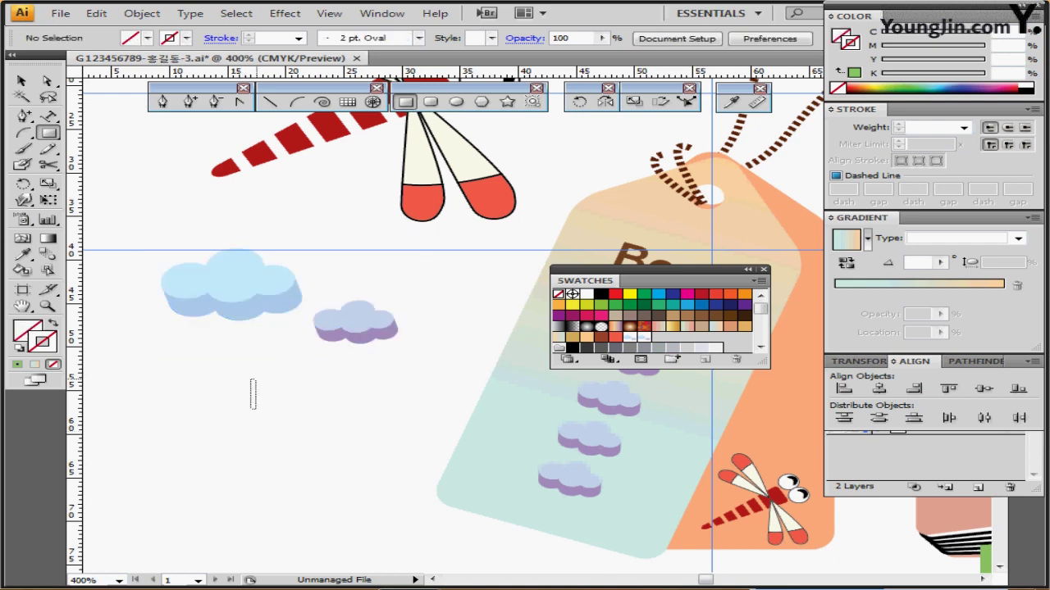
{"action": "left_click_drag", "start_coordinate": [256, 378], "coordinate": [217, 344]}
{"action": "key", "text": "Delete"}
- Duplicate the book's front cover in place on top and fill the copy with the cloud pattern swatch
{"action": "scroll", "coordinate": [329, 364], "scroll_direction": "right", "scroll_amount": 5}
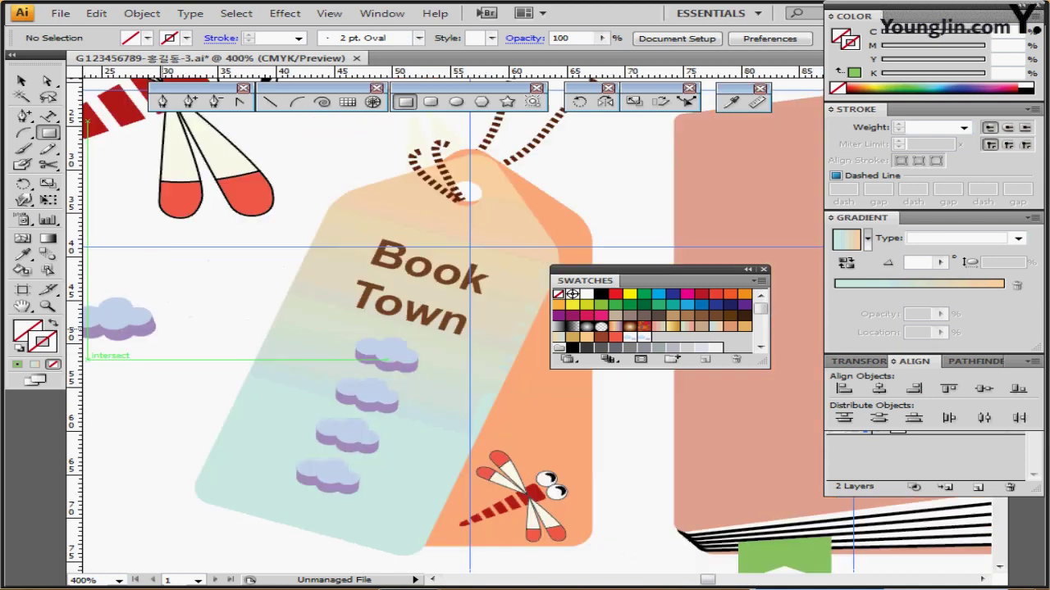
{"action": "scroll", "coordinate": [524, 328], "scroll_direction": "right", "scroll_amount": 2}
{"action": "left_click_drag", "start_coordinate": [584, 280], "coordinate": [250, 276]}
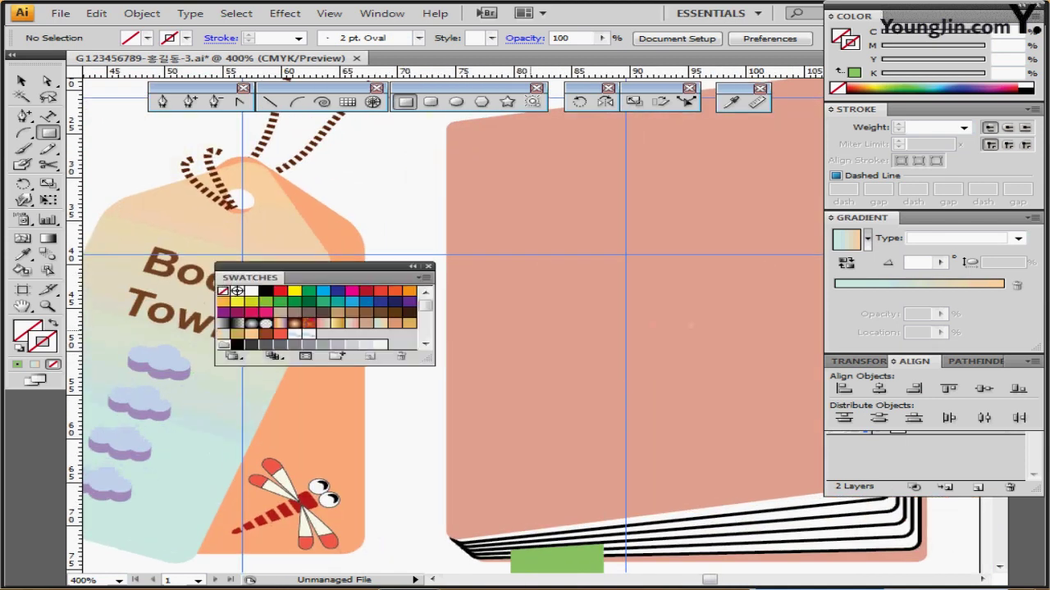
{"action": "scroll", "coordinate": [609, 332], "scroll_direction": "down", "scroll_amount": 1}
{"action": "left_click_drag", "start_coordinate": [608, 332], "coordinate": [625, 321]}
{"action": "left_click", "coordinate": [619, 284], "text": "ctrl"}
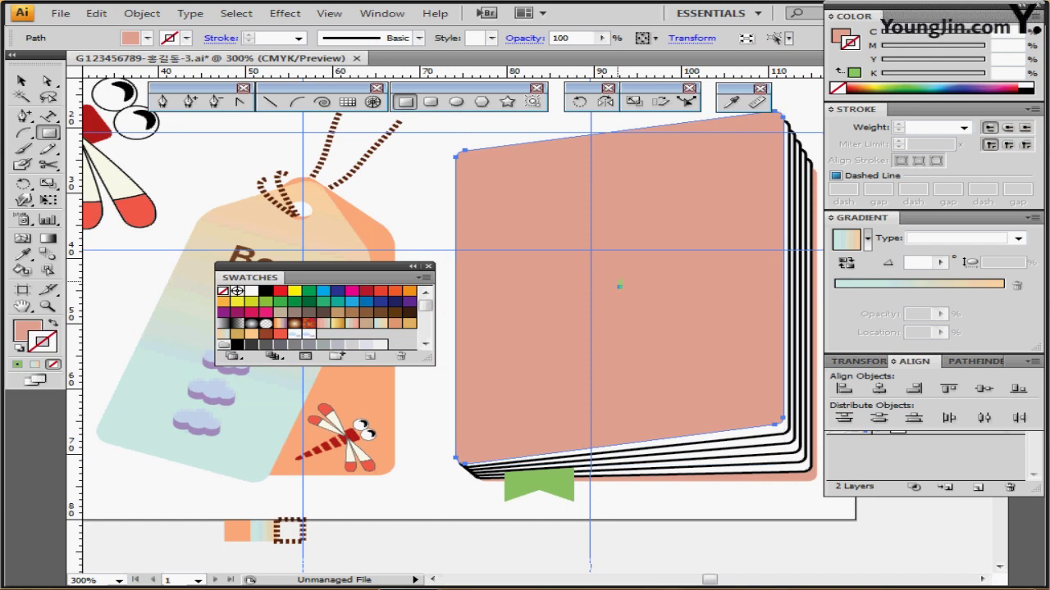
{"action": "key", "text": "ctrl+c"}
{"action": "key", "text": "x"}
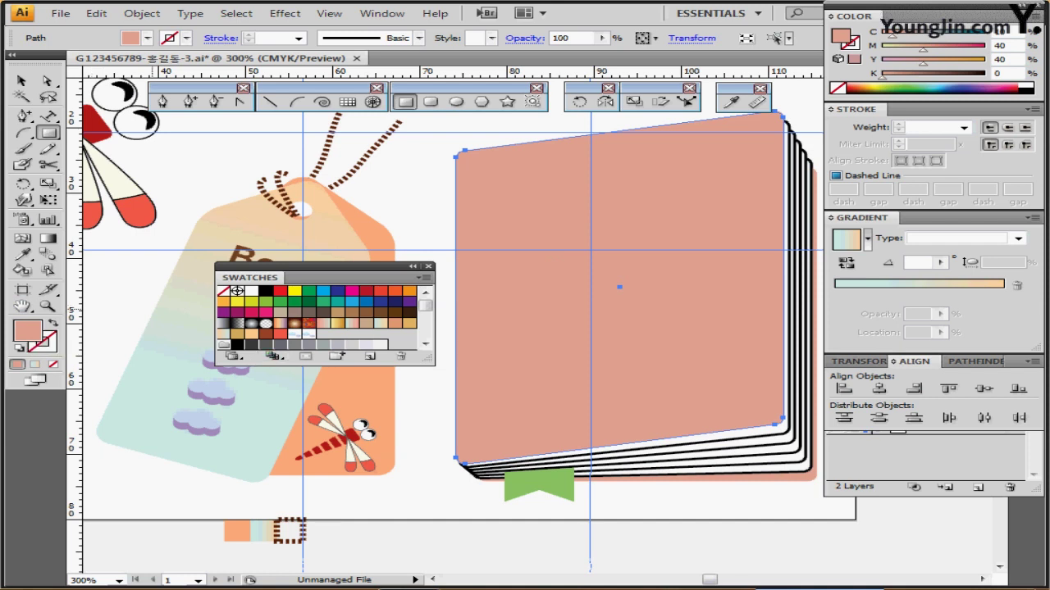
{"action": "left_click", "coordinate": [308, 333]}
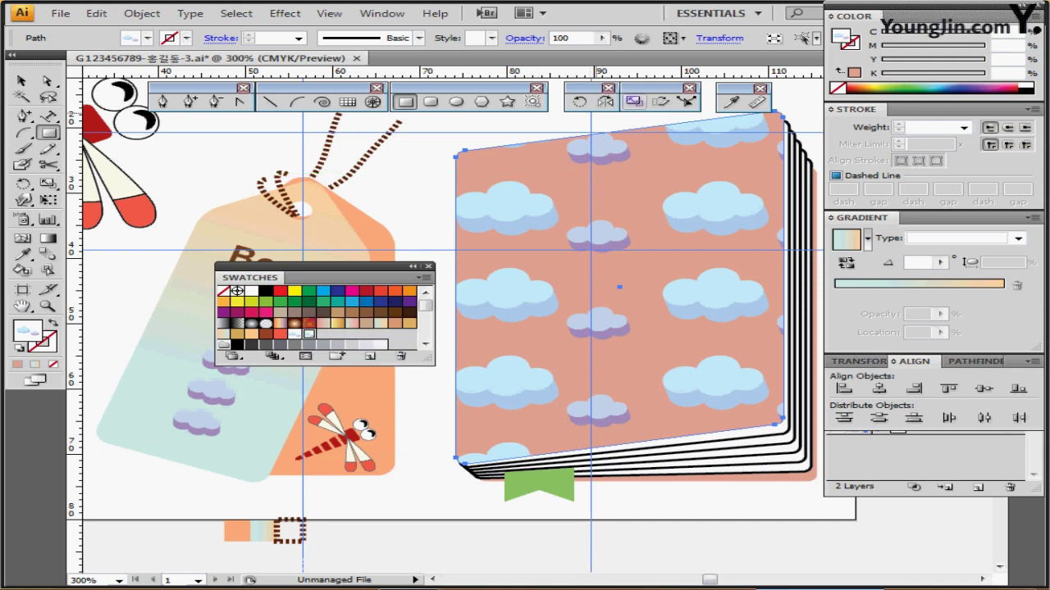
- Scale only the cover's cloud pattern uniformly to 50%, leaving the object size unscaled, and deselect the cover
{"action": "double_click", "coordinate": [633, 102]}
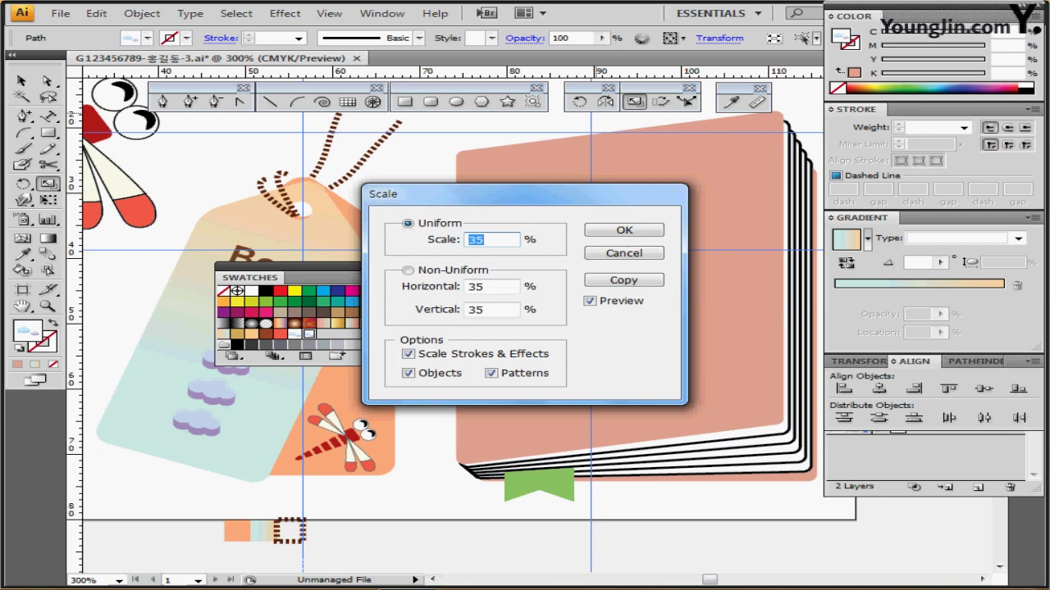
{"action": "type", "text": "50"}
{"action": "key", "text": "Tab"}
{"action": "left_click", "coordinate": [408, 373]}
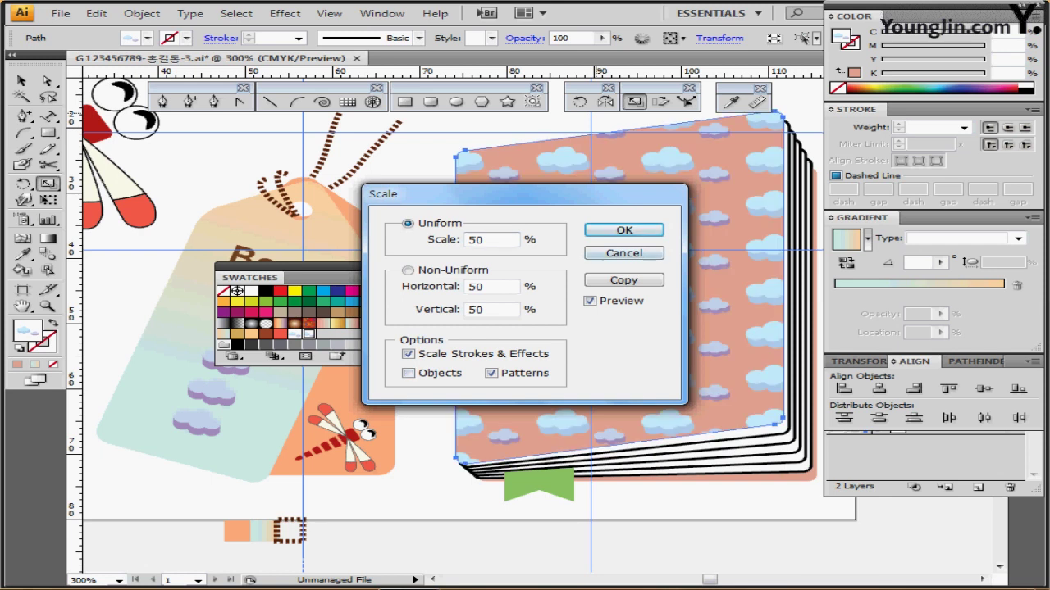
{"action": "key", "text": "Return"}
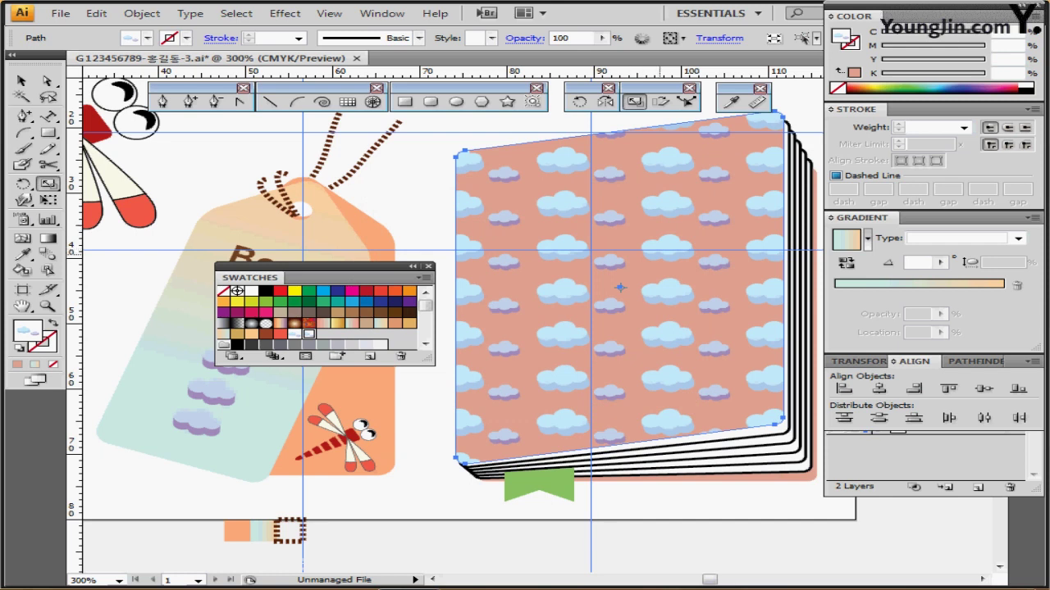
{"action": "key", "text": "ctrl+shift+a"}
- Draw an ellipse 28 mm wide and taller than its previous default height on the book's front cover
{"action": "key", "text": "l"}
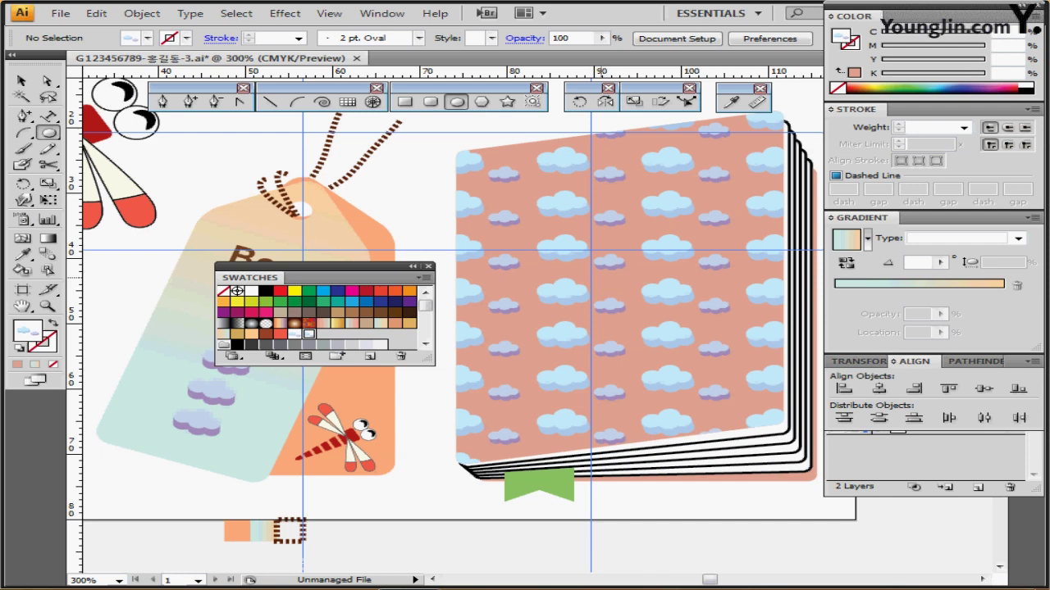
{"action": "left_click", "coordinate": [597, 271]}
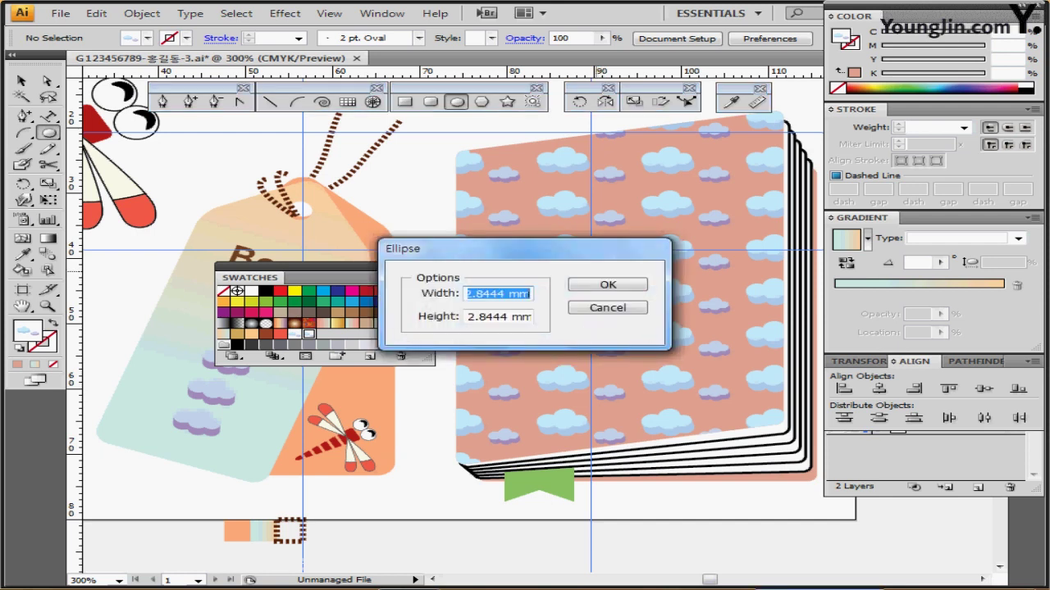
{"action": "type", "text": "28"}
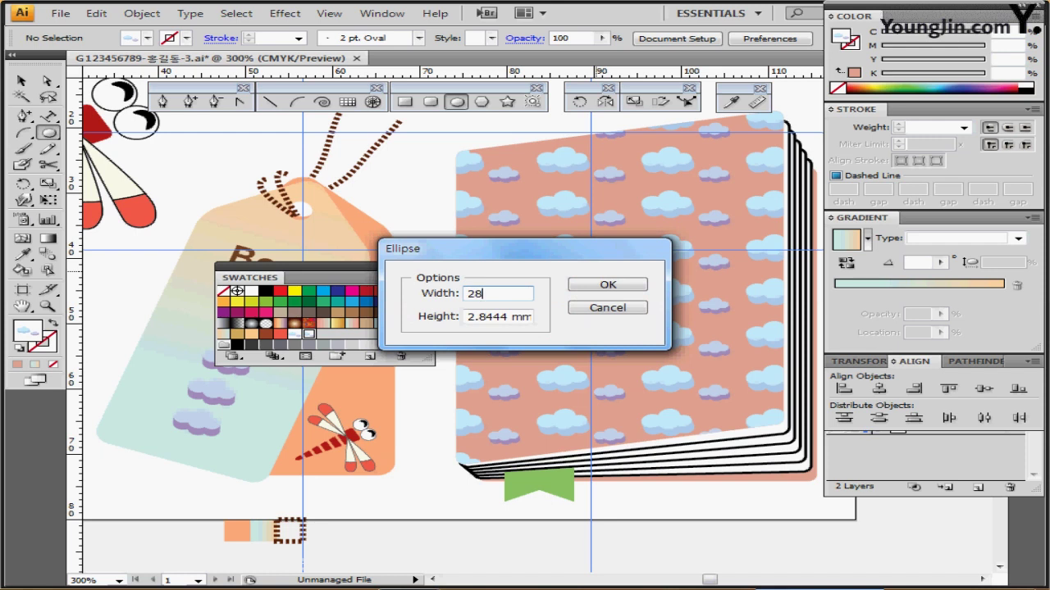
{"action": "key", "text": "Tab"}
{"action": "type", "text": "3"}
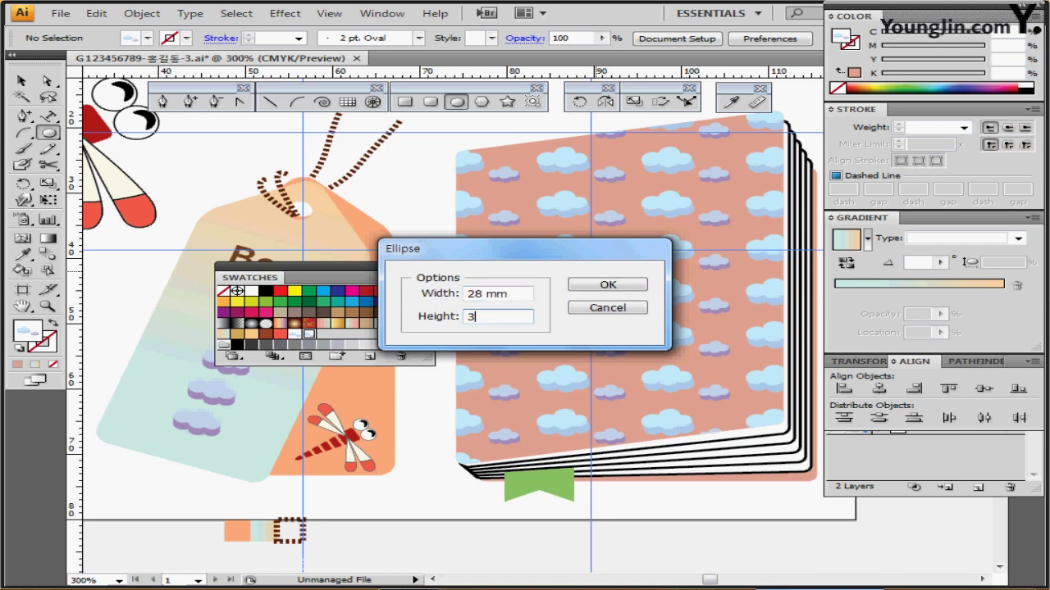
{"action": "key", "text": "Return"}
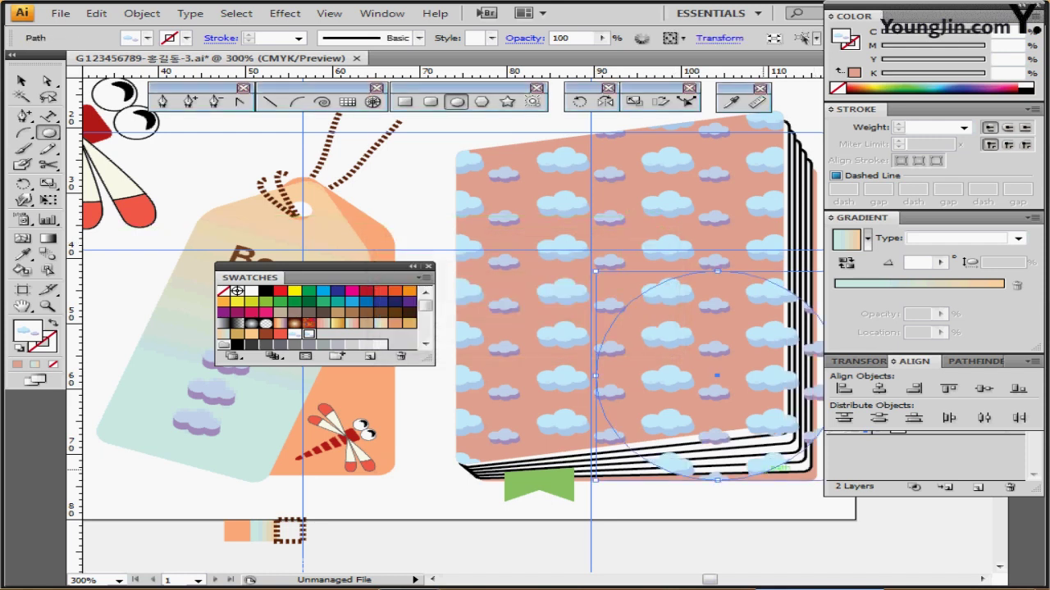
- Fill the ellipse with white and move it to the middle of the front cover, slightly above centre
{"action": "left_click_drag", "start_coordinate": [769, 453], "coordinate": [684, 375]}
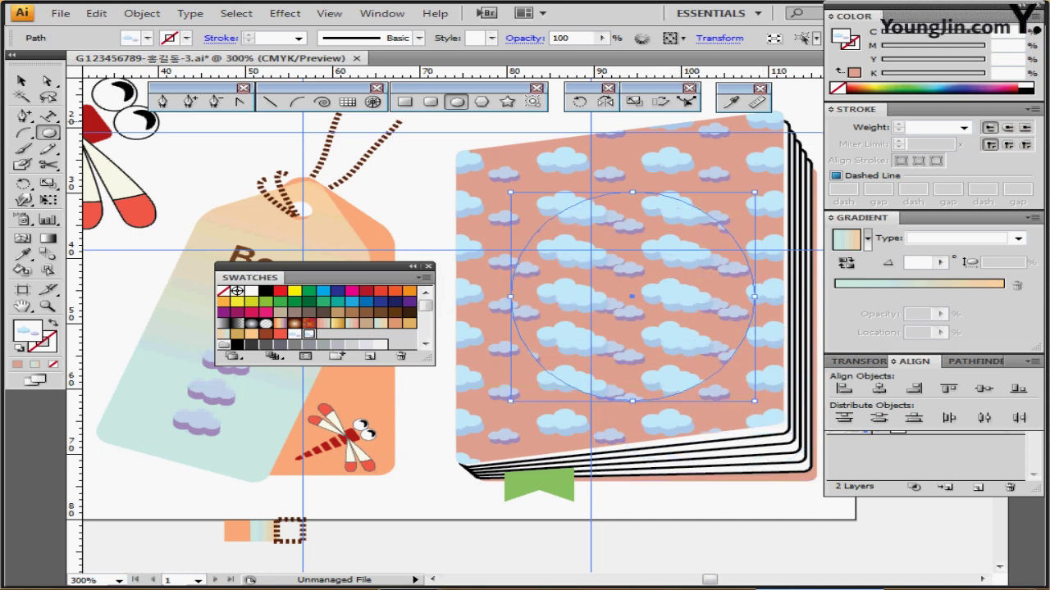
{"action": "left_click", "coordinate": [251, 291]}
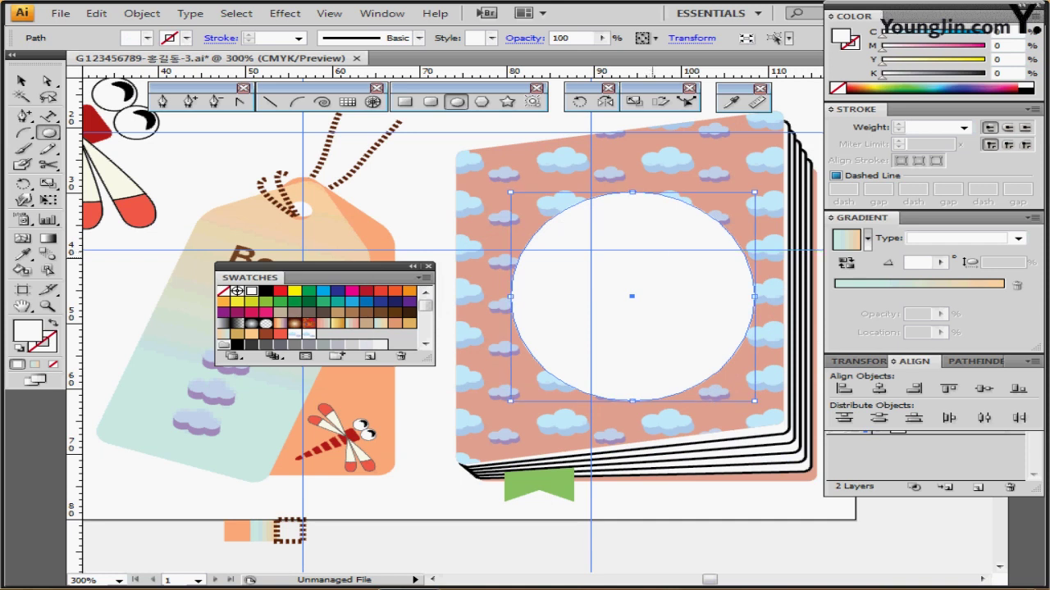
{"action": "left_click_drag", "start_coordinate": [631, 282], "coordinate": [603, 280]}
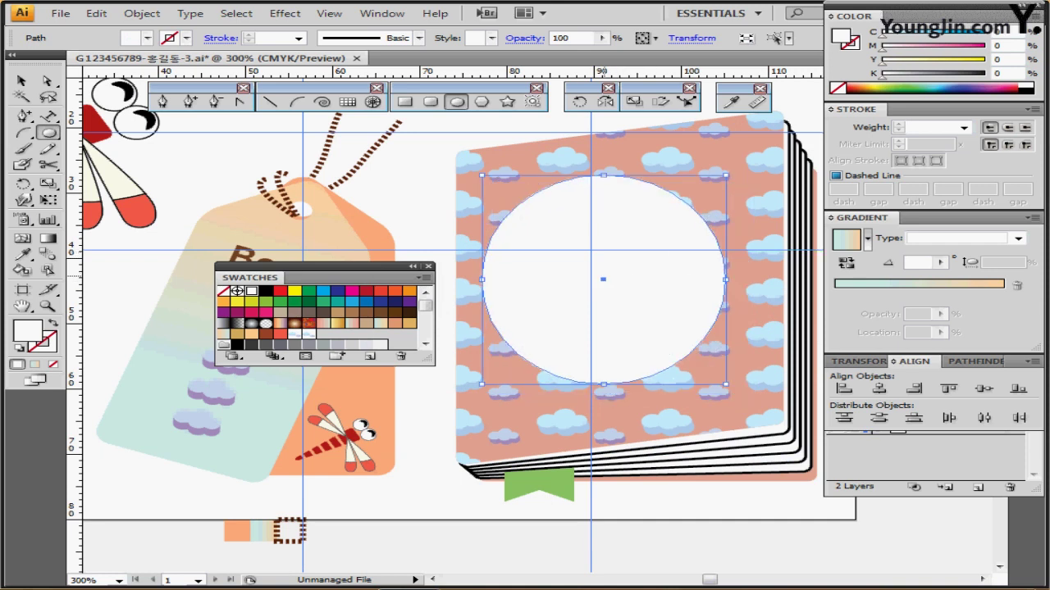
{"action": "left_click_drag", "start_coordinate": [612, 344], "coordinate": [617, 339]}
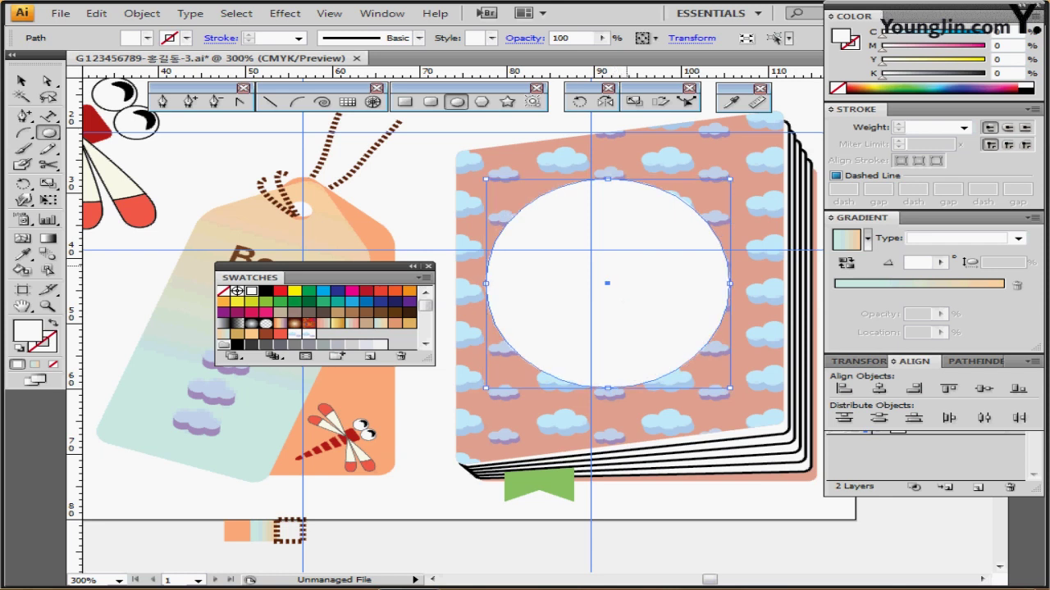
- Set the opacity of the white ellipse on the book cover to 60%
{"action": "left_click", "coordinate": [576, 38]}
{"action": "double_click", "coordinate": [566, 38]}
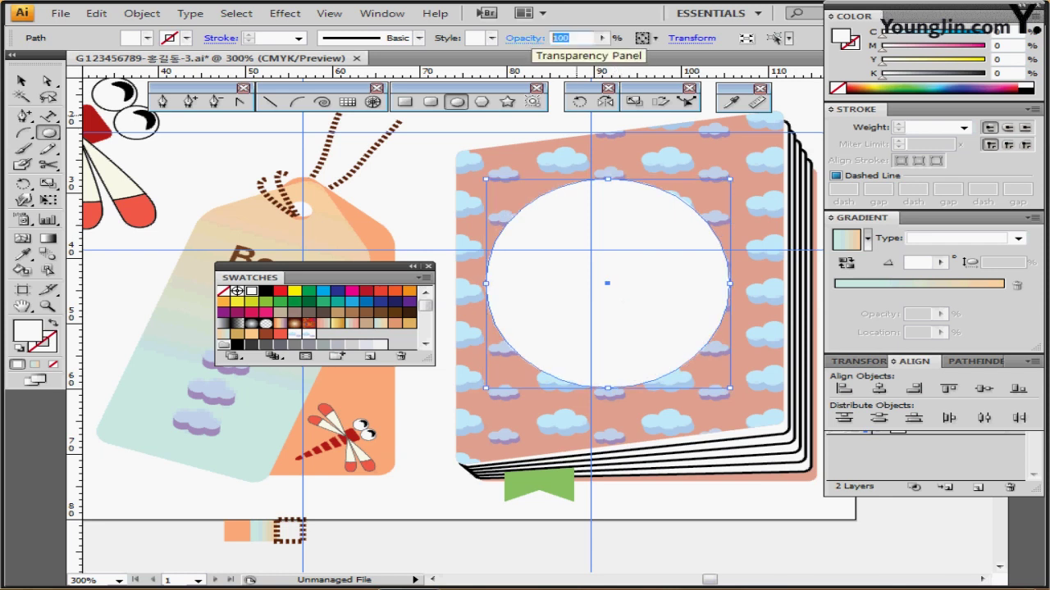
{"action": "type", "text": "60"}
{"action": "key", "text": "Return"}
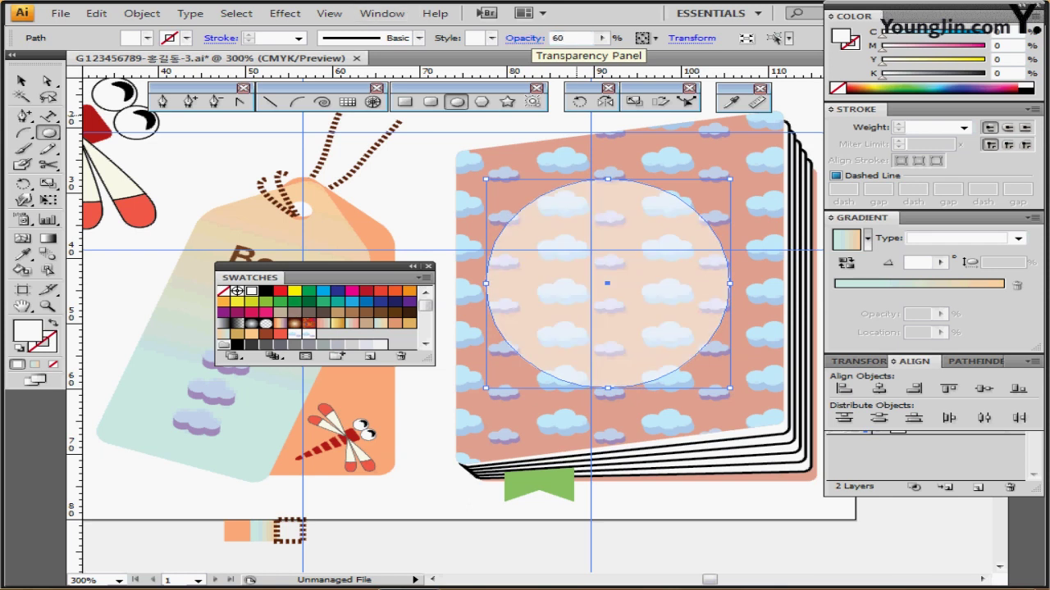
- Create a smaller ellipse inside the translucent one by offsetting its path by -1.5 mm
{"action": "left_click", "coordinate": [142, 13]}
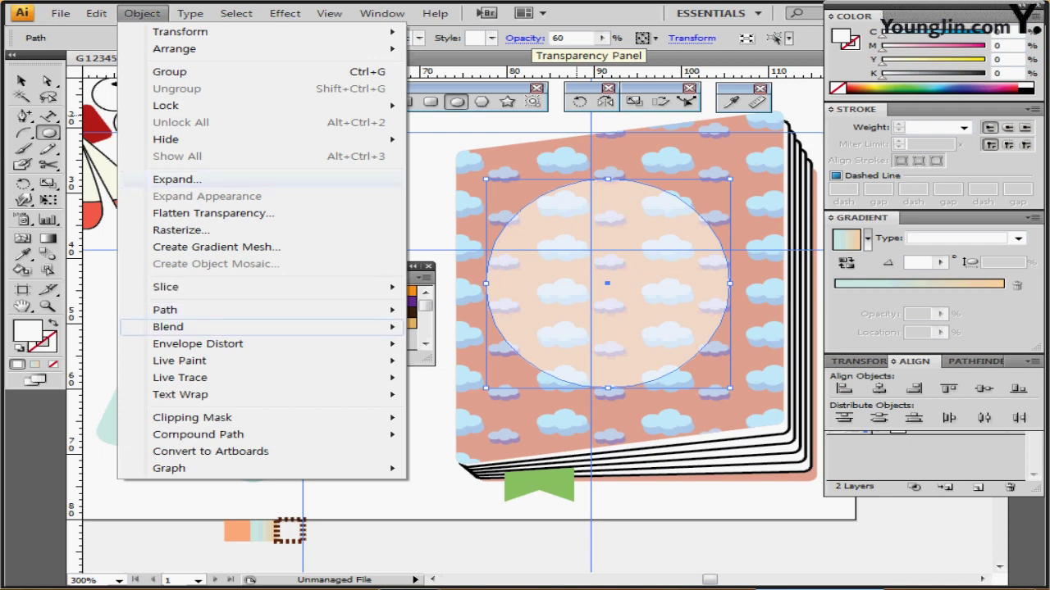
{"action": "mouse_move", "coordinate": [279, 310]}
{"action": "left_click", "coordinate": [471, 367]}
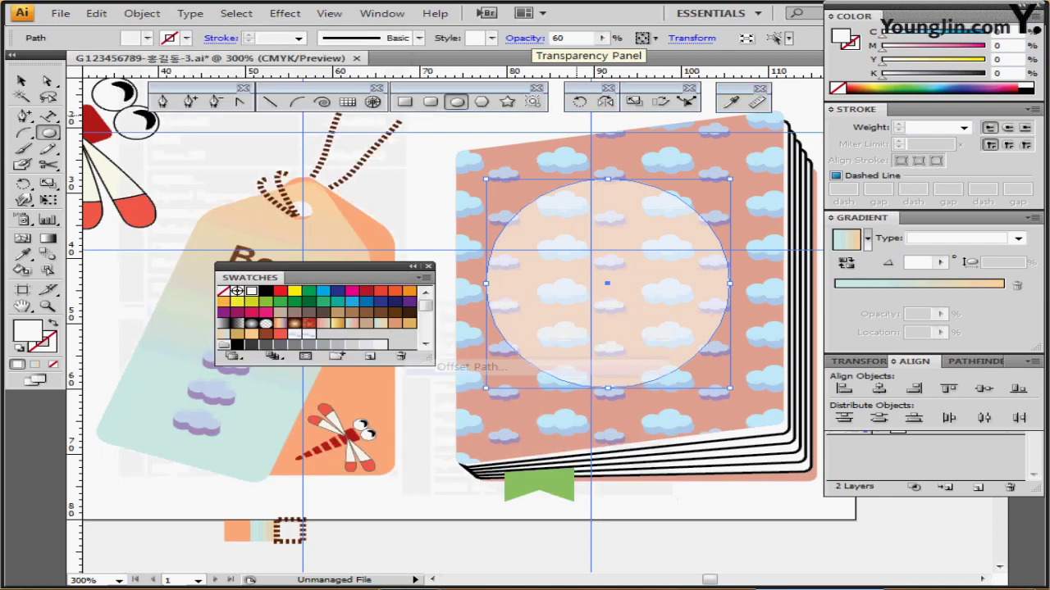
{"action": "type", "text": "-1"}
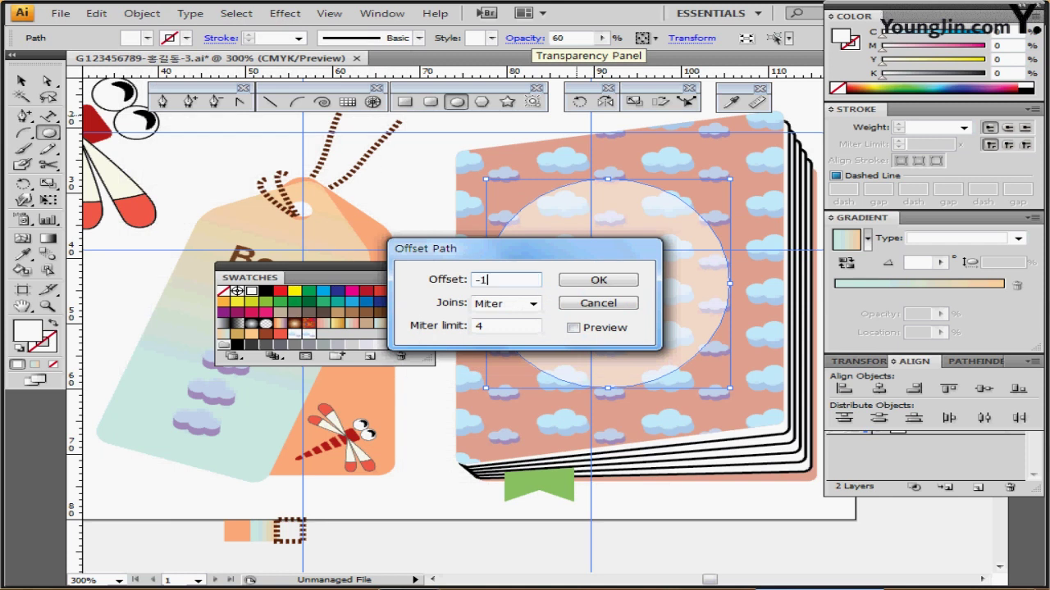
{"action": "type", "text": ".5"}
{"action": "key", "text": "Return"}
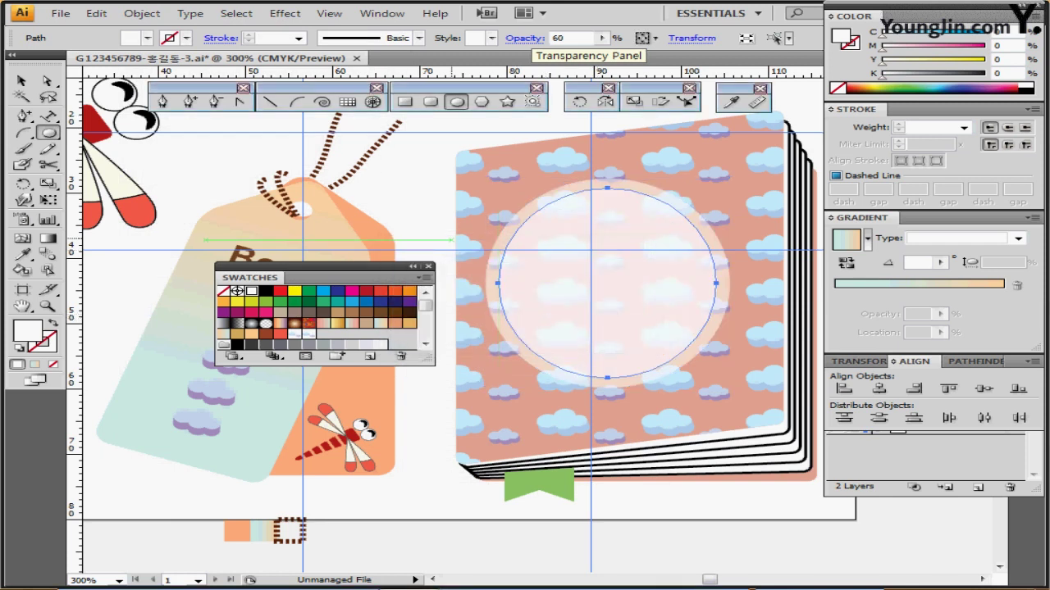
- Raise the opacity of the inner ellipse to 100%
{"action": "left_click", "coordinate": [601, 38]}
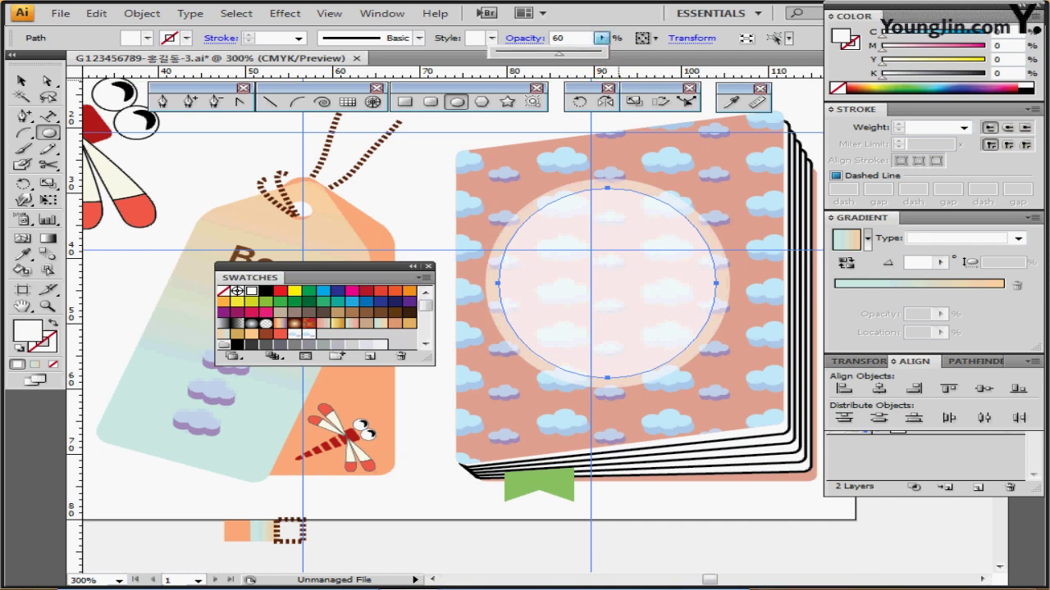
{"action": "left_click_drag", "start_coordinate": [560, 53], "coordinate": [601, 53]}
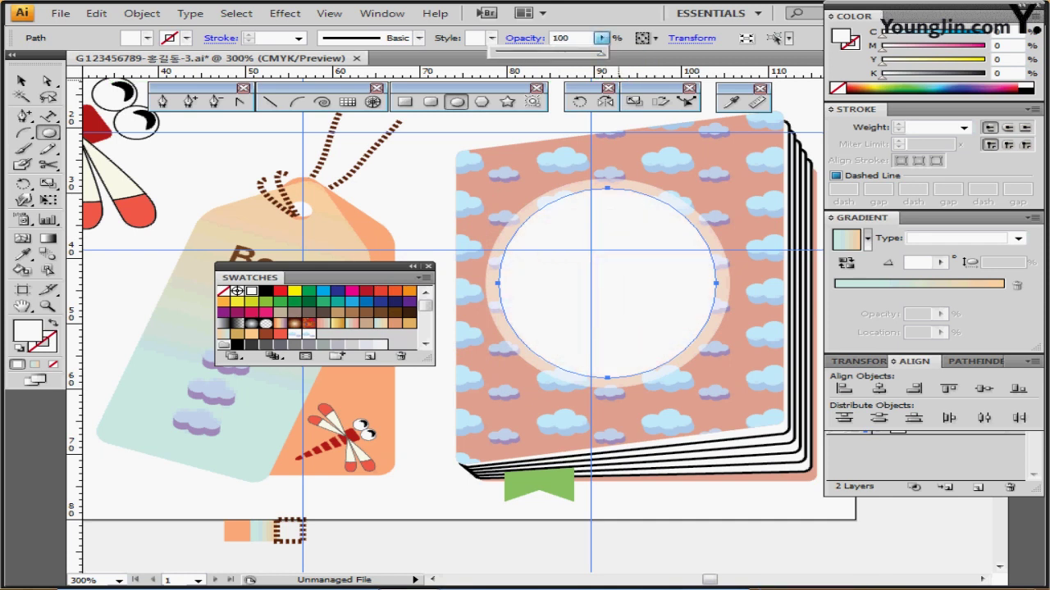
{"action": "left_click", "coordinate": [601, 38]}
- Apply the unfilled 3 pt brown dashed stroke to the inner ellipse by sampling the dashed reference rectangle beside the artboard
{"action": "left_click_drag", "start_coordinate": [608, 318], "coordinate": [513, 314]}
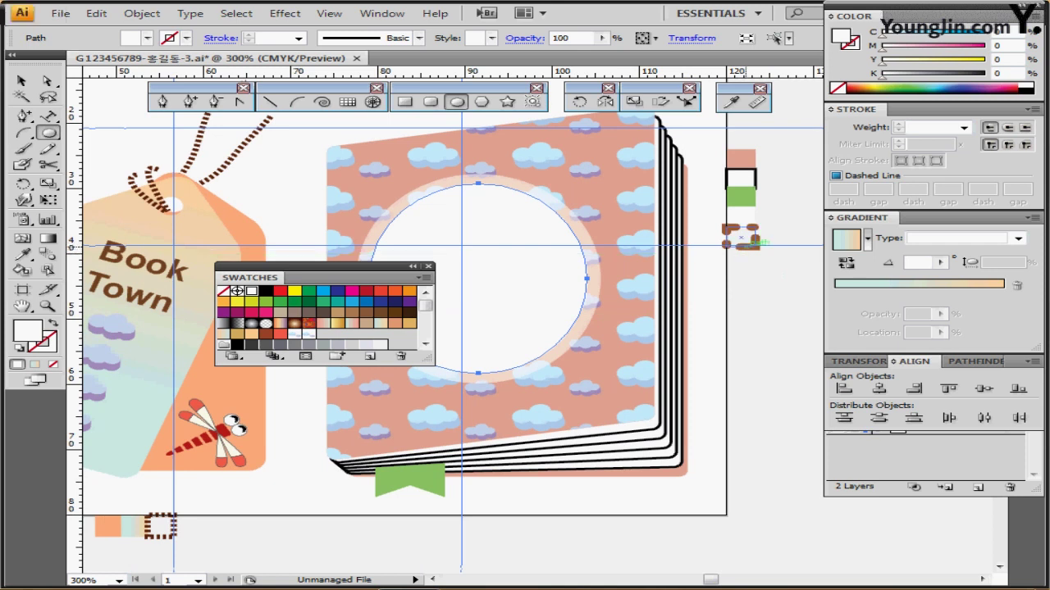
{"action": "left_click", "coordinate": [730, 102]}
{"action": "left_click", "coordinate": [742, 238]}
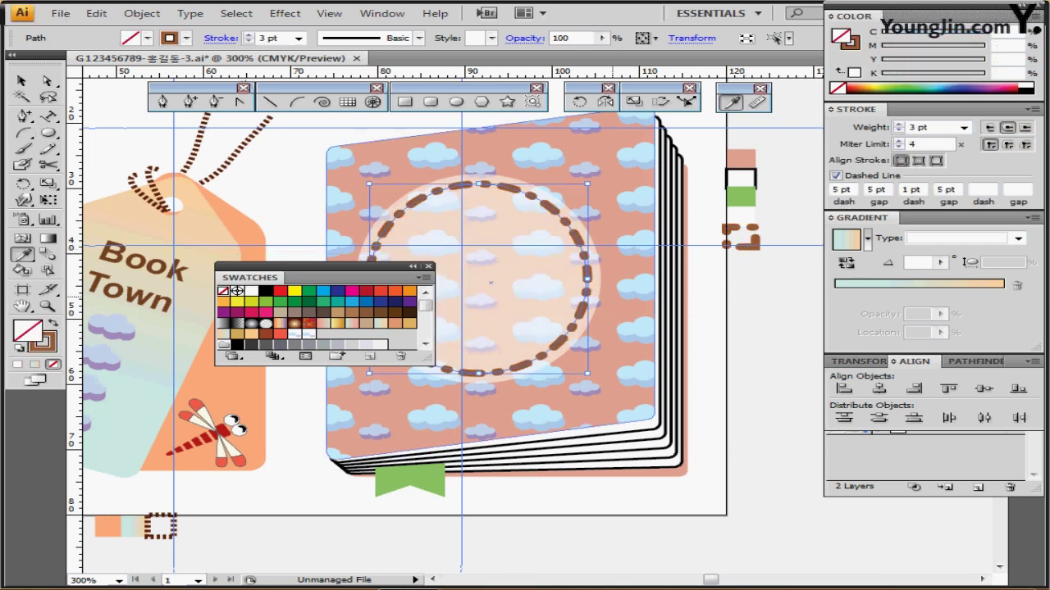
{"action": "left_click_drag", "start_coordinate": [615, 295], "coordinate": [682, 280]}
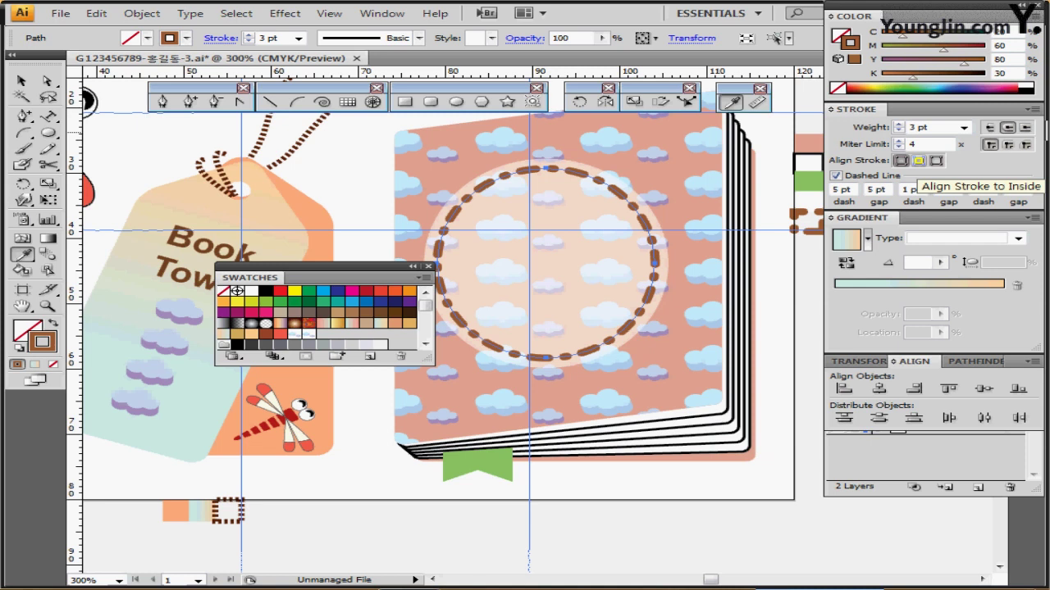
- Cut the dashed ellipse at its lower-left and right sides with the Scissors tool and delete the lower arc
{"action": "left_click_drag", "start_coordinate": [578, 322], "coordinate": [608, 306]}
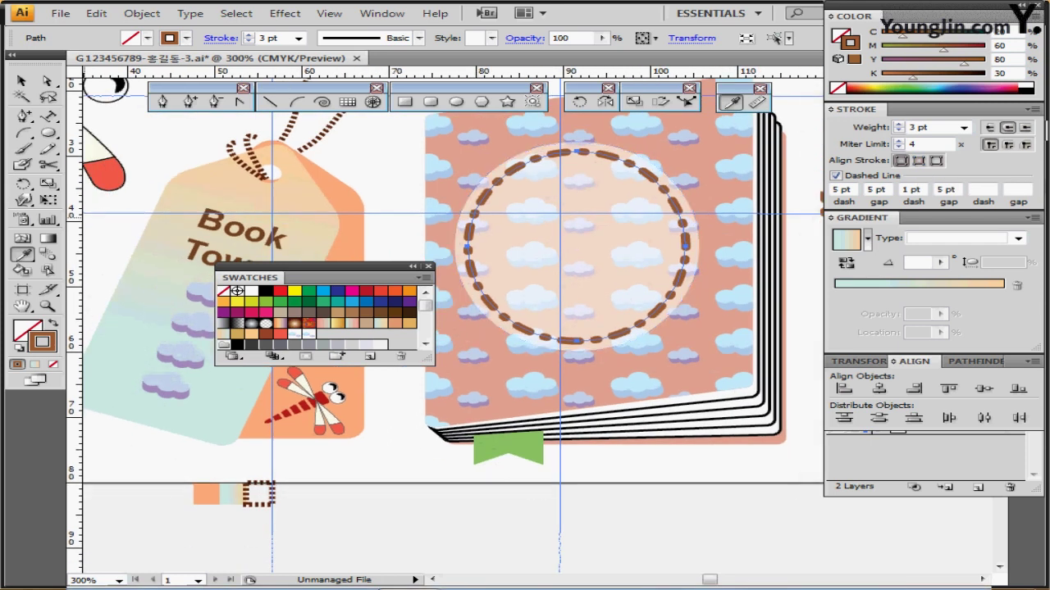
{"action": "left_click", "coordinate": [49, 165]}
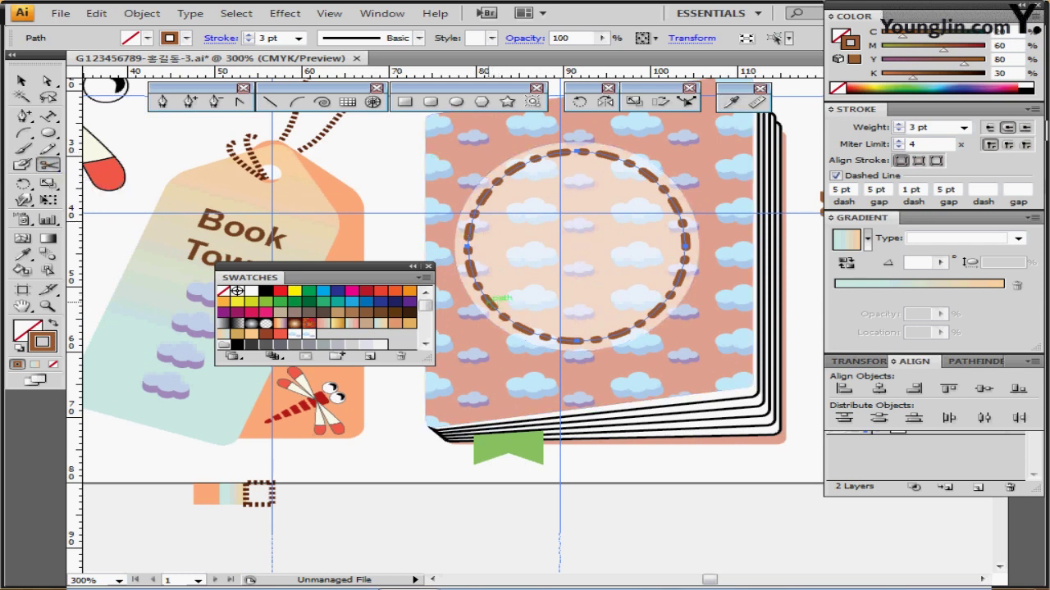
{"action": "left_click", "coordinate": [472, 284]}
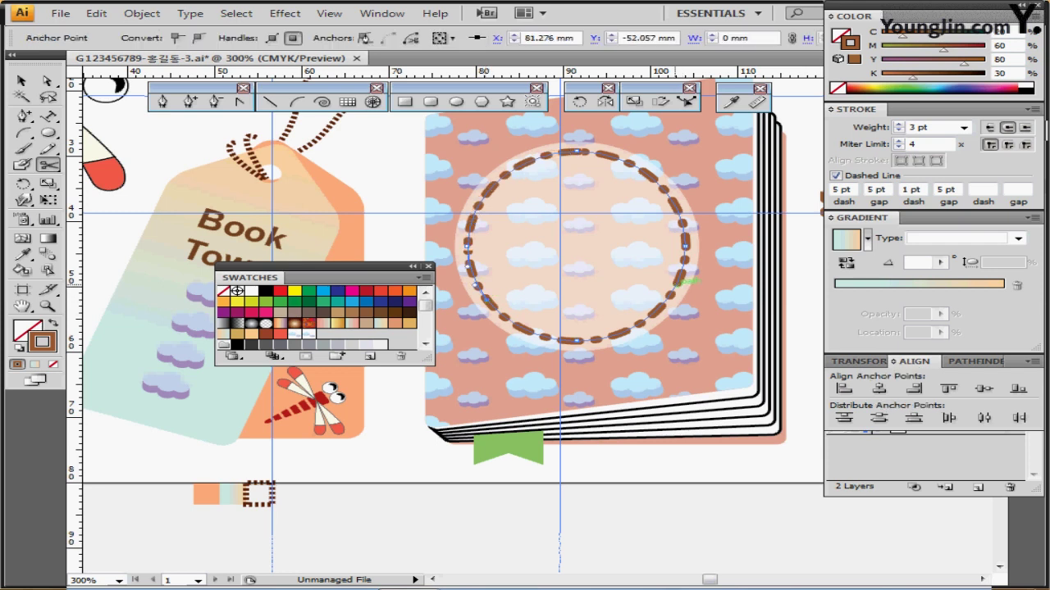
{"action": "left_click", "coordinate": [677, 281]}
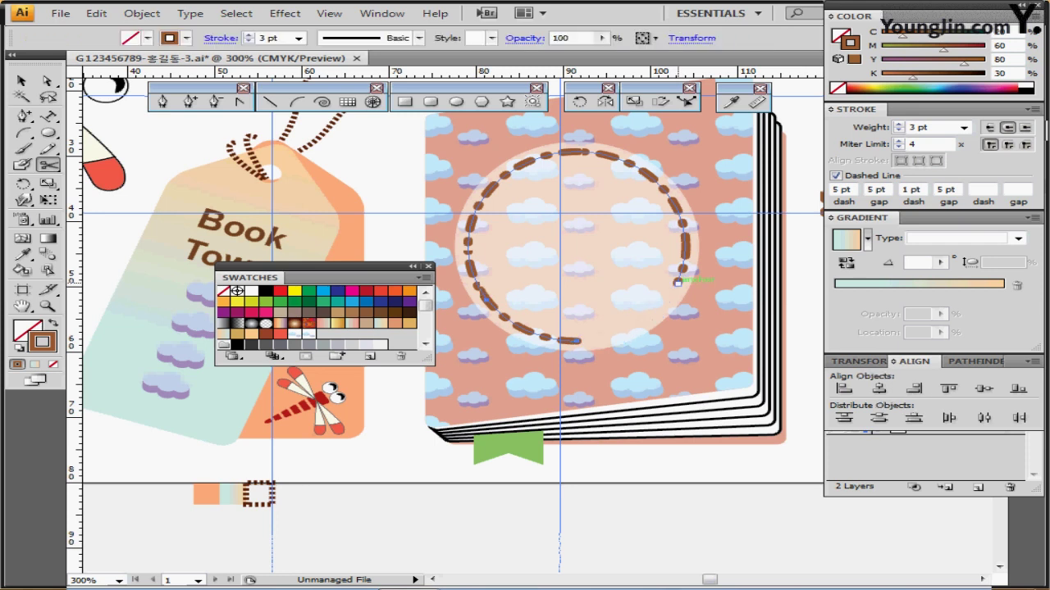
{"action": "key", "text": "Delete"}
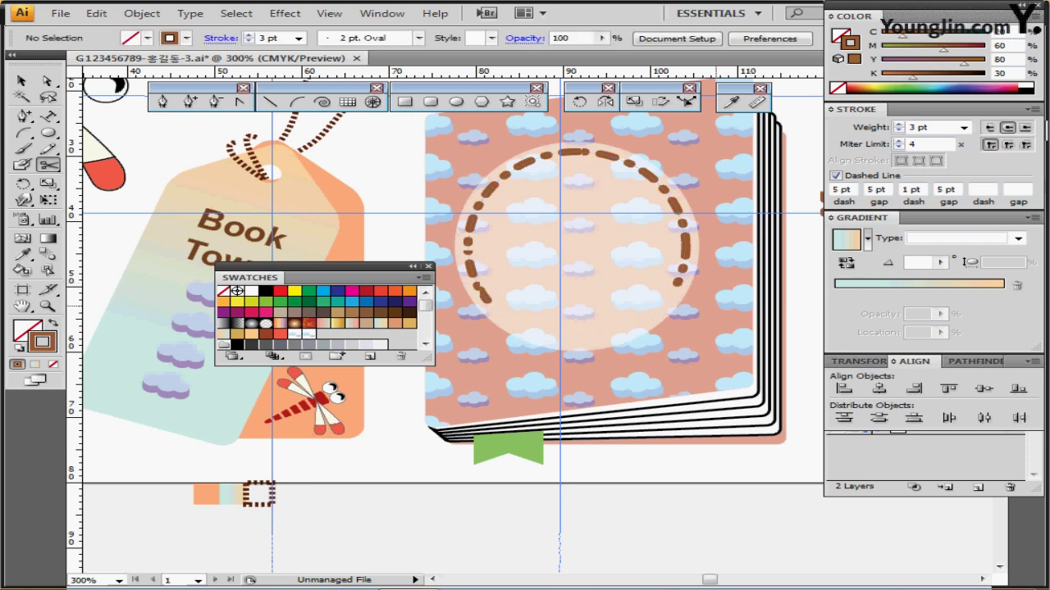
{"action": "left_click", "coordinate": [632, 289], "text": "ctrl"}
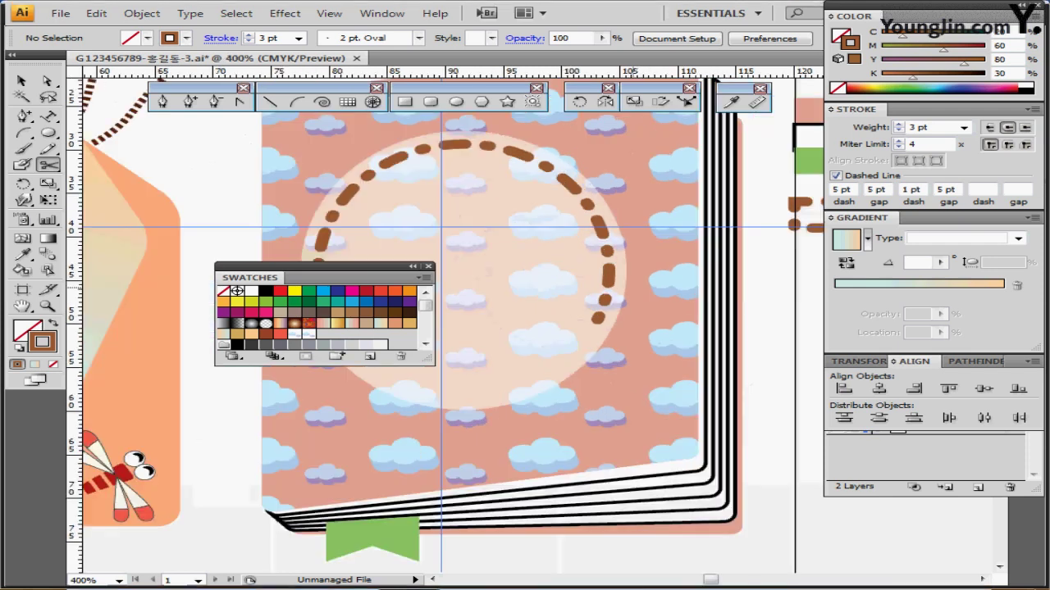
- Copy the large dragonfly group, close the Swatches panel and paste the copy over the book
{"action": "left_click_drag", "start_coordinate": [538, 290], "coordinate": [646, 243]}
{"action": "left_click", "coordinate": [646, 244], "text": "ctrl+alt"}
{"action": "left_click_drag", "start_coordinate": [596, 287], "coordinate": [681, 227]}
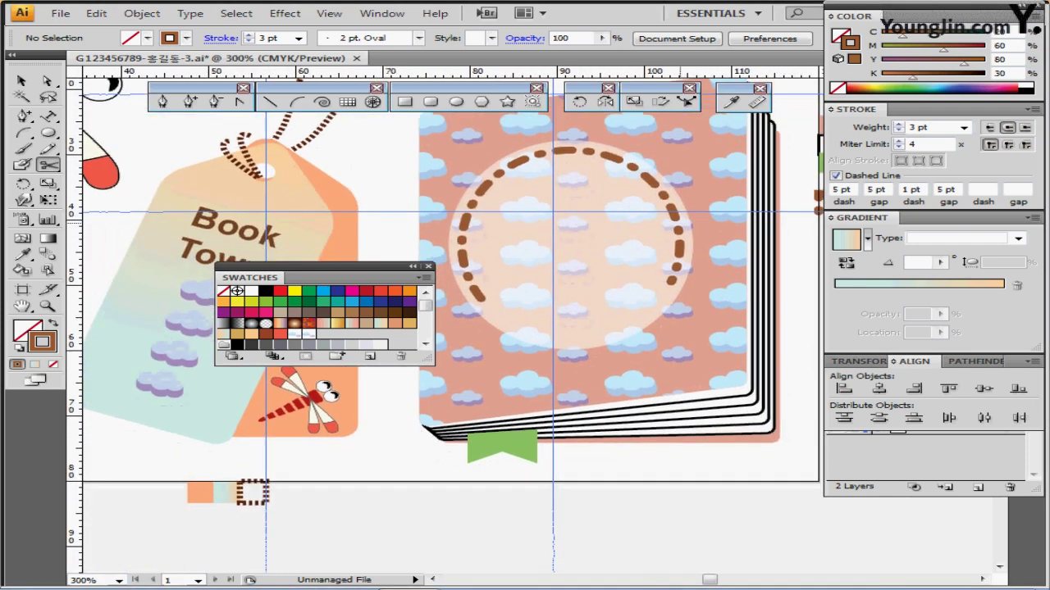
{"action": "left_click_drag", "start_coordinate": [233, 204], "coordinate": [413, 229]}
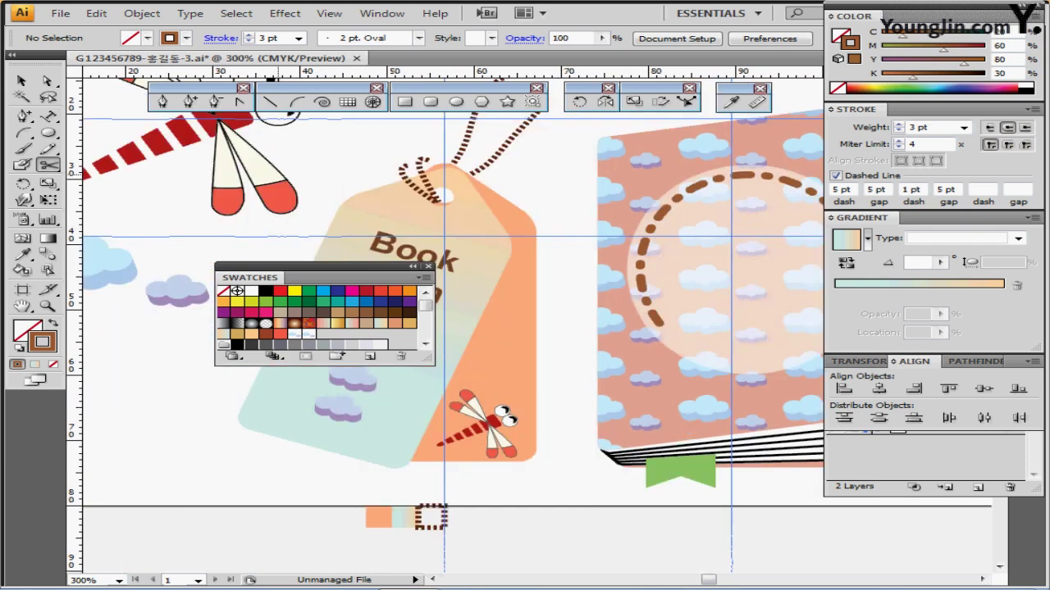
{"action": "left_click_drag", "start_coordinate": [278, 174], "coordinate": [290, 209]}
{"action": "left_click", "coordinate": [238, 171], "text": "ctrl"}
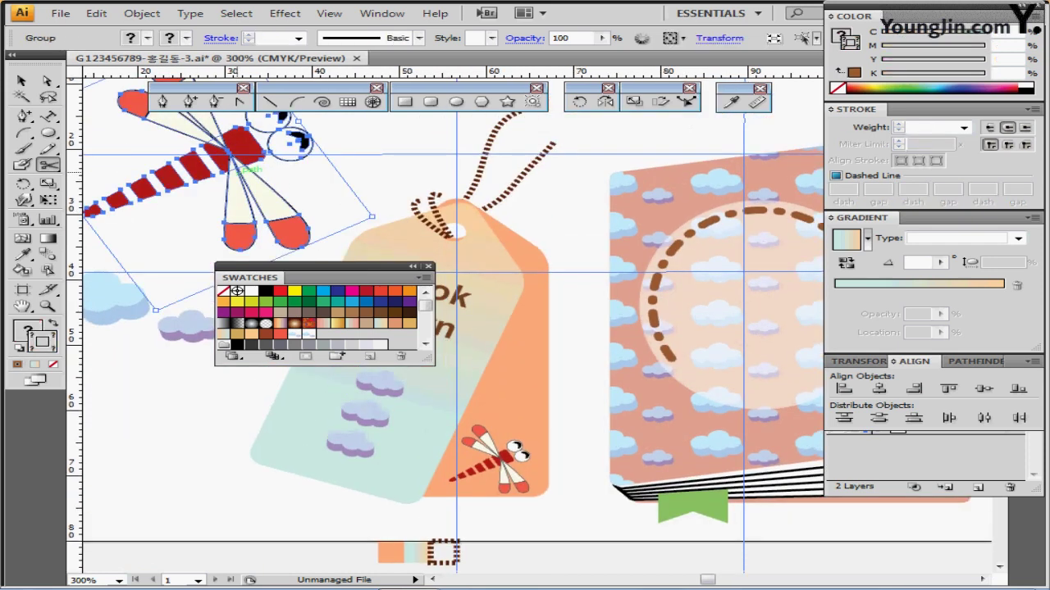
{"action": "left_click_drag", "start_coordinate": [507, 311], "coordinate": [435, 261]}
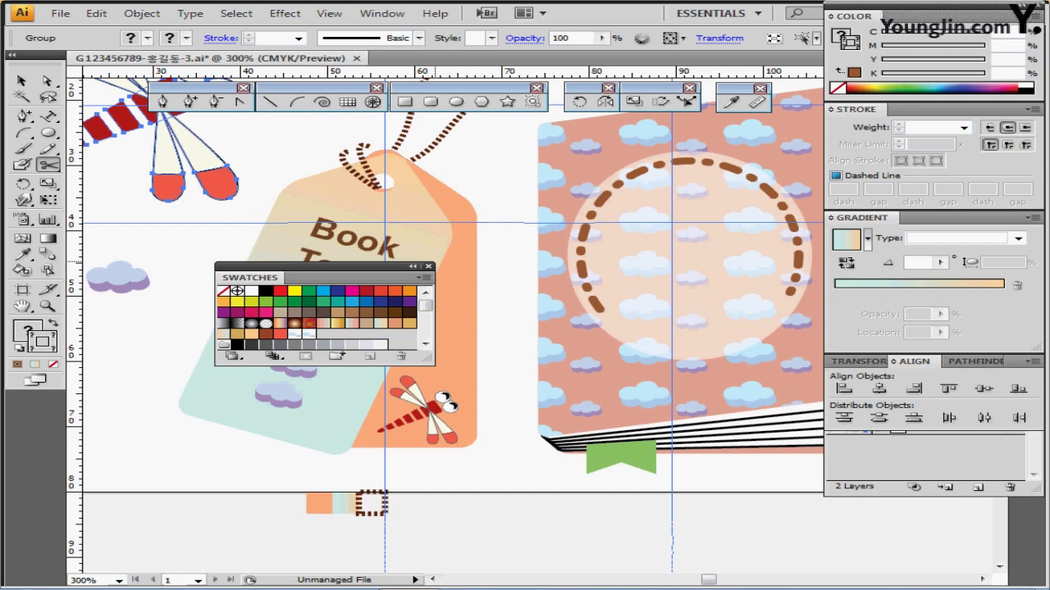
{"action": "left_click", "coordinate": [428, 267]}
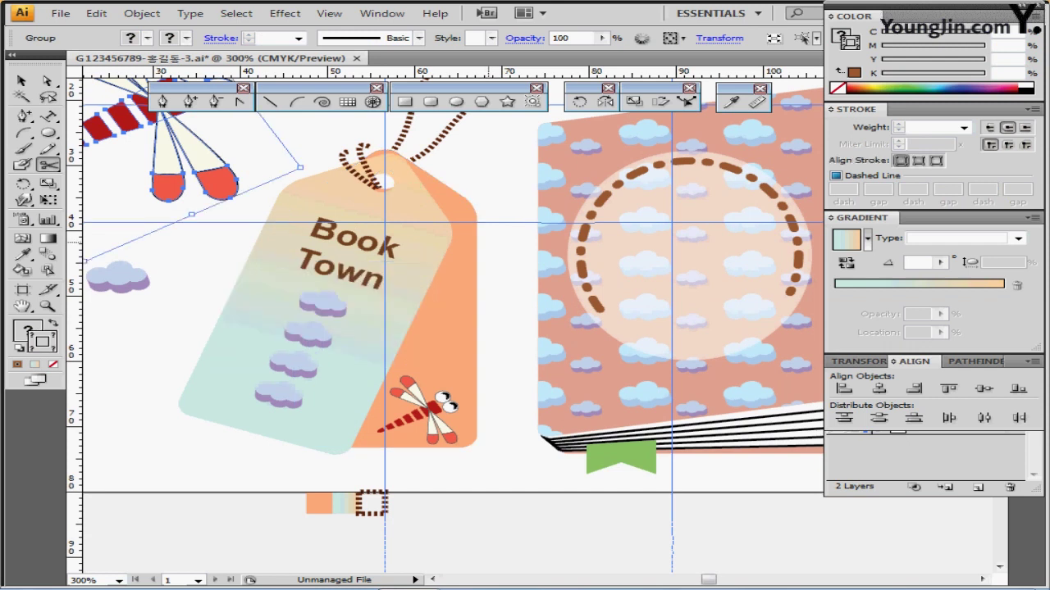
{"action": "key", "text": "ctrl+v"}
{"action": "left_click_drag", "start_coordinate": [521, 289], "coordinate": [374, 288]}
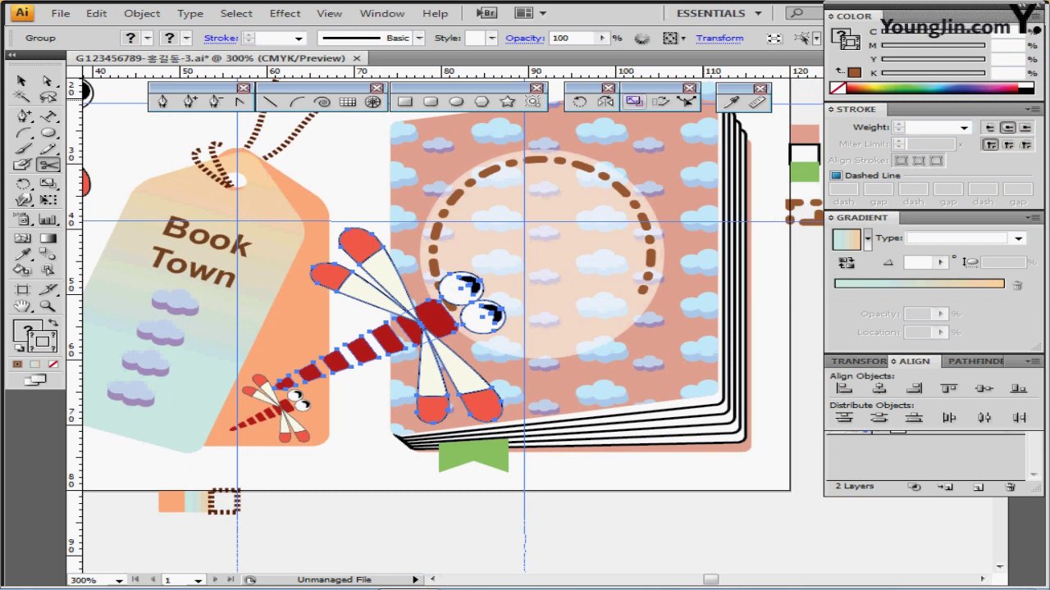
- Reflect the pasted dragonfly across the vertical axis
{"action": "double_click", "coordinate": [606, 101]}
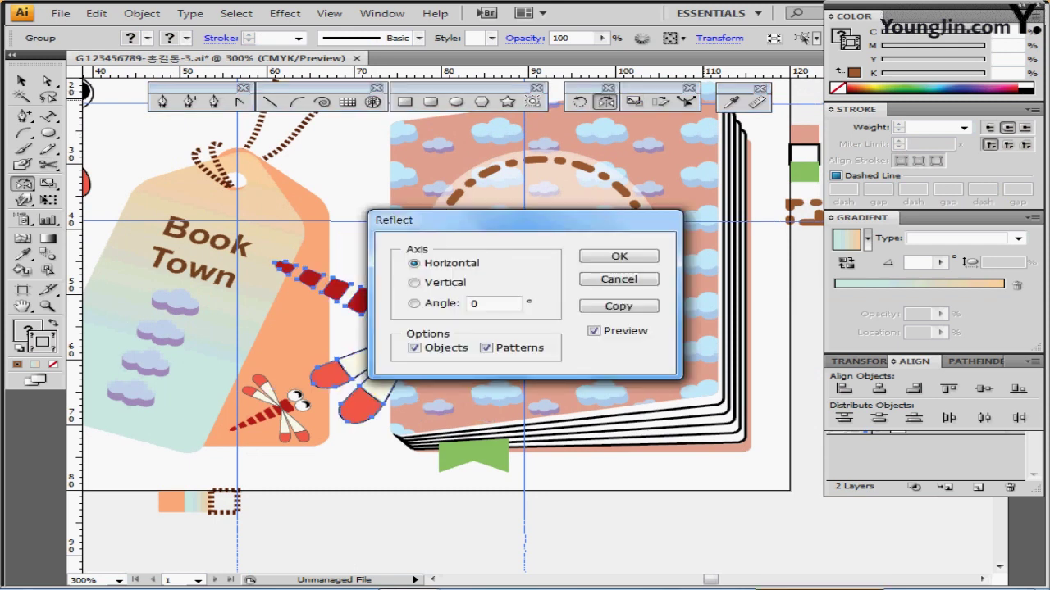
{"action": "left_click", "coordinate": [414, 283]}
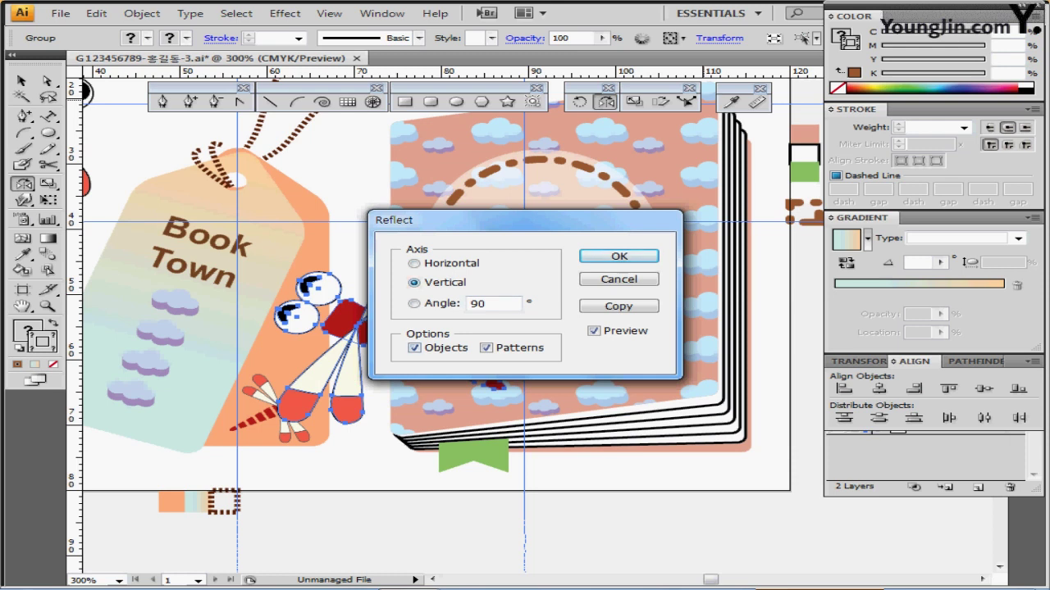
{"action": "key", "text": "Return"}
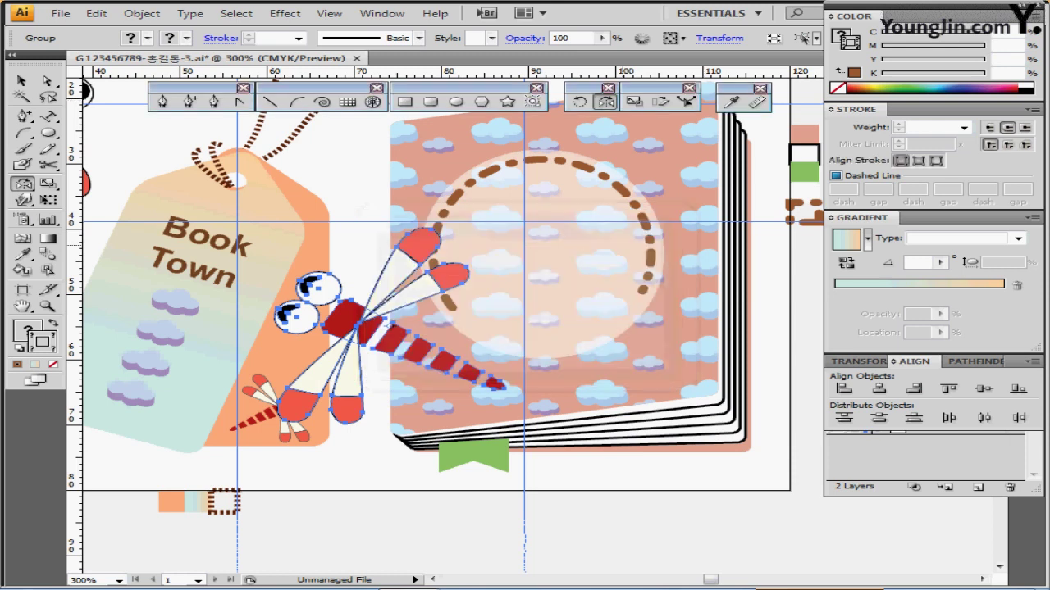
- Scale the reflected dragonfly uniformly to 70% and place it inside the dashed arc on the book cover
{"action": "key", "text": "s"}
{"action": "key", "text": "Return"}
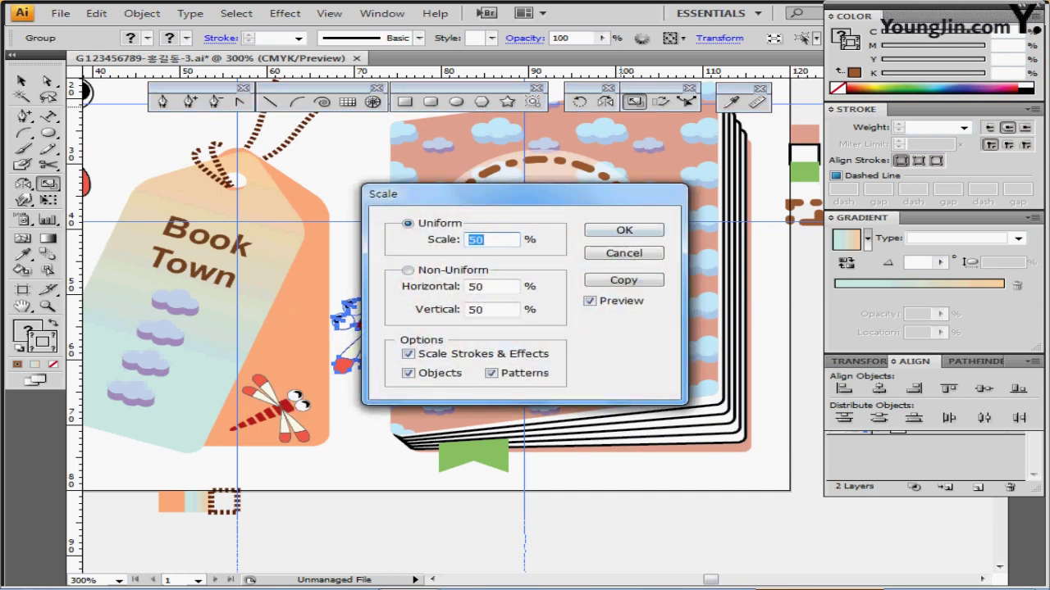
{"action": "type", "text": "70"}
{"action": "key", "text": "Return"}
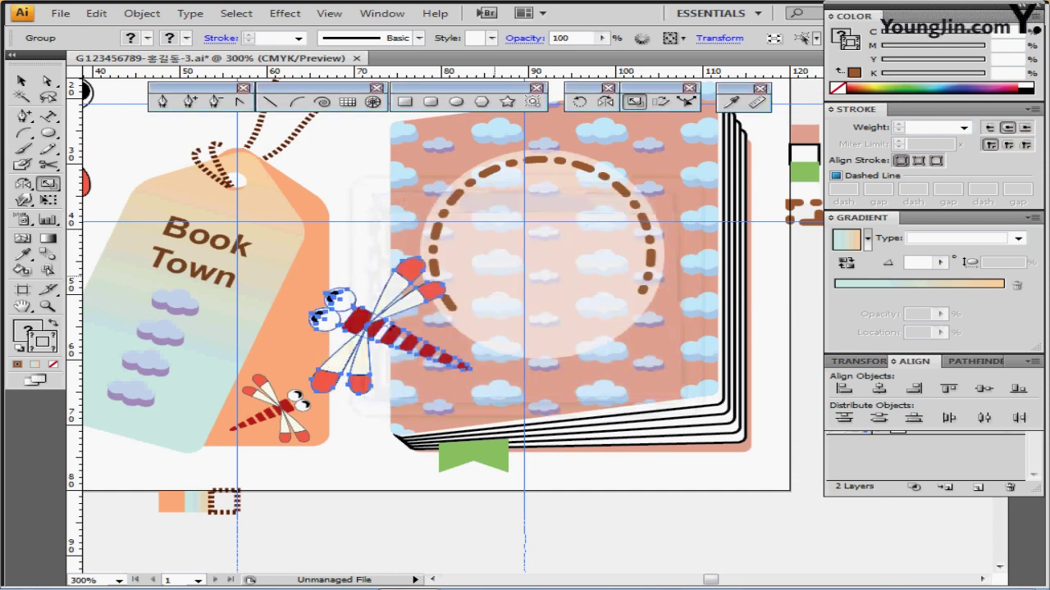
{"action": "left_click_drag", "start_coordinate": [392, 329], "coordinate": [545, 255]}
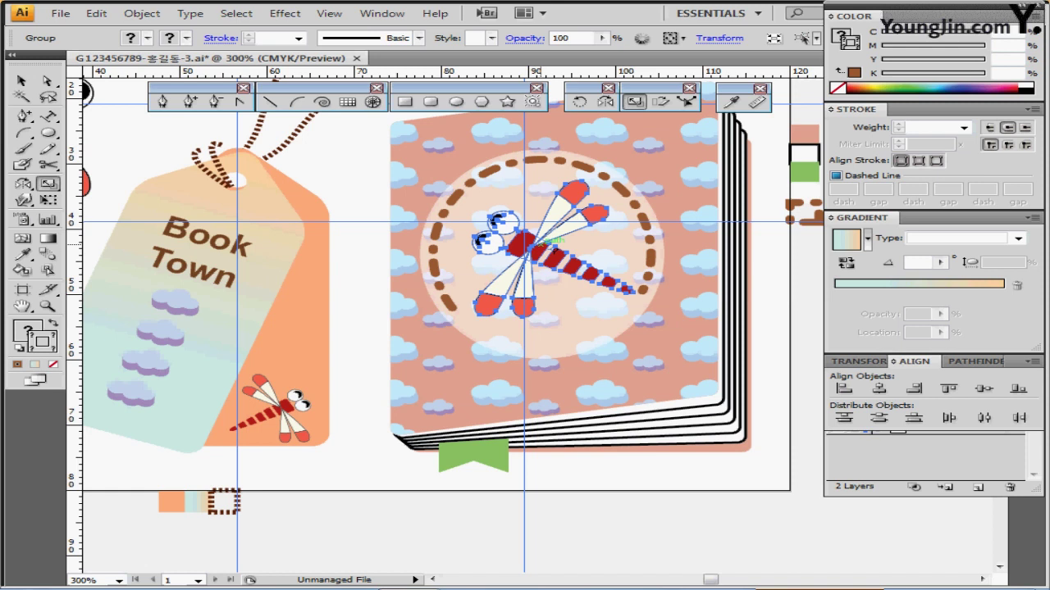
- Move the "Cloud Books" text from below the artboard onto the book cover beneath the dragonfly
{"action": "left_click_drag", "start_coordinate": [644, 244], "coordinate": [569, 193]}
{"action": "key", "text": "ctrl+minus"}
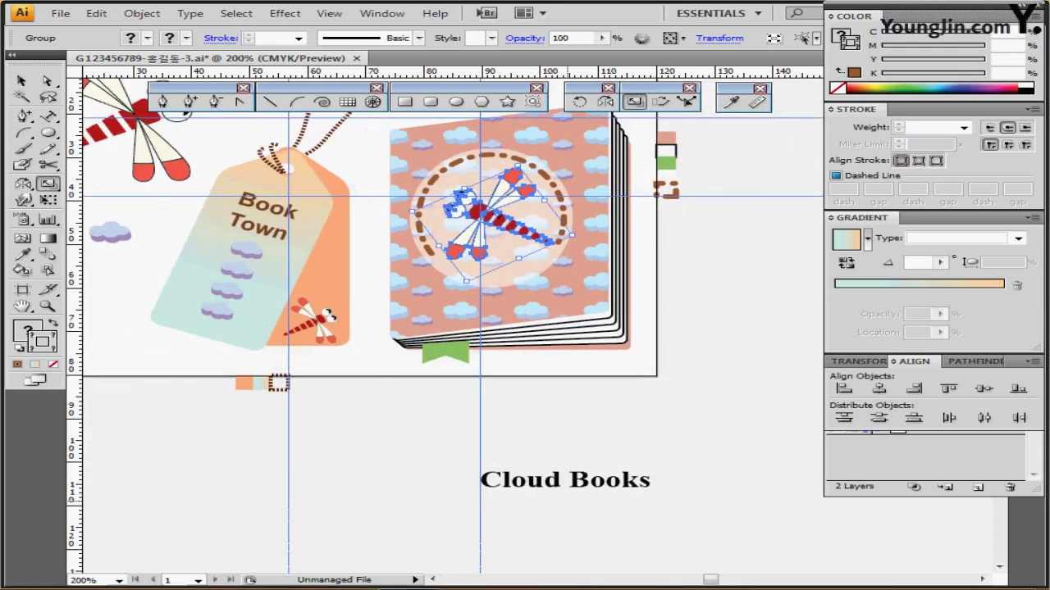
{"action": "left_click_drag", "start_coordinate": [564, 479], "coordinate": [530, 274]}
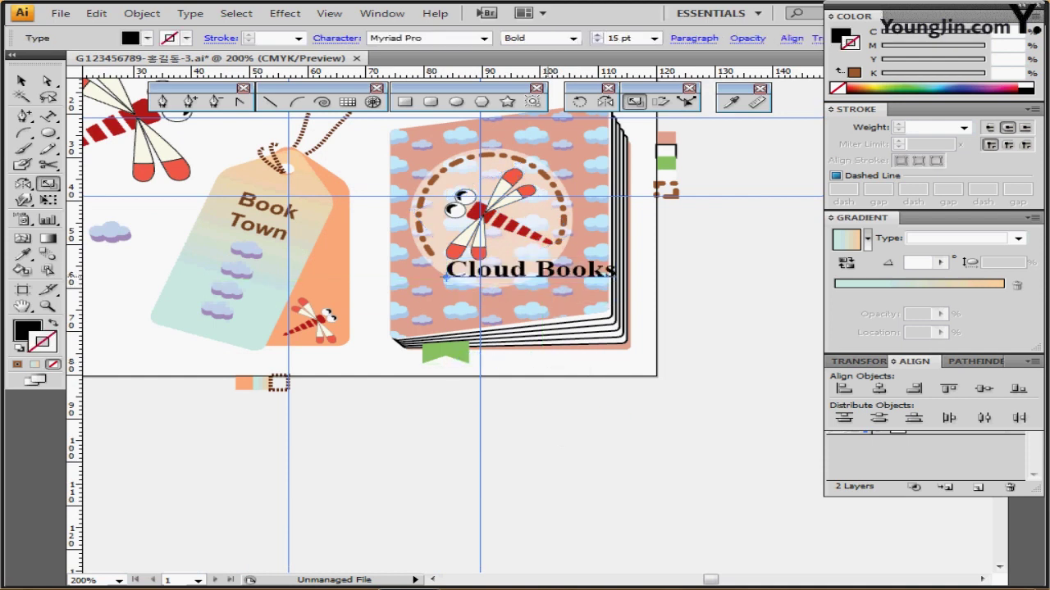
{"action": "left_click_drag", "start_coordinate": [536, 274], "coordinate": [592, 385]}
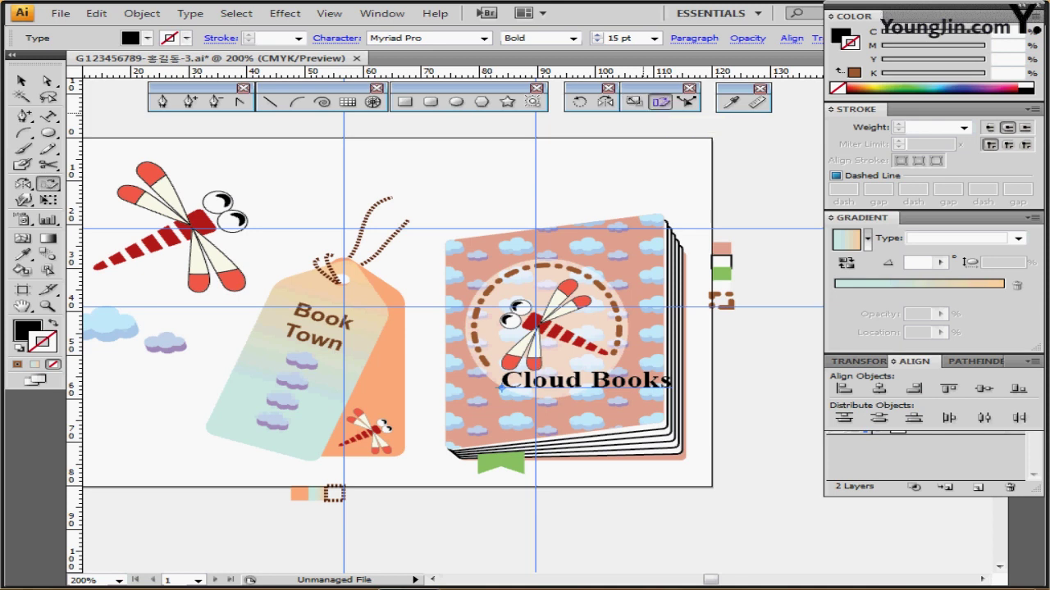
- Shear the "Cloud Books" text by -10° along the vertical axis
{"action": "double_click", "coordinate": [660, 102]}
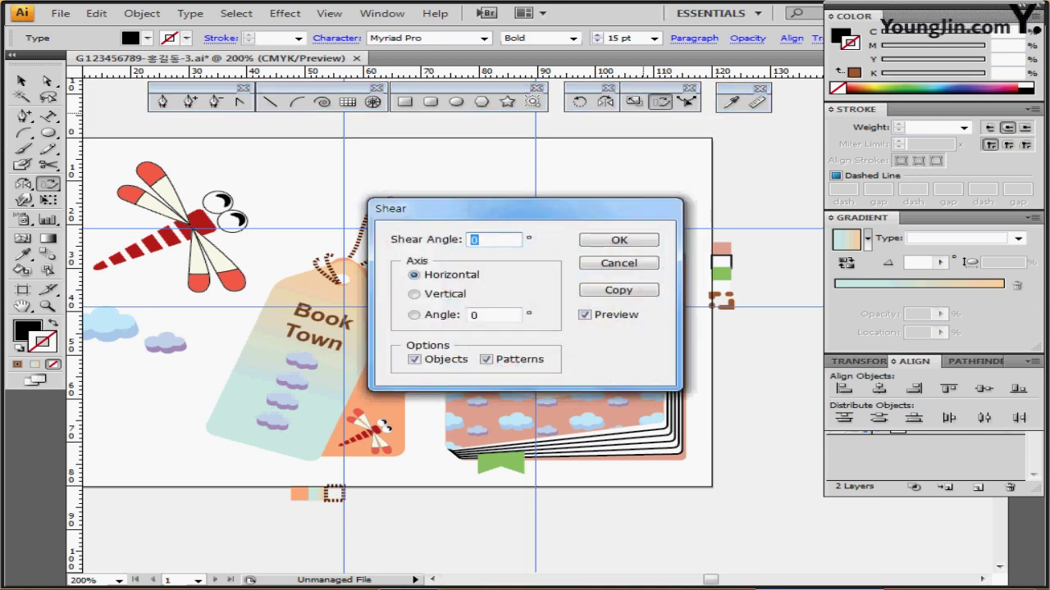
{"action": "type", "text": "-10"}
{"action": "key", "text": "Tab"}
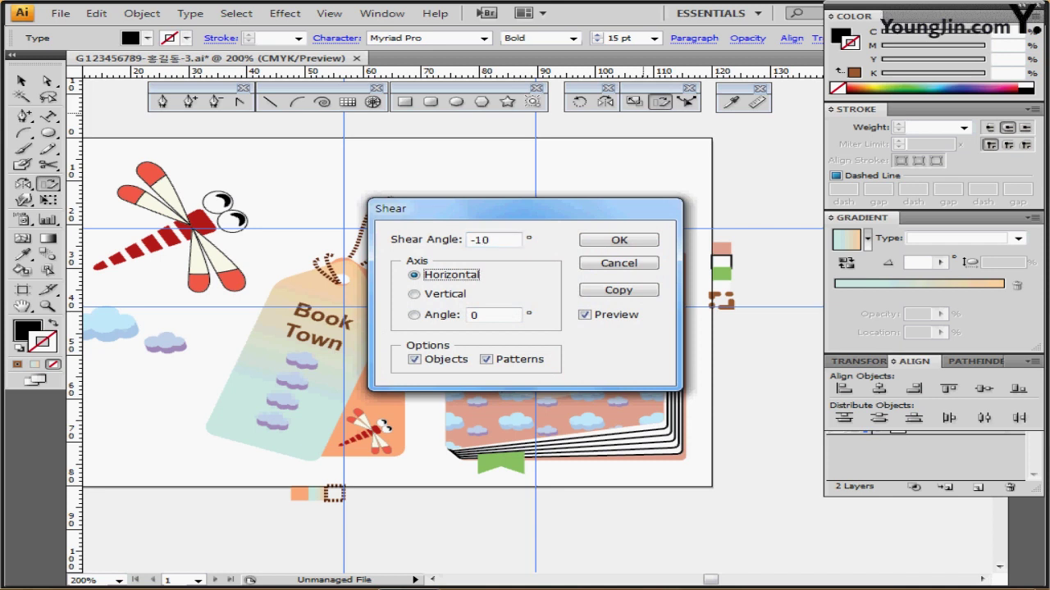
{"action": "key", "text": "Down"}
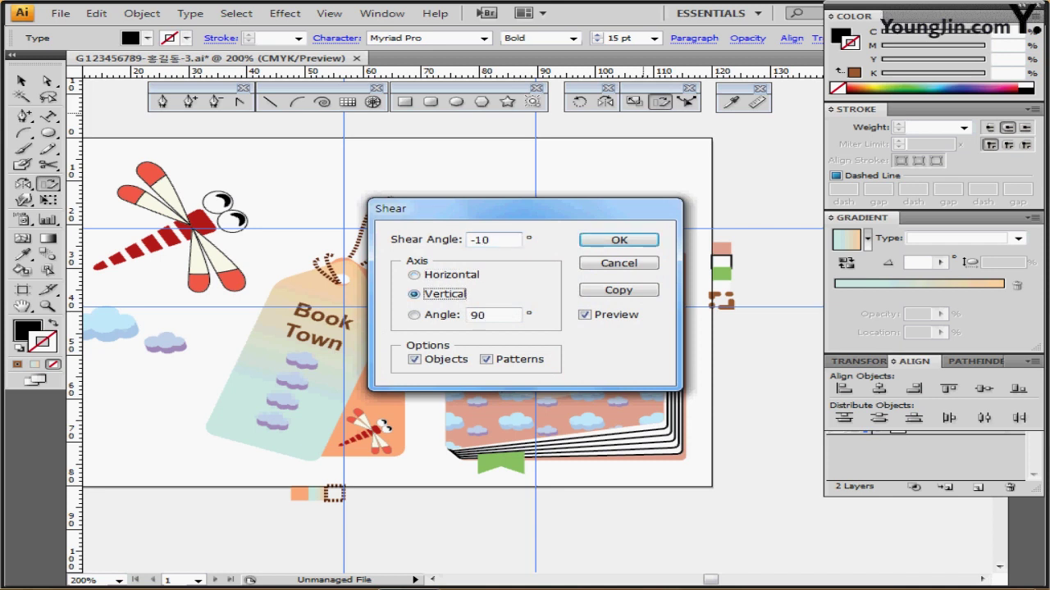
{"action": "left_click_drag", "start_coordinate": [252, 142], "coordinate": [269, 135]}
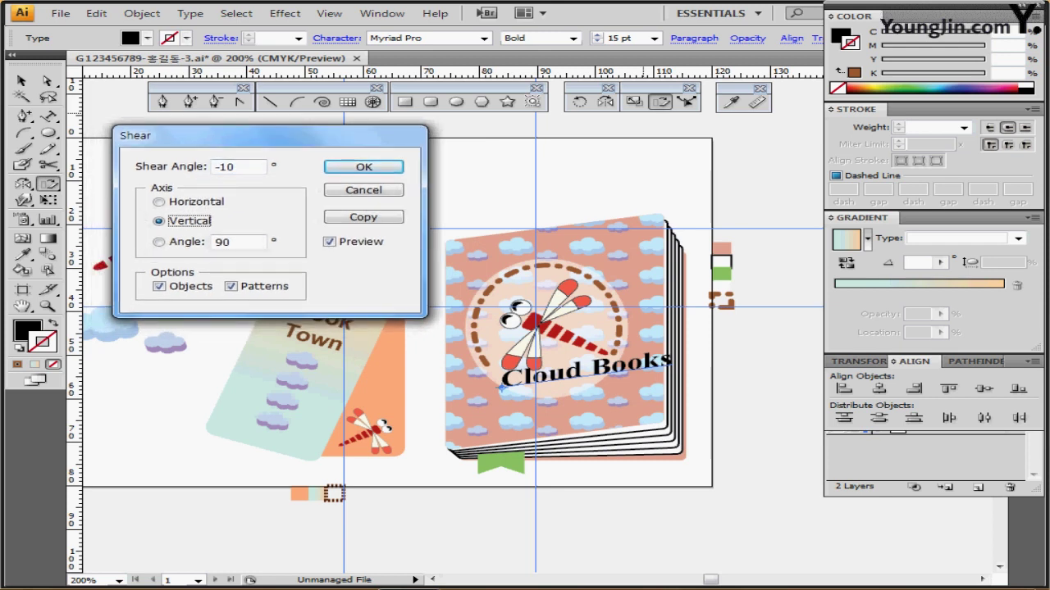
{"action": "key", "text": "Return"}
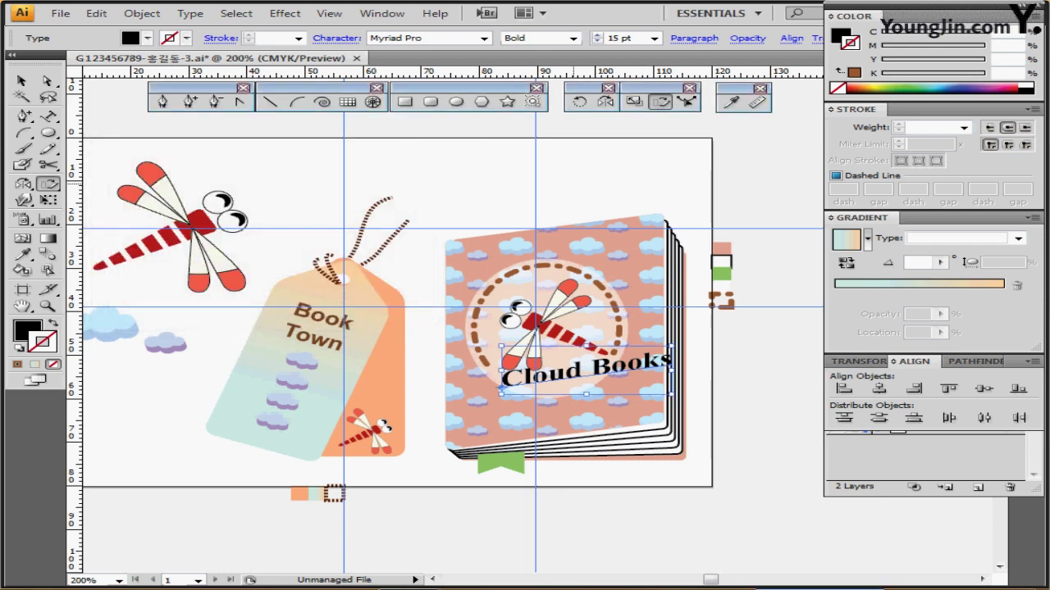
- Nudge the "Cloud Books" text left and down to center it under the dragonfly on the cover, then deselect it
{"action": "key", "text": "Left"}
{"action": "key", "text": "Left"}
{"action": "key", "text": "Left"}
{"action": "key", "text": "Left"}
{"action": "key", "text": "Left"}
{"action": "key", "text": "Left"}
{"action": "key", "text": "Left"}
{"action": "key", "text": "Left"}
{"action": "key", "text": "Left"}
{"action": "key", "text": "Left"}
{"action": "key", "text": "Left"}
{"action": "key", "text": "Left"}
{"action": "key", "text": "Left"}
{"action": "key", "text": "Left"}
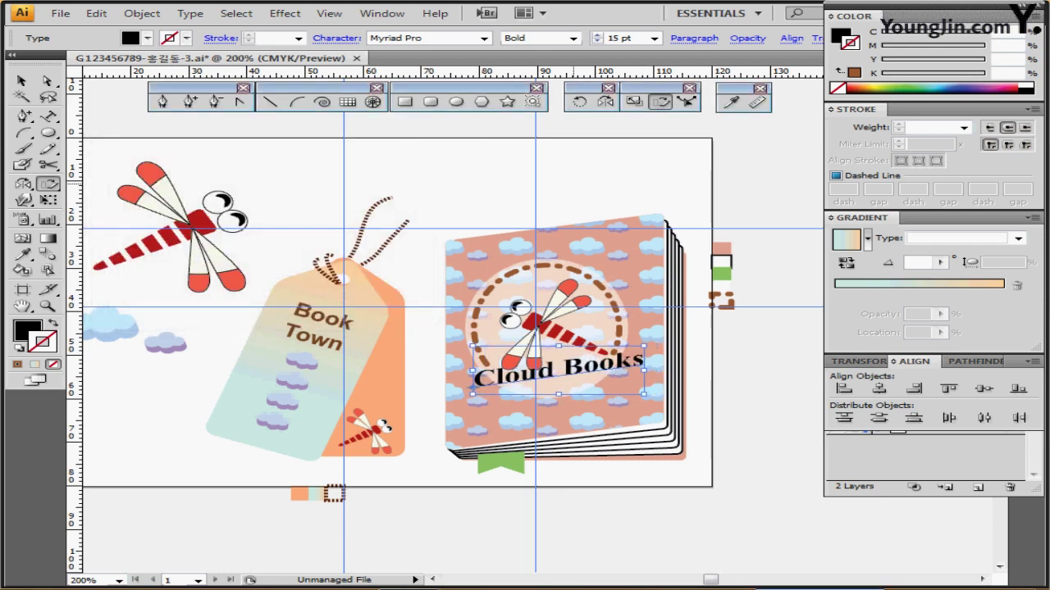
{"action": "key", "text": "Down"}
{"action": "key", "text": "Down"}
{"action": "key", "text": "Down"}
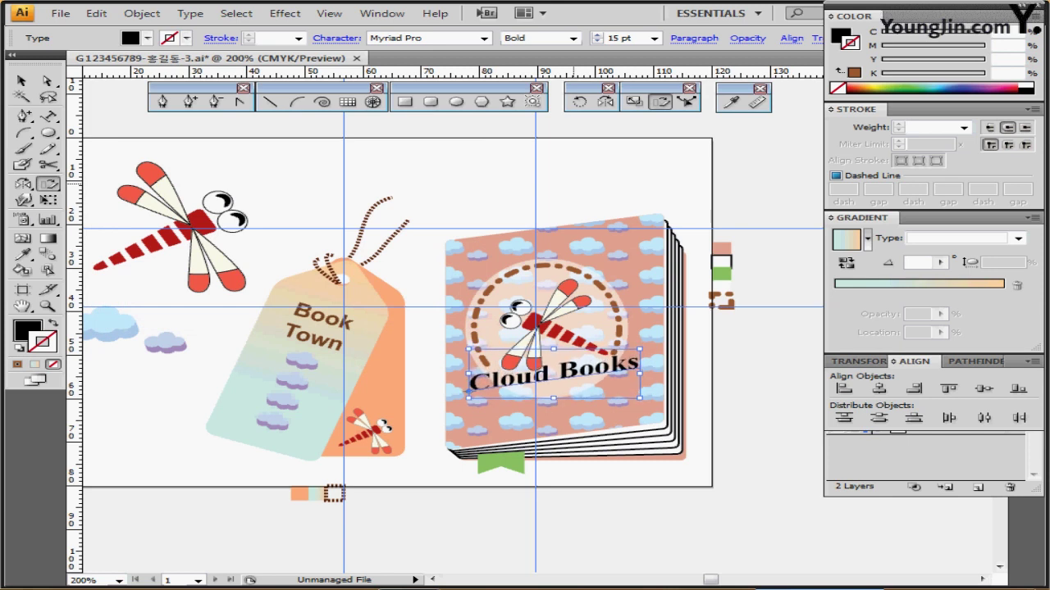
{"action": "key", "text": "Down"}
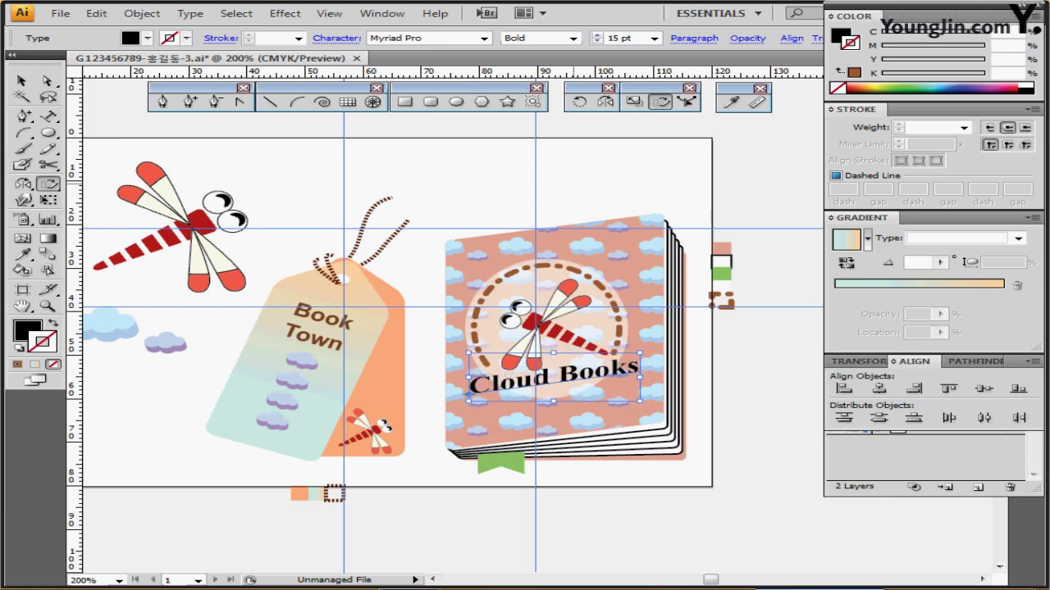
{"action": "key", "text": "Down"}
{"action": "key", "text": "Down"}
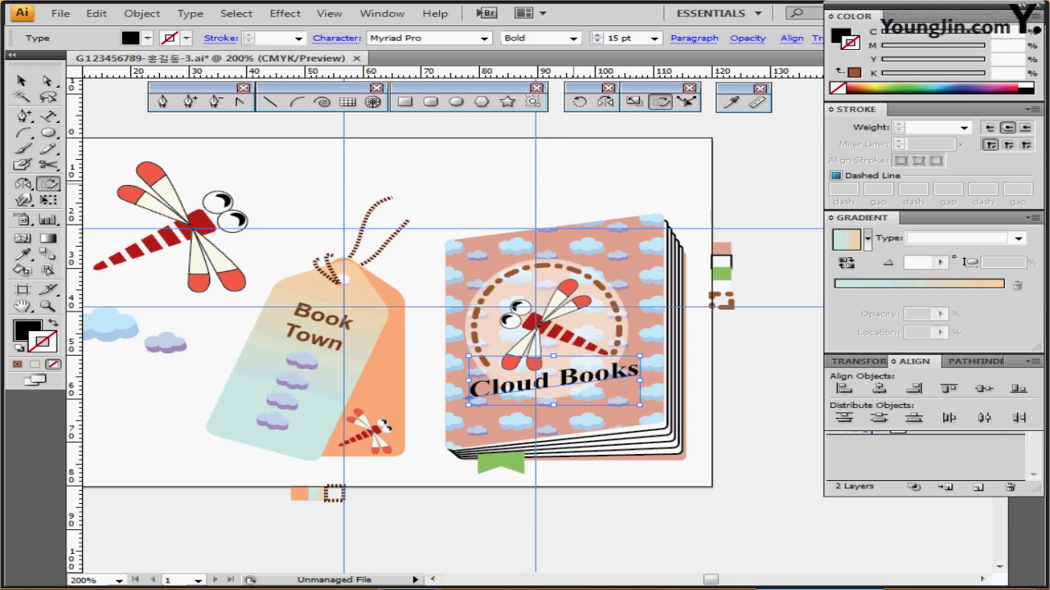
{"action": "left_click", "coordinate": [595, 174], "text": "ctrl"}
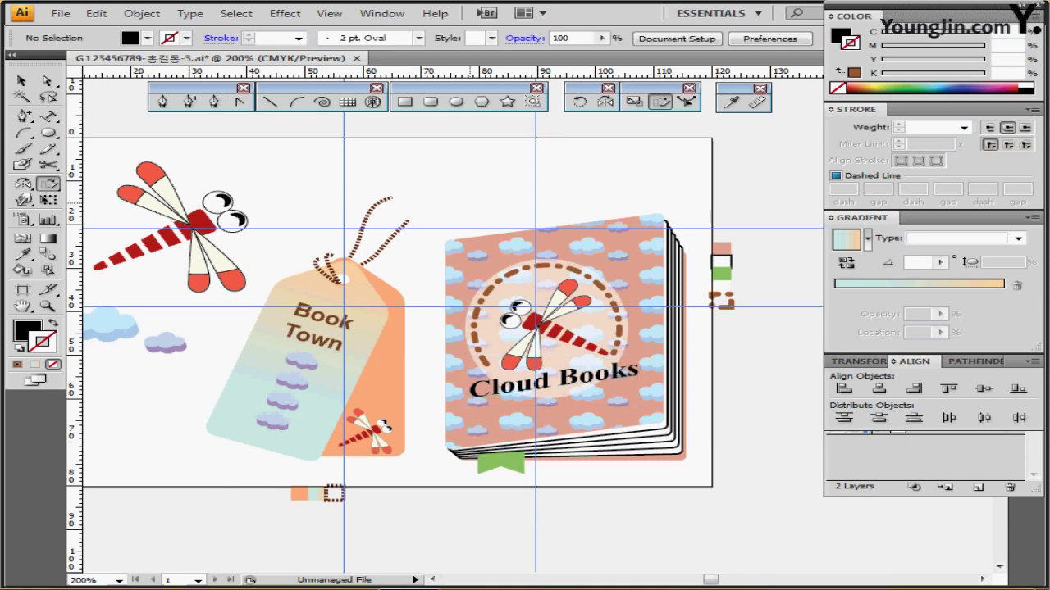
- Hide the guides and fit the whole artboard in the window
{"action": "left_click_drag", "start_coordinate": [595, 174], "coordinate": [726, 151]}
{"action": "key", "text": "ctrl+semicolon"}
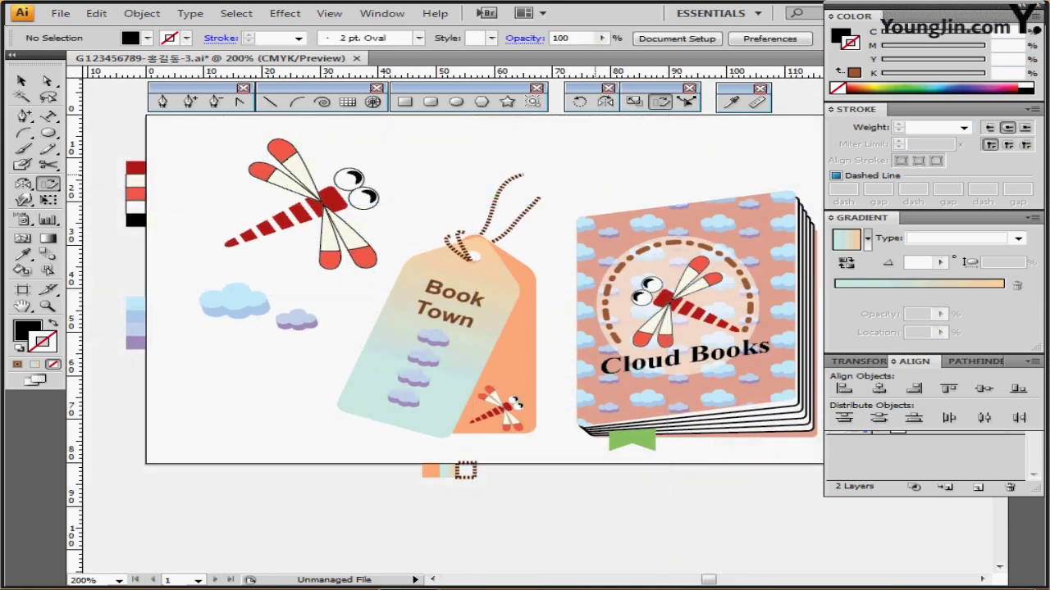
{"action": "left_click_drag", "start_coordinate": [596, 245], "coordinate": [559, 247]}
{"action": "key", "text": "h"}
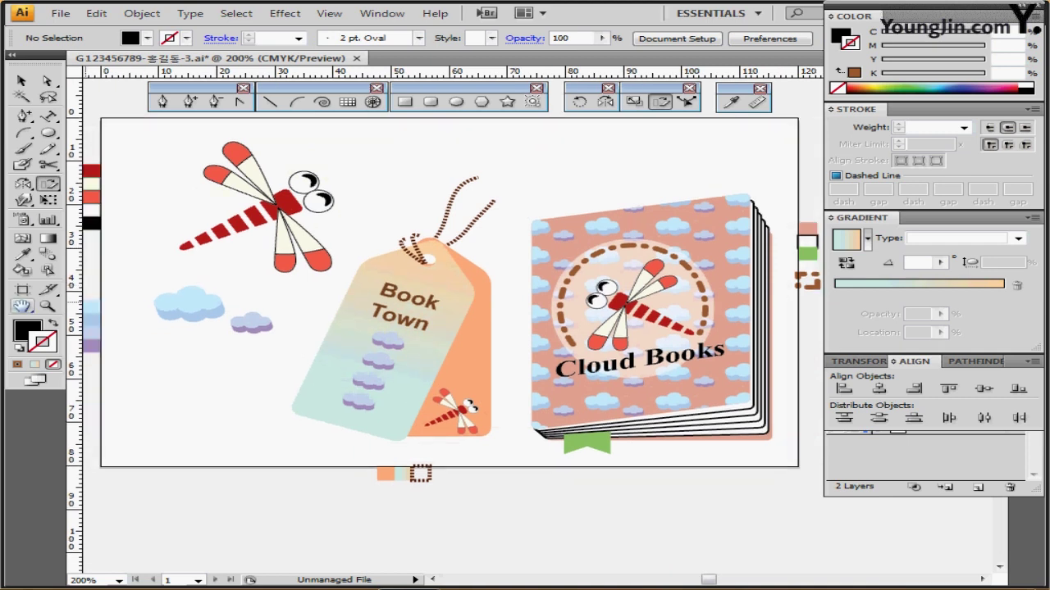
{"action": "double_click", "coordinate": [22, 306]}
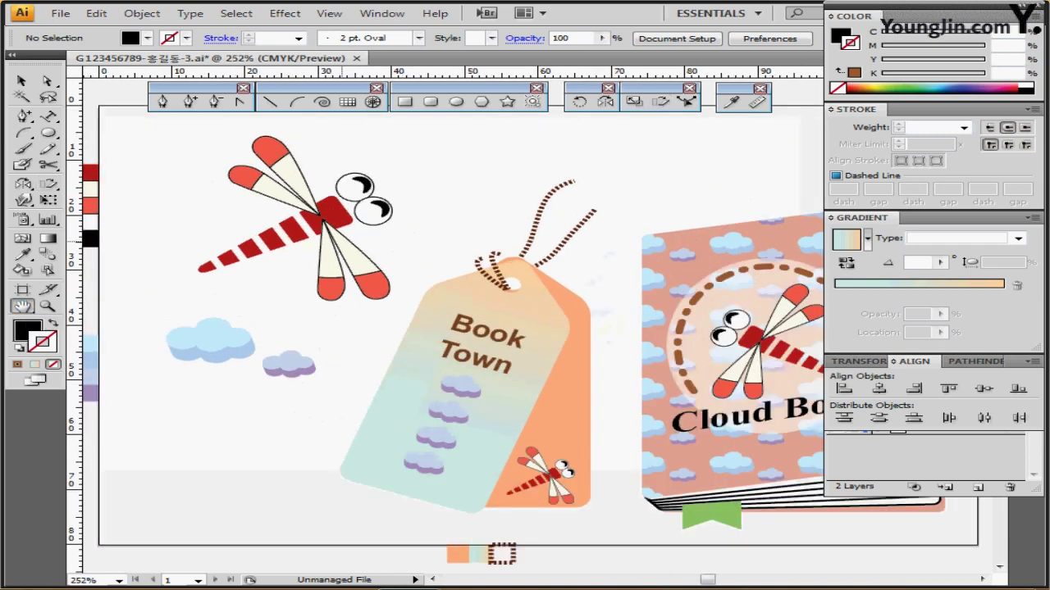